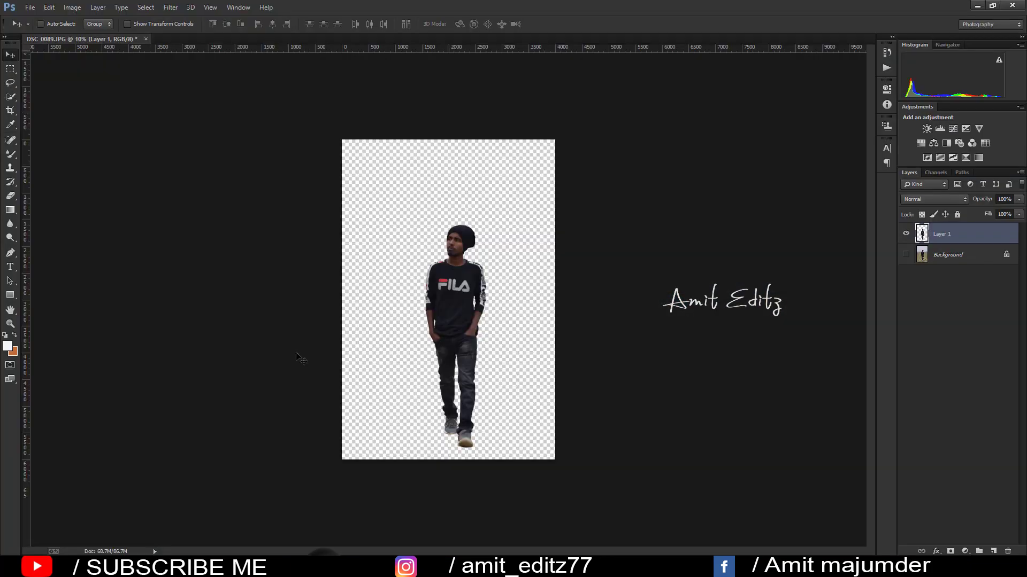
Toggle the Background layer on and off to compare the cut-out man with his original photo
scroll(673, 362, up, 1)
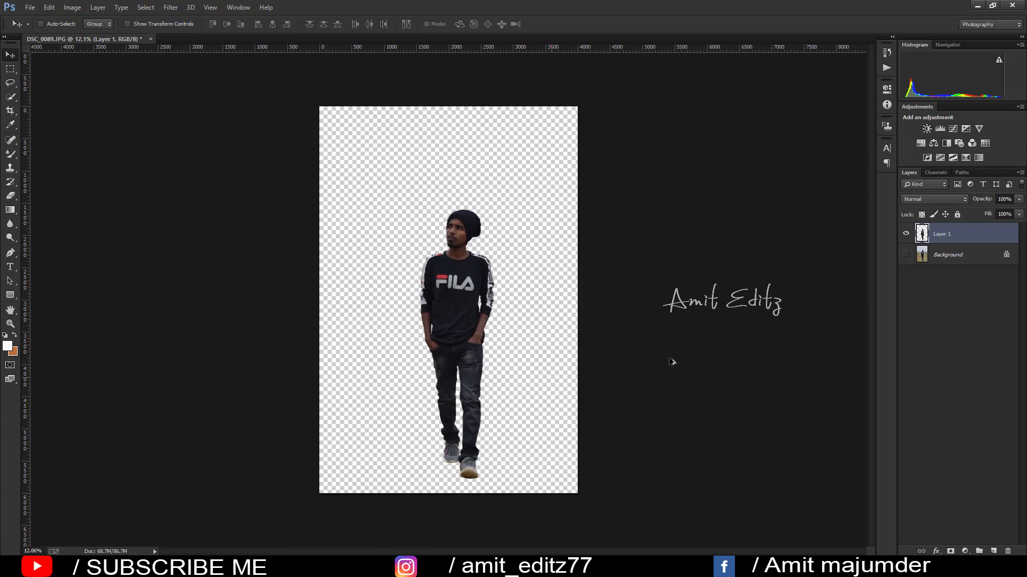
click(905, 255)
click(905, 255)
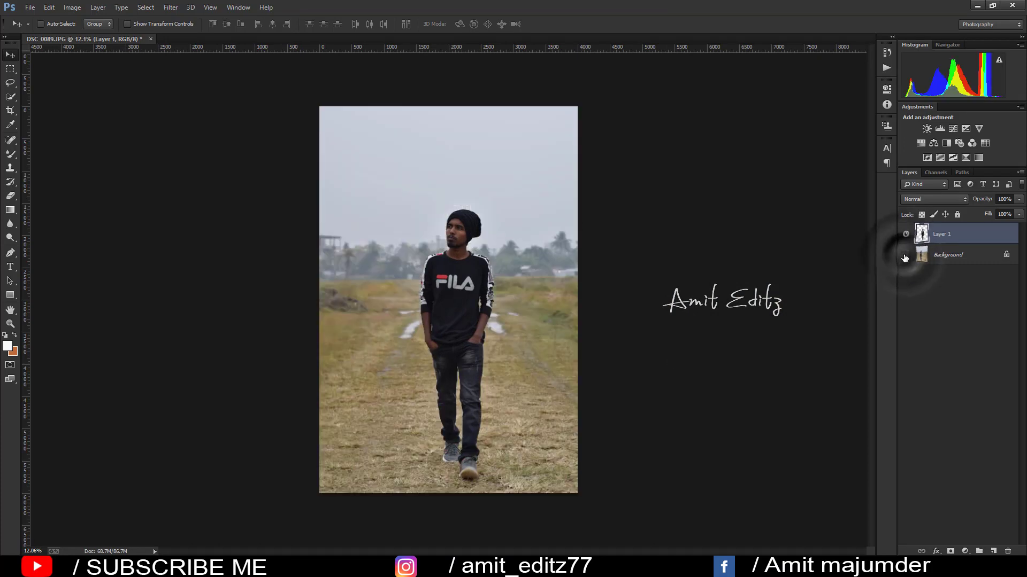
scroll(460, 283, down, 1)
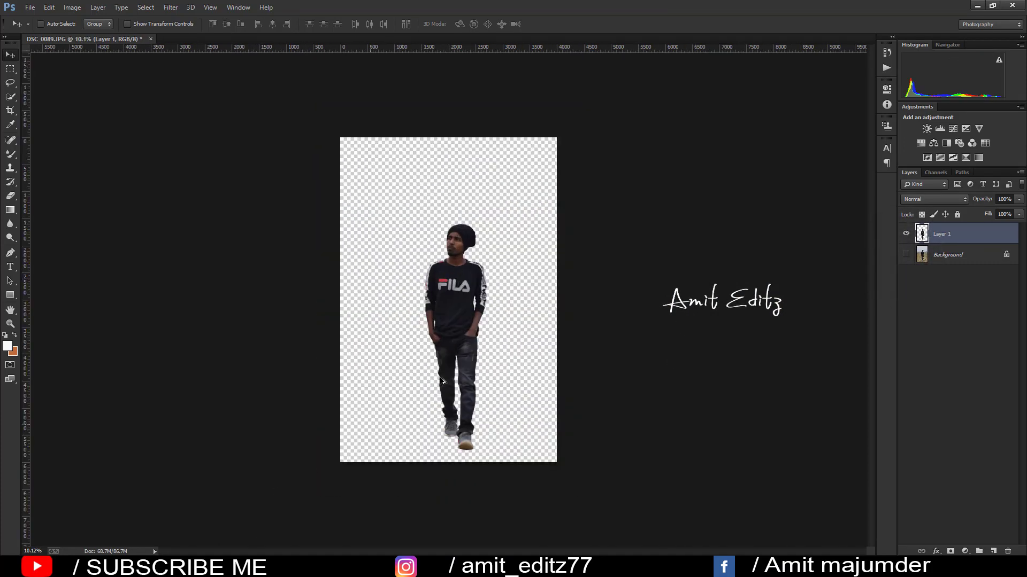
scroll(442, 381, up, 1)
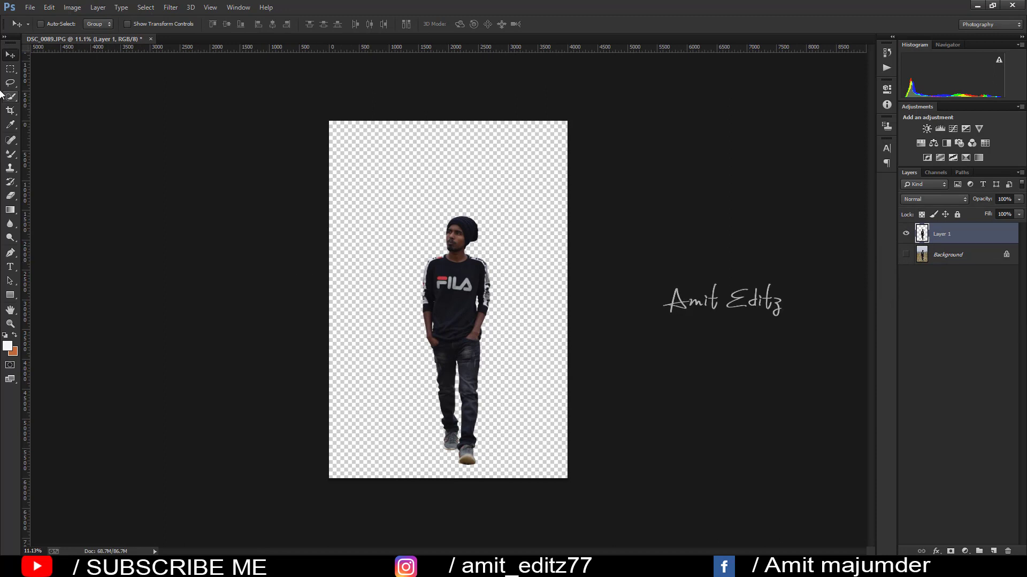
Open and dismiss the File menu, then bring up the Downloads folder window and close it
click(31, 8)
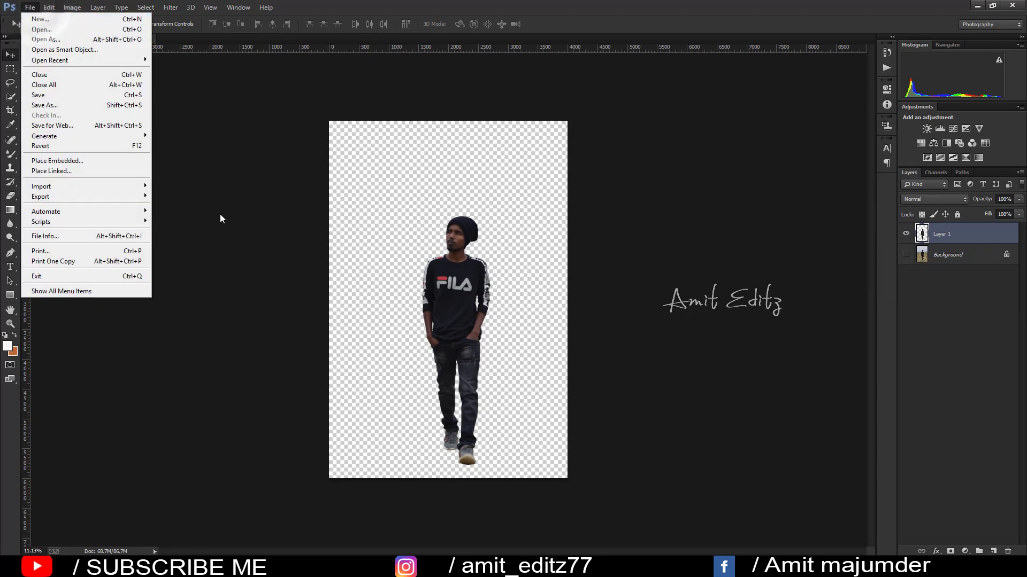
click(244, 241)
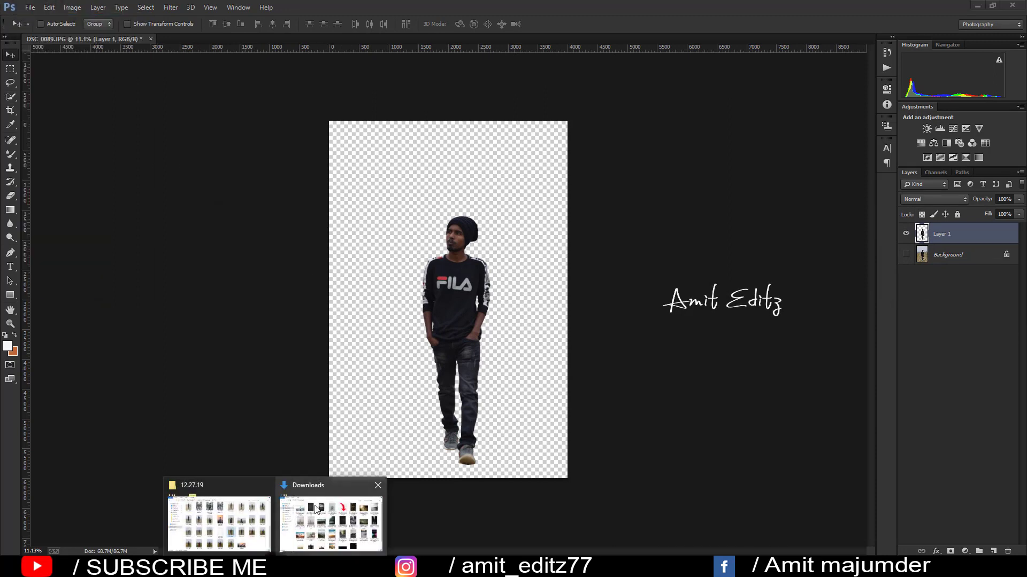
click(310, 530)
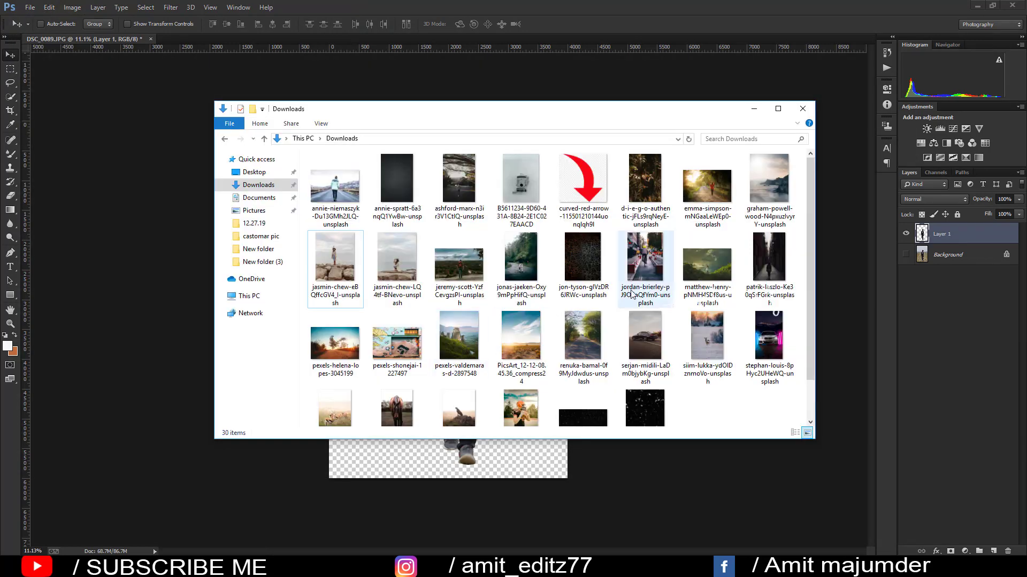
drag(711, 204, 715, 204)
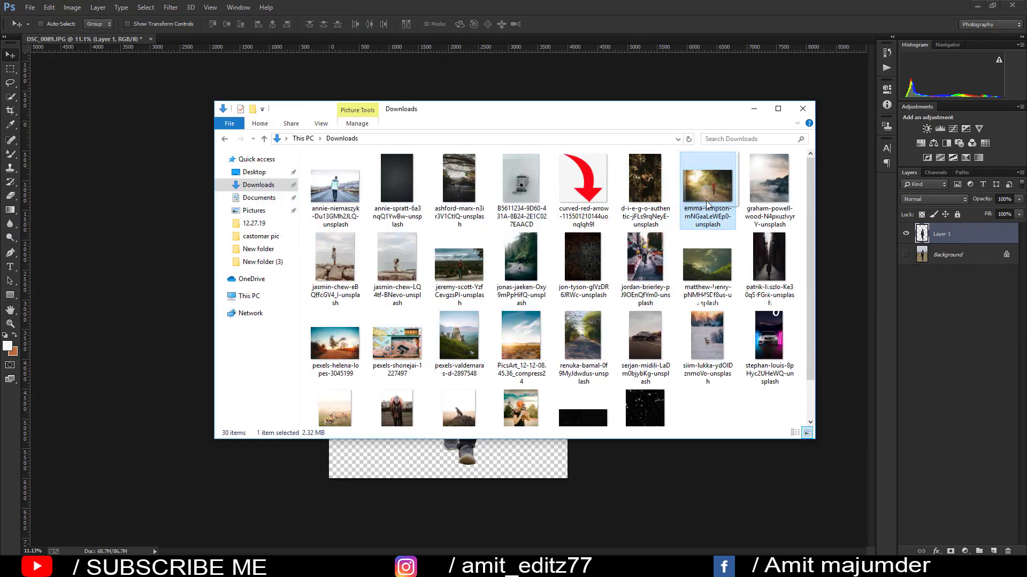
click(802, 108)
Open the autumn road photo from Downloads via File > Open As and dock it as a tab
click(30, 7)
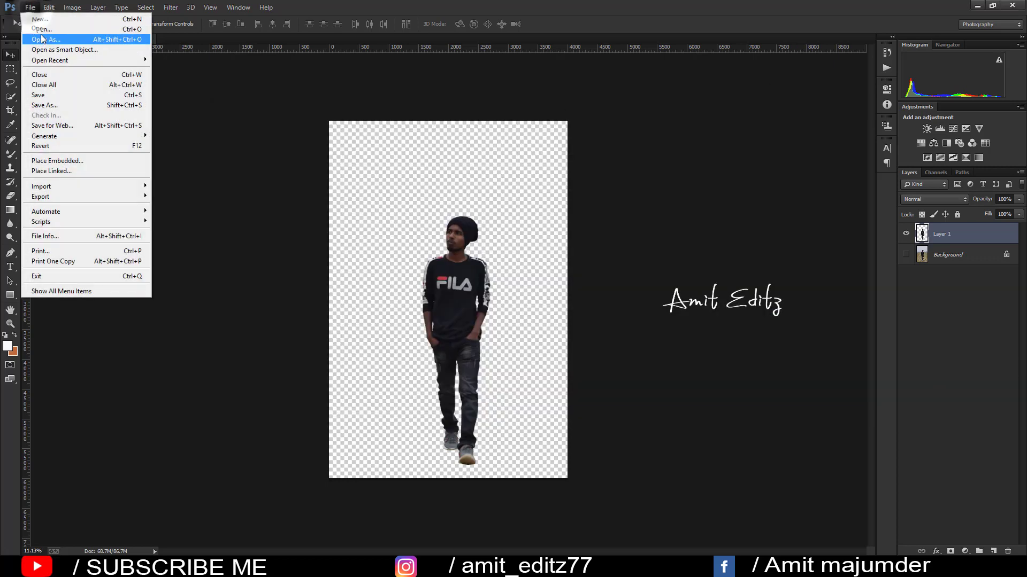
click(42, 39)
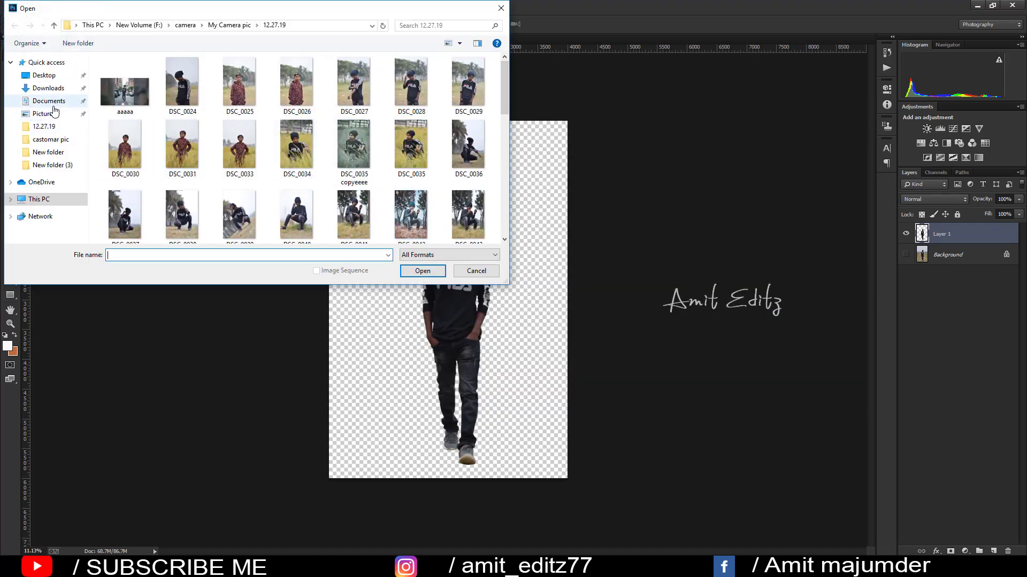
click(48, 88)
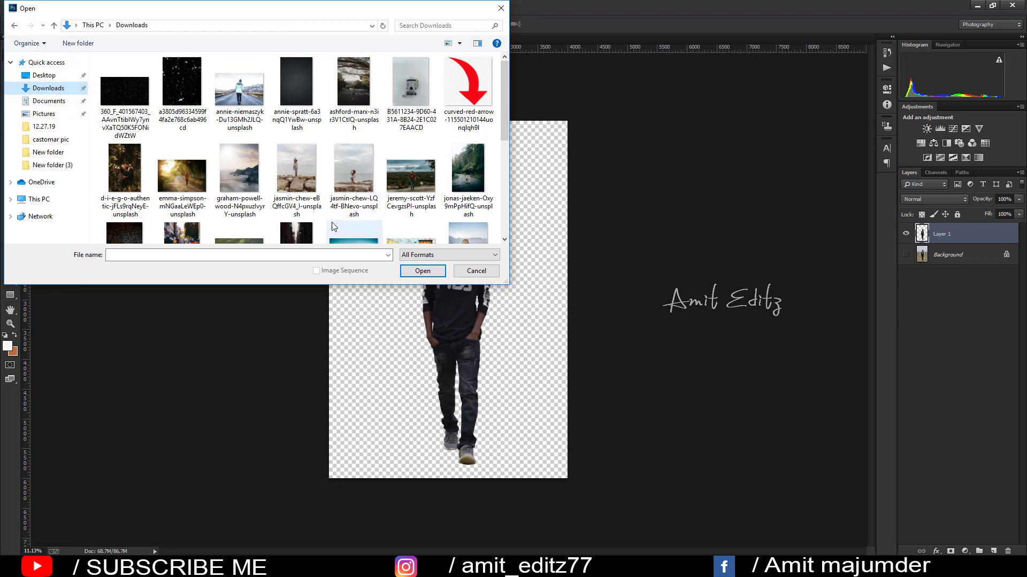
click(181, 177)
click(422, 271)
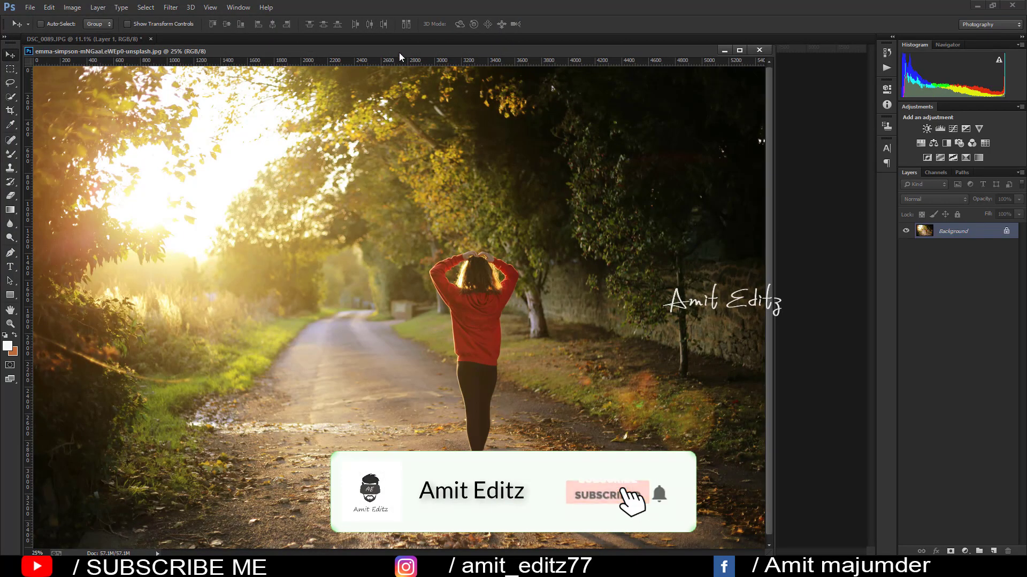
drag(399, 51, 428, 40)
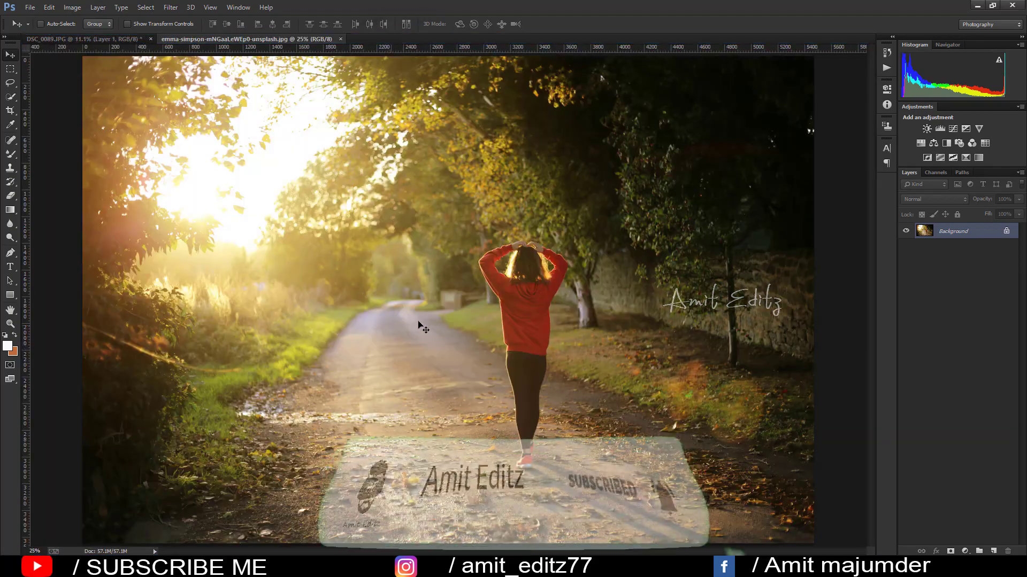
scroll(422, 323, down, 2)
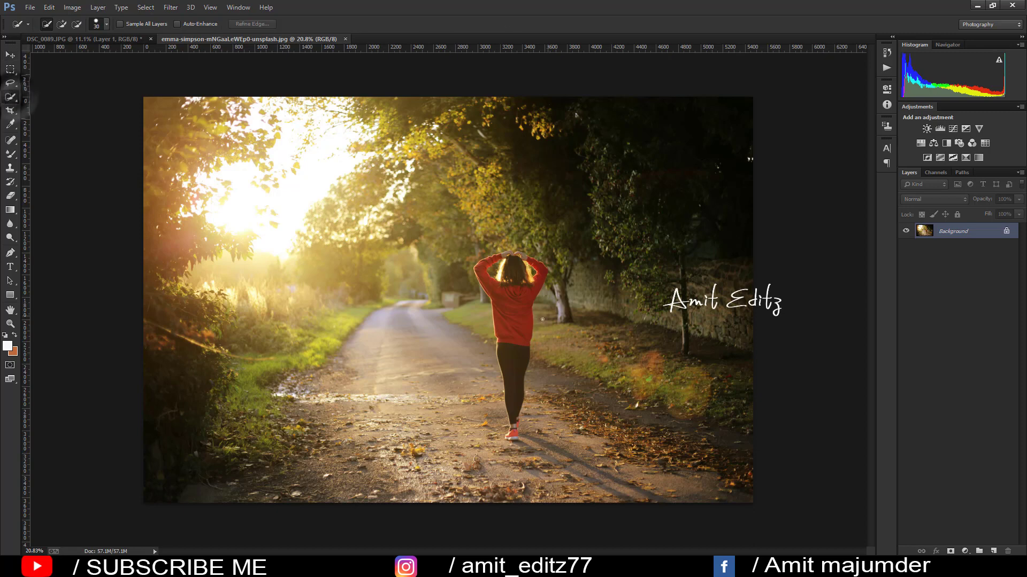
Quick-select the woman in red, refining around her feet with a 49 px brush
scroll(418, 294, up, 2)
scroll(455, 286, down, 1)
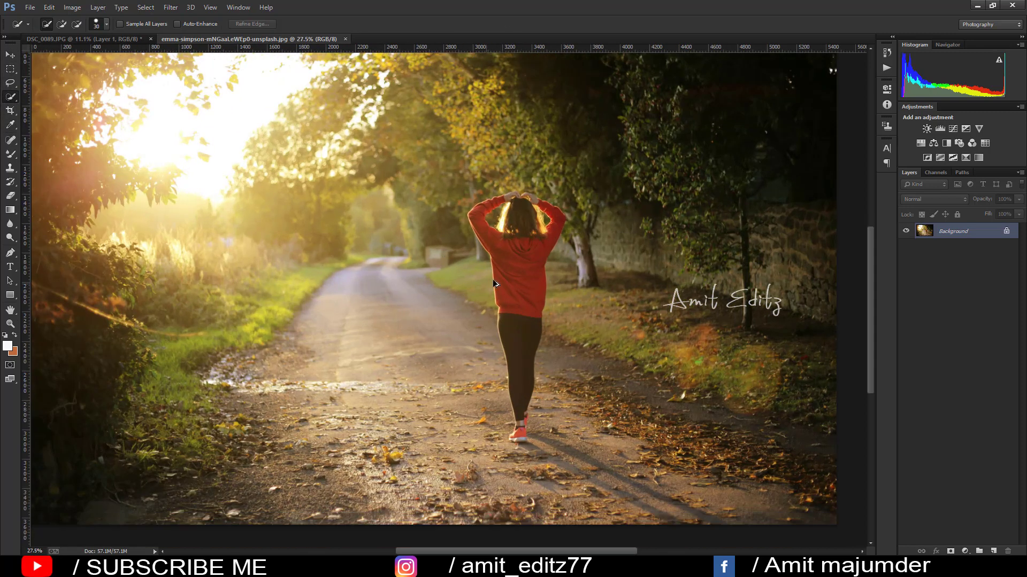
mouse_move(527, 329)
mouse_down()
mouse_move(525, 305)
mouse_move(526, 457)
mouse_move(482, 457)
mouse_up()
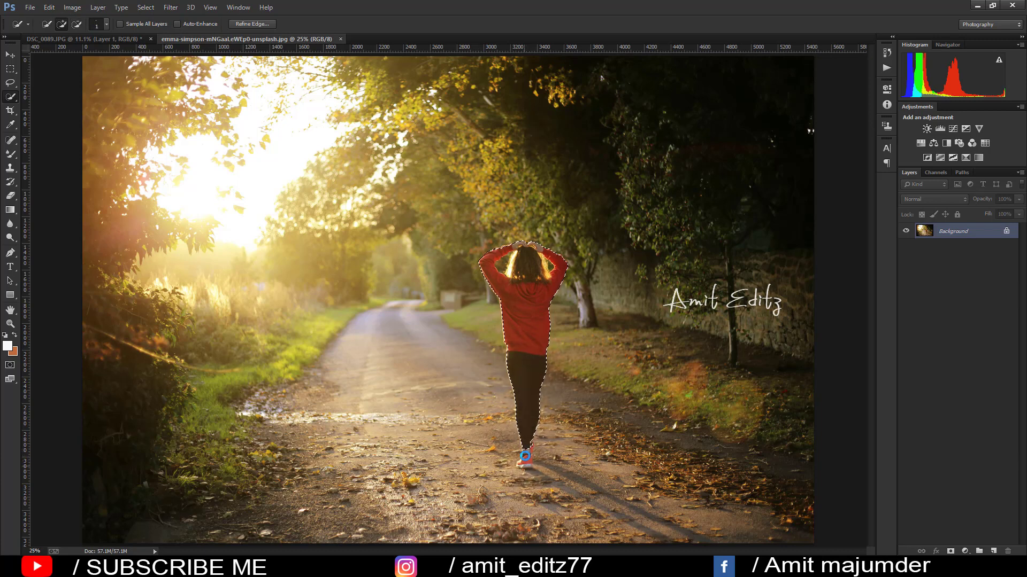
key(alt)
drag(526, 457, 540, 457)
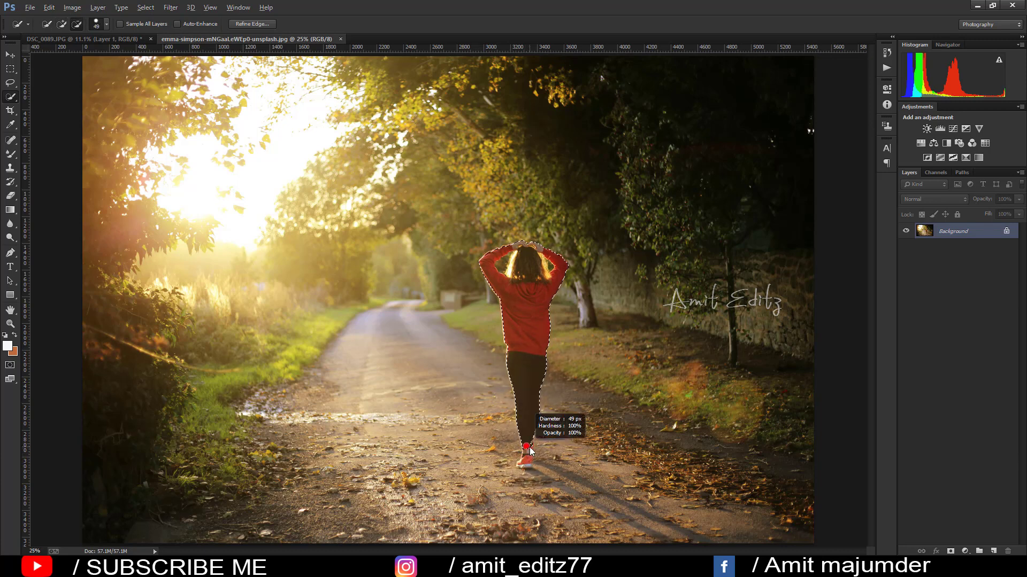
alt+click(527, 465)
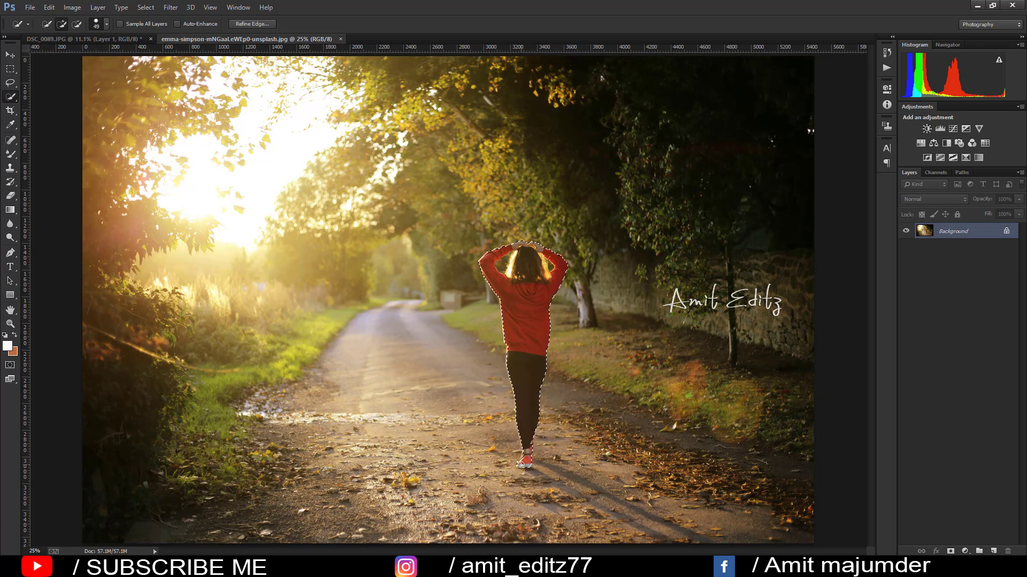
Fill the selection with Content-Aware to erase the woman from the road
right_click(514, 309)
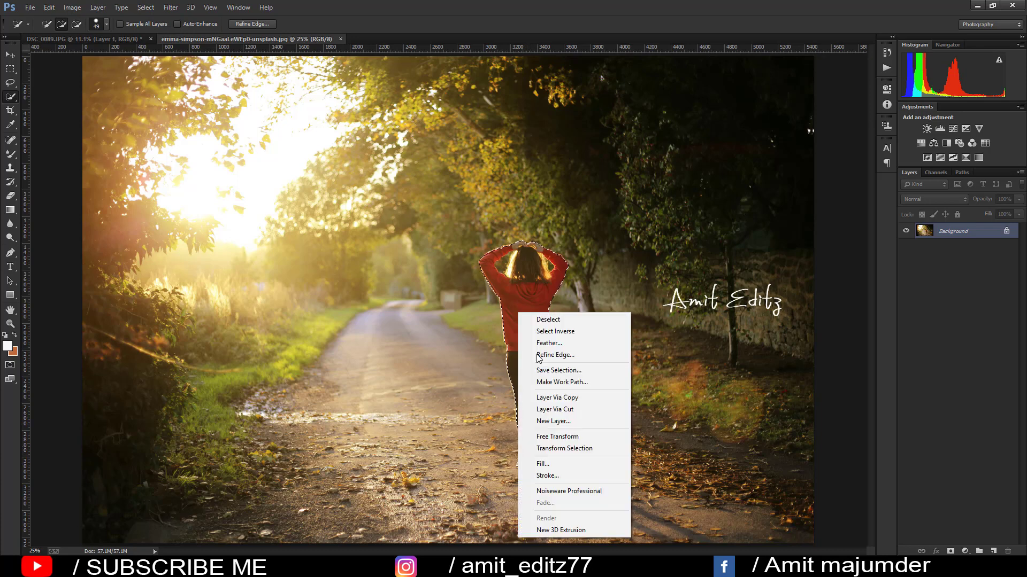
click(605, 303)
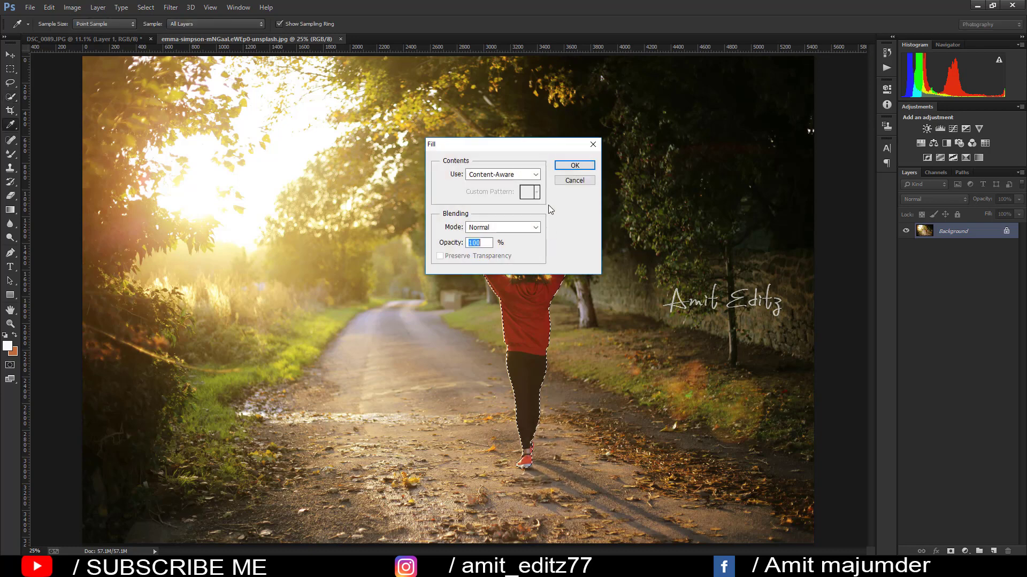
click(571, 165)
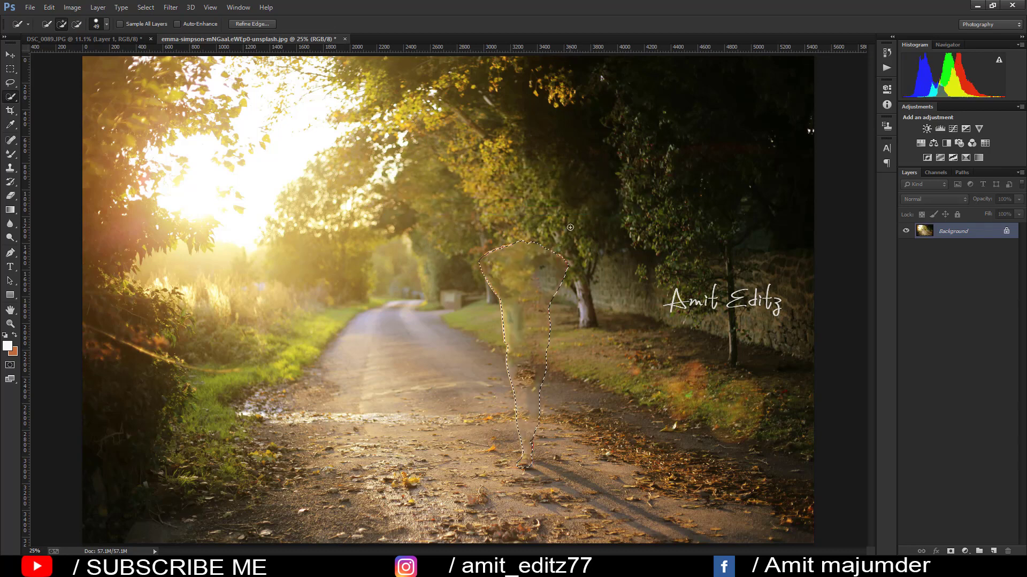
Deselect, then spot-heal the ghost outline along the figure's edges
key(ctrl+d)
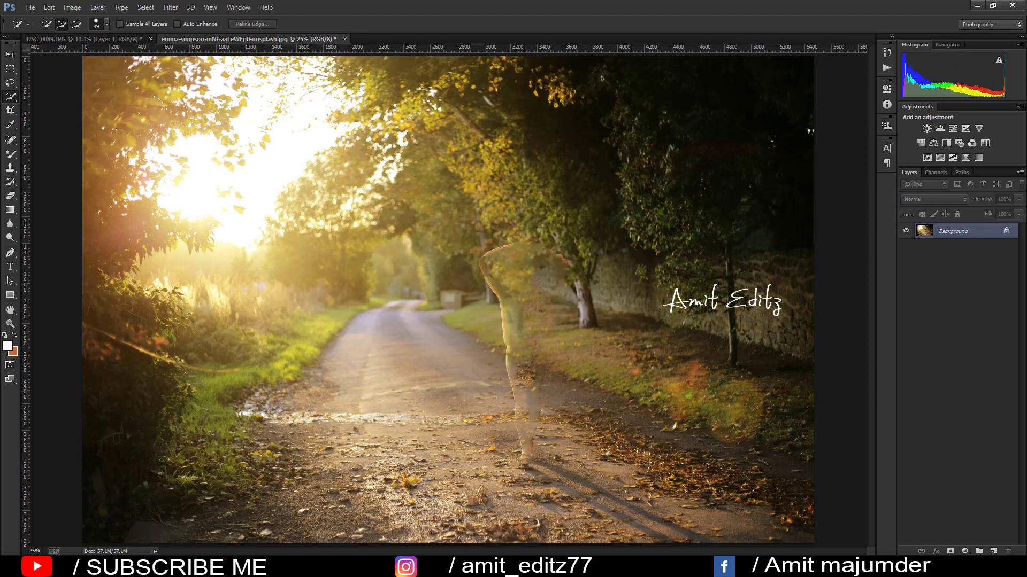
click(10, 140)
scroll(594, 244, up, 5)
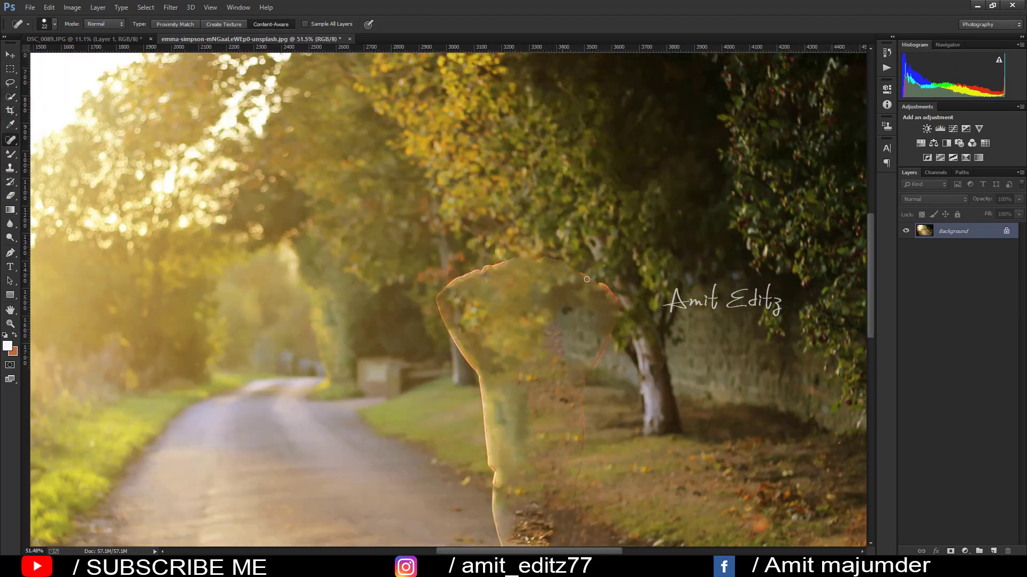
scroll(593, 244, up, 2)
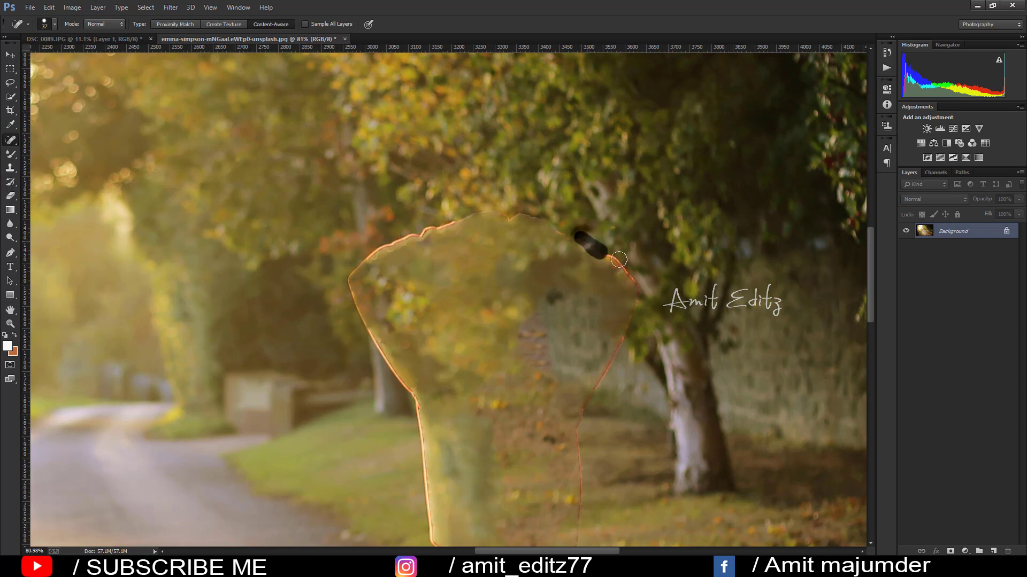
mouse_move(578, 230)
mouse_down()
mouse_move(619, 261)
mouse_move(630, 302)
mouse_up()
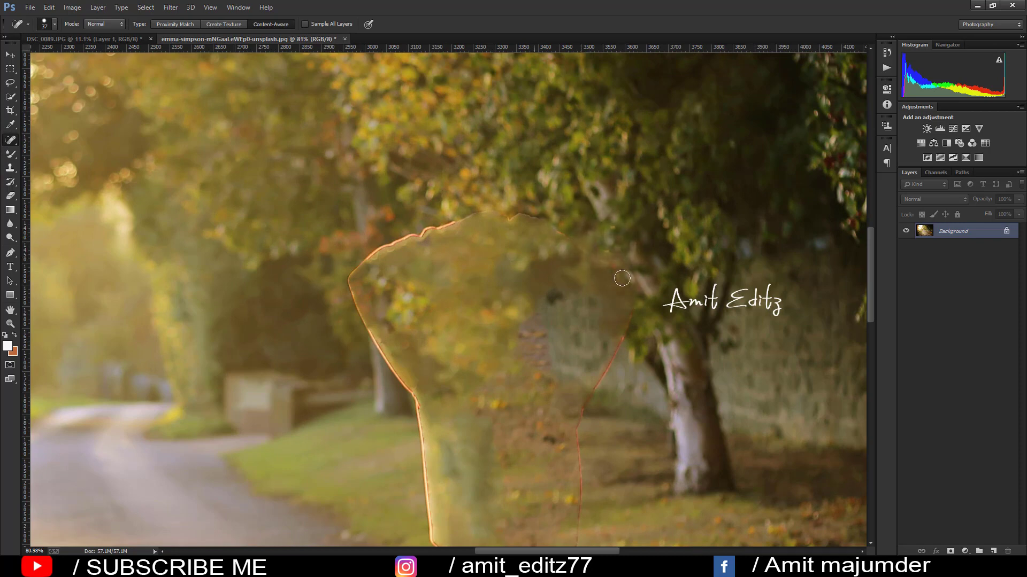
scroll(608, 230, down, 2)
mouse_move(609, 230)
mouse_down()
mouse_move(620, 286)
mouse_move(570, 326)
mouse_up()
scroll(621, 286, down, 4)
scroll(569, 327, down, 3)
drag(588, 246, 582, 321)
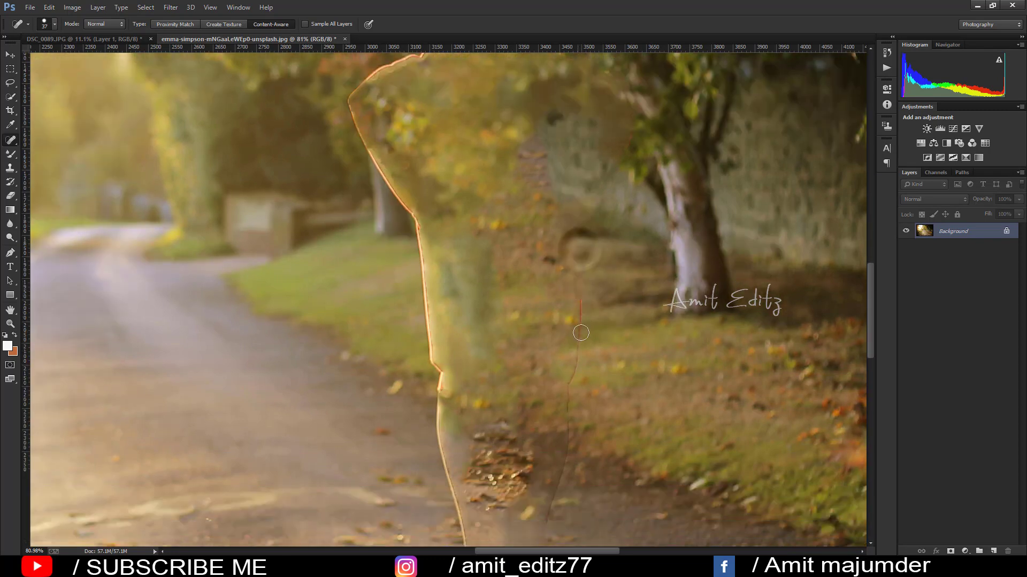
scroll(583, 321, down, 4)
drag(584, 274, 584, 335)
scroll(581, 299, down, 2)
drag(582, 272, 556, 334)
scroll(556, 335, down, 2)
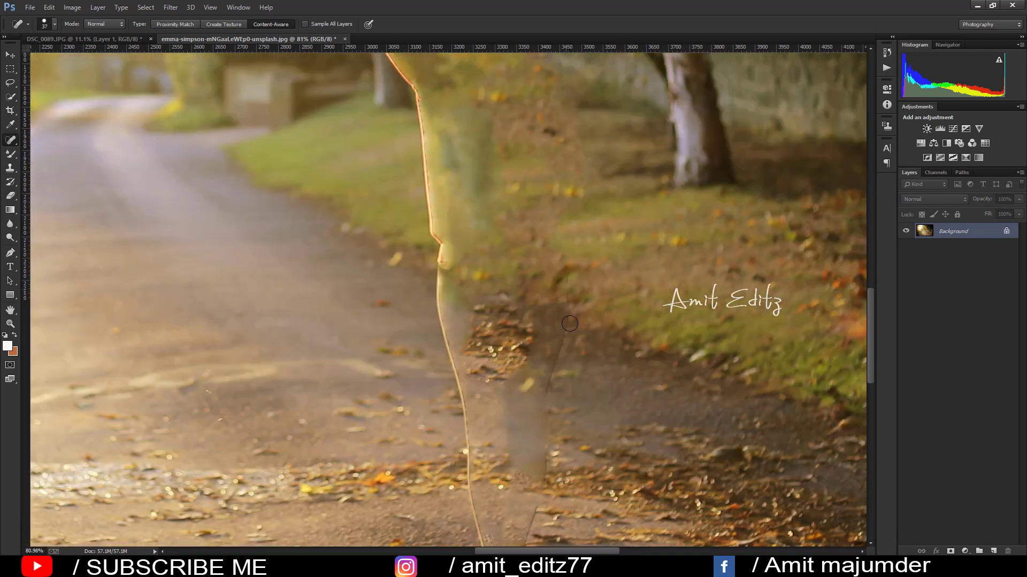
drag(563, 280, 559, 351)
scroll(559, 351, down, 2)
drag(559, 257, 546, 336)
scroll(550, 298, down, 2)
scroll(546, 336, down, 2)
mouse_move(550, 293)
mouse_down()
mouse_move(512, 486)
mouse_move(483, 409)
mouse_up()
scroll(512, 482, down, 2)
Heal away the shoe mark, the string line and the pale ring near it
drag(482, 369, 471, 289)
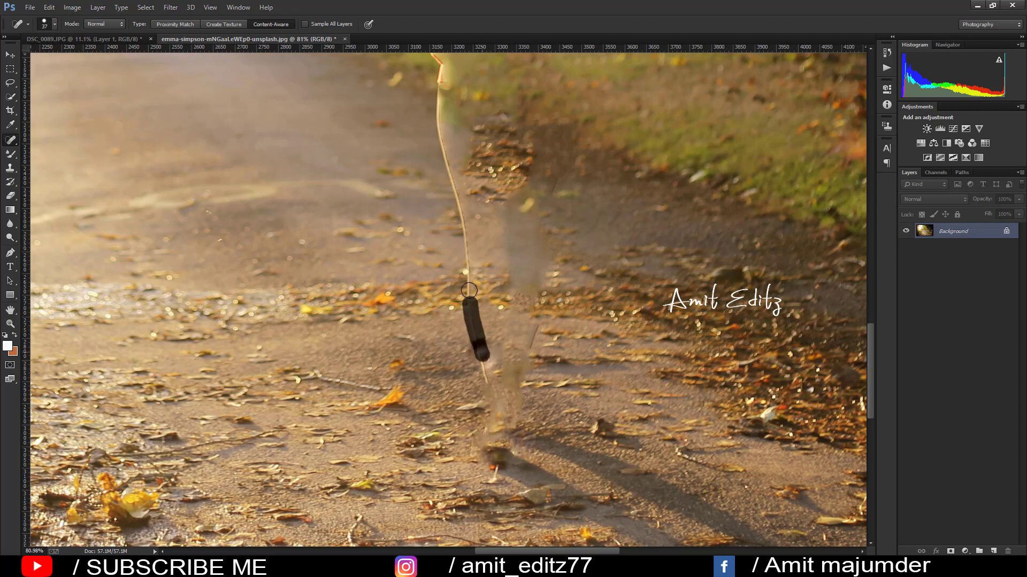
drag(474, 334, 488, 404)
scroll(487, 404, up, 3)
scroll(489, 428, up, 3)
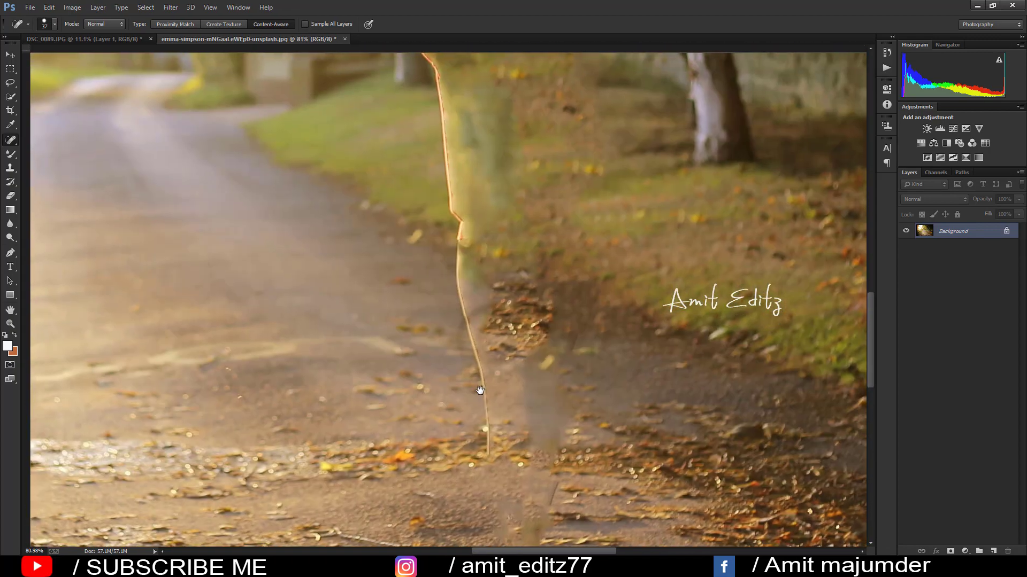
scroll(495, 467, up, 2)
mouse_move(495, 466)
mouse_down()
mouse_move(463, 320)
mouse_move(447, 153)
mouse_move(463, 275)
mouse_up()
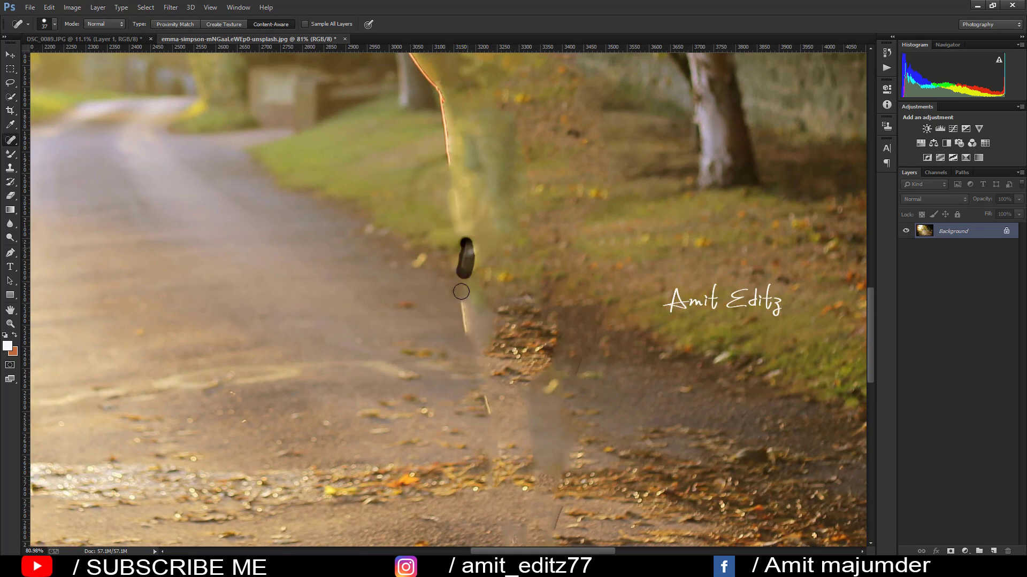
drag(461, 315, 487, 425)
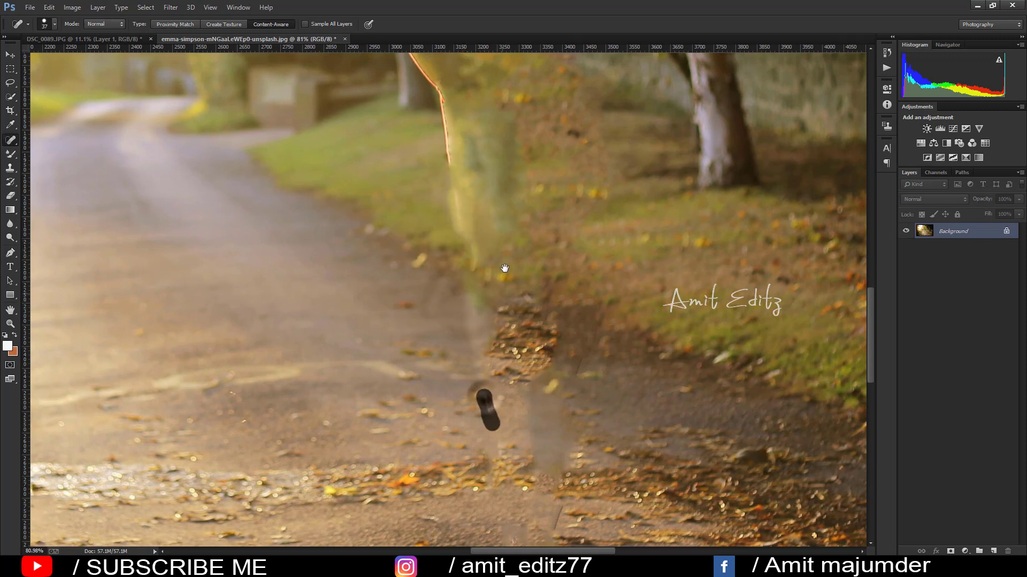
drag(505, 284, 519, 423)
mouse_move(472, 332)
mouse_down()
mouse_move(459, 225)
mouse_move(382, 145)
mouse_move(437, 247)
mouse_move(461, 259)
mouse_up()
Heal the remaining figure marks, the orange outline edge and a dark foliage blemish, then zoom out
mouse_move(455, 199)
mouse_down()
mouse_move(476, 358)
mouse_move(443, 357)
mouse_up()
drag(414, 272, 517, 223)
mouse_move(447, 236)
mouse_down()
mouse_move(538, 213)
mouse_move(588, 221)
mouse_move(631, 247)
mouse_up()
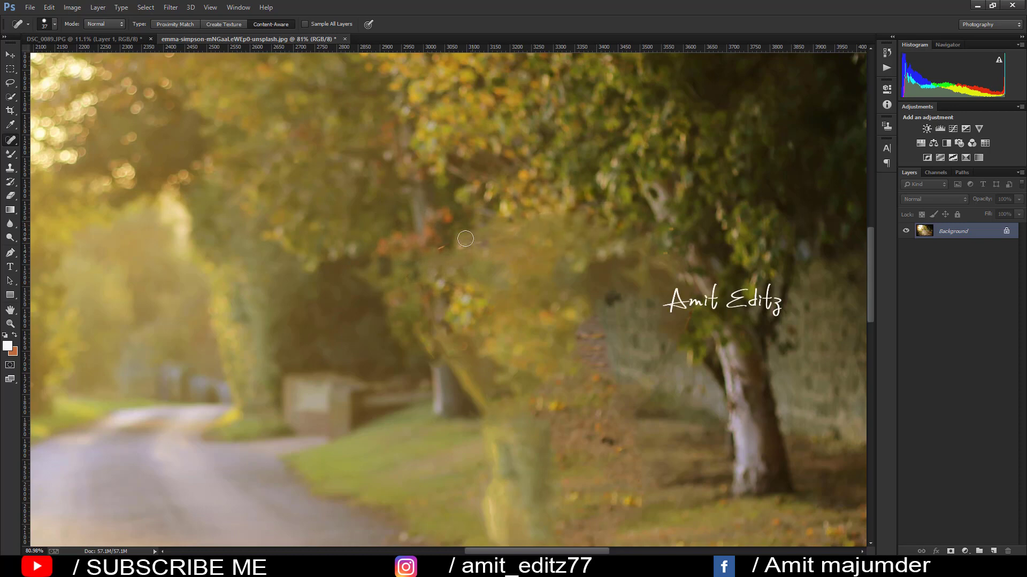
drag(445, 246, 429, 259)
scroll(534, 227, down, 4)
scroll(537, 230, down, 2)
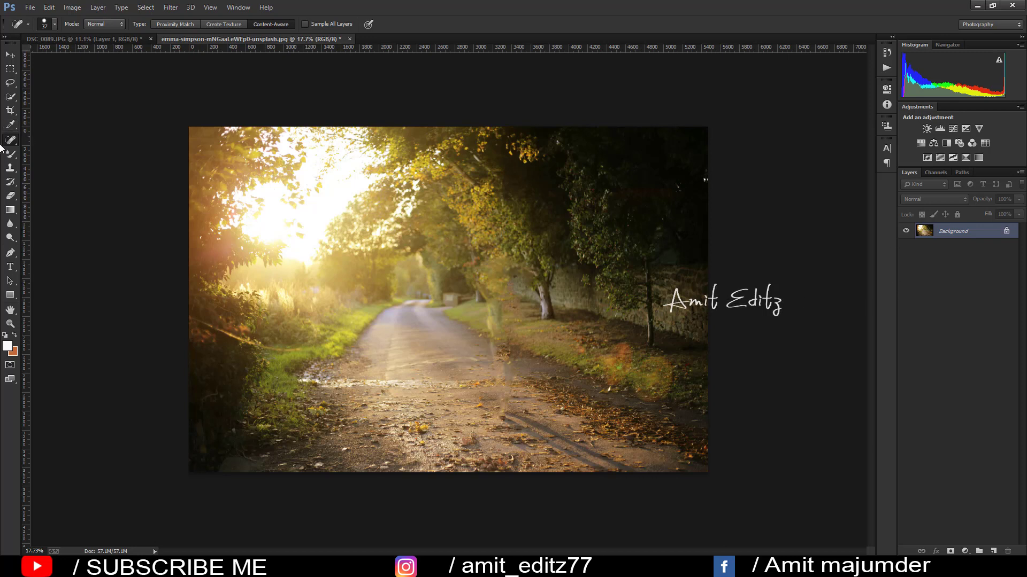
Crop the photo by narrowing both sides to a tall frame with the road centred
click(8, 111)
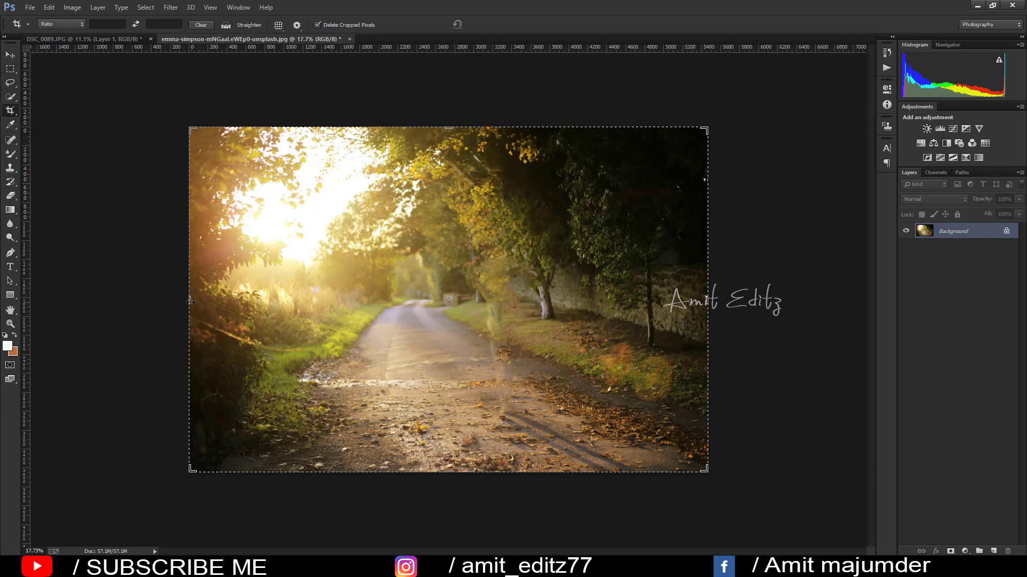
drag(204, 303, 321, 309)
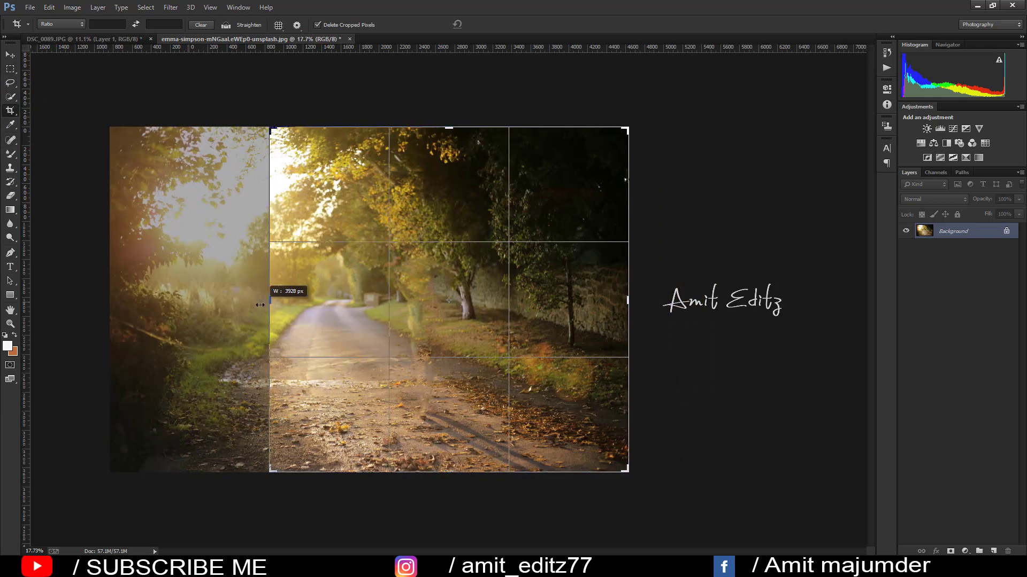
drag(638, 301, 577, 301)
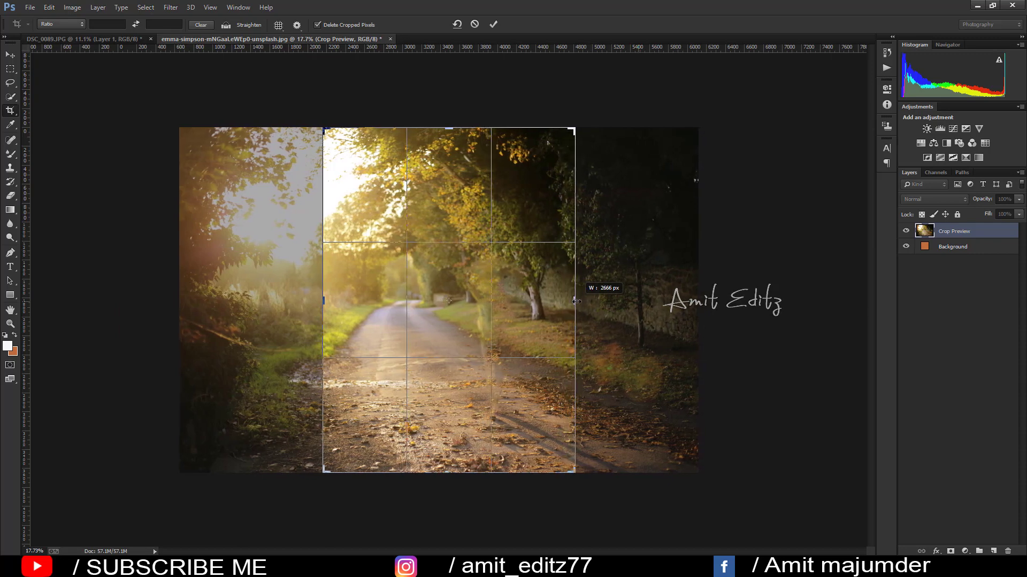
mouse_move(324, 309)
mouse_down()
mouse_move(284, 307)
mouse_move(391, 308)
mouse_move(408, 328)
mouse_move(391, 342)
mouse_up()
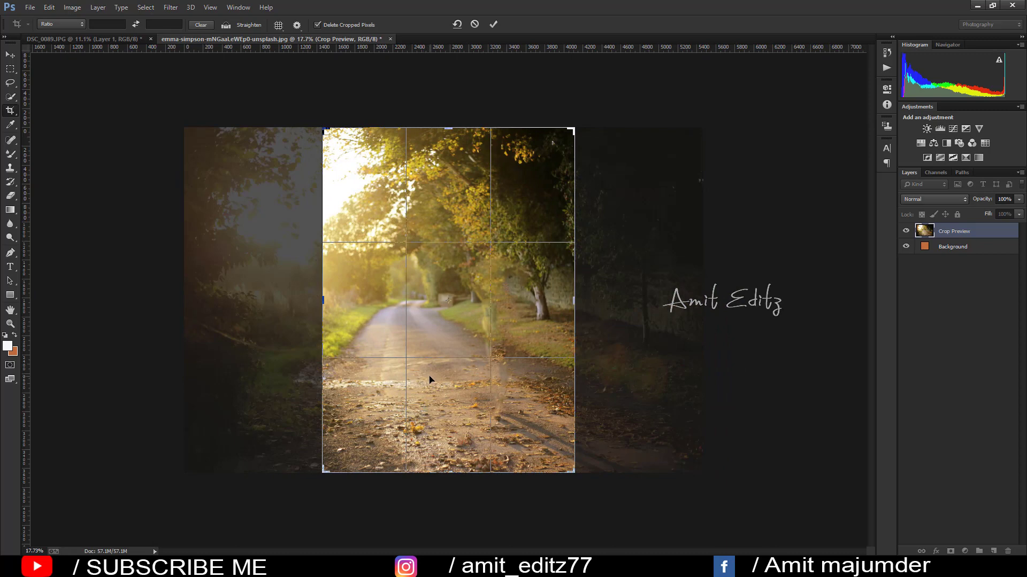
key(Return)
scroll(500, 386, up, 2)
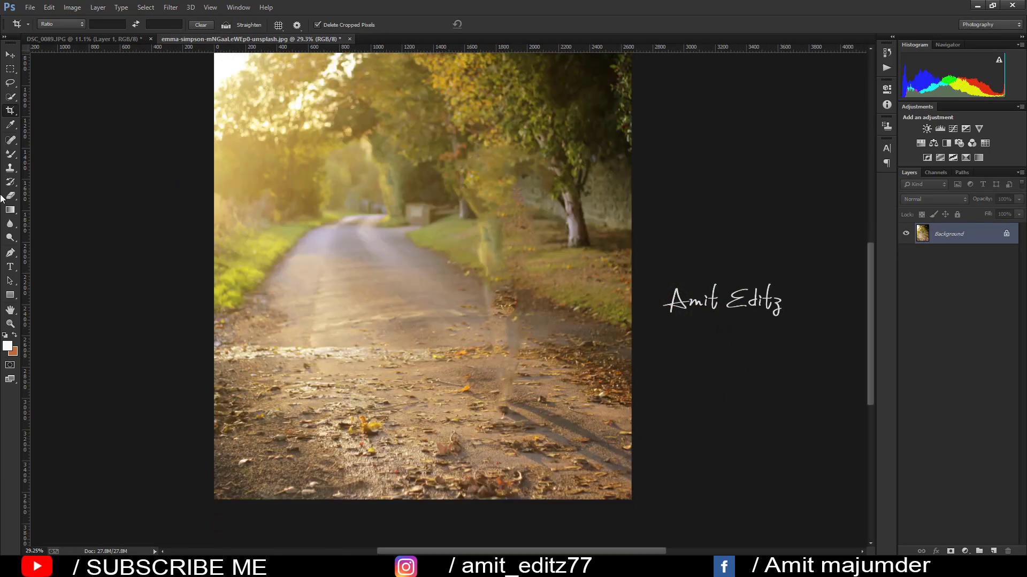
Clone Stamp from a clean area over the ghostly figure and the dark patch near the tree base
click(9, 168)
alt+click(553, 279)
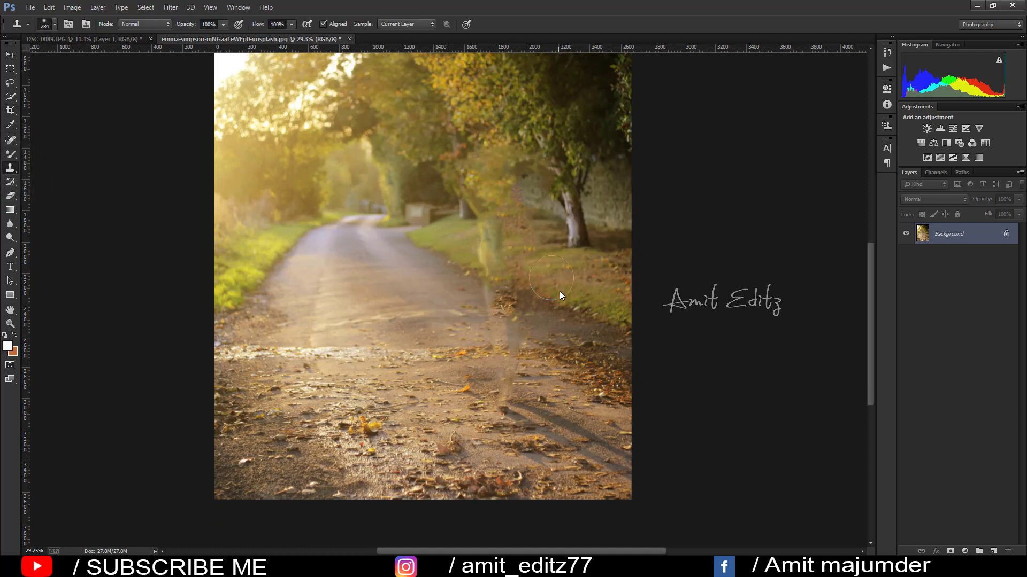
drag(559, 292, 469, 189)
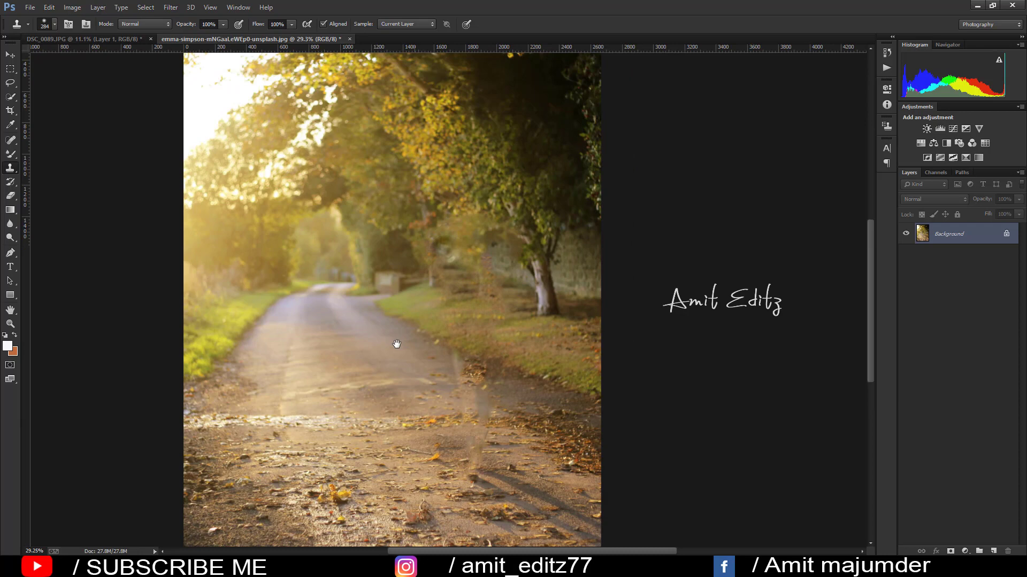
drag(444, 235, 380, 364)
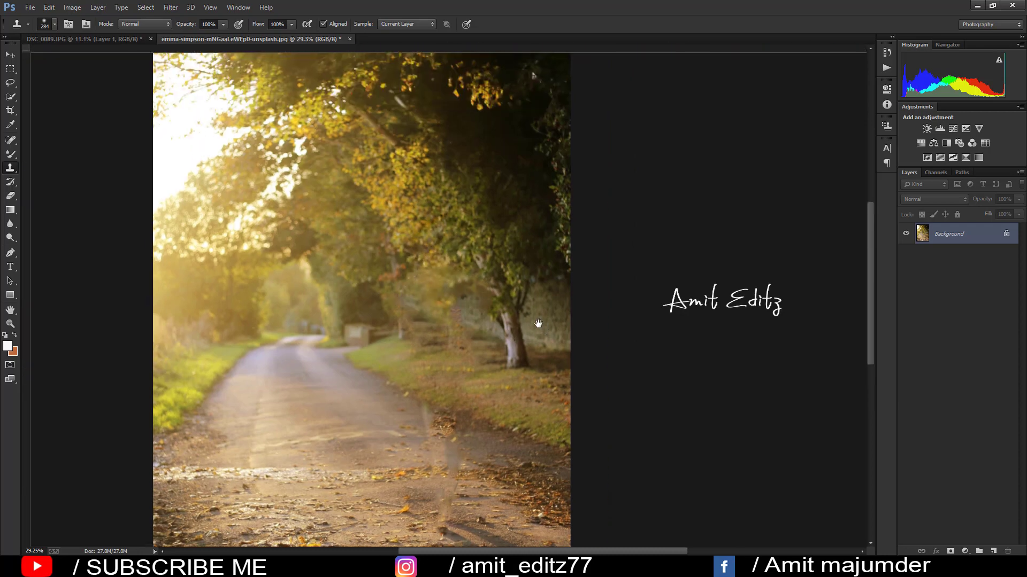
mouse_move(458, 354)
mouse_down()
mouse_move(400, 285)
mouse_move(377, 280)
mouse_move(427, 354)
mouse_up()
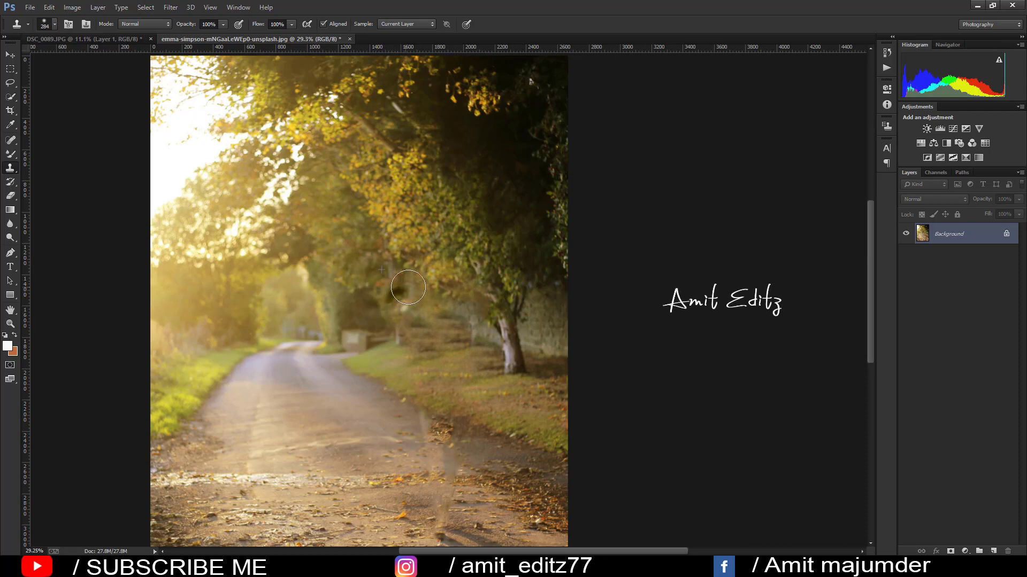
Blend cloned texture into the grass beside the road
scroll(425, 348, down, 3)
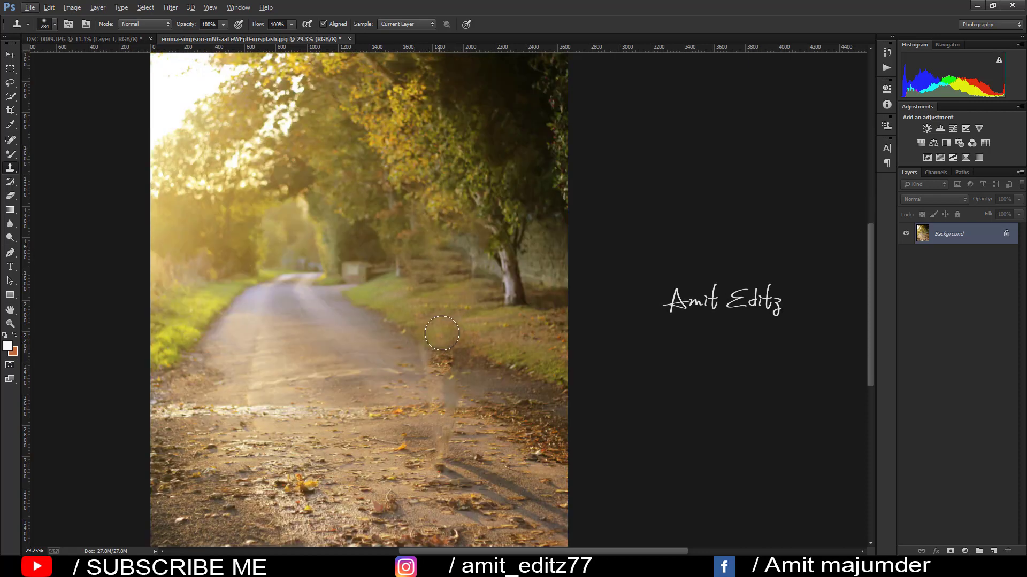
scroll(432, 287, up, 1)
mouse_move(398, 293)
mouse_down()
mouse_move(433, 285)
mouse_move(407, 289)
mouse_up()
scroll(469, 351, down, 2)
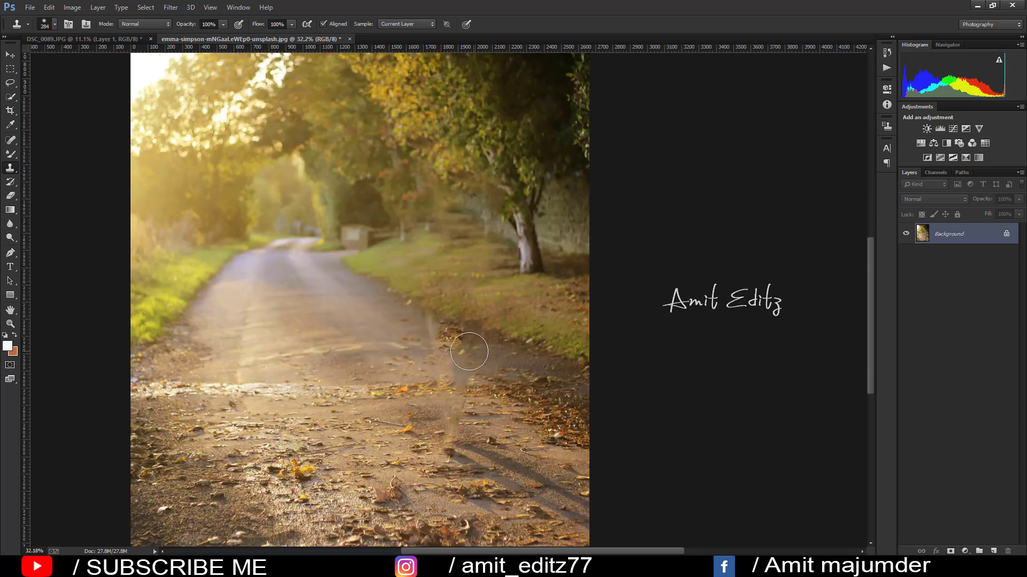
scroll(433, 311, down, 2)
drag(401, 267, 450, 297)
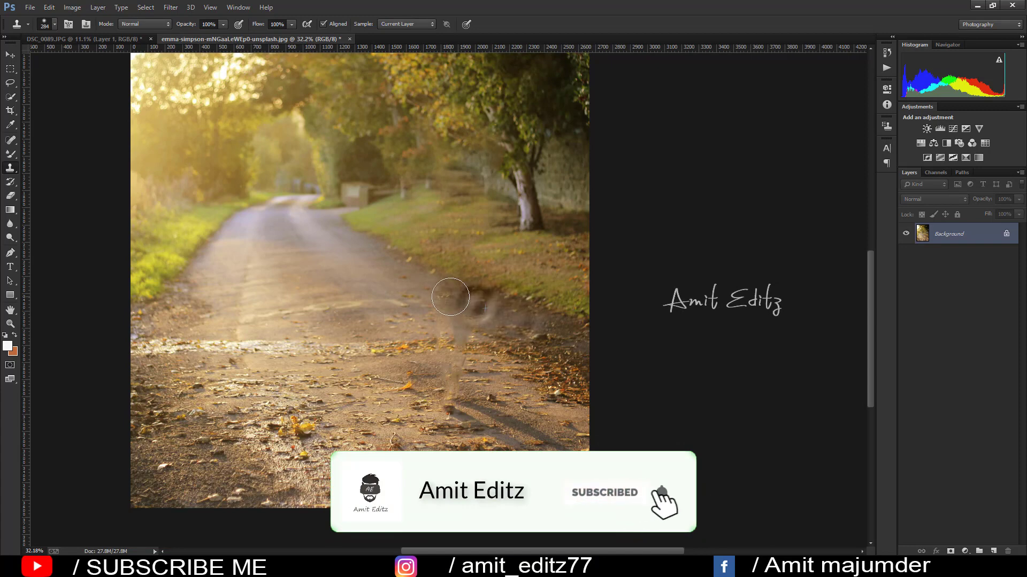
scroll(450, 297, down, 2)
mouse_move(422, 286)
mouse_down()
mouse_move(461, 289)
mouse_move(428, 272)
mouse_up()
scroll(511, 350, down, 2)
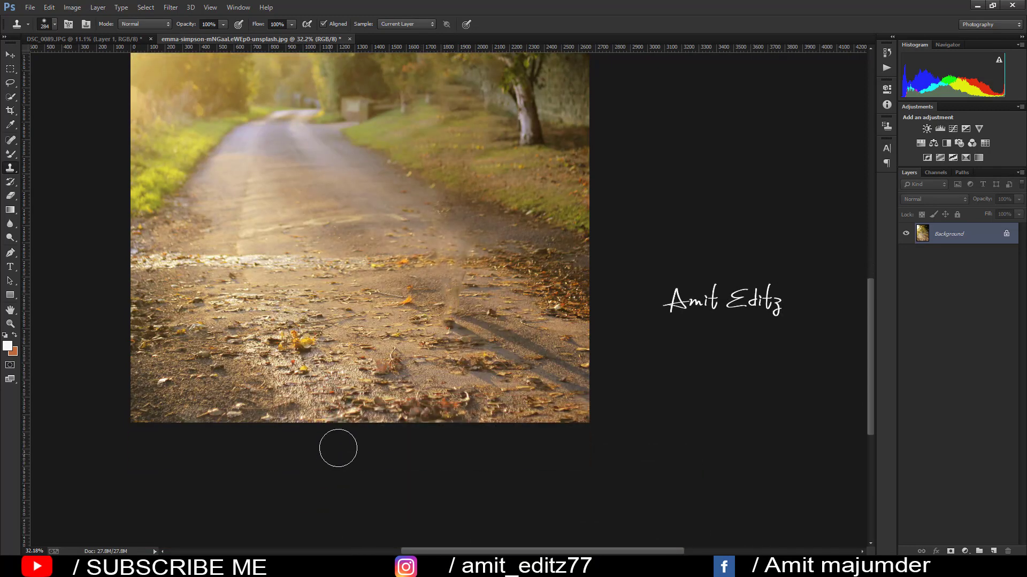
Clone road texture over the shadows and smudges on the lower-right road with a slightly larger brush
drag(520, 351, 466, 343)
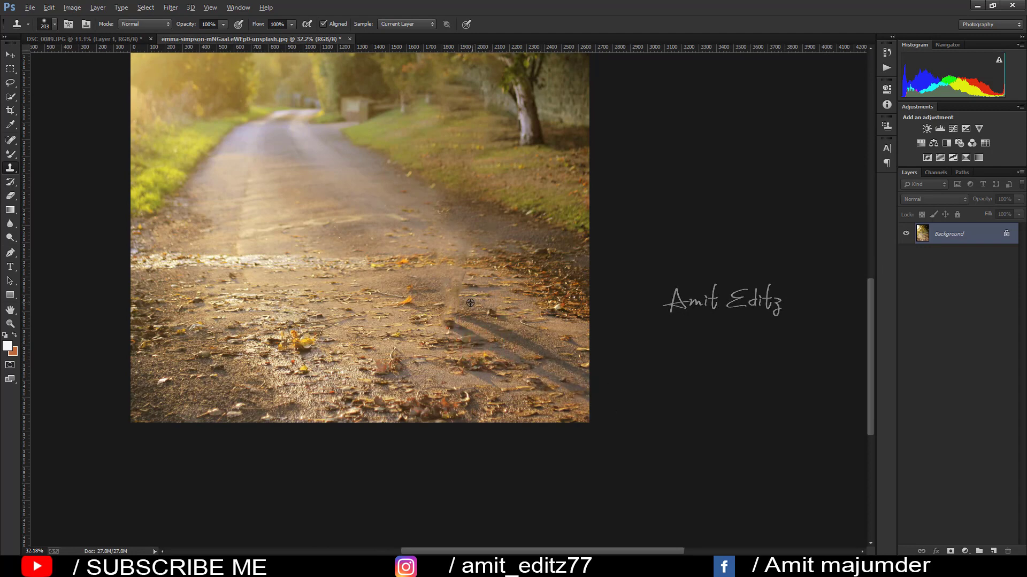
click(446, 323)
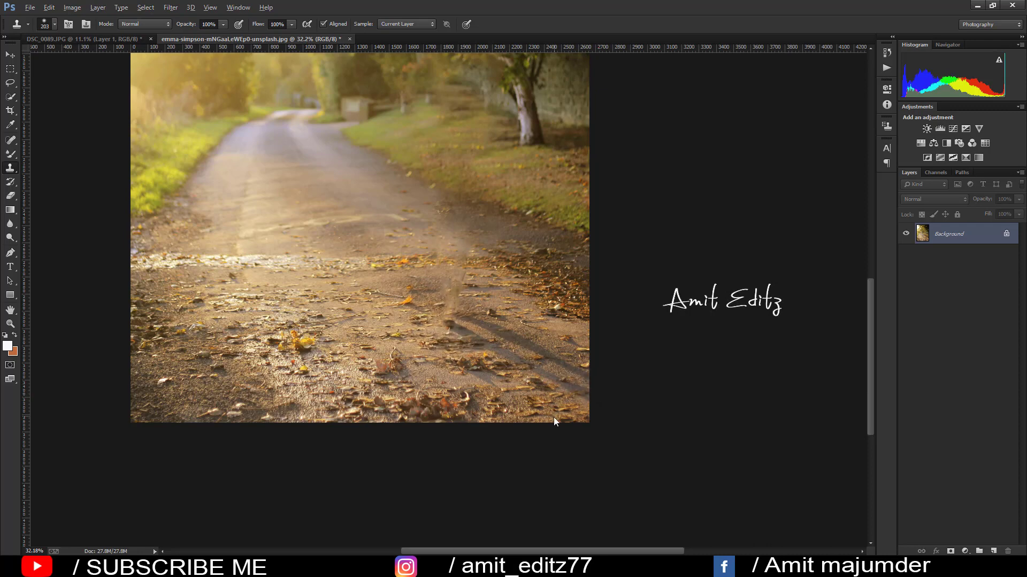
drag(553, 420, 559, 419)
mouse_move(514, 396)
mouse_down()
mouse_move(583, 398)
mouse_move(553, 343)
mouse_up()
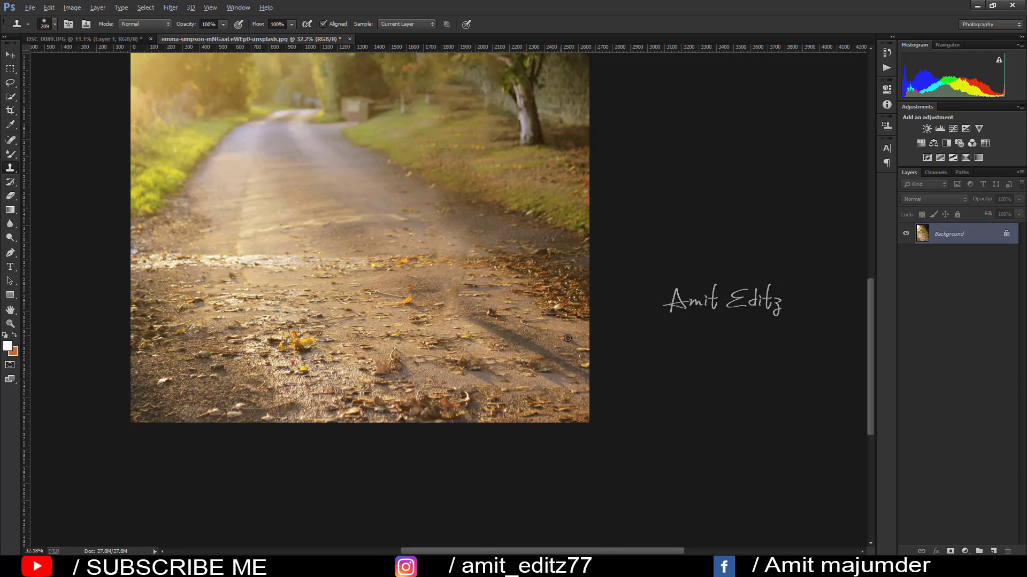
mouse_move(536, 341)
mouse_down()
mouse_move(585, 362)
mouse_move(545, 337)
mouse_up()
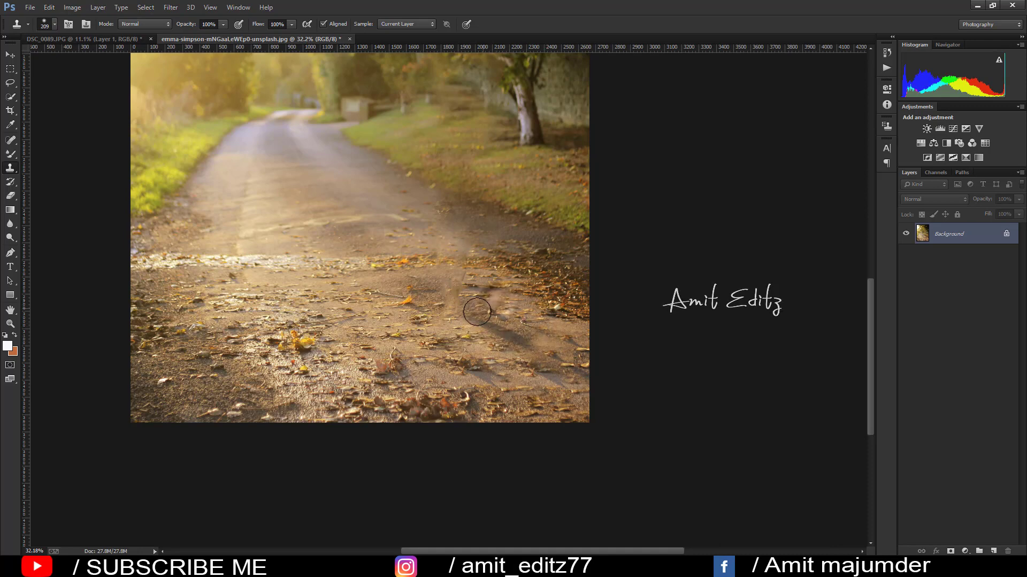
drag(477, 311, 509, 314)
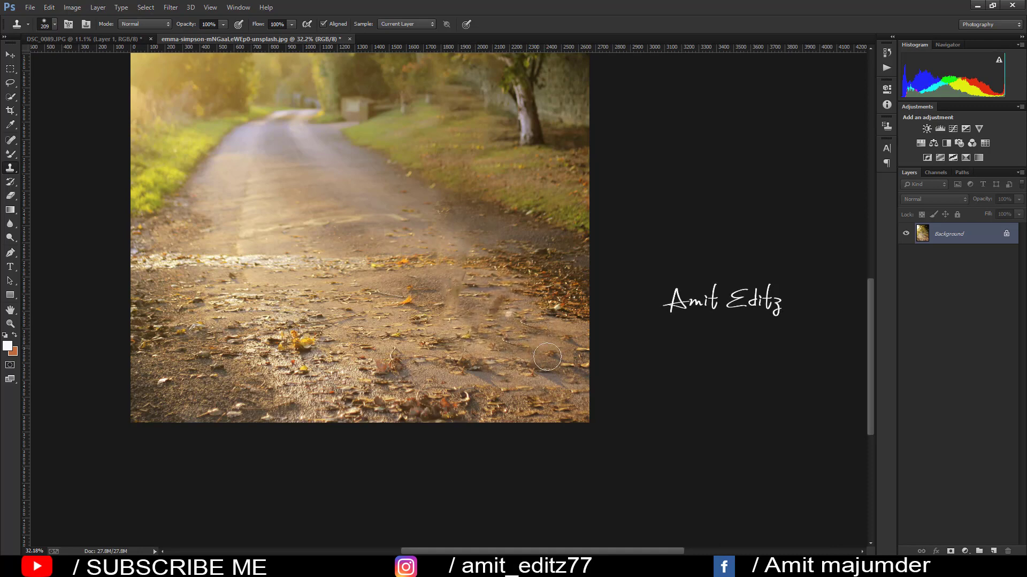
drag(547, 356, 498, 299)
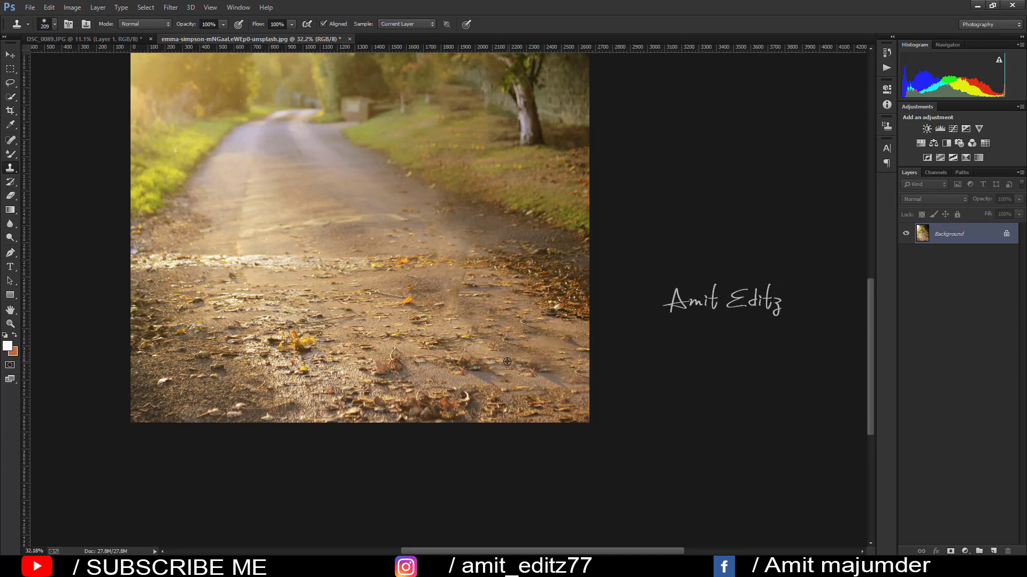
mouse_move(543, 373)
mouse_down()
mouse_move(480, 375)
mouse_move(477, 296)
mouse_move(431, 268)
mouse_move(471, 251)
mouse_up()
Zoom out on the road photo and select the Move tool
scroll(420, 306, down, 2)
scroll(450, 313, down, 1)
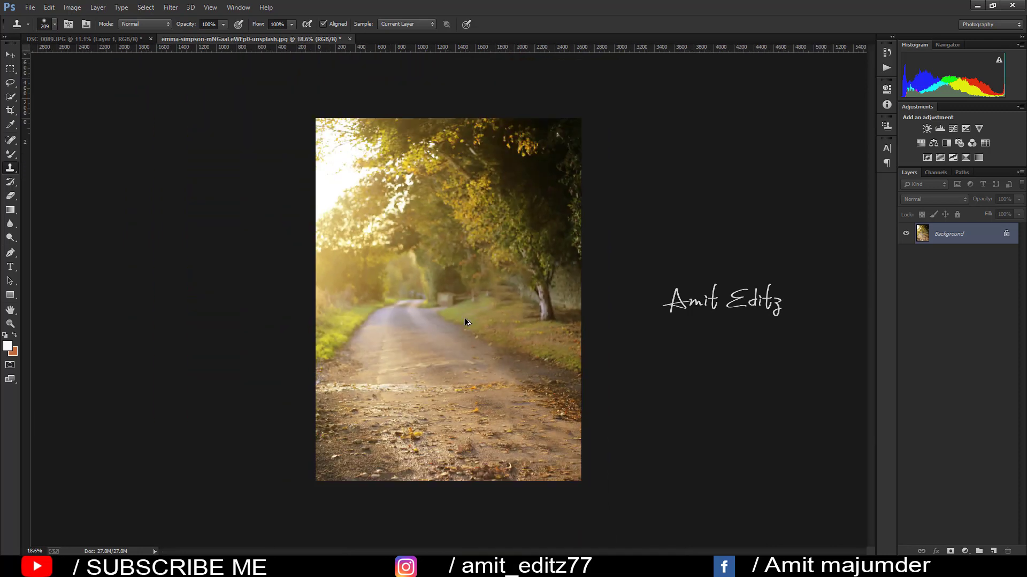
scroll(566, 426, up, 1)
scroll(566, 426, up, 1)
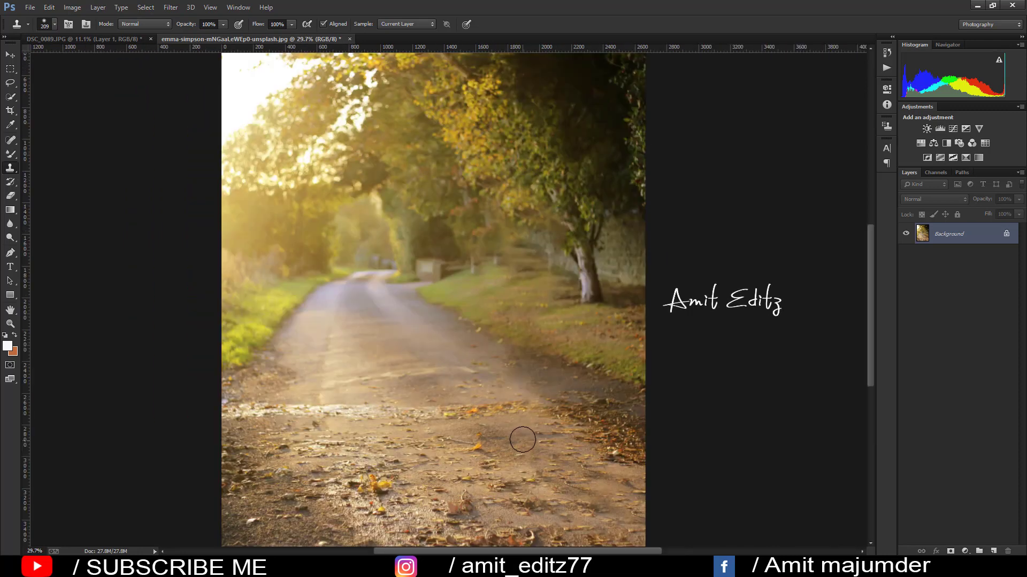
scroll(522, 436, down, 1)
scroll(483, 338, down, 1)
click(11, 55)
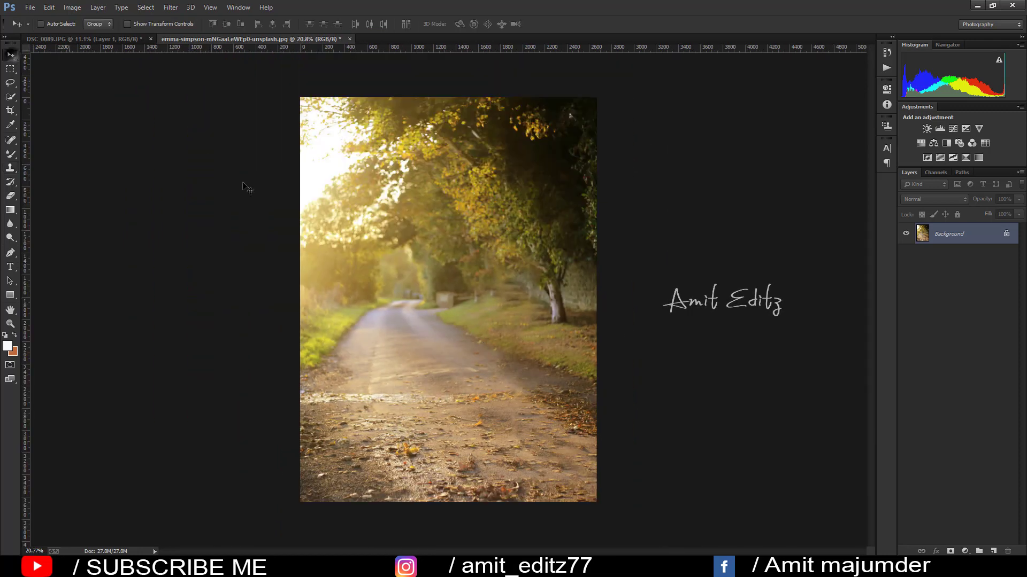
scroll(397, 342, down, 1)
scroll(397, 341, down, 1)
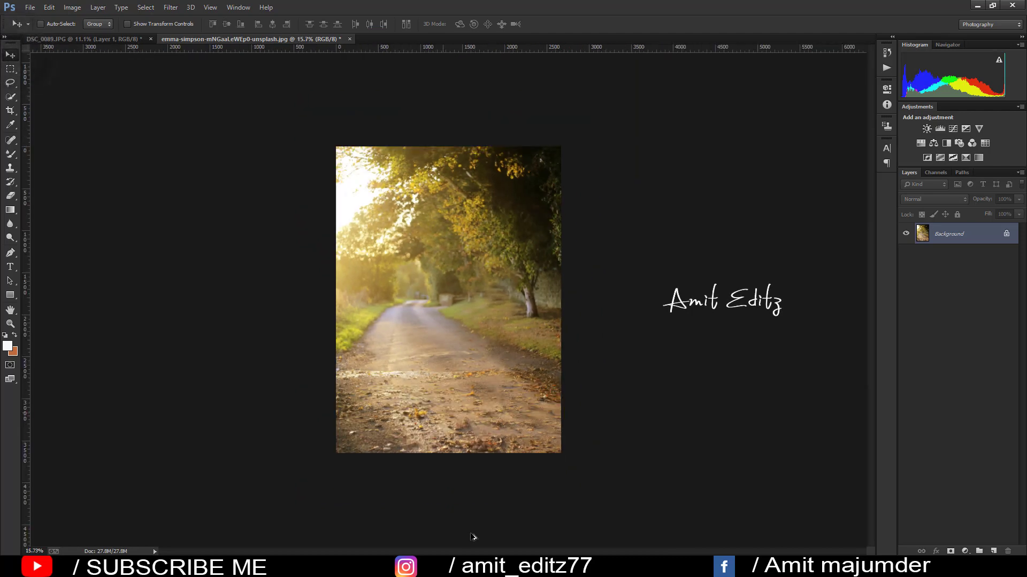
Switch between the documents, ending on DSC_0089.JPG with the cut-out man
click(61, 44)
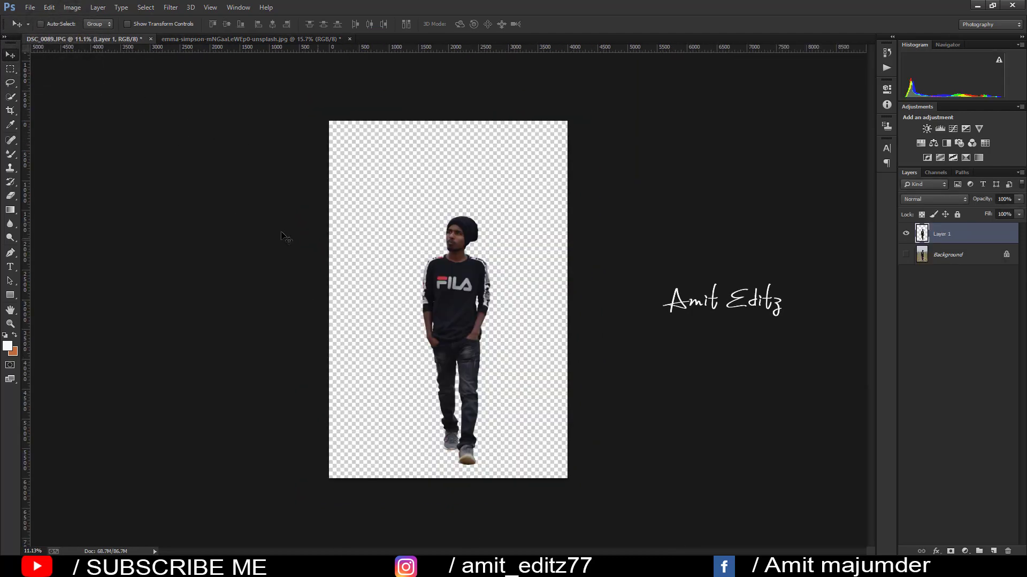
scroll(354, 414, down, 1)
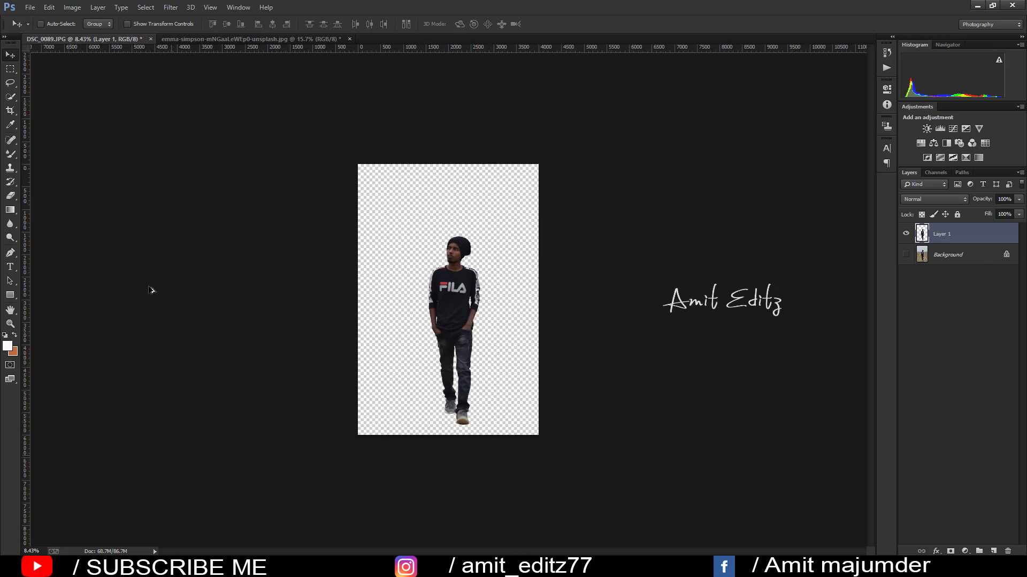
drag(225, 69, 328, 169)
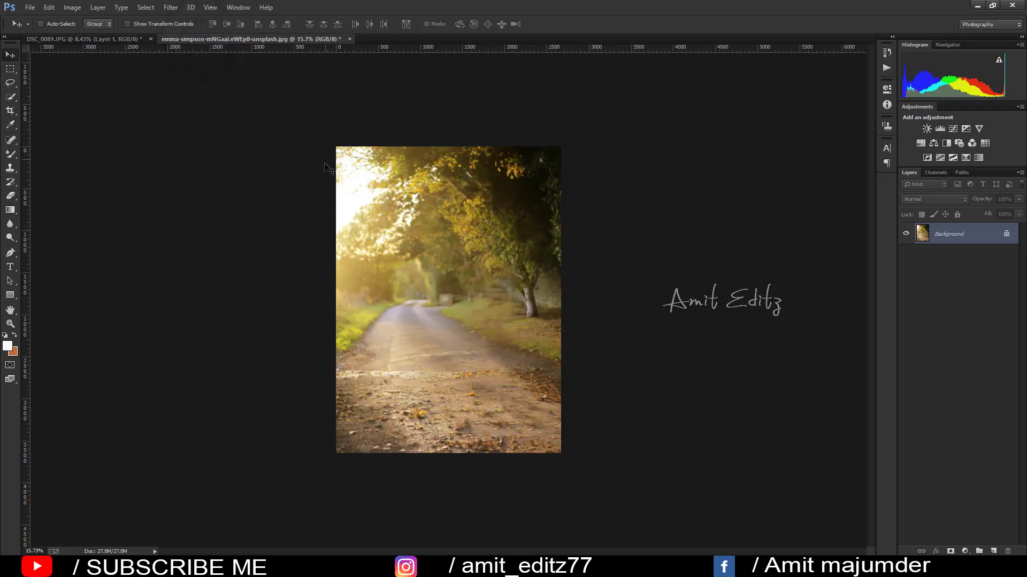
scroll(429, 261, up, 2)
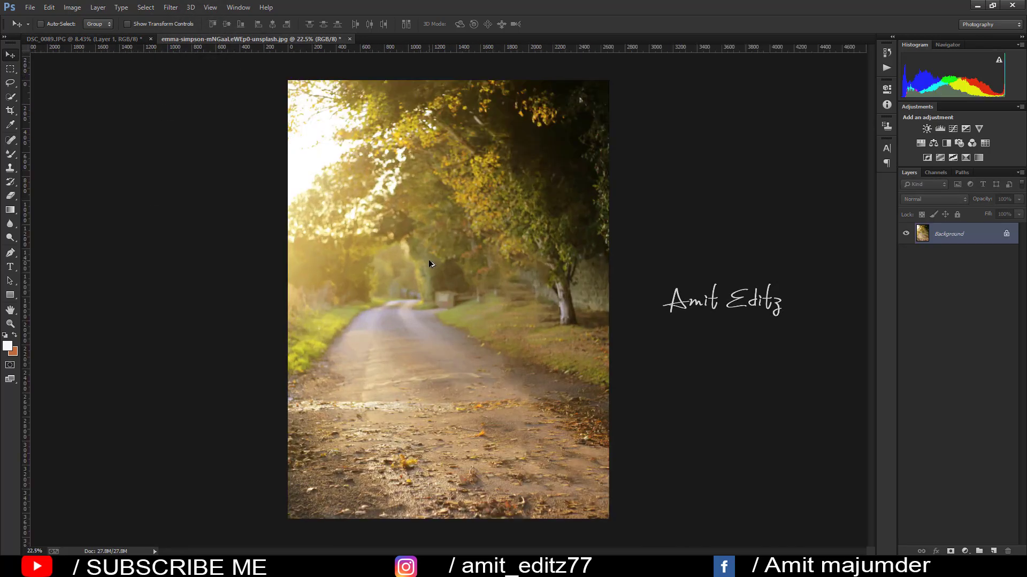
scroll(426, 262, up, 1)
scroll(427, 263, down, 2)
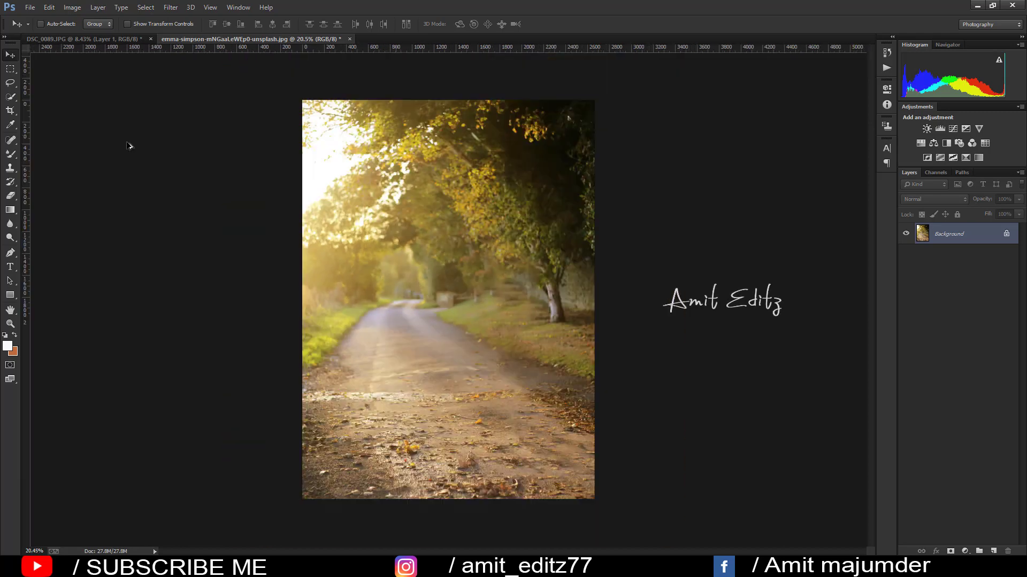
click(66, 41)
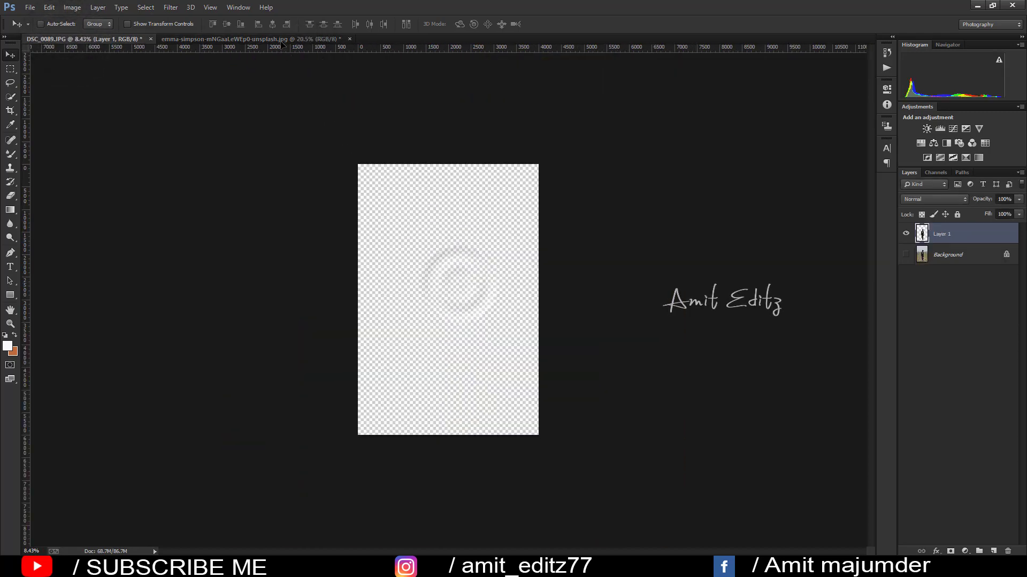
Drag the man onto the road photo, scale him to about 60% and move him up-right onto the path
drag(282, 45, 444, 270)
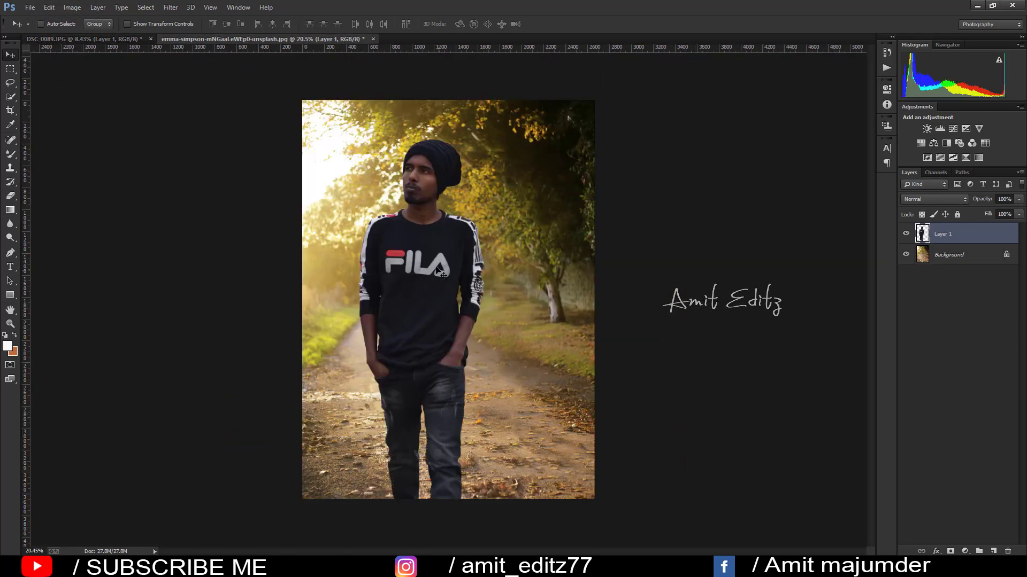
key(ctrl+t)
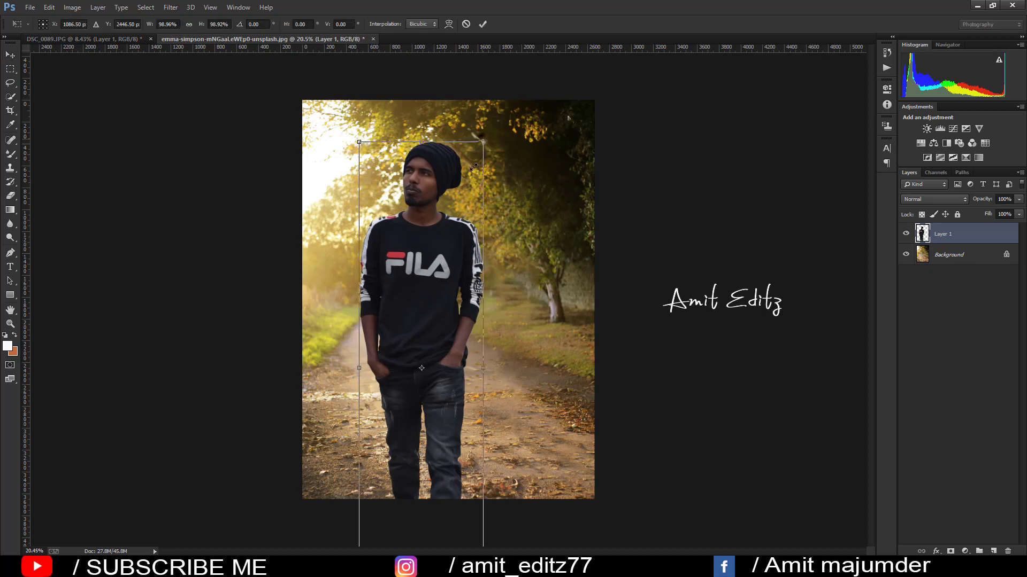
drag(484, 140, 448, 229)
drag(405, 330, 426, 288)
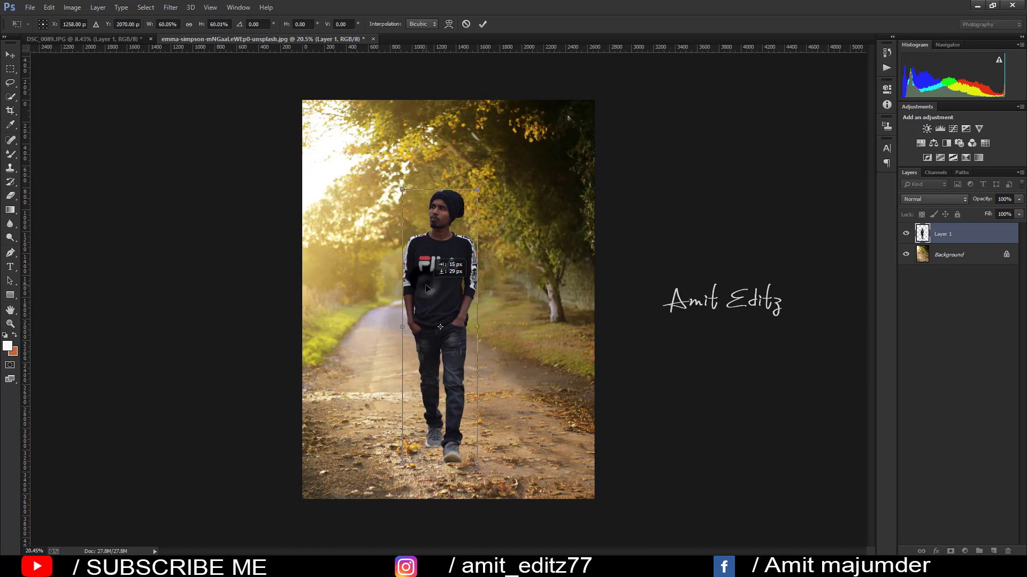
Commit the man's transform and unlock the road background as Layer 0
key(Return)
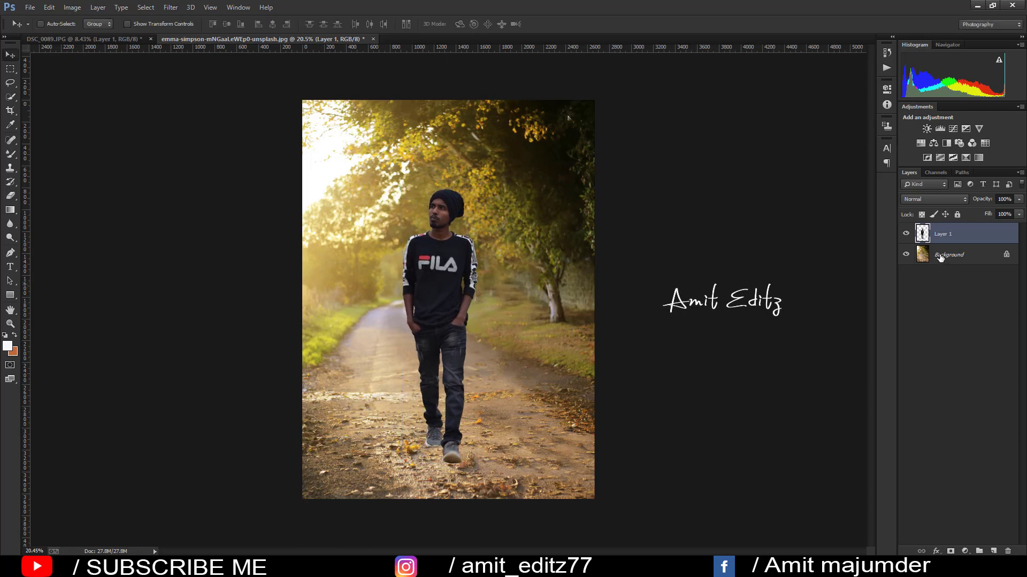
click(941, 255)
scroll(617, 295, down, 4)
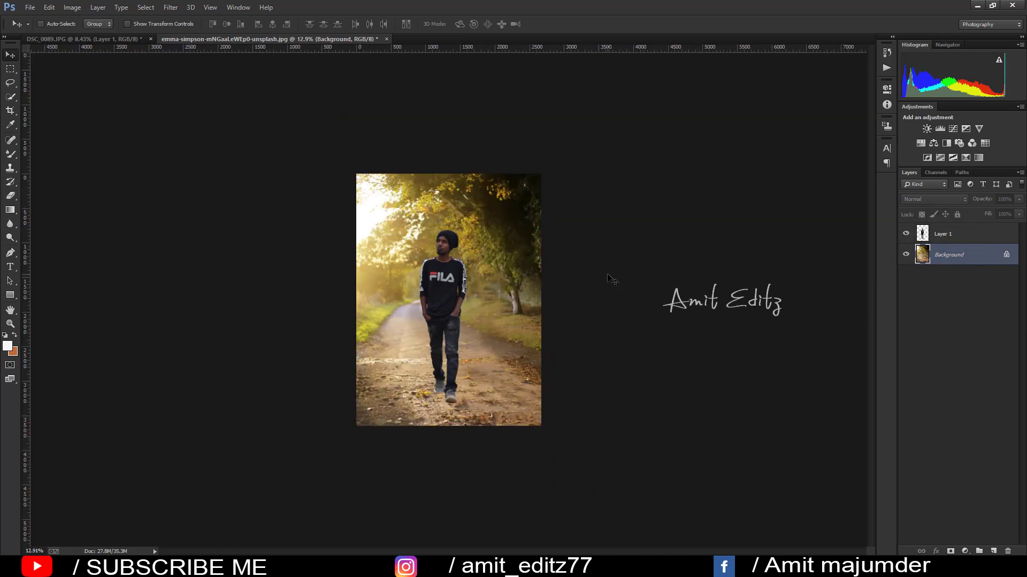
click(1006, 256)
Scale and reposition the road background to about 138% behind the man
key(ctrl+t)
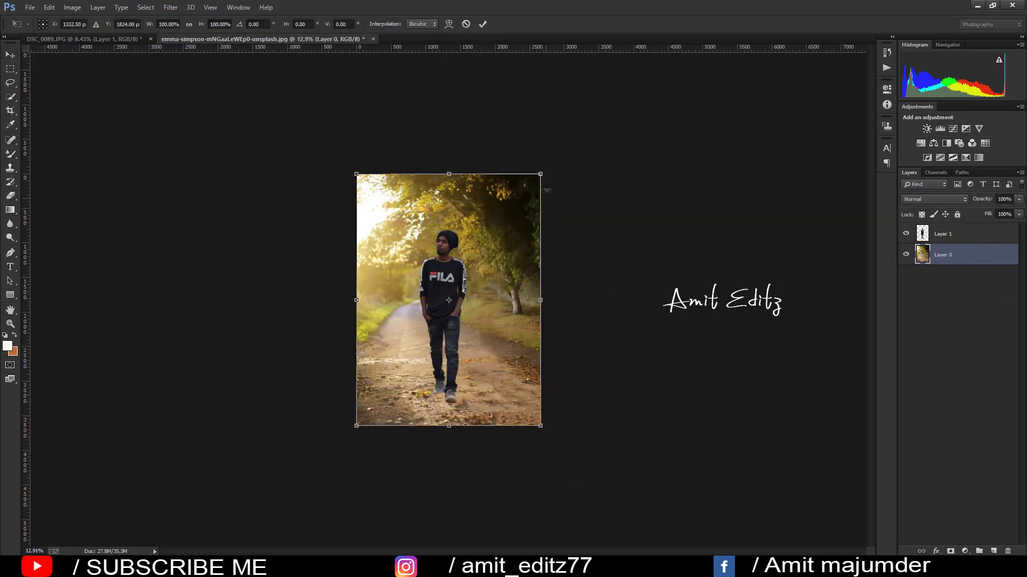
drag(546, 171, 558, 149)
mouse_move(513, 304)
mouse_down()
mouse_move(512, 280)
mouse_move(512, 304)
mouse_up()
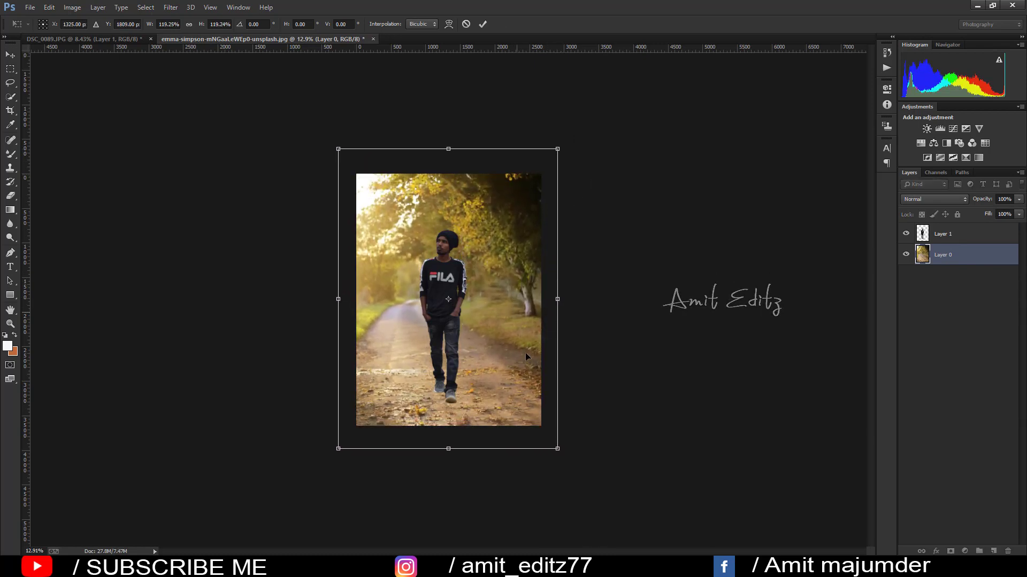
drag(558, 448, 598, 483)
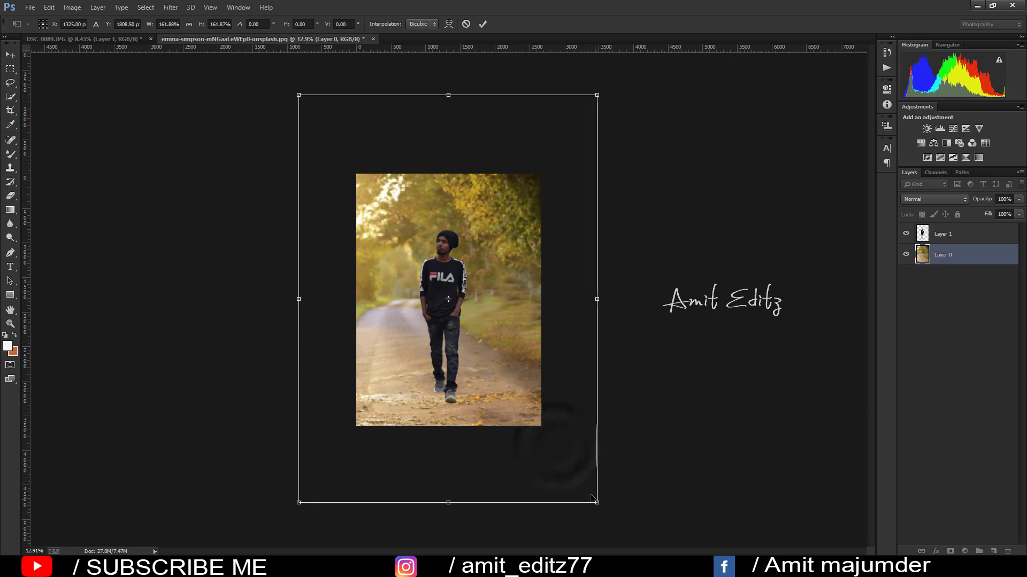
drag(549, 443, 548, 422)
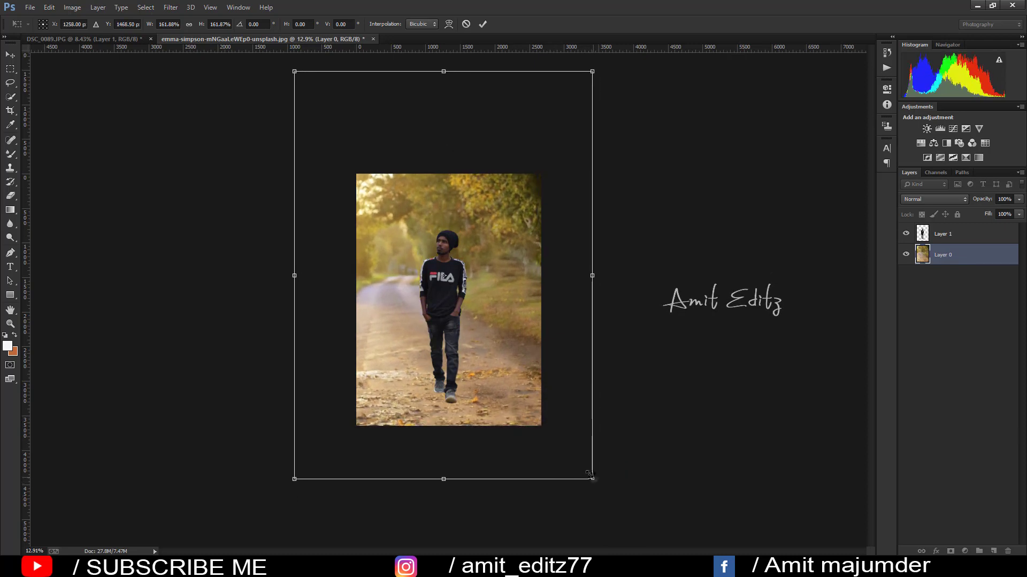
drag(588, 474, 559, 436)
drag(515, 385, 531, 410)
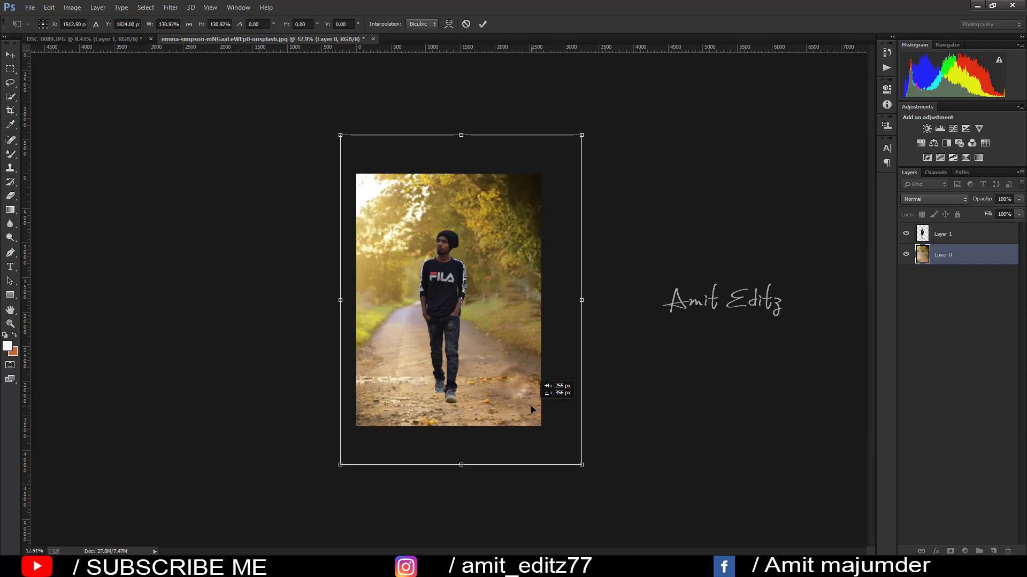
drag(581, 465, 554, 439)
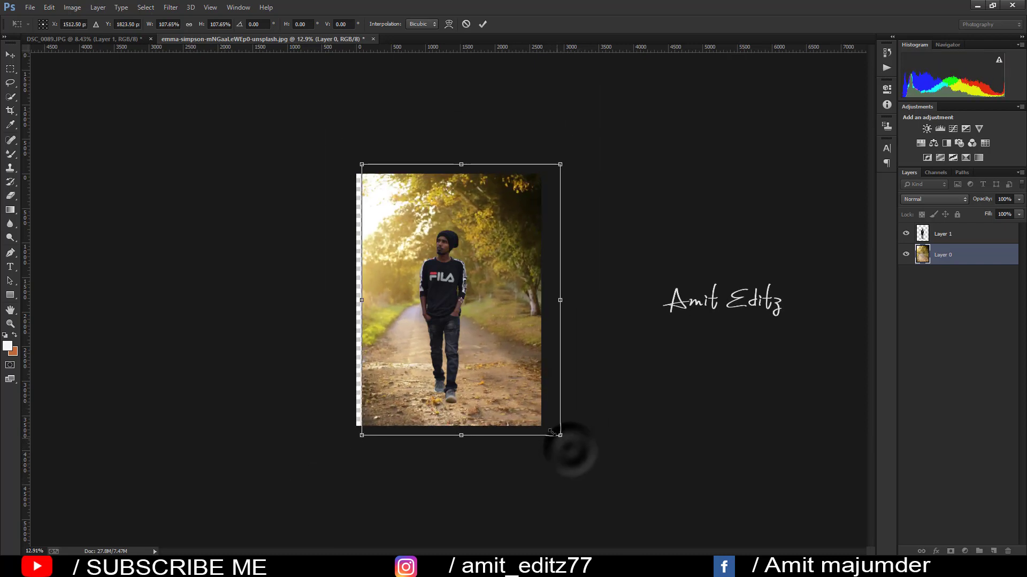
drag(518, 405, 516, 394)
drag(549, 431, 563, 450)
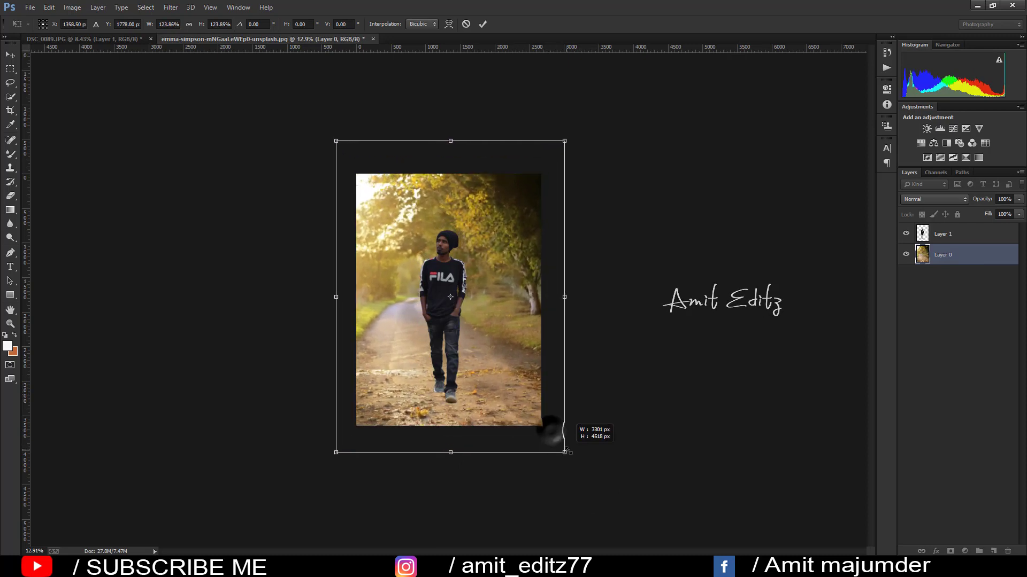
drag(556, 408, 521, 424)
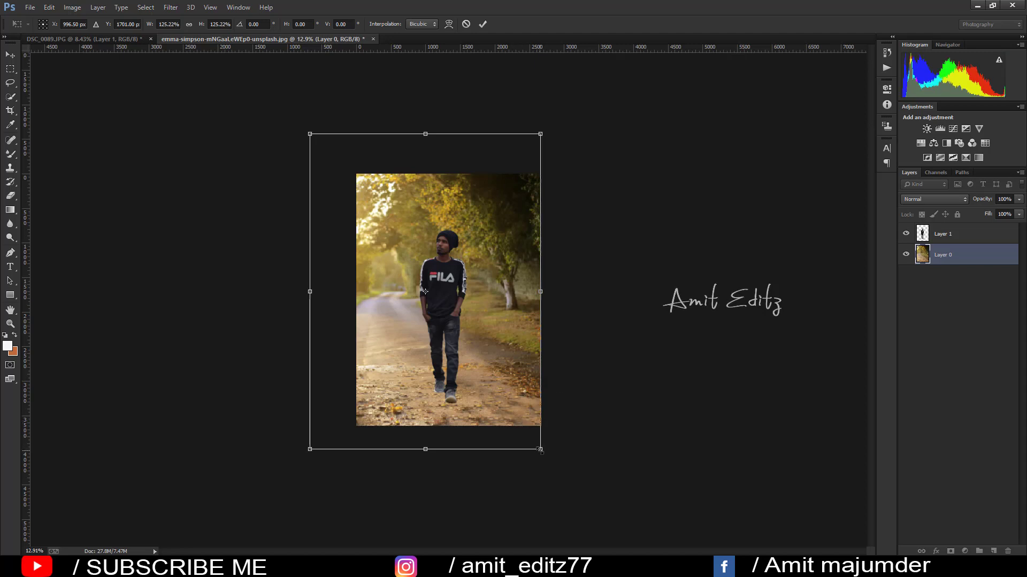
mouse_move(540, 450)
mouse_down()
mouse_move(551, 464)
mouse_move(534, 456)
mouse_move(584, 452)
mouse_move(573, 440)
mouse_up()
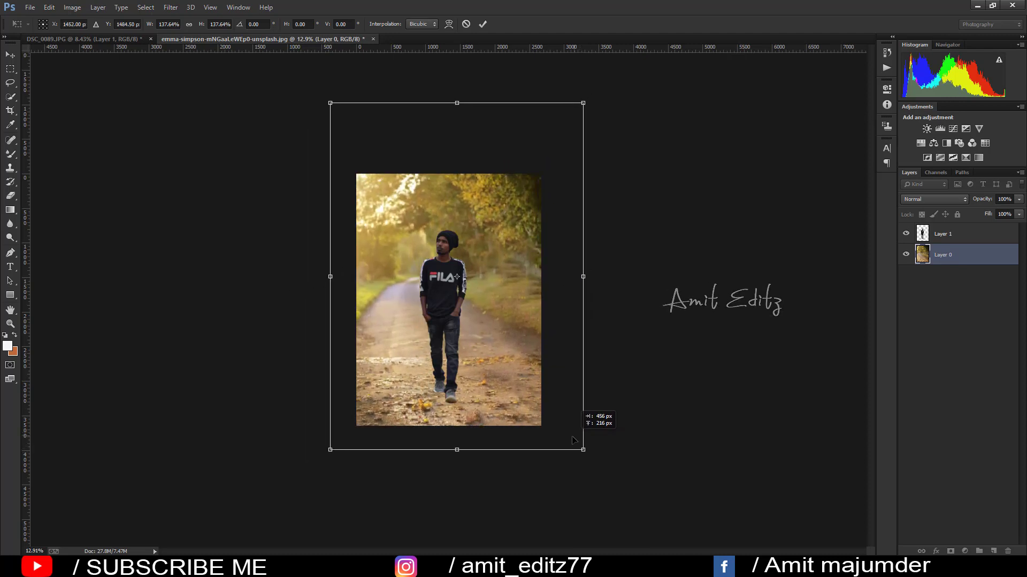
key(Return)
Shrink the road background to about 73% so it matches the canvas edges
scroll(507, 368, up, 2)
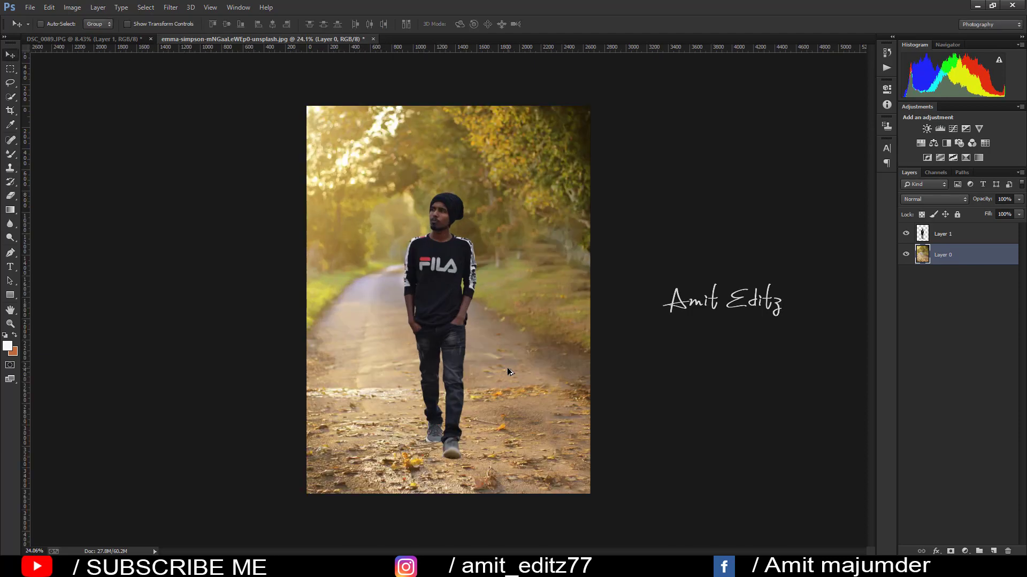
scroll(507, 367, up, 2)
scroll(480, 427, up, 1)
scroll(479, 427, down, 2)
scroll(480, 425, down, 1)
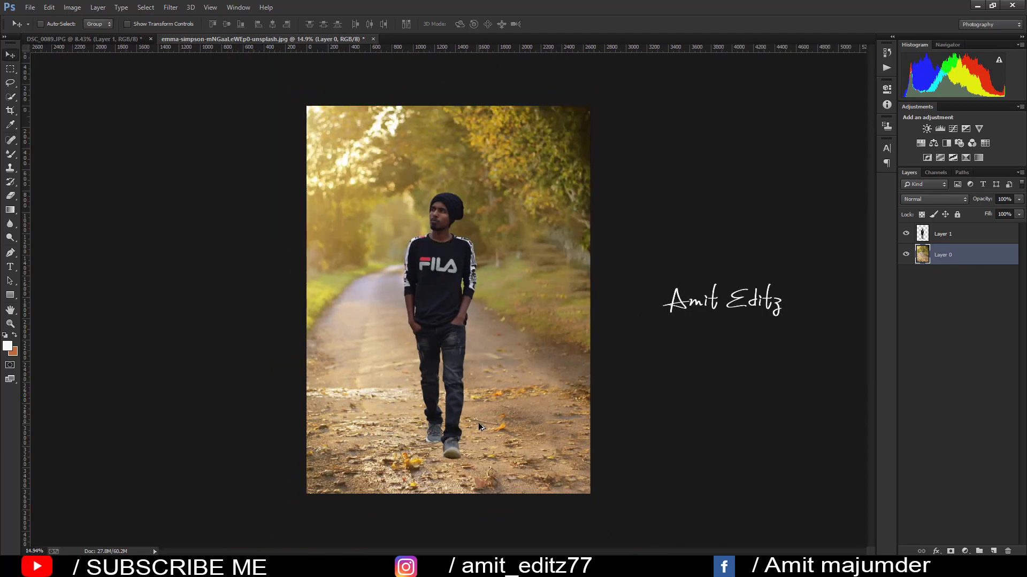
scroll(480, 425, down, 2)
scroll(486, 420, up, 1)
scroll(487, 420, up, 1)
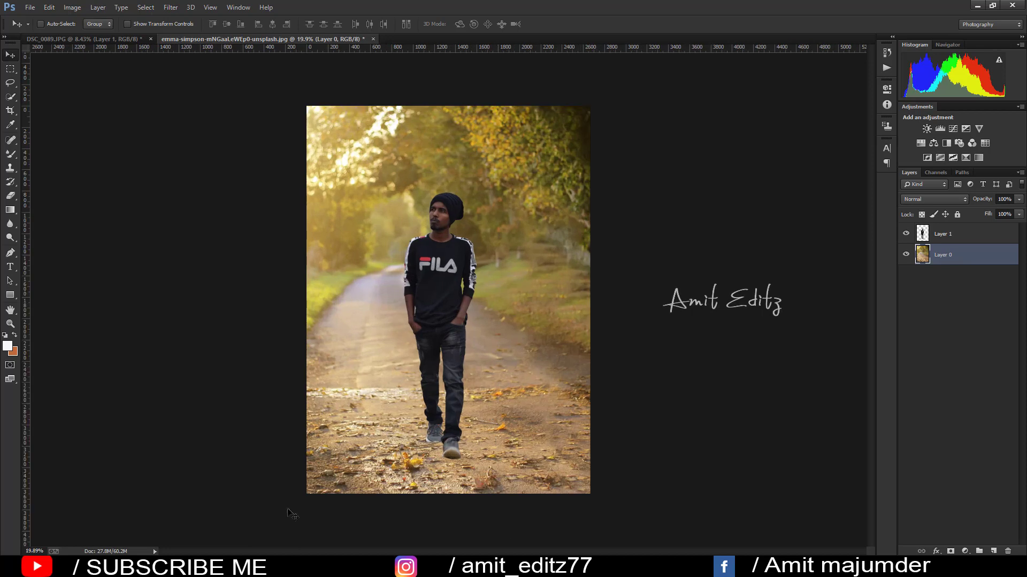
key(ctrl+t)
scroll(529, 281, down, 1)
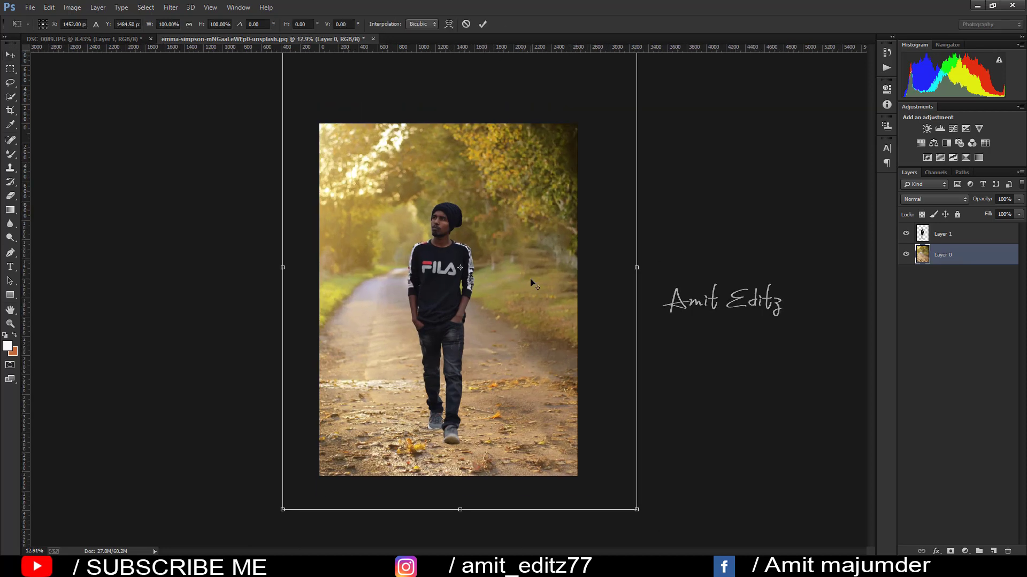
scroll(535, 299, down, 2)
drag(571, 443, 564, 428)
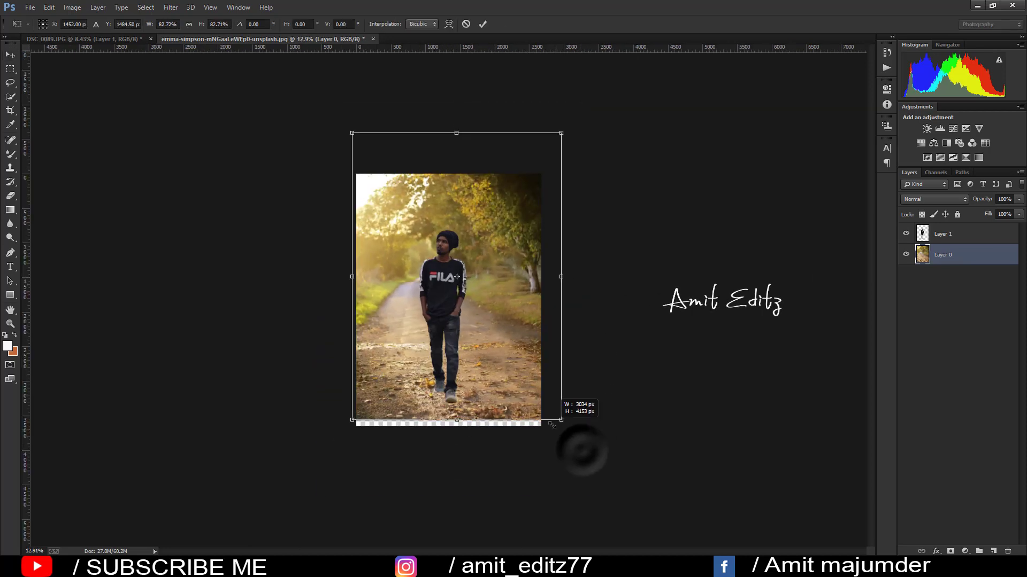
mouse_move(564, 137)
mouse_down()
mouse_move(564, 159)
mouse_move(551, 163)
mouse_up()
drag(503, 267, 495, 262)
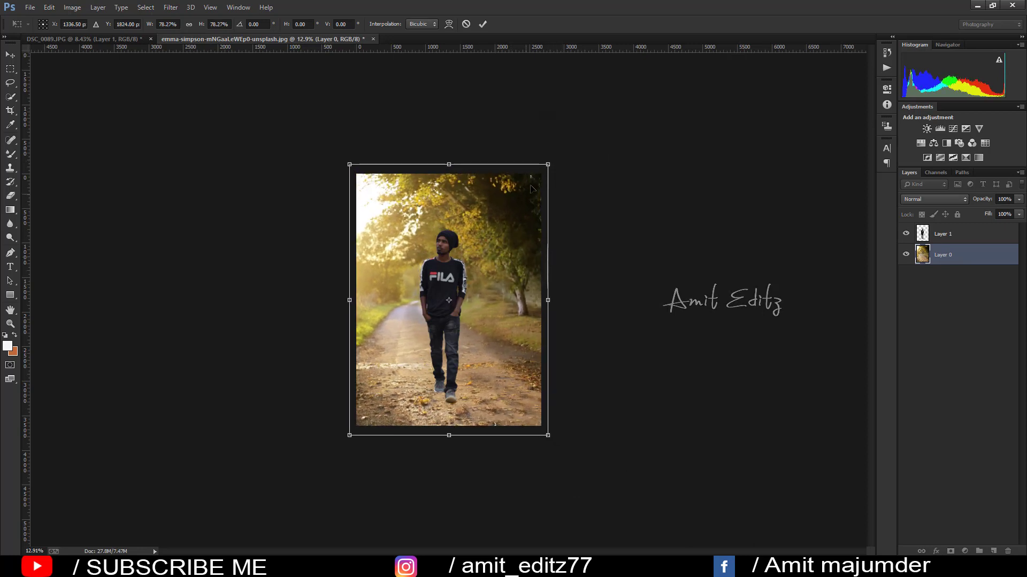
drag(544, 167, 543, 172)
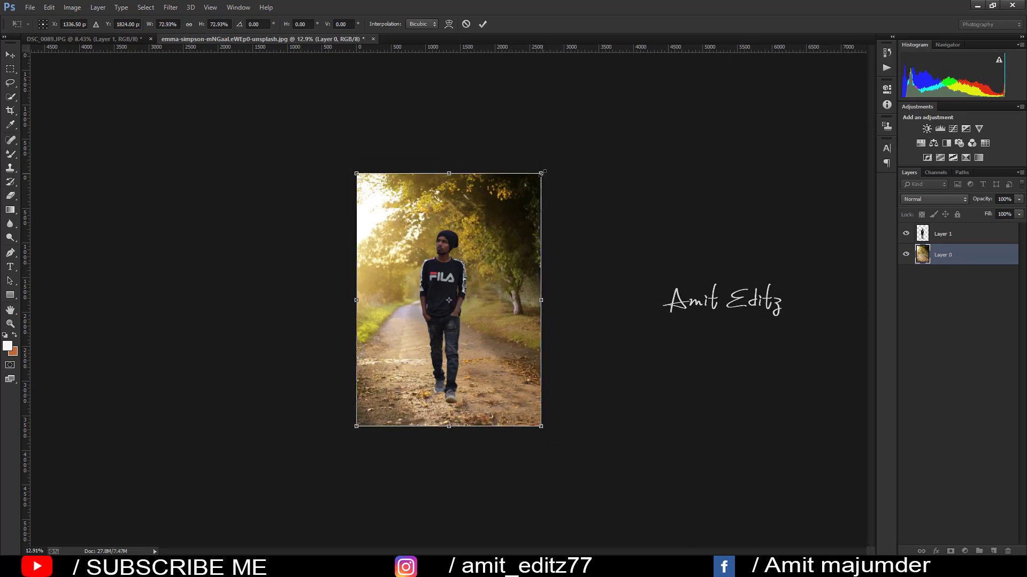
key(Return)
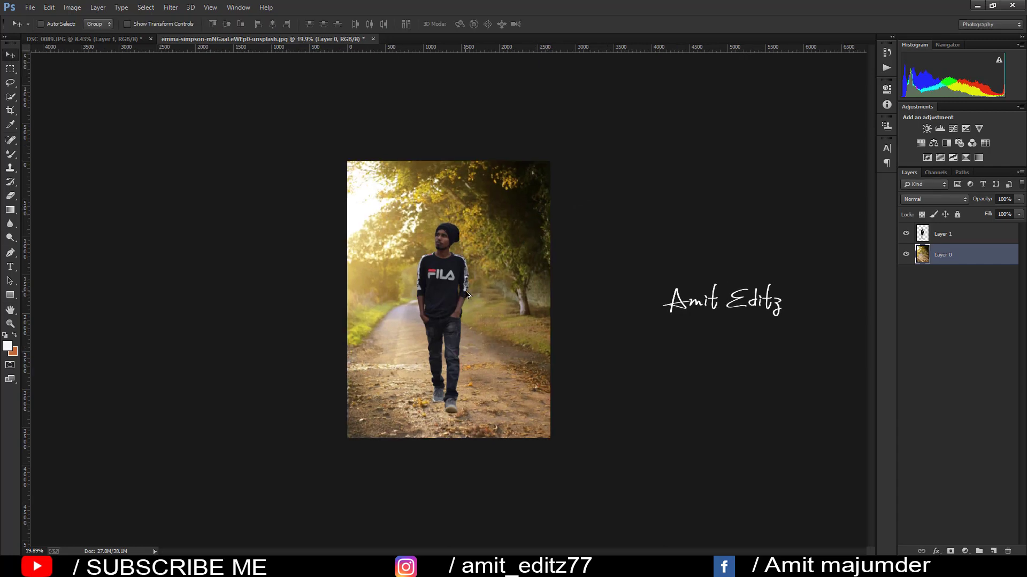
key(ctrl+plus)
Tilt the man's layer about 1.13° and shrink it to roughly 92%
click(939, 234)
key(ctrl+t)
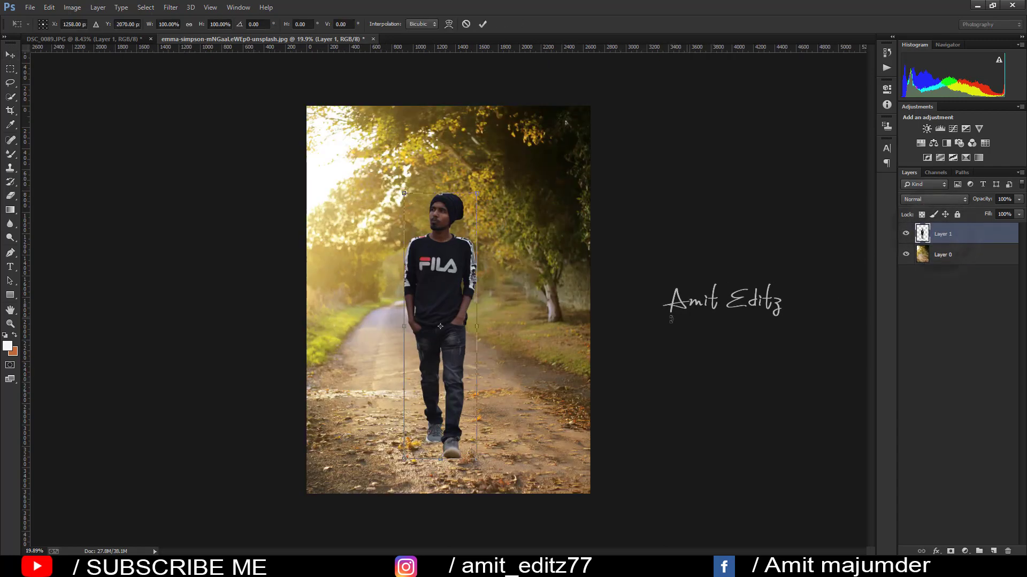
drag(518, 447, 521, 439)
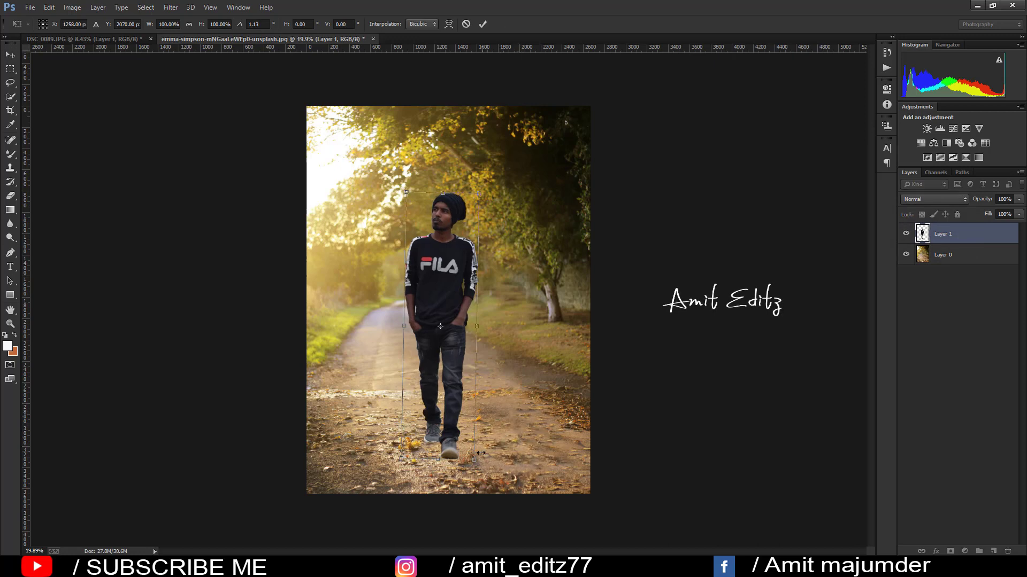
drag(472, 457, 466, 449)
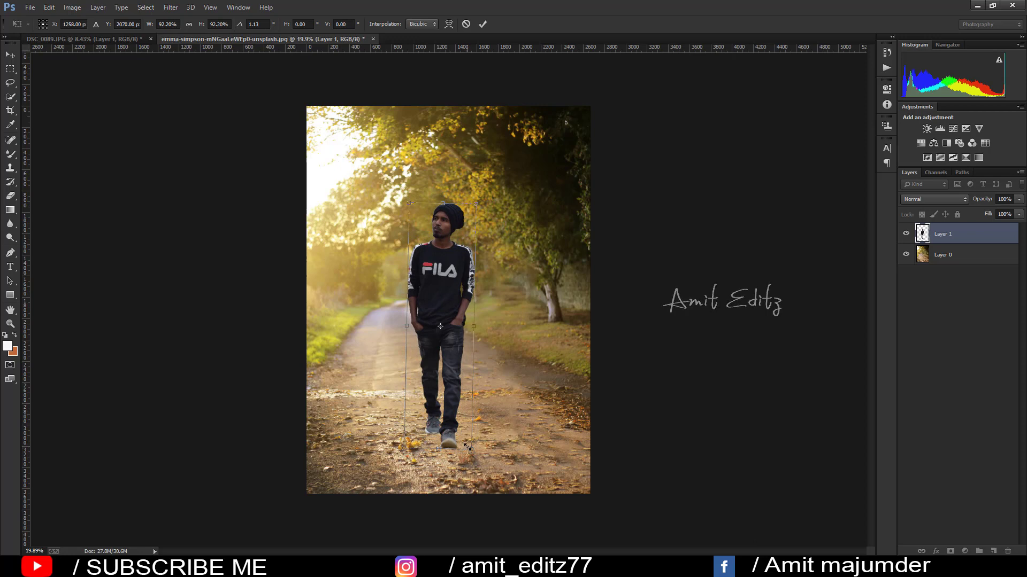
key(Return)
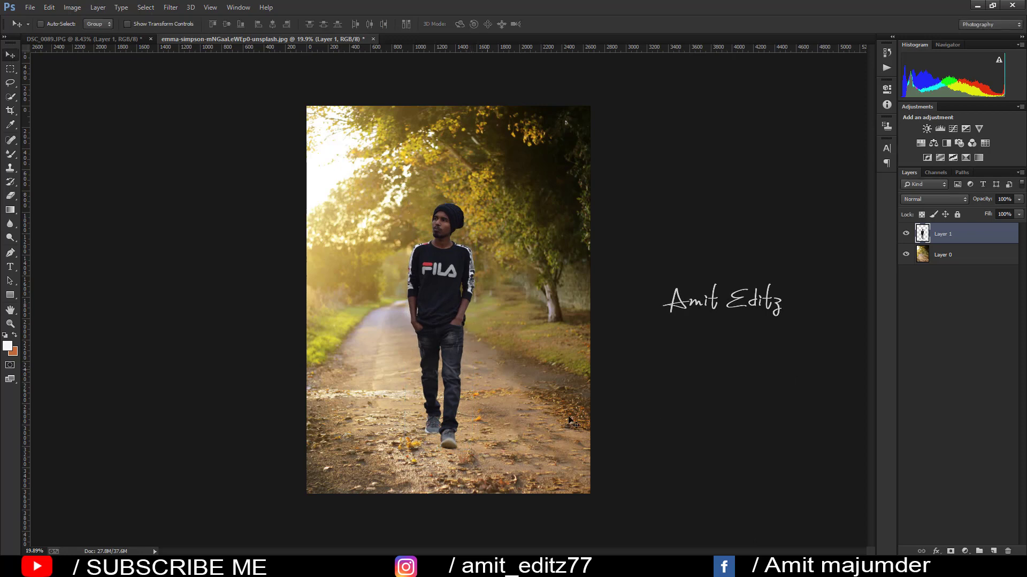
Grade the man in Camera Raw: shadows +68, exposure +1.10, blacks +20, orange luminance +49
click(170, 7)
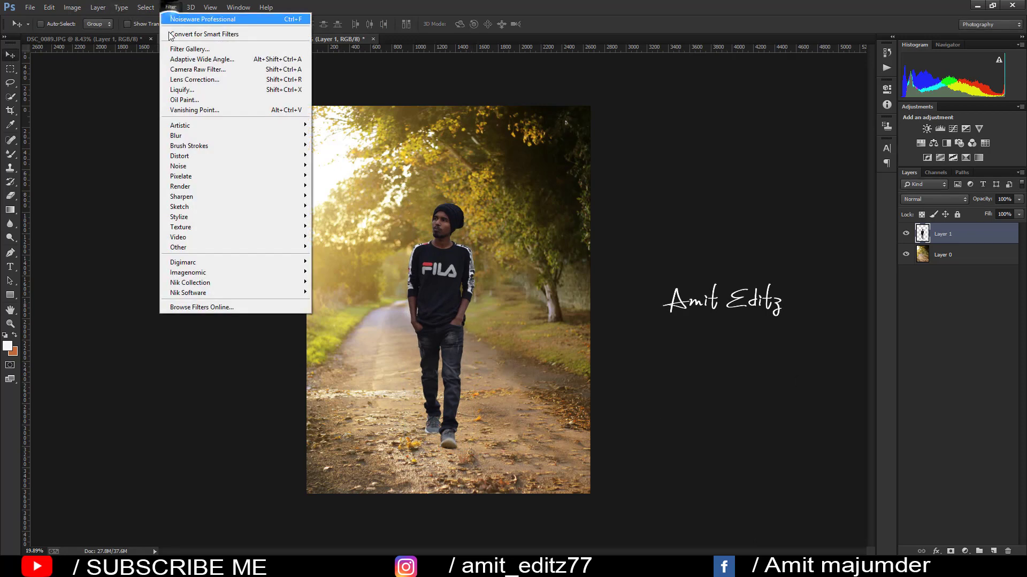
click(189, 75)
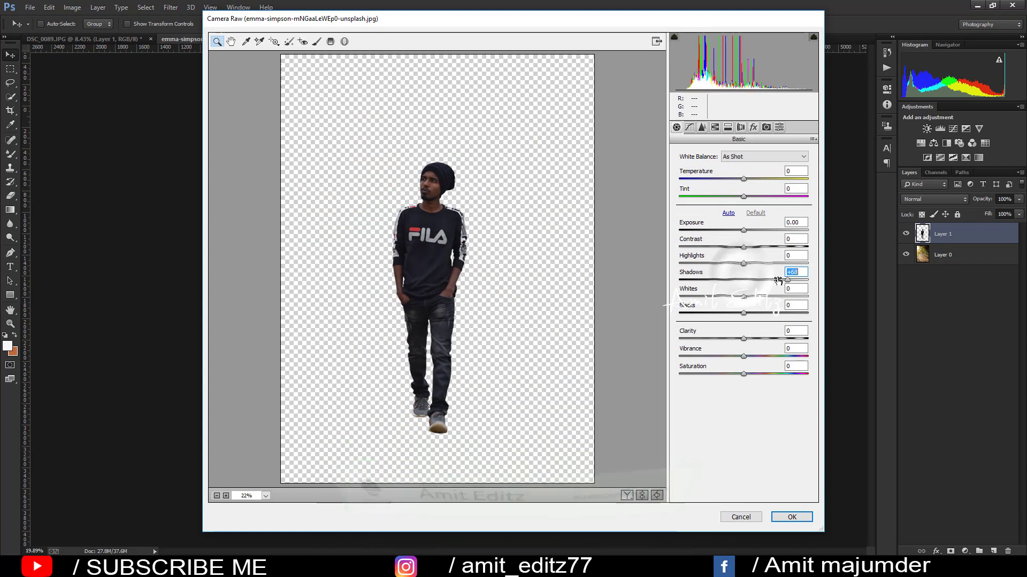
drag(741, 278, 775, 280)
mouse_move(739, 232)
mouse_down()
mouse_move(757, 231)
mouse_move(753, 264)
mouse_move(716, 263)
mouse_up()
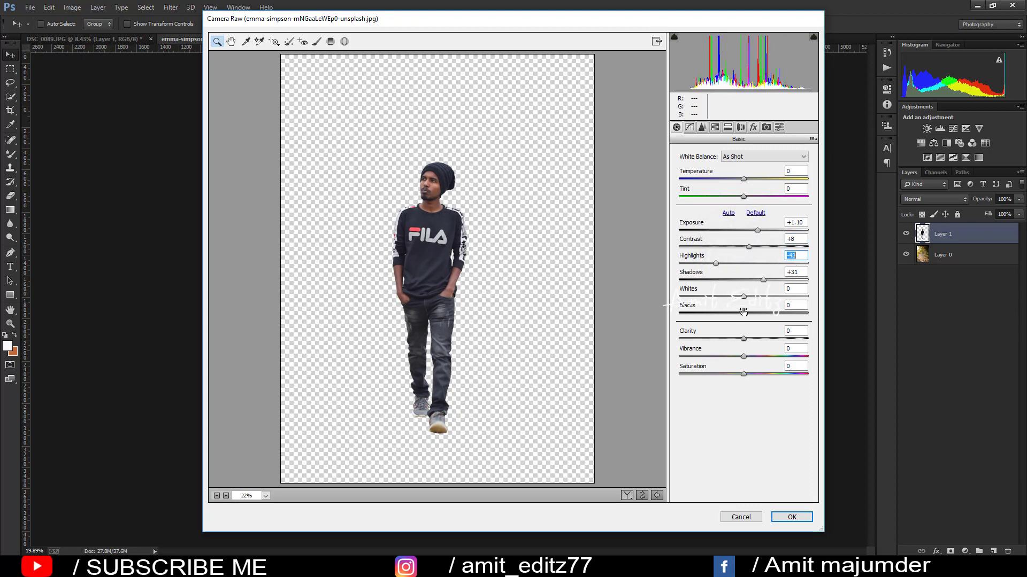
drag(743, 312, 756, 313)
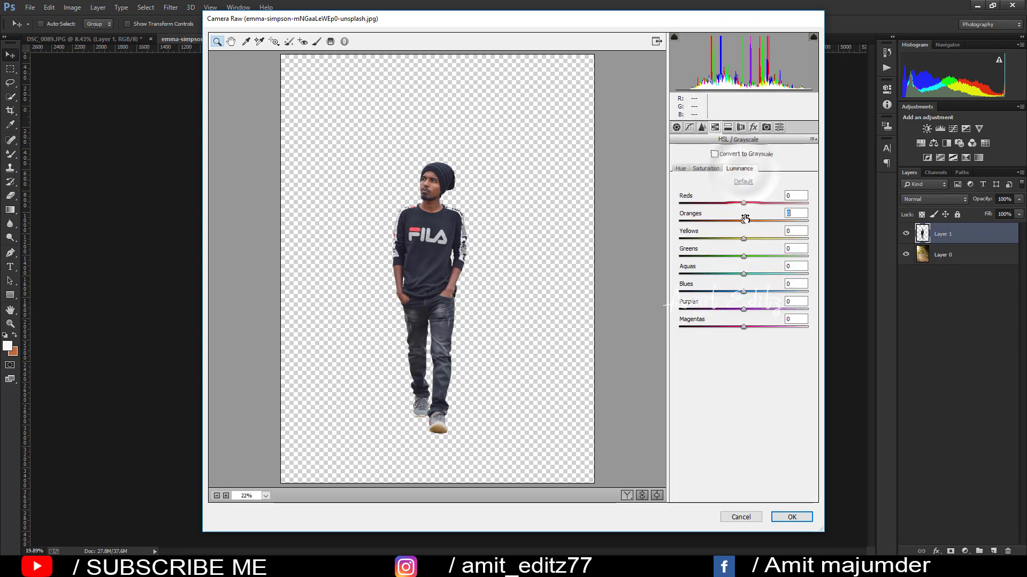
drag(745, 222, 775, 221)
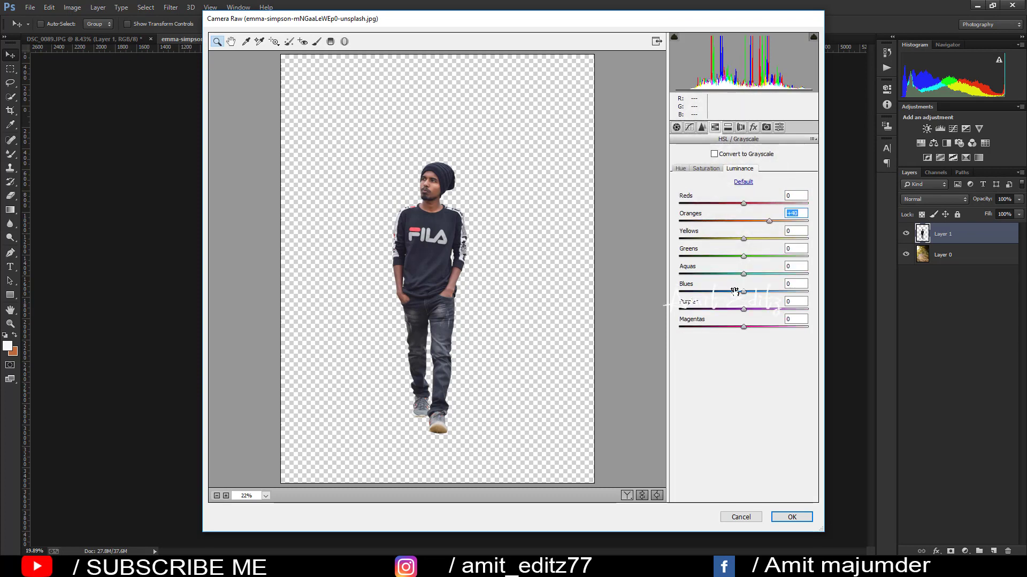
click(786, 519)
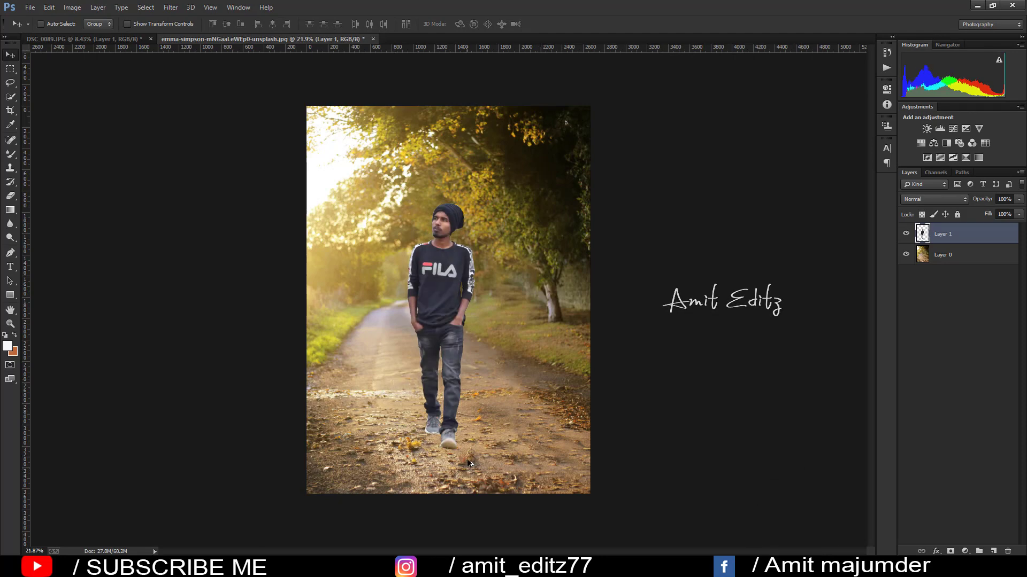
Zoom the view out to see the whole composite
scroll(468, 463, up, 2)
scroll(468, 463, up, 1)
scroll(467, 464, up, 3)
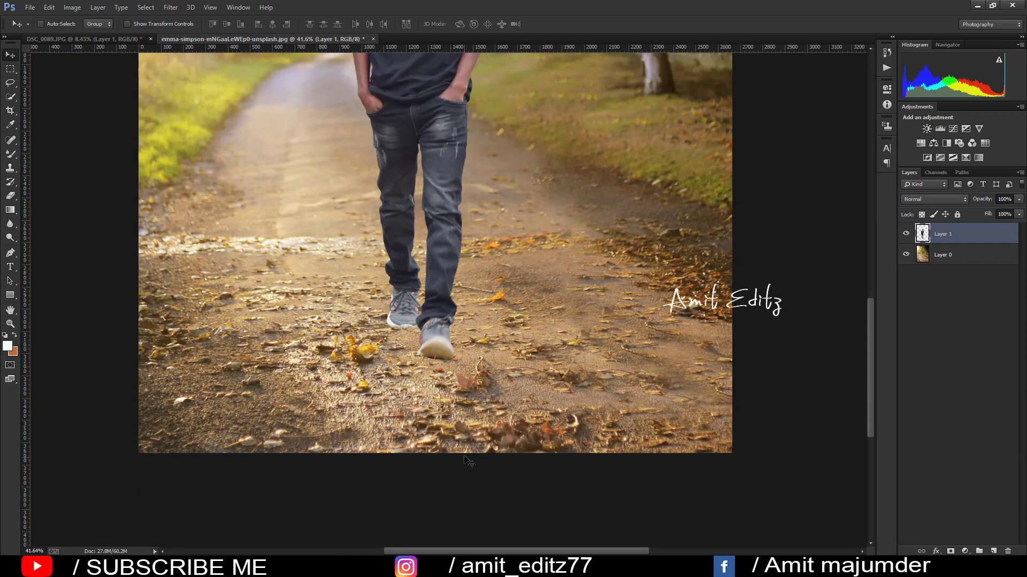
scroll(468, 461, down, 1)
scroll(468, 461, down, 2)
scroll(468, 461, down, 1)
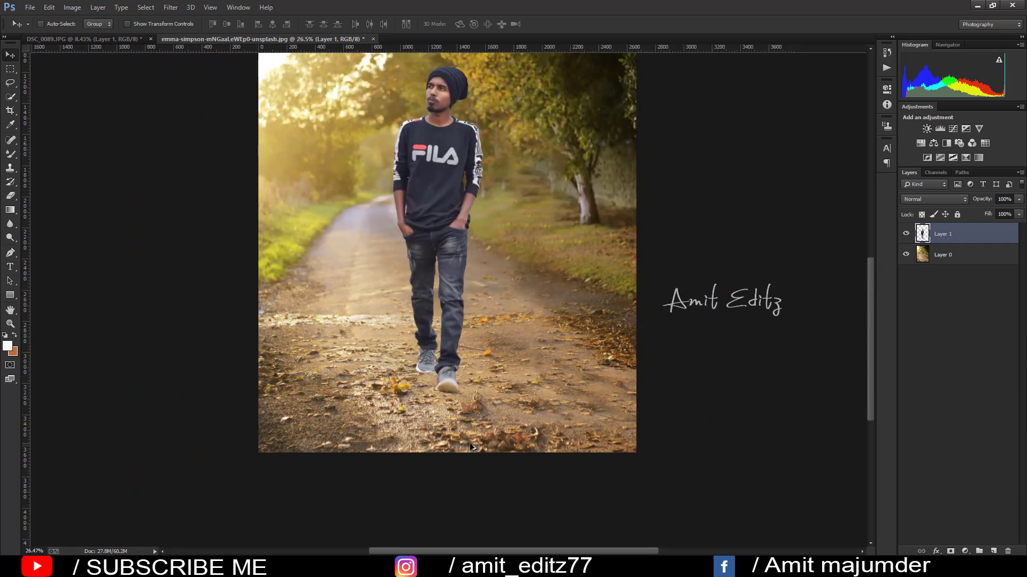
scroll(468, 461, down, 2)
Add a black Solid Color fill layer below the man and invert its mask
click(964, 551)
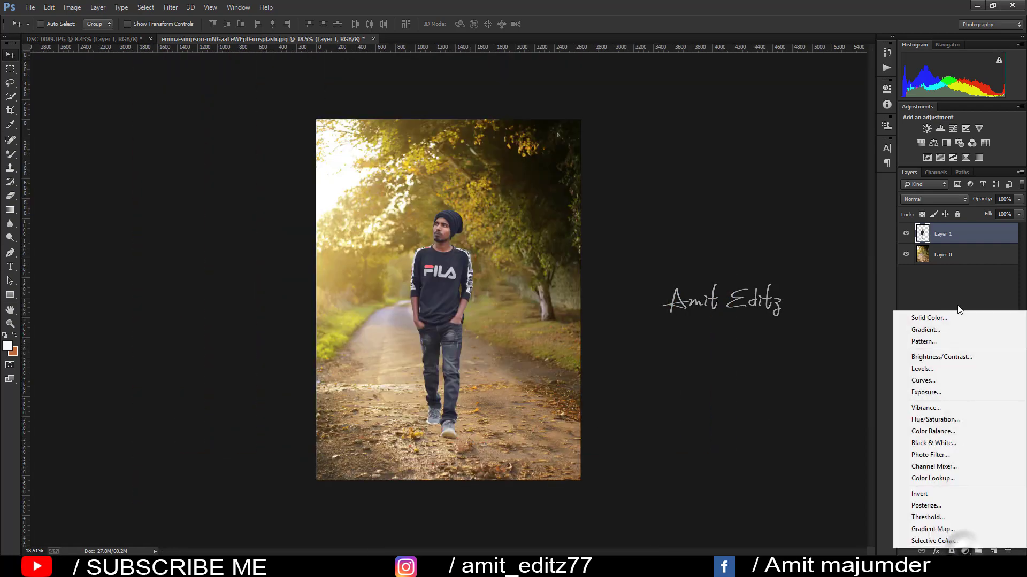
click(939, 320)
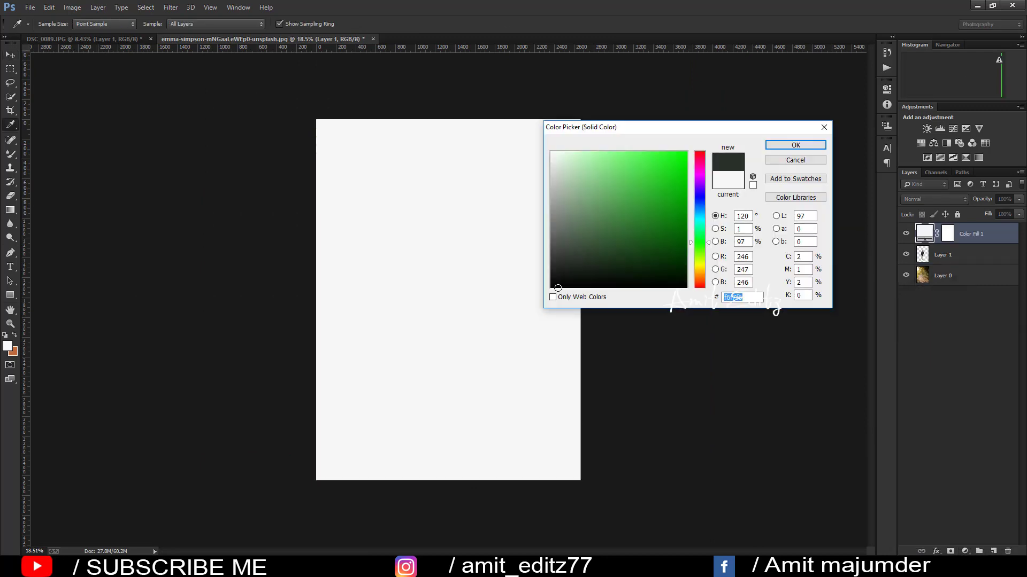
drag(627, 255, 570, 286)
click(795, 145)
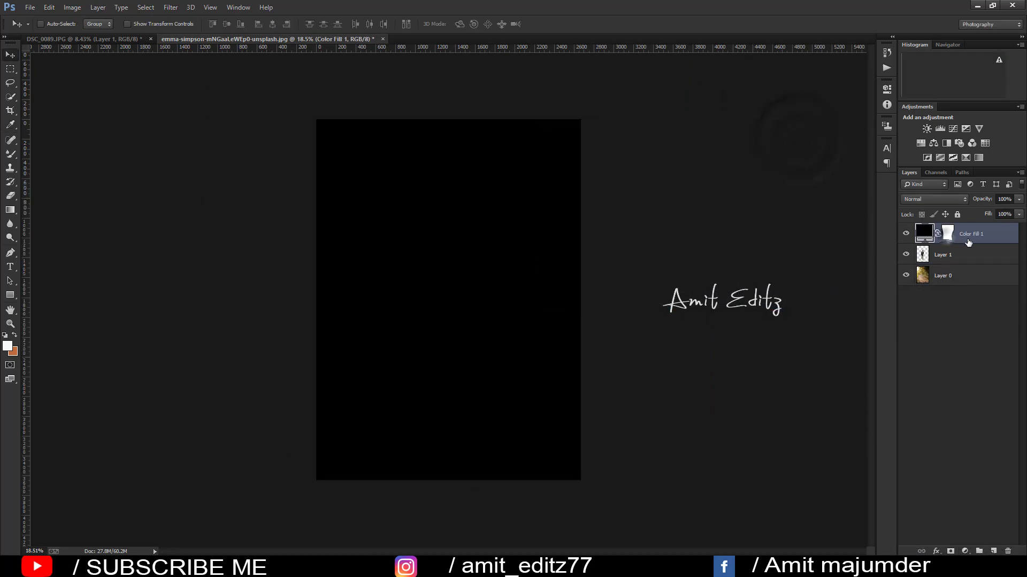
drag(941, 234, 978, 258)
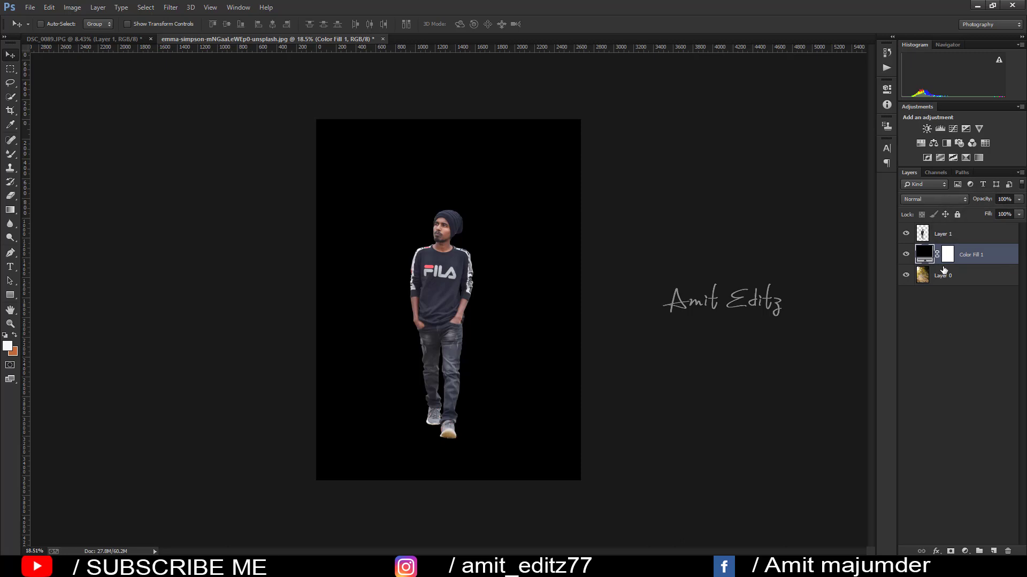
click(945, 260)
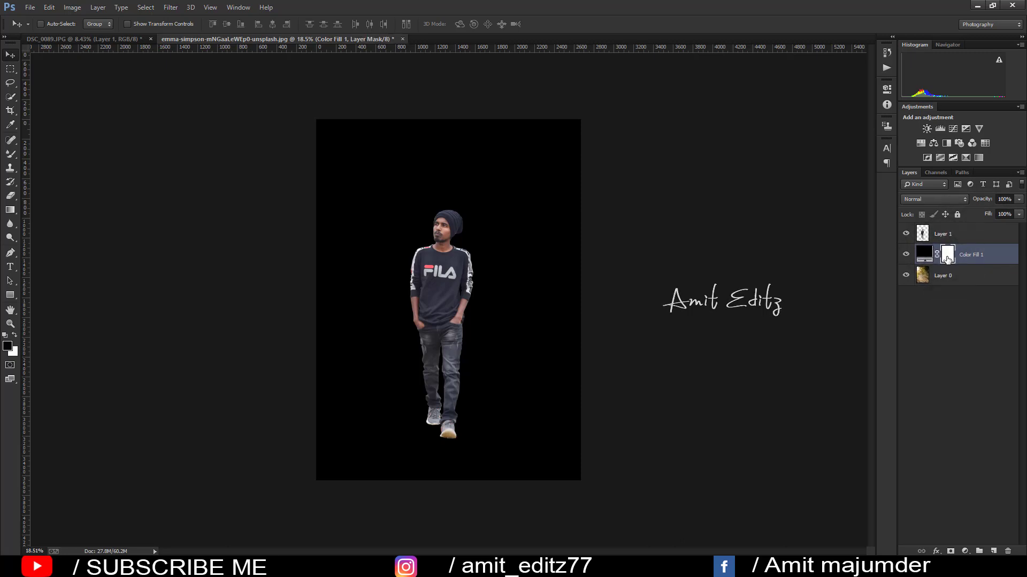
key(ctrl+i)
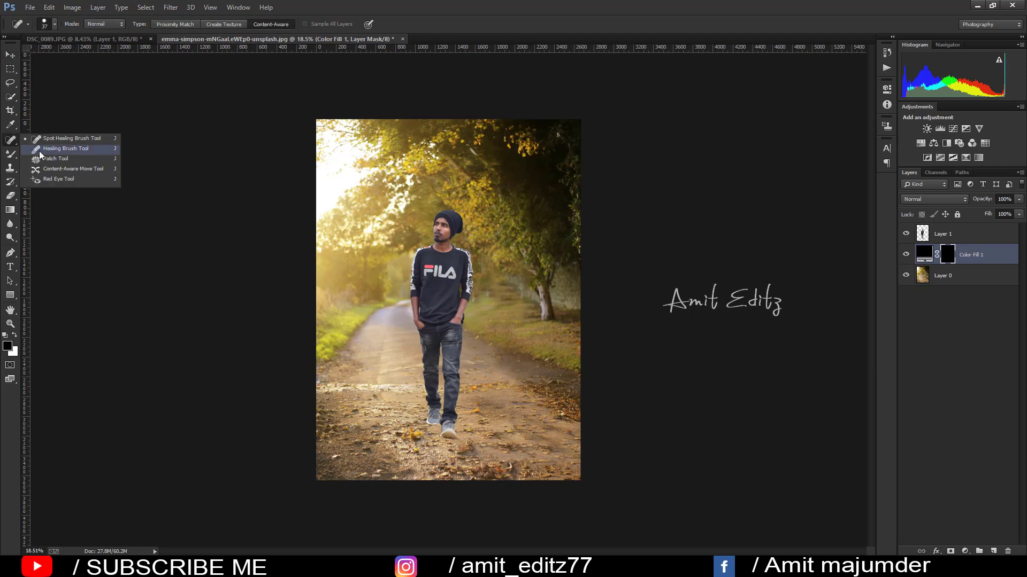
Set up a flattened soft brush at 11% opacity and 279 px with white foreground
right_click(10, 154)
click(54, 155)
right_click(468, 350)
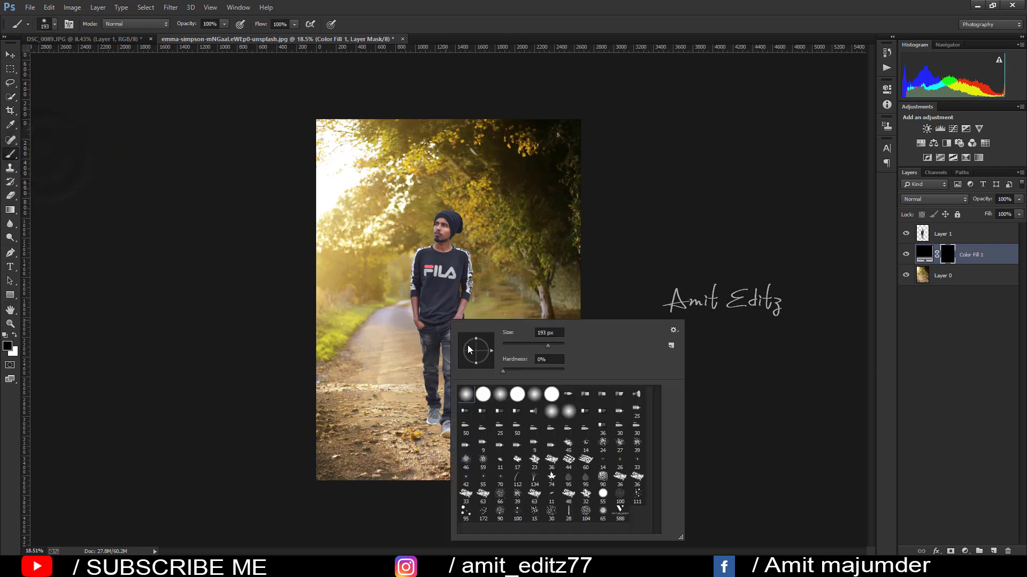
drag(478, 339, 479, 353)
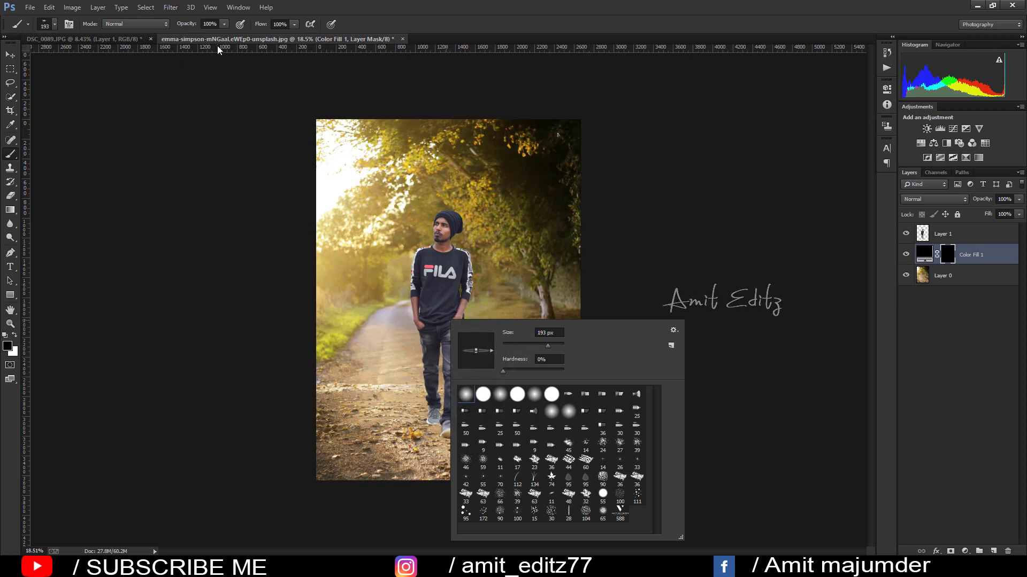
key(Return)
drag(187, 23, 167, 34)
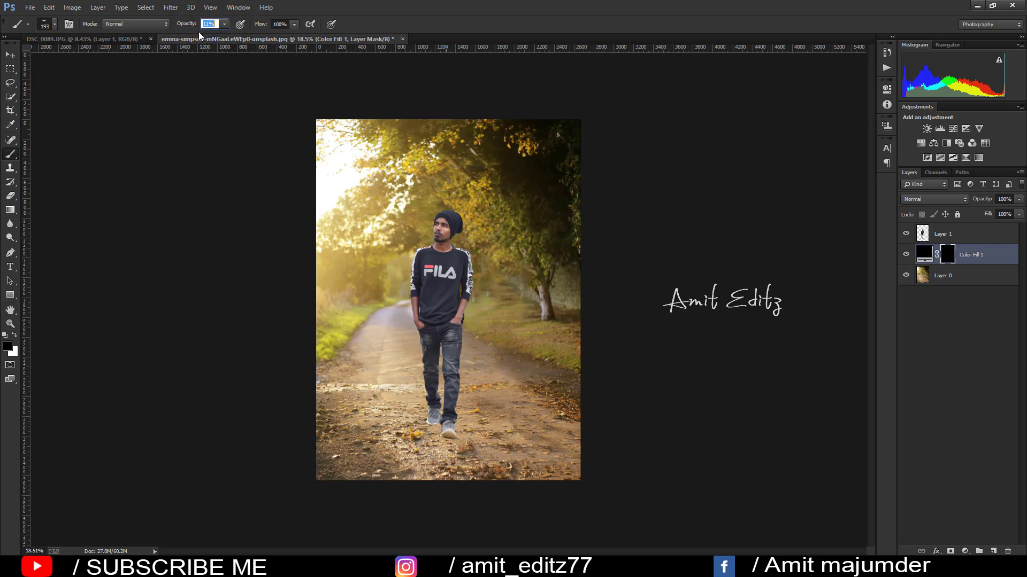
drag(426, 388, 444, 388)
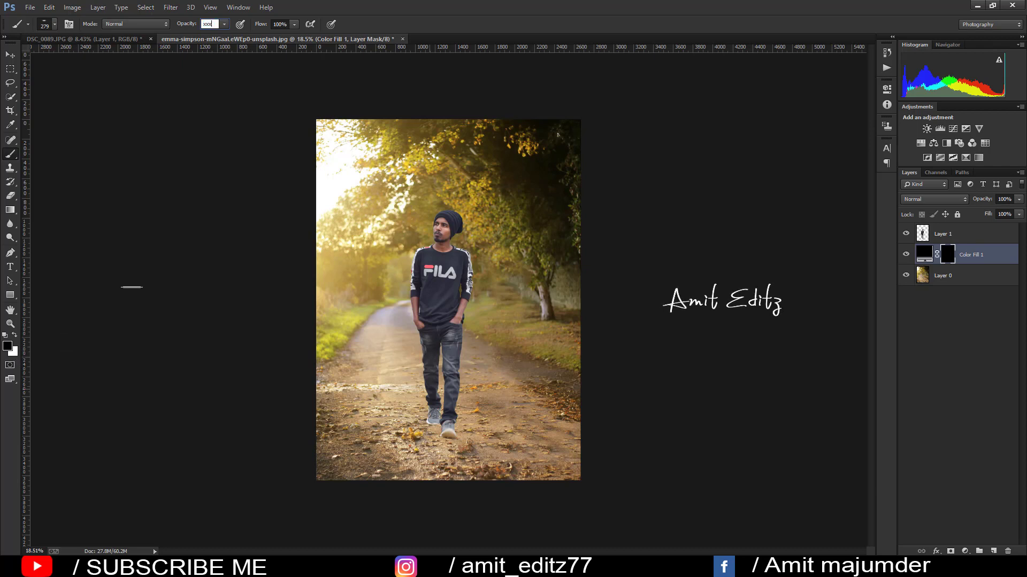
click(8, 57)
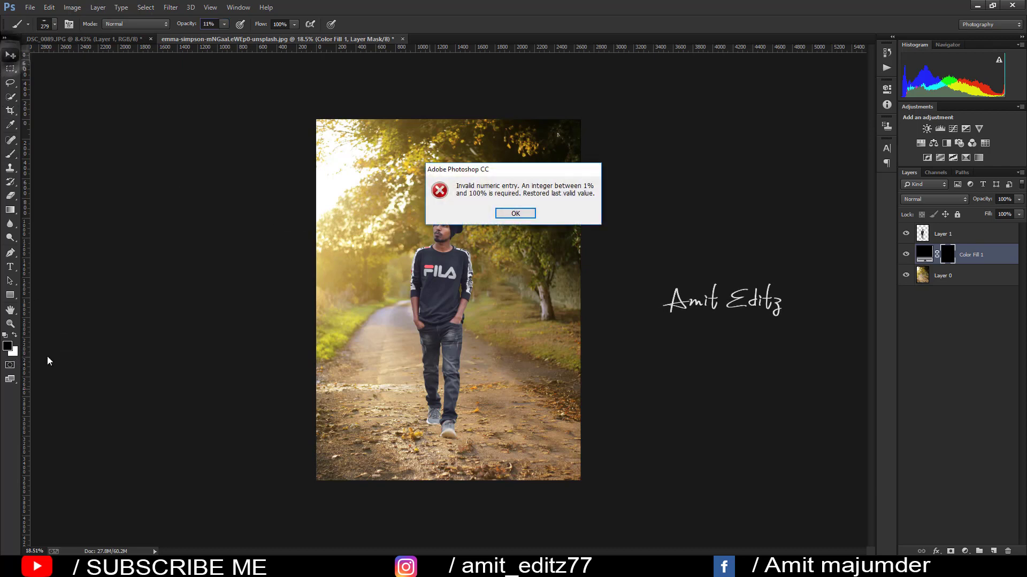
key(Return)
click(10, 154)
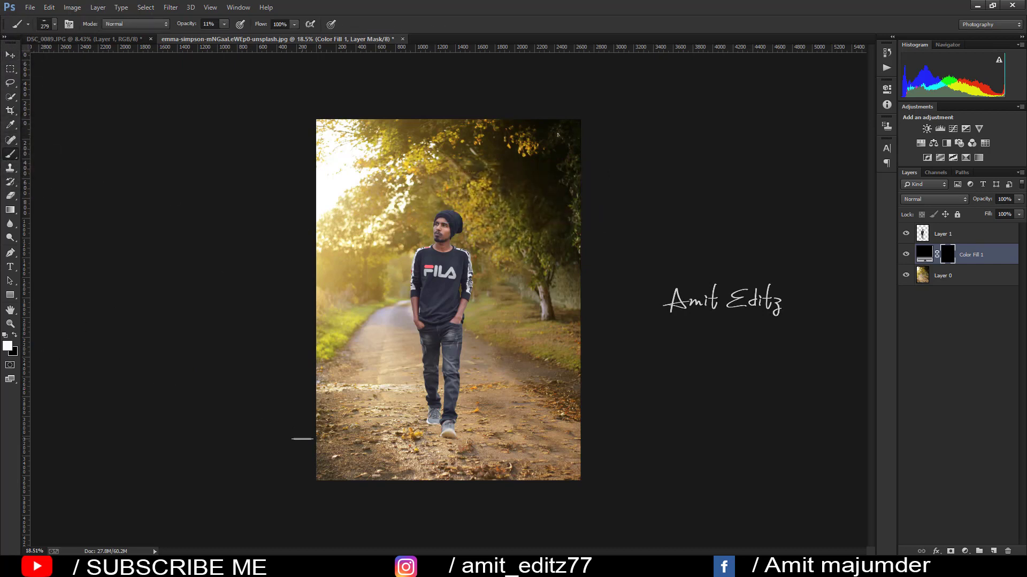
Flatten the brush tip further, size it to 142 px and set opacity to 19%
scroll(387, 353, up, 1)
scroll(453, 434, up, 2)
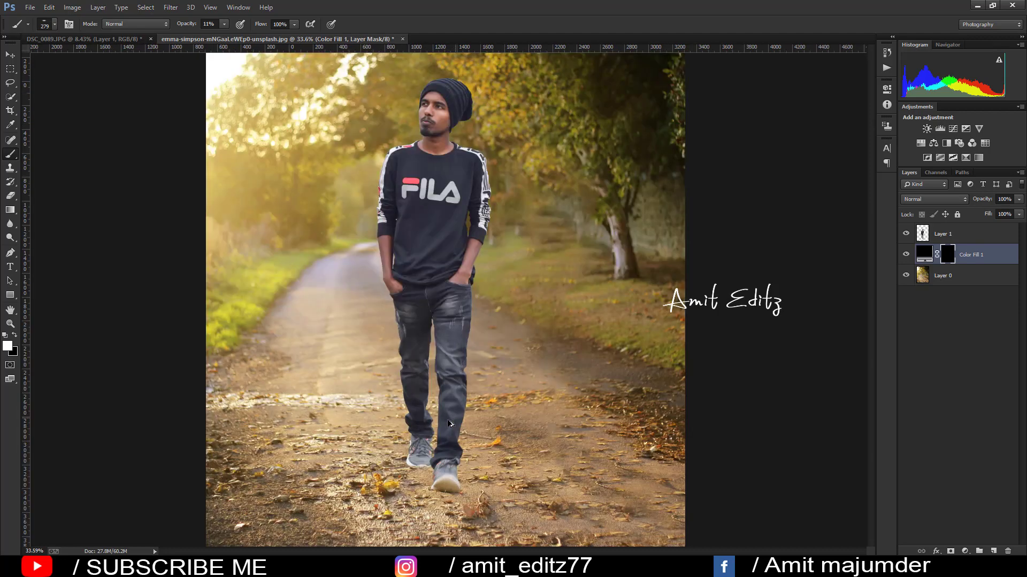
scroll(428, 398, down, 1)
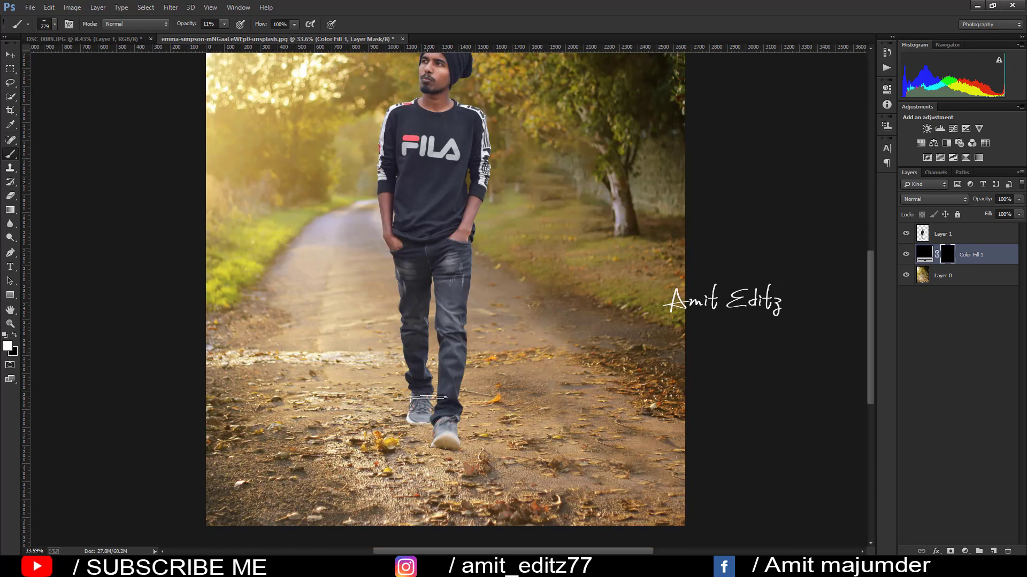
right_click(383, 236)
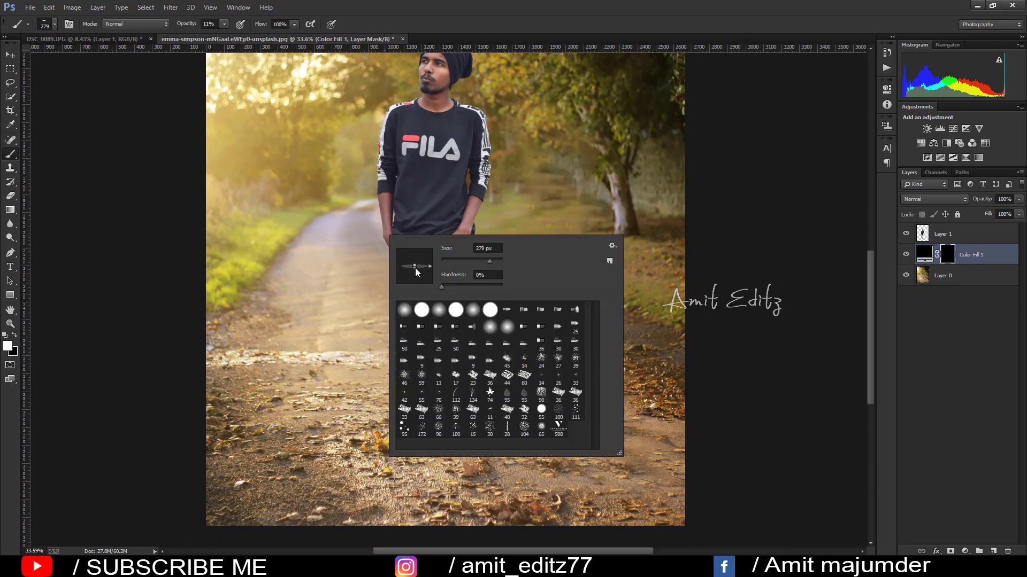
drag(415, 268, 415, 278)
key(Return)
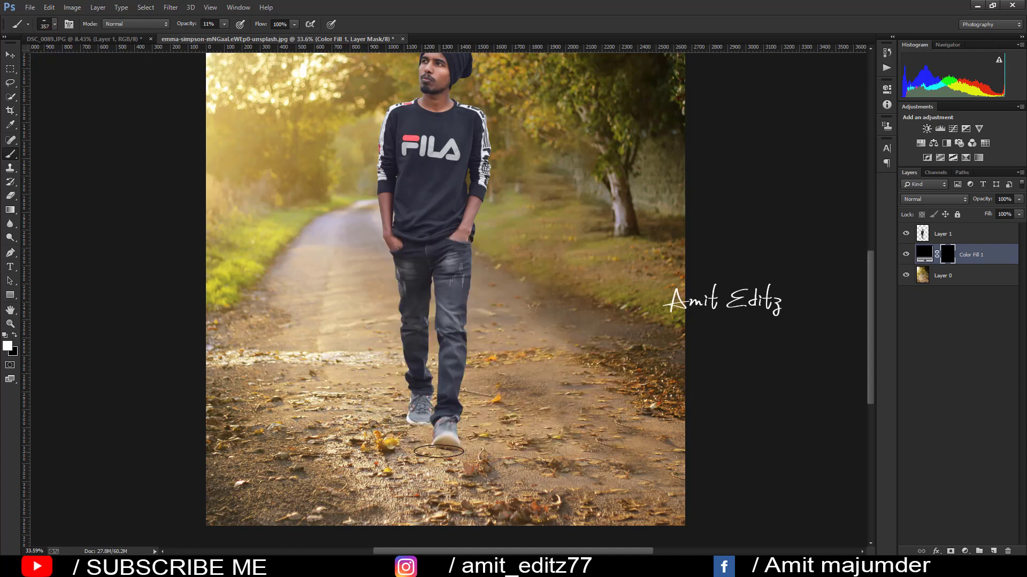
scroll(459, 450, up, 3)
scroll(443, 452, up, 1)
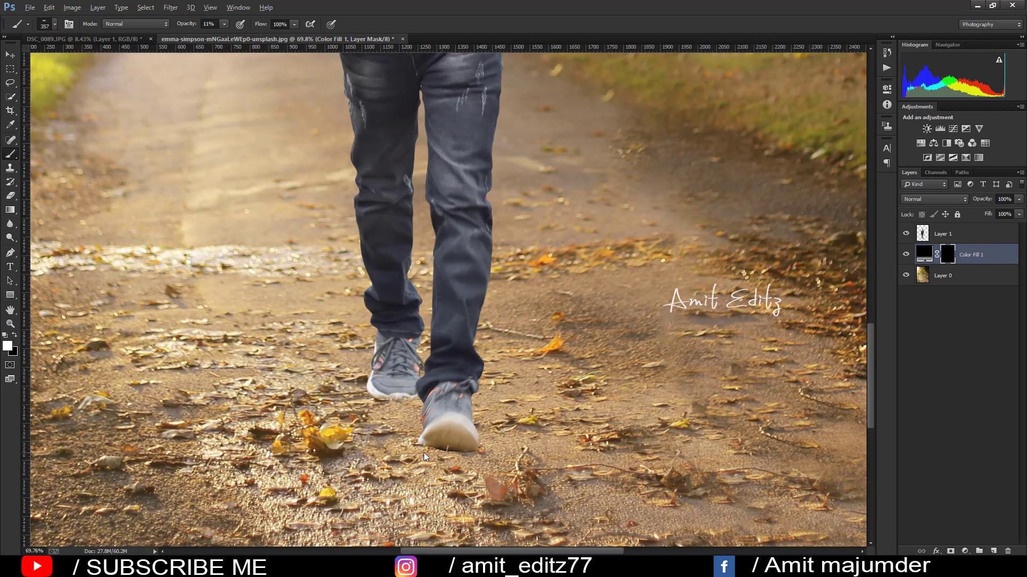
drag(402, 451, 388, 450)
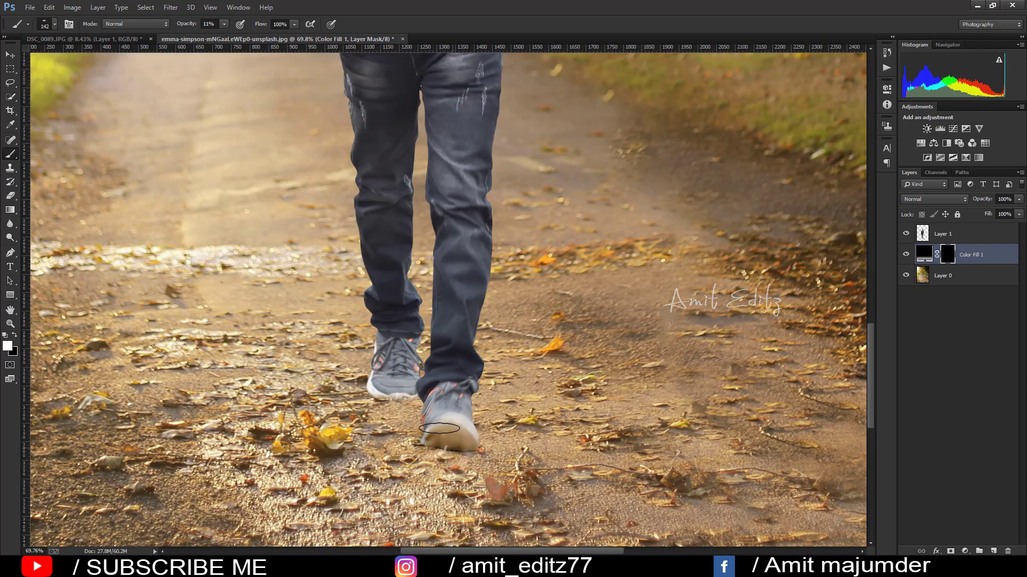
click(208, 24)
text(19)
key(Return)
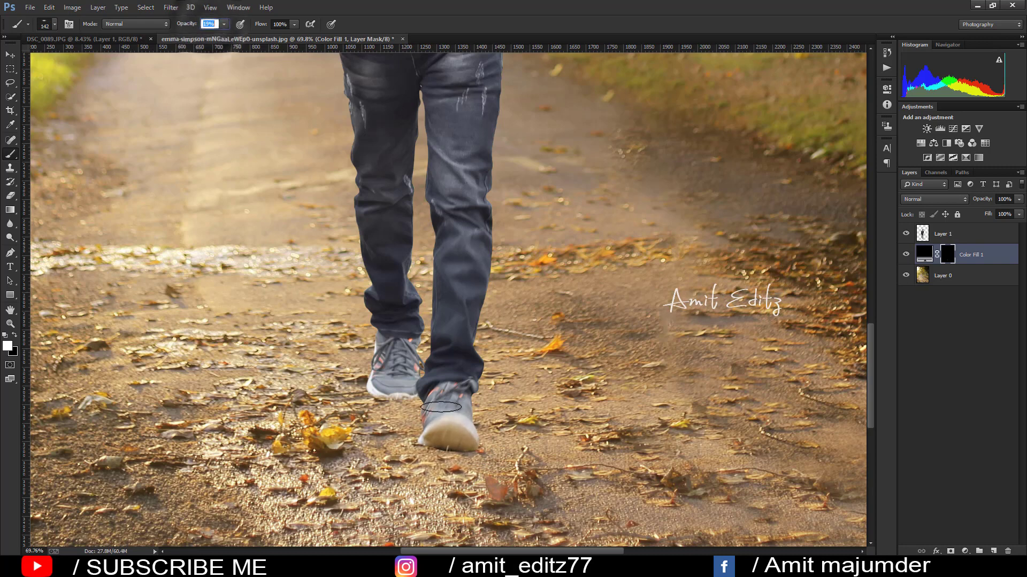
Paint a soft shadow under the left shoe, then resize the brush to 256 px
mouse_move(395, 399)
mouse_down()
mouse_move(416, 395)
mouse_move(385, 401)
mouse_up()
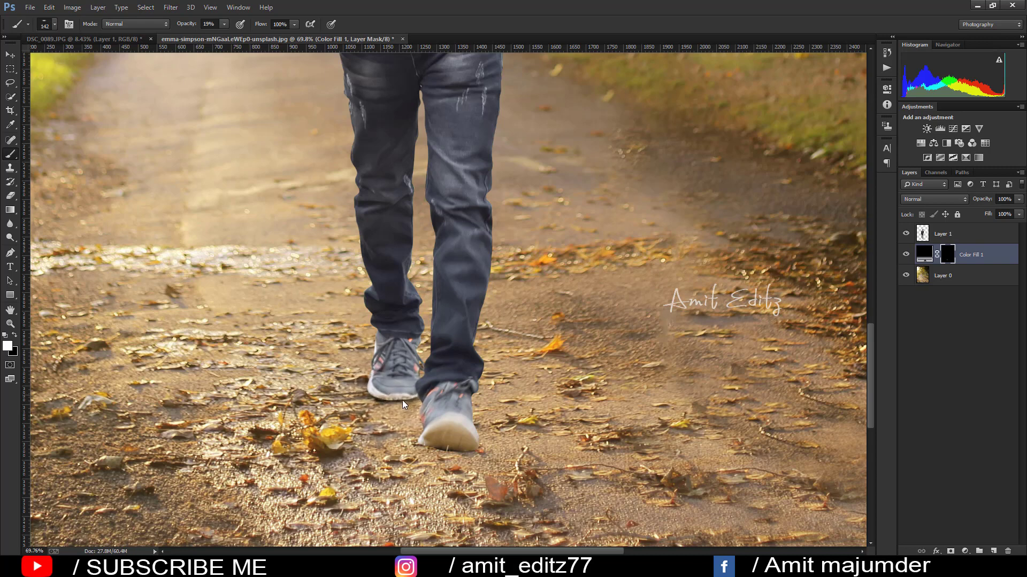
drag(413, 369, 450, 374)
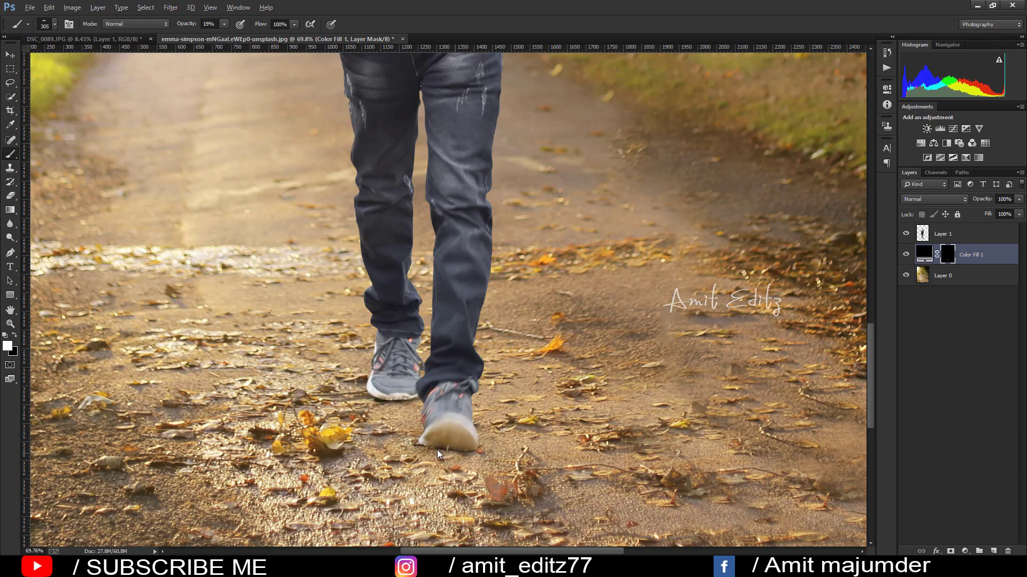
mouse_move(437, 450)
mouse_down()
mouse_move(422, 447)
mouse_move(455, 450)
mouse_move(447, 440)
mouse_up()
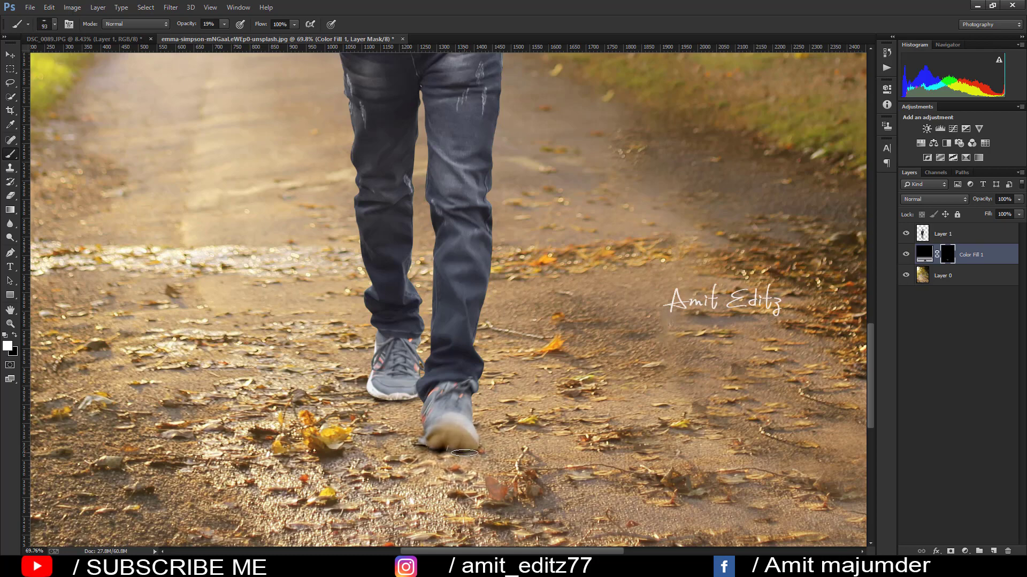
scroll(447, 441, down, 3)
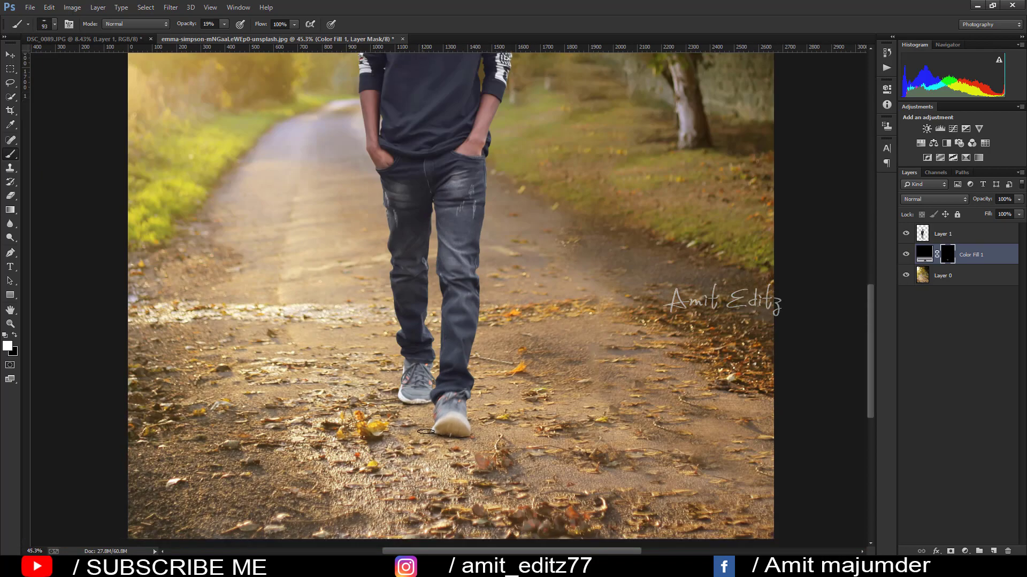
scroll(464, 428, down, 1)
drag(486, 442, 323, 169)
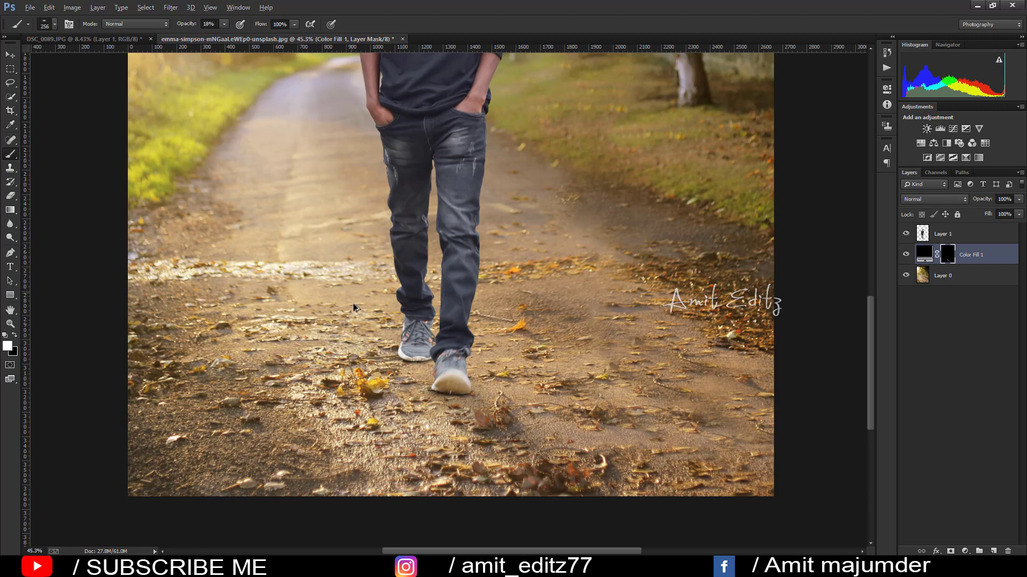
scroll(369, 336, down, 2)
scroll(369, 337, down, 4)
scroll(426, 349, up, 2)
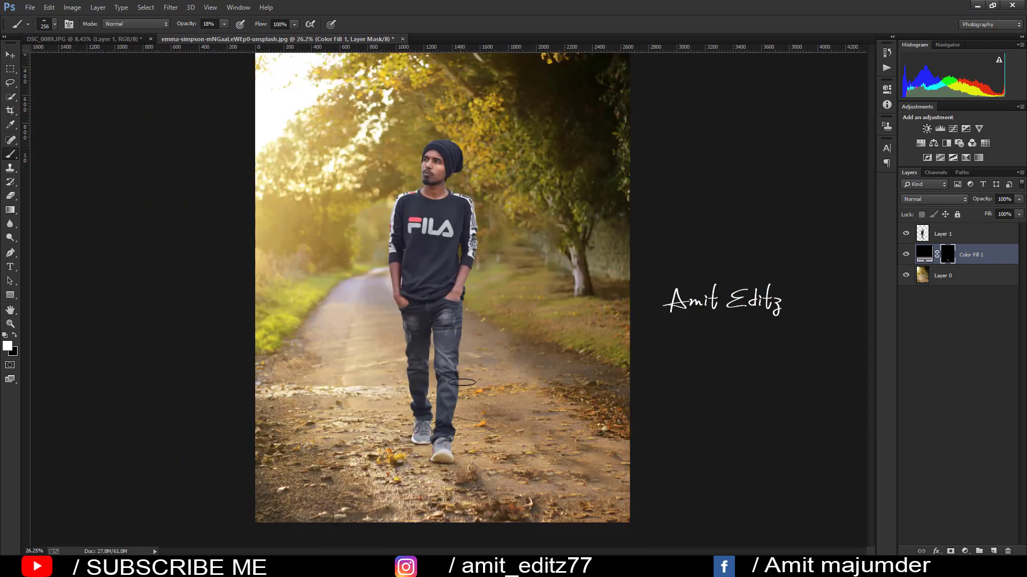
scroll(455, 401, down, 1)
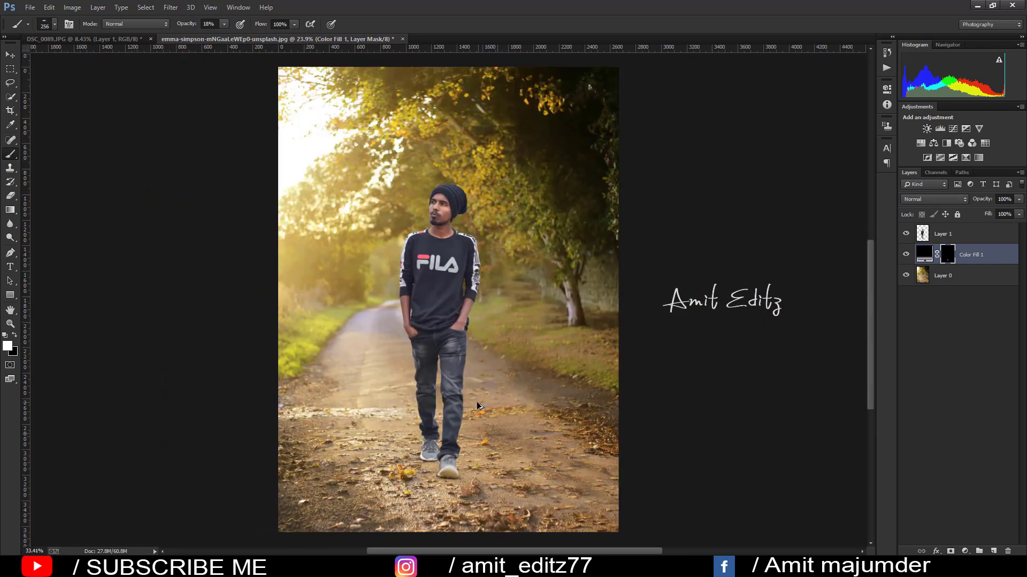
scroll(441, 413, up, 1)
scroll(563, 463, down, 2)
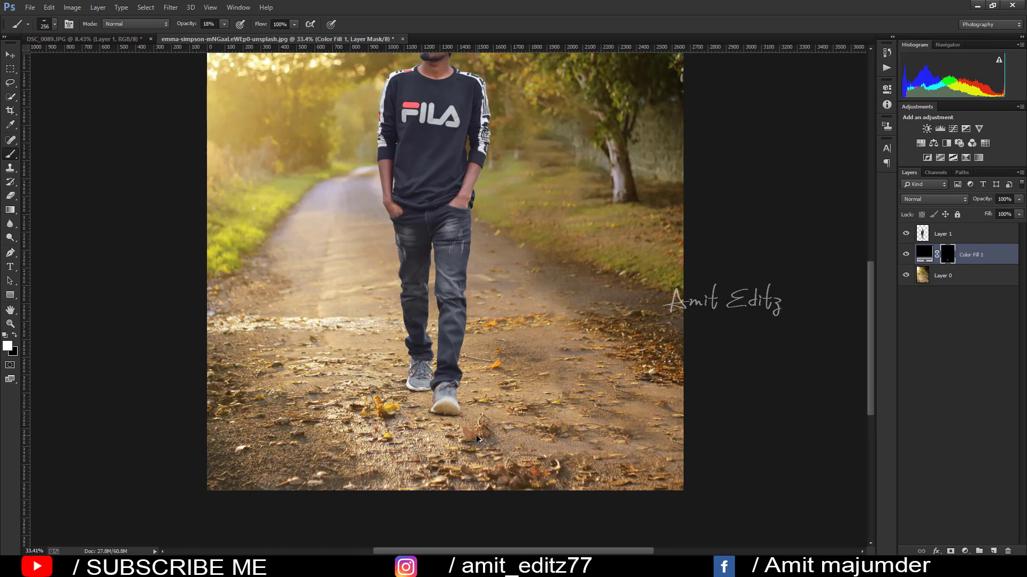
scroll(479, 440, up, 1)
Paint and darken the soft shadow around and to the right of the shoes
drag(464, 412, 588, 471)
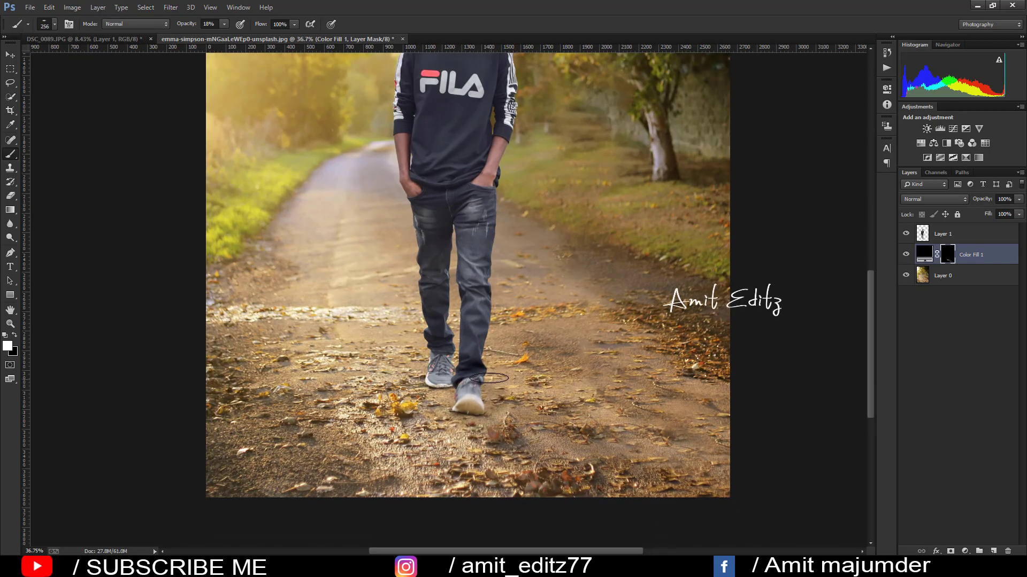
drag(455, 385, 663, 471)
scroll(463, 370, down, 1)
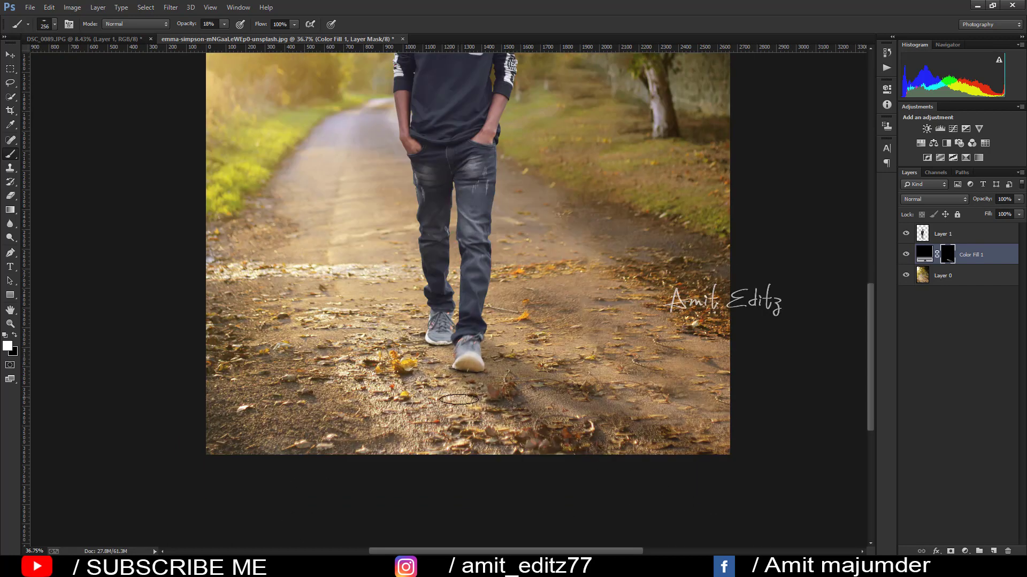
scroll(459, 400, down, 3)
scroll(463, 476, up, 1)
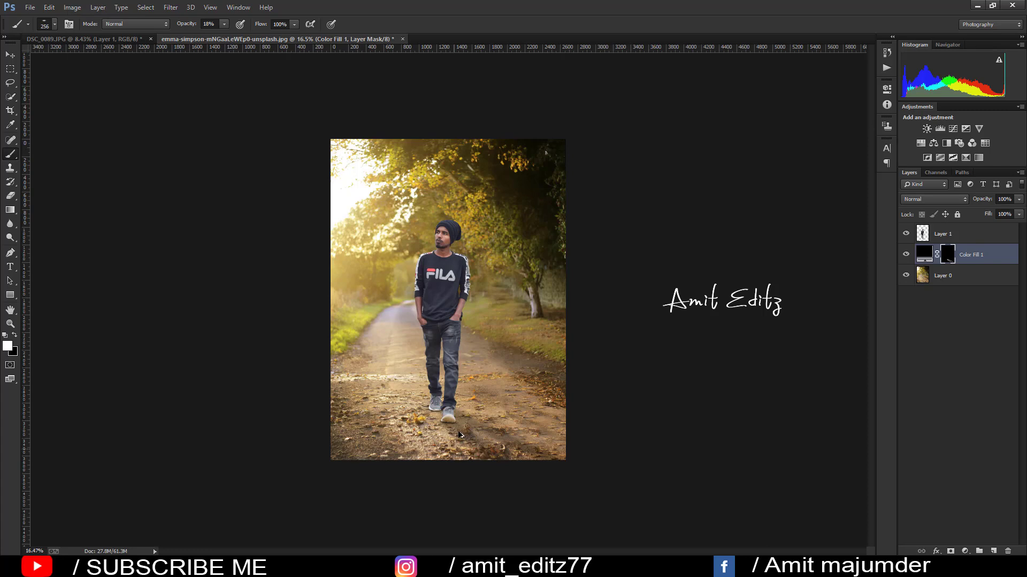
scroll(460, 435, up, 2)
scroll(452, 436, up, 2)
scroll(430, 461, up, 1)
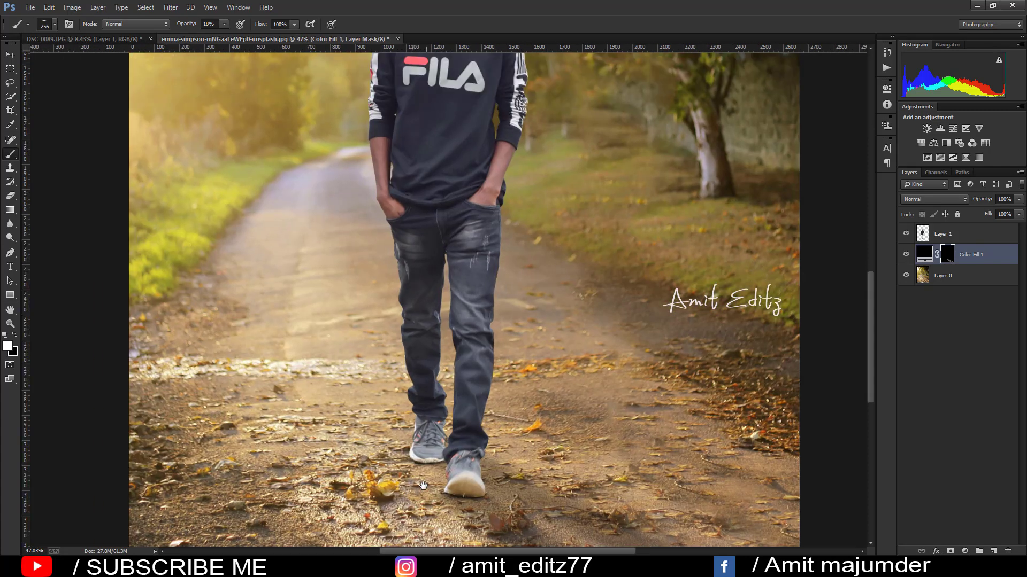
scroll(422, 482, down, 3)
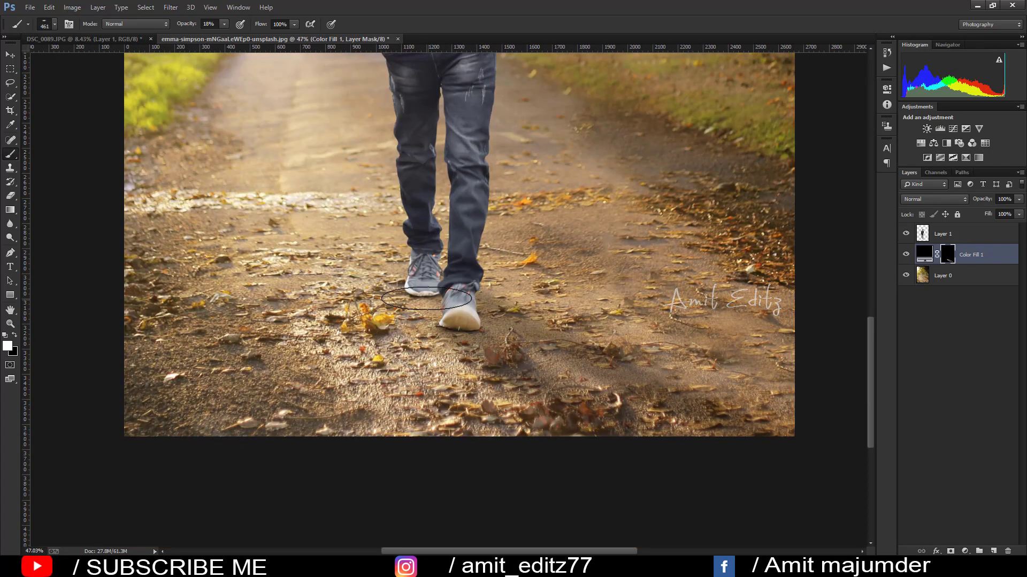
key(bracketright)
key(bracketright)
key(bracketright)
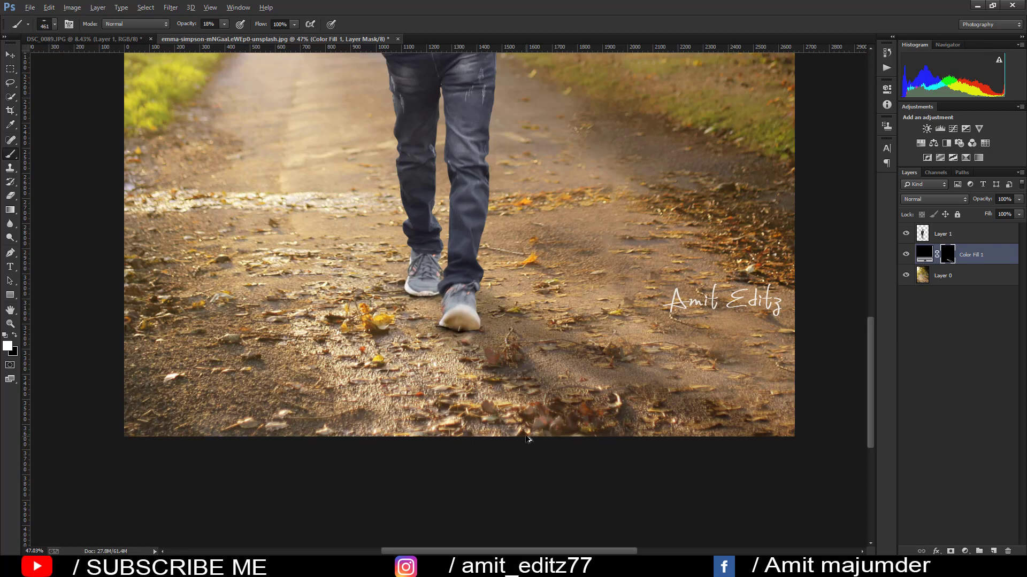
scroll(533, 396, down, 2)
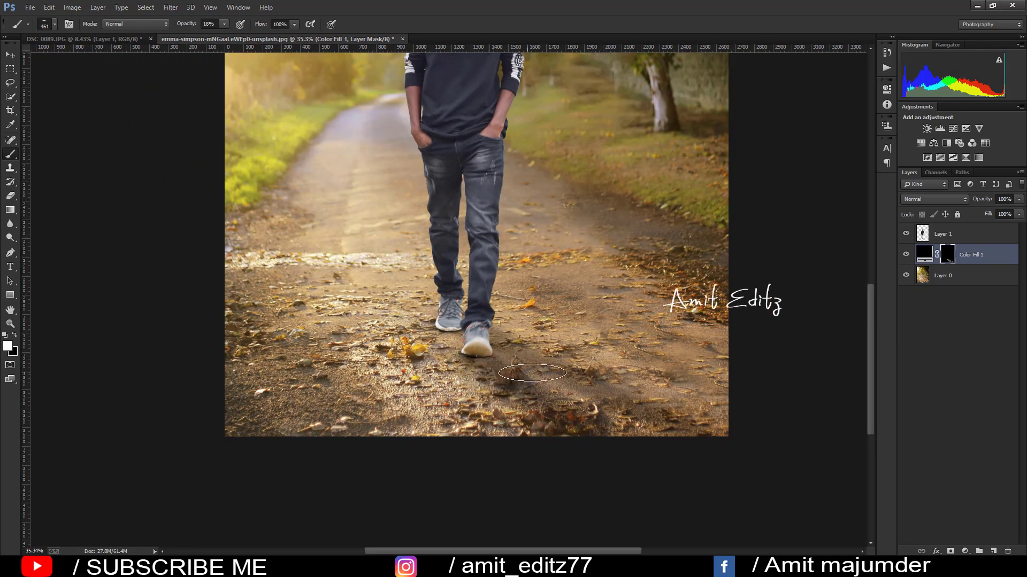
click(512, 369)
drag(495, 365, 479, 353)
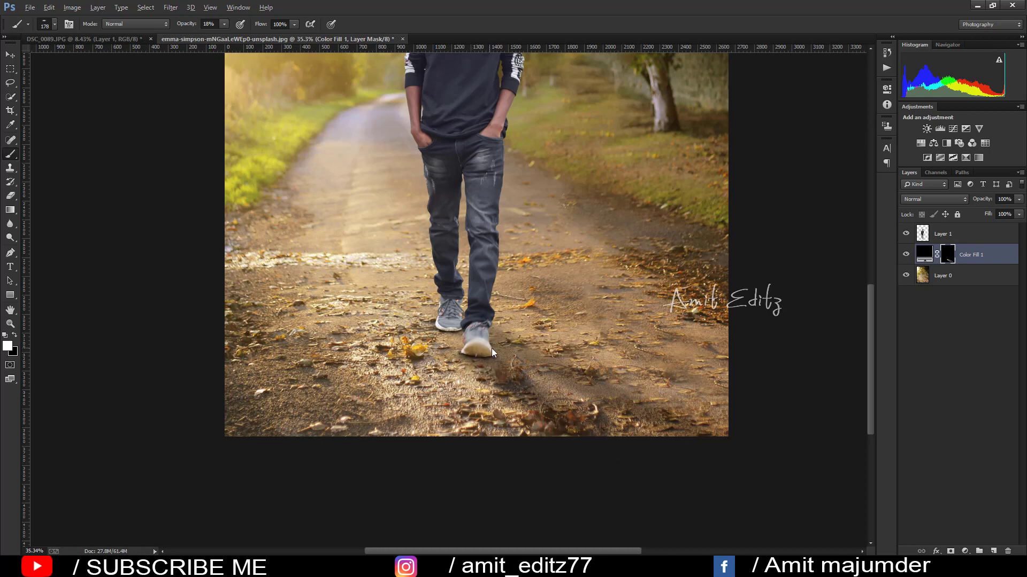
drag(492, 348, 498, 348)
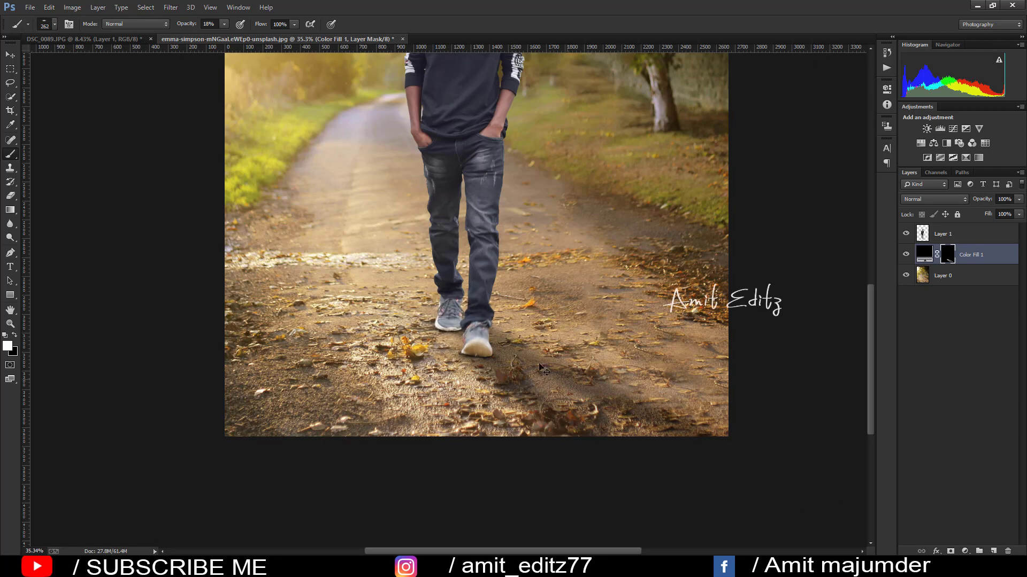
scroll(779, 490, down, 1)
scroll(778, 491, down, 3)
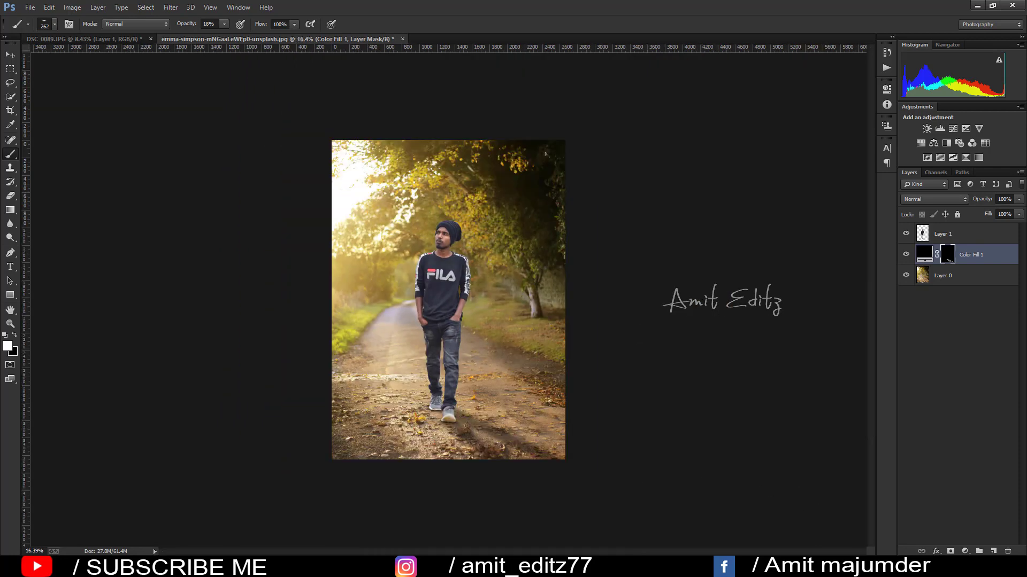
scroll(442, 316, up, 1)
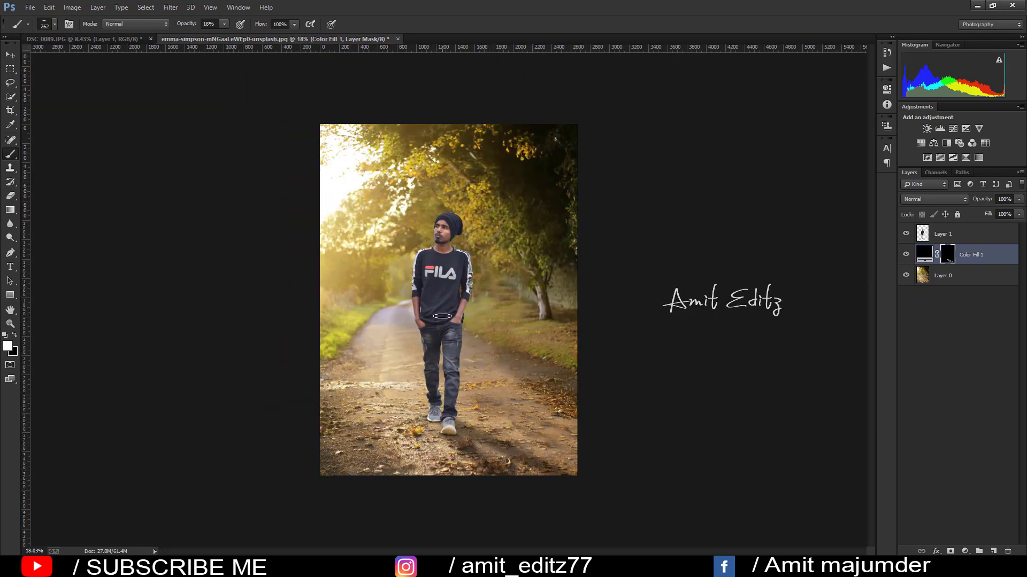
scroll(448, 336, up, 4)
scroll(428, 484, up, 3)
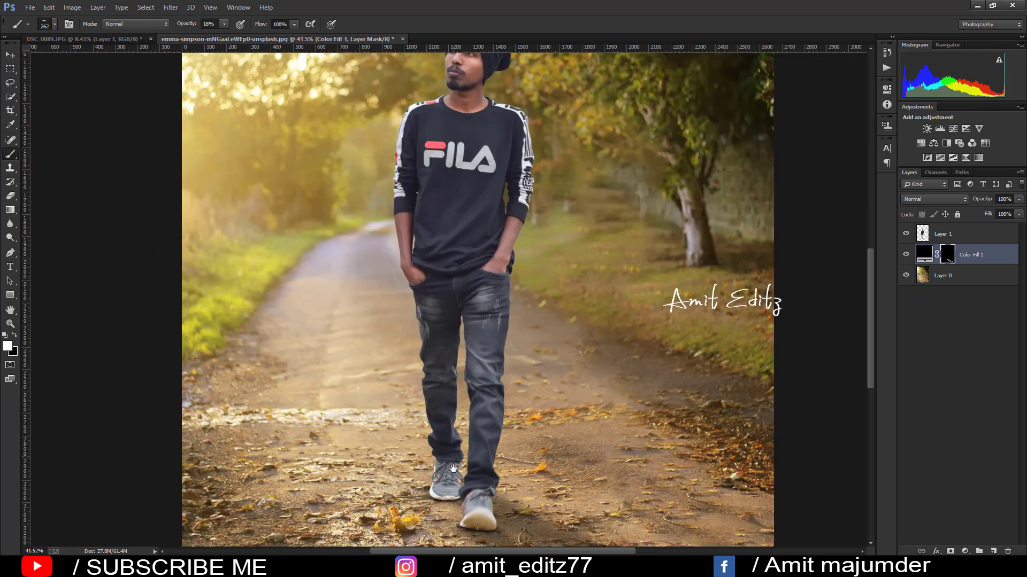
scroll(451, 419, up, 3)
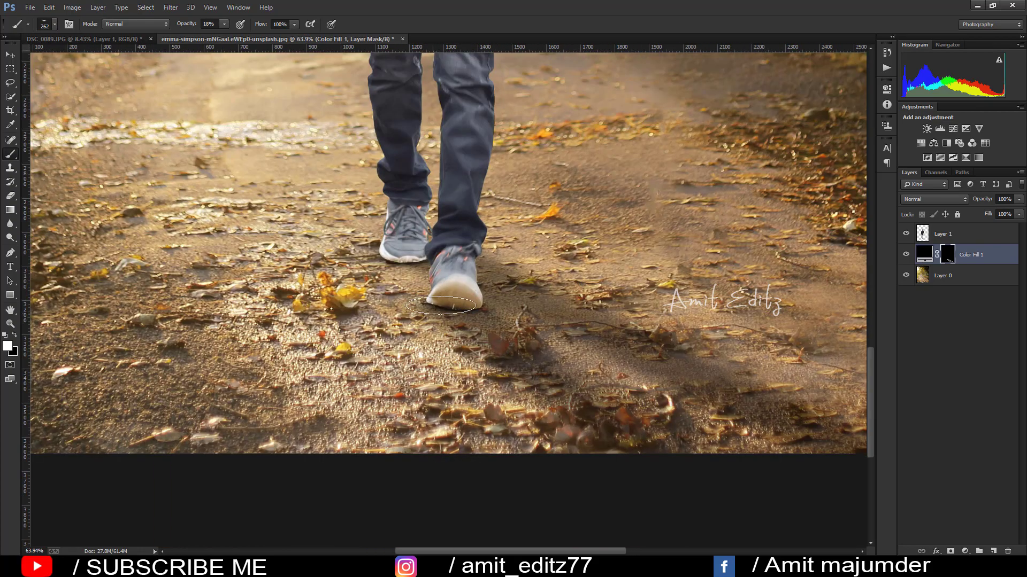
Add a Brightness/Contrast layer with Brightness -150 and Contrast 0, and invert its mask
click(953, 236)
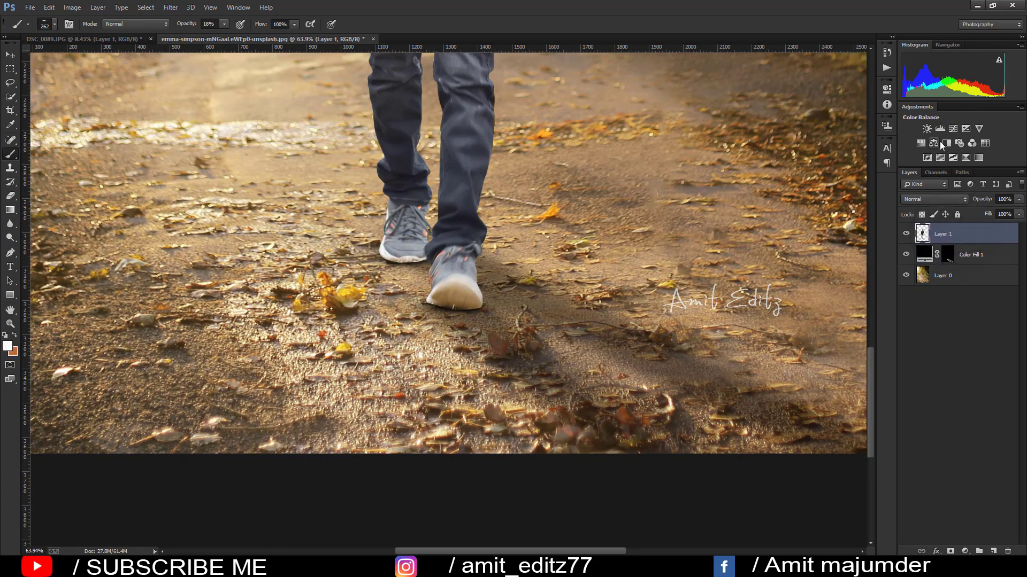
scroll(454, 300, up, 2)
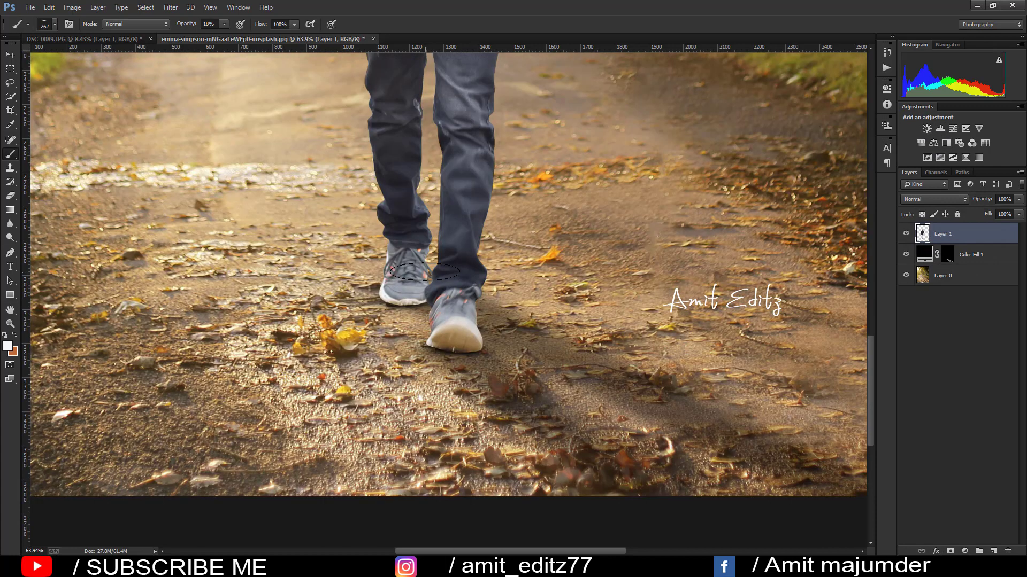
scroll(450, 326, up, 1)
scroll(448, 353, up, 1)
scroll(448, 360, up, 1)
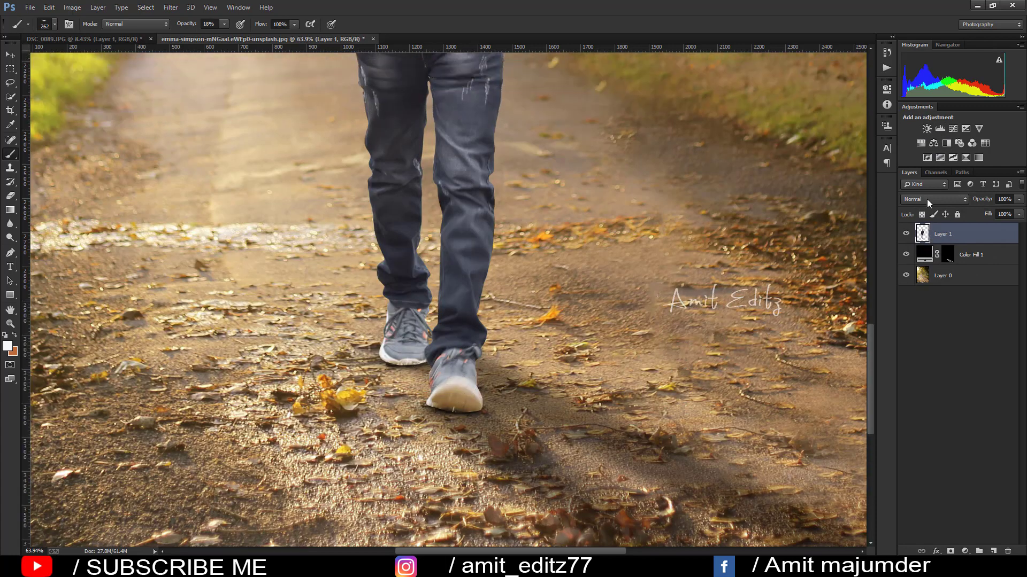
click(927, 128)
mouse_move(814, 163)
mouse_down()
mouse_move(748, 165)
mouse_move(864, 155)
mouse_up()
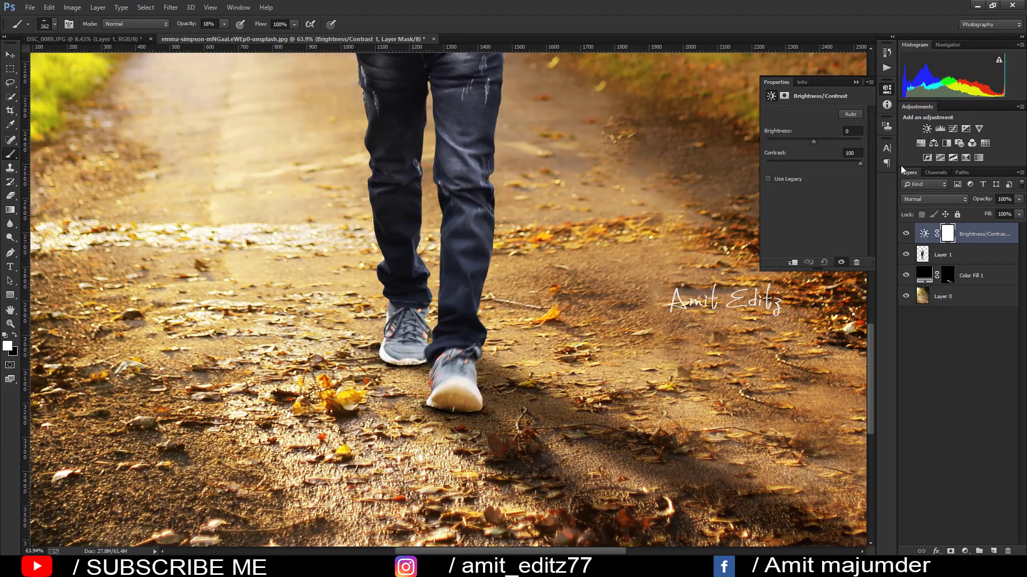
double_click(850, 153)
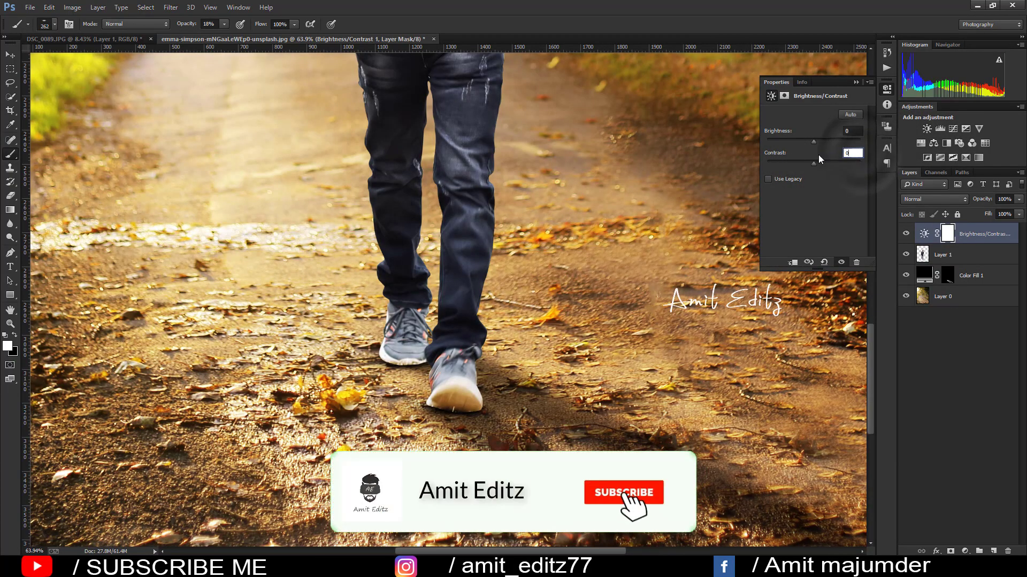
text(0)
drag(813, 142, 682, 155)
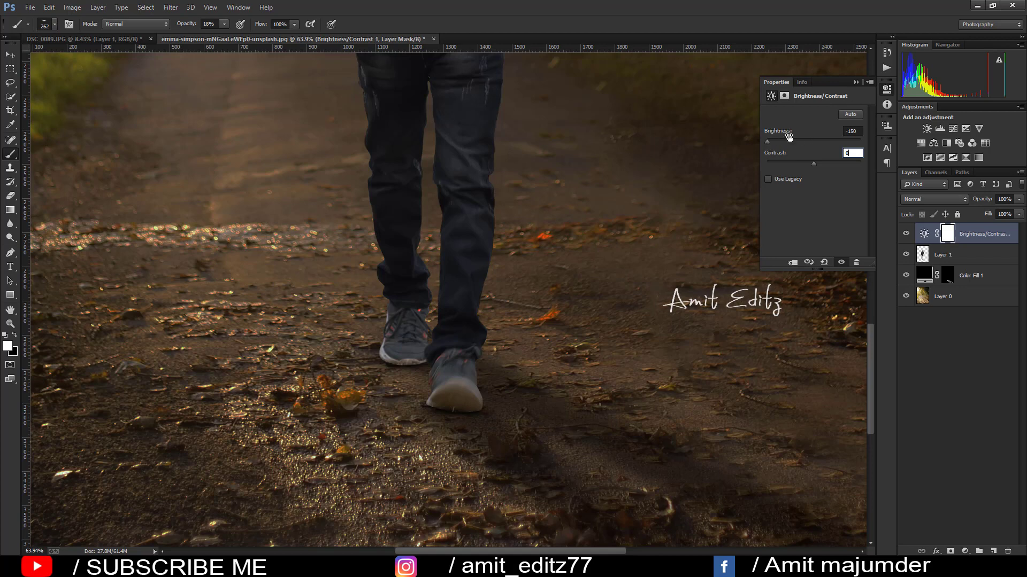
click(856, 82)
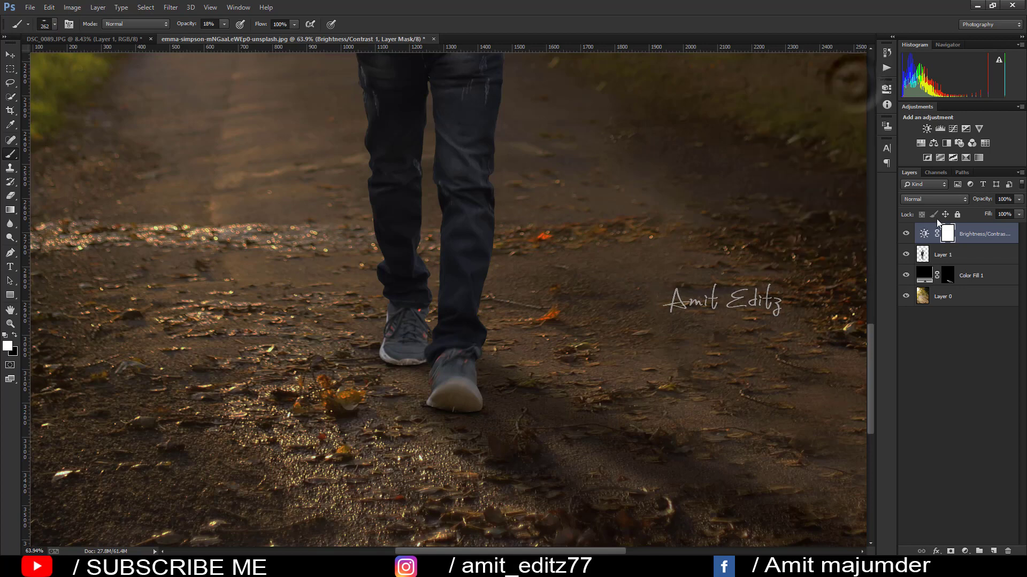
key(ctrl+i)
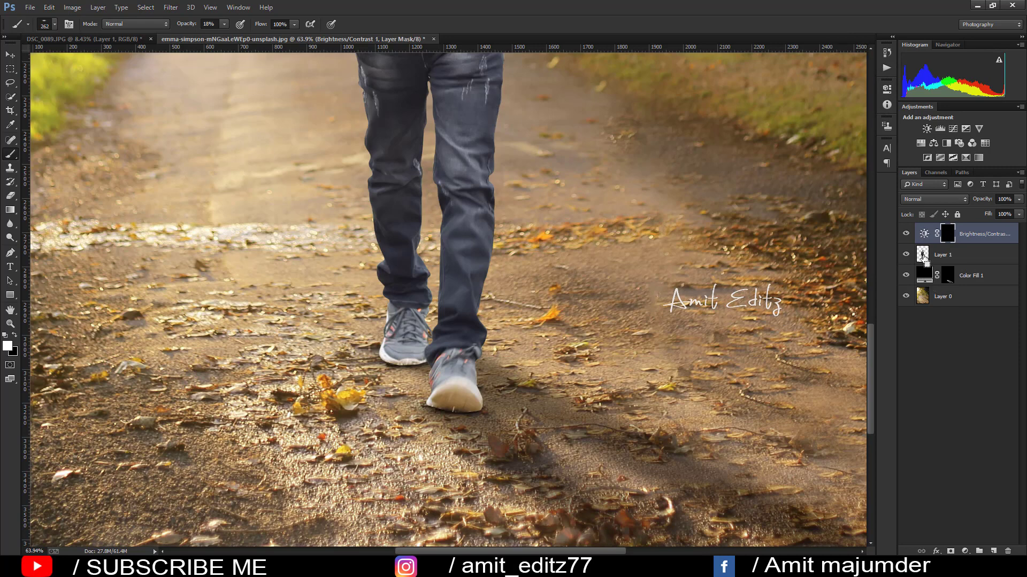
Paint the darkening onto the shoes within the man's loaded outline, then deselect
ctrl+click(922, 254)
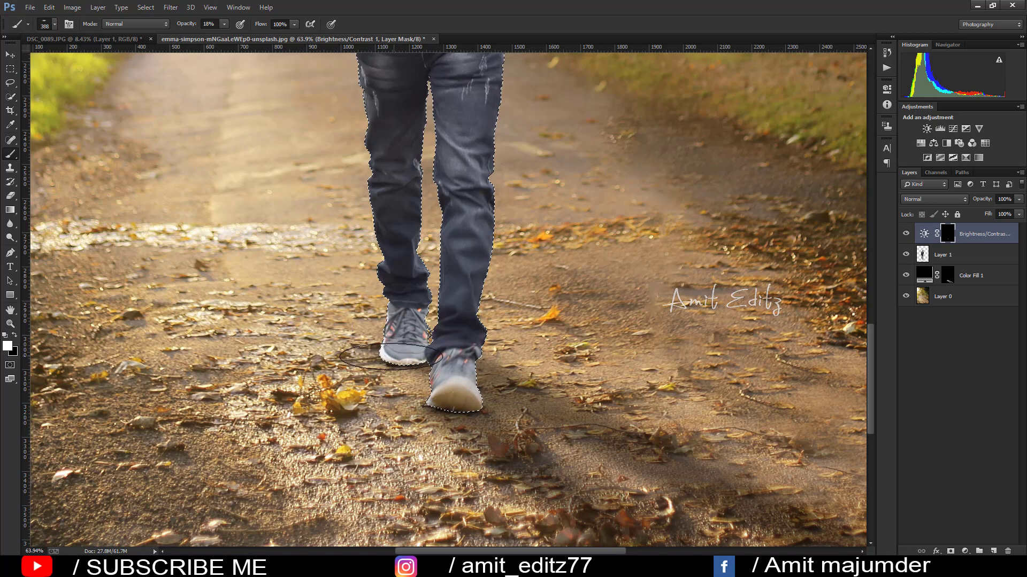
key(bracketright)
key(bracketright)
mouse_move(381, 346)
mouse_down()
mouse_move(482, 415)
mouse_move(386, 366)
mouse_move(357, 330)
mouse_move(372, 212)
mouse_up()
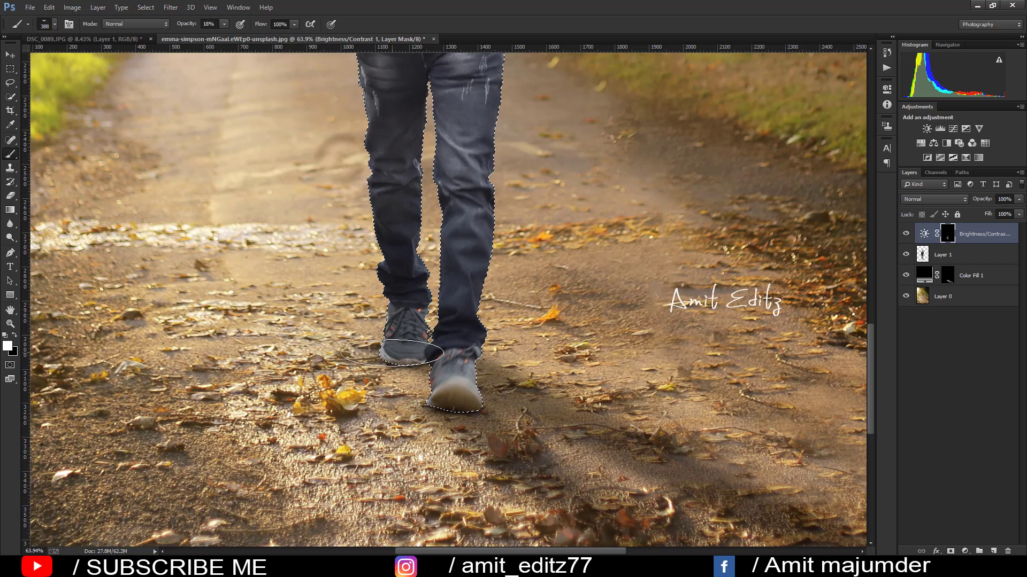
key(ctrl+d)
scroll(405, 352, down, 5)
scroll(405, 352, down, 3)
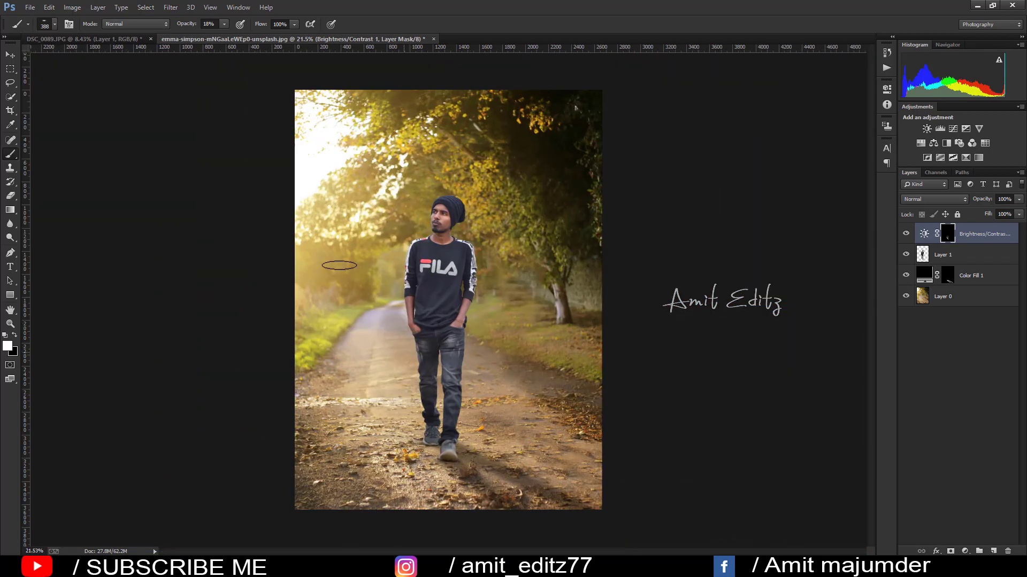
key(ctrl+0)
shift+click(941, 255)
Merge the selected layers into one
right_click(943, 255)
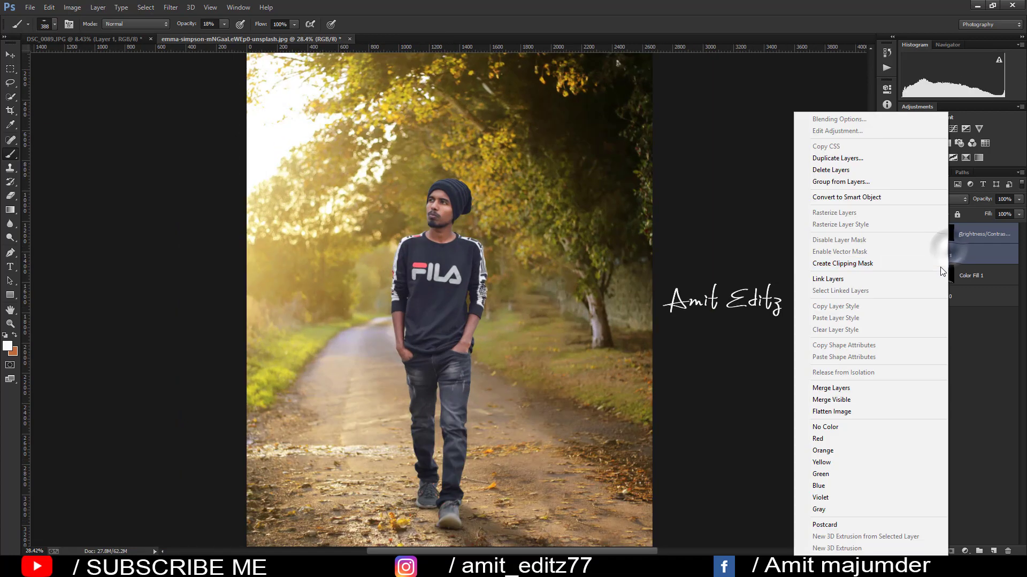
click(831, 389)
scroll(491, 218, up, 5)
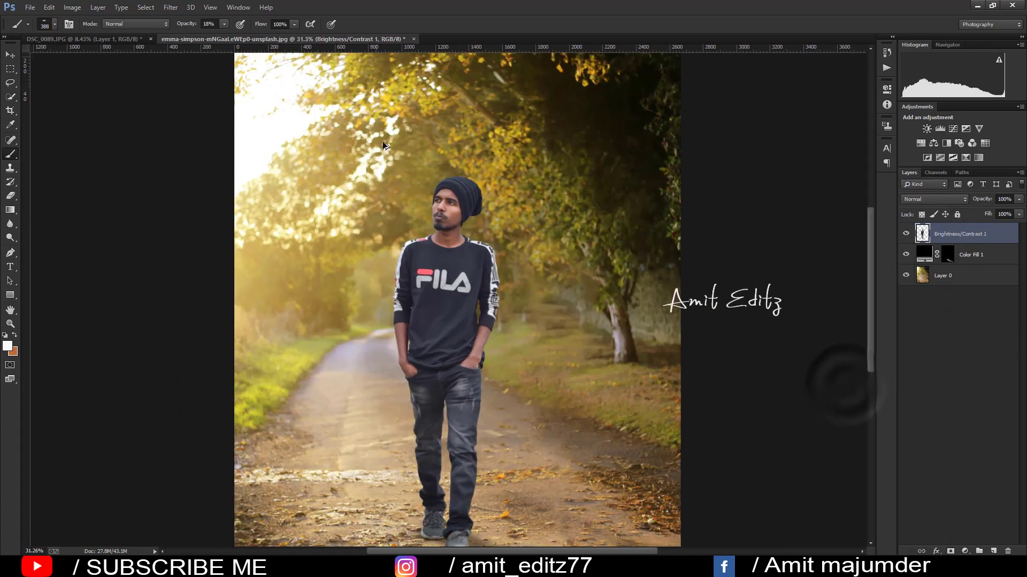
scroll(491, 218, up, 5)
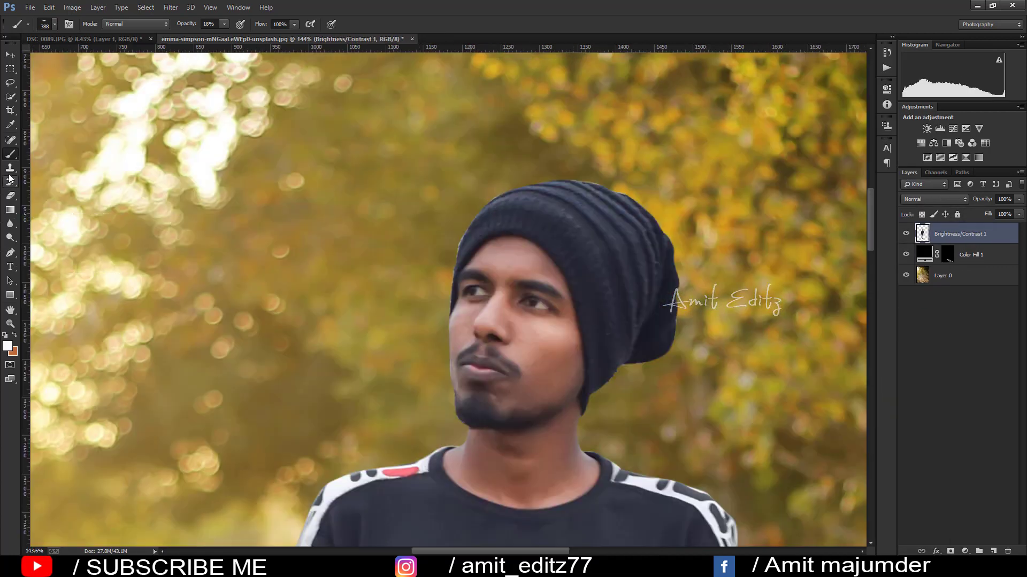
Switch to the Mixer Brush, adjust its wetness, load and mix, and shrink it
right_click(10, 155)
click(46, 183)
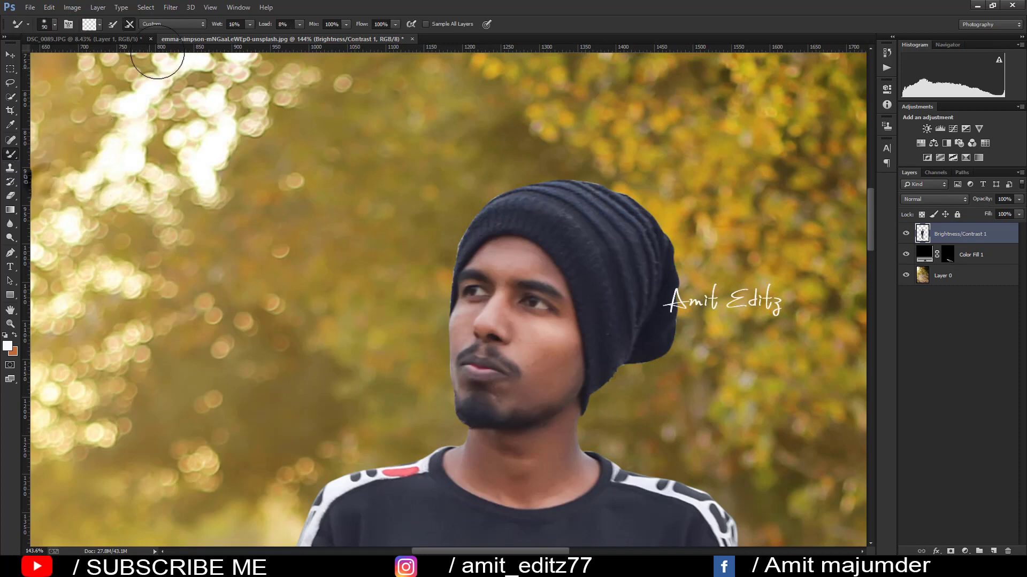
click(235, 24)
click(284, 24)
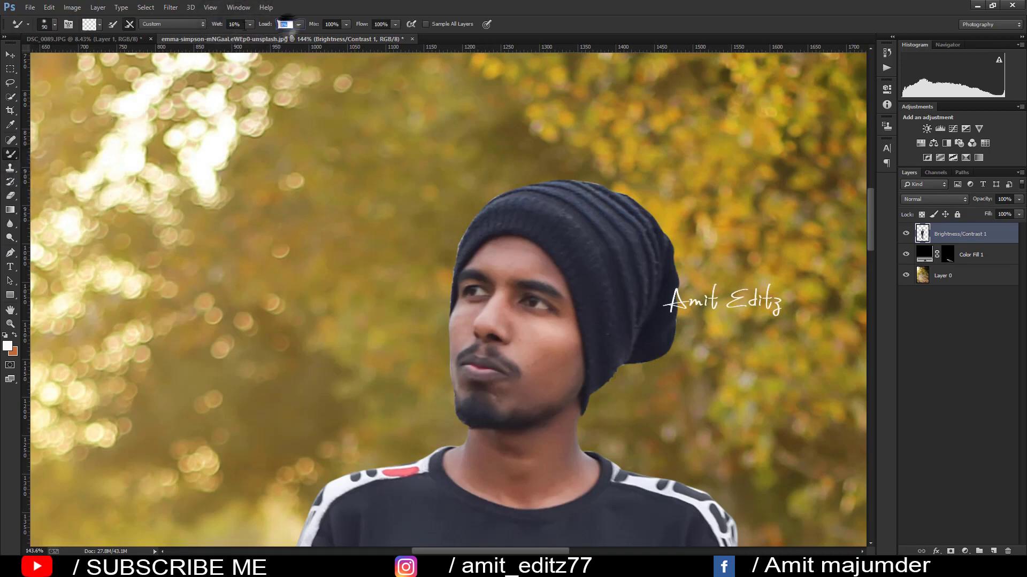
click(331, 24)
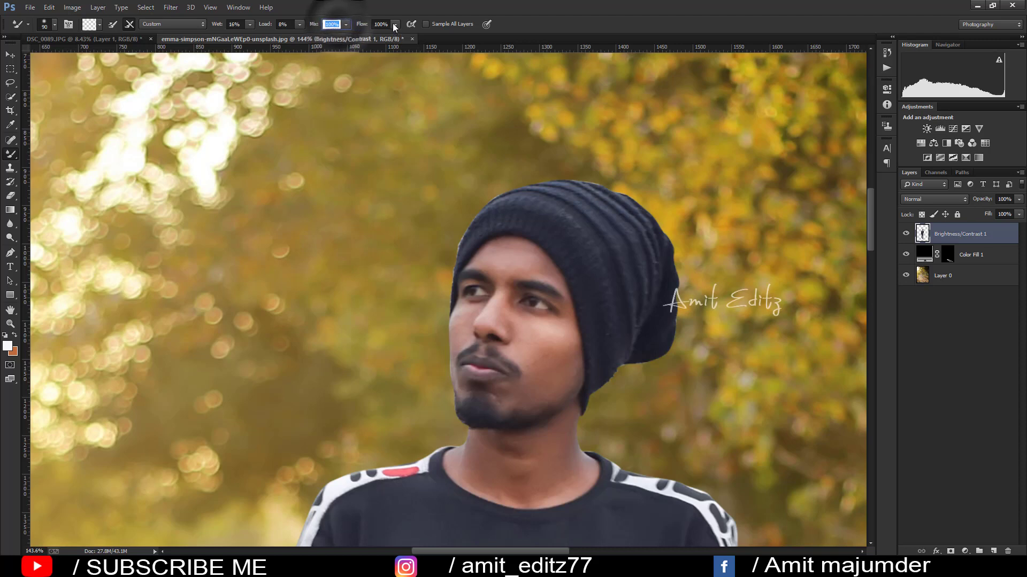
key(Tab)
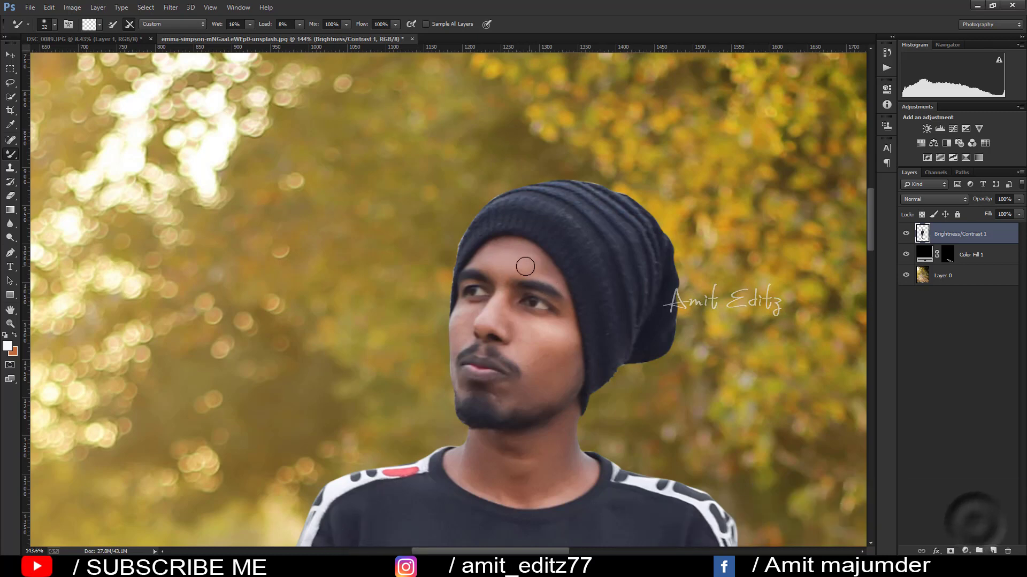
Smooth the skin on the forehead, cheek, cheek edge and neck with the Mixer Brush
drag(526, 267, 530, 334)
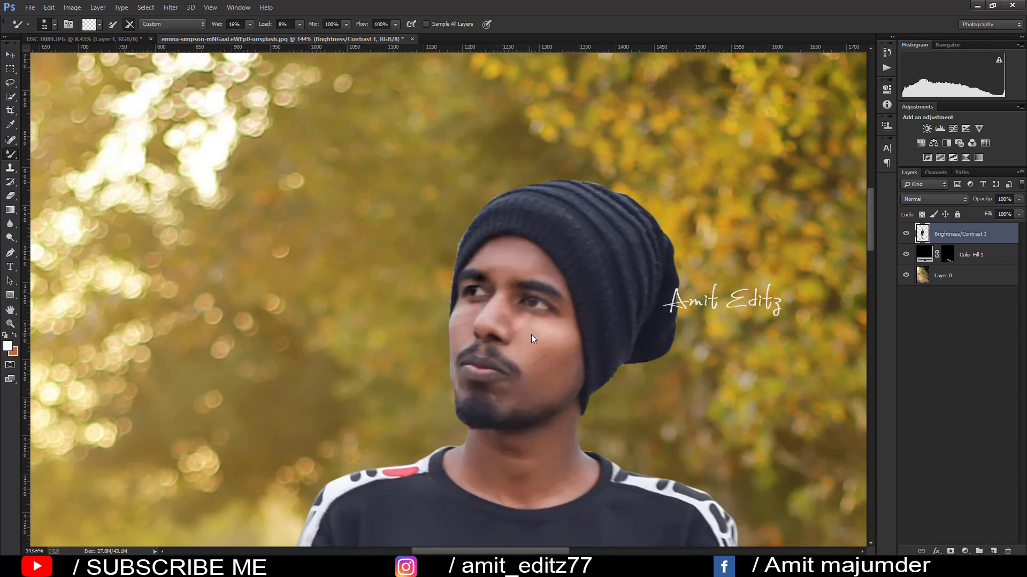
mouse_move(534, 323)
mouse_down()
mouse_move(547, 362)
mouse_move(535, 342)
mouse_up()
scroll(476, 306, up, 3)
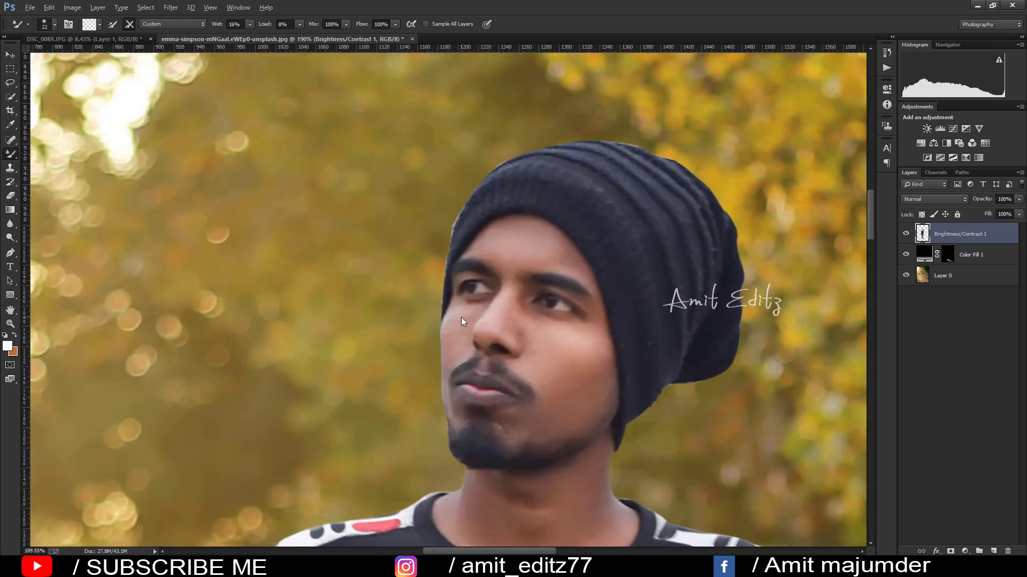
drag(453, 316, 457, 327)
scroll(449, 360, down, 1)
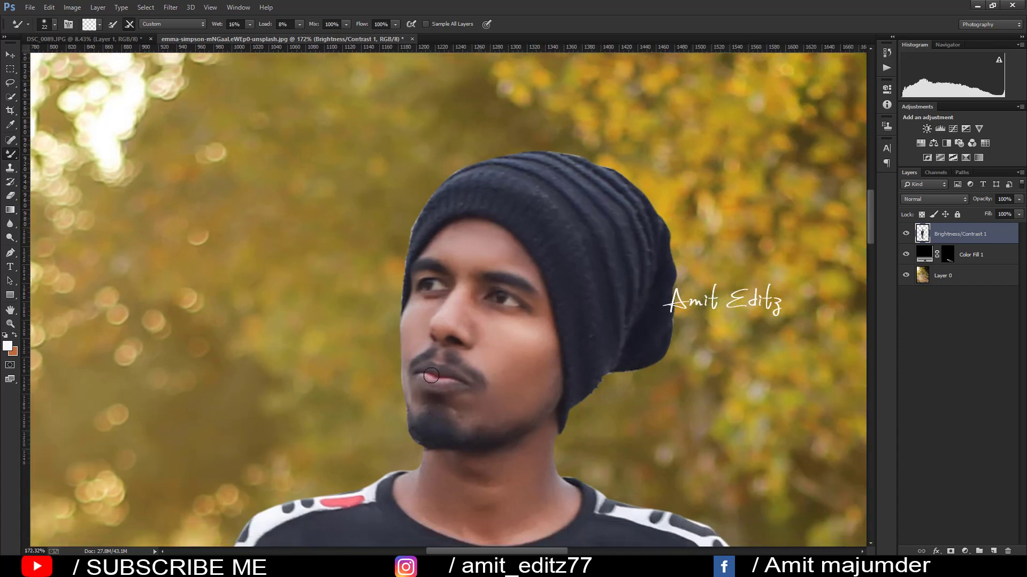
scroll(481, 339, down, 2)
scroll(489, 392, down, 2)
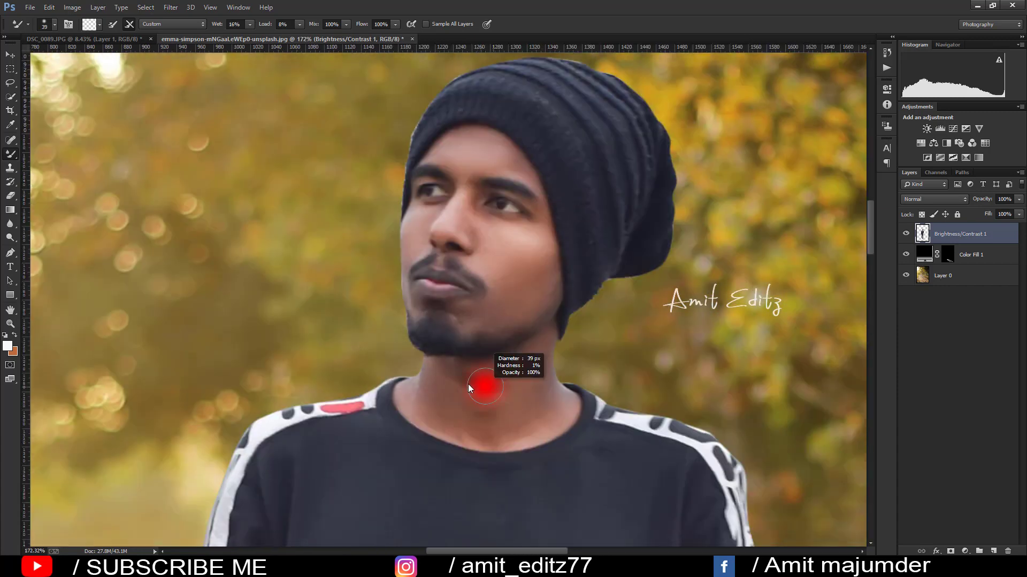
mouse_move(488, 412)
mouse_down()
mouse_move(496, 425)
mouse_move(523, 366)
mouse_move(528, 426)
mouse_up()
Blend the skin along both forearms, then review the whole composite zoomed out
scroll(552, 405, down, 2)
scroll(533, 418, down, 3)
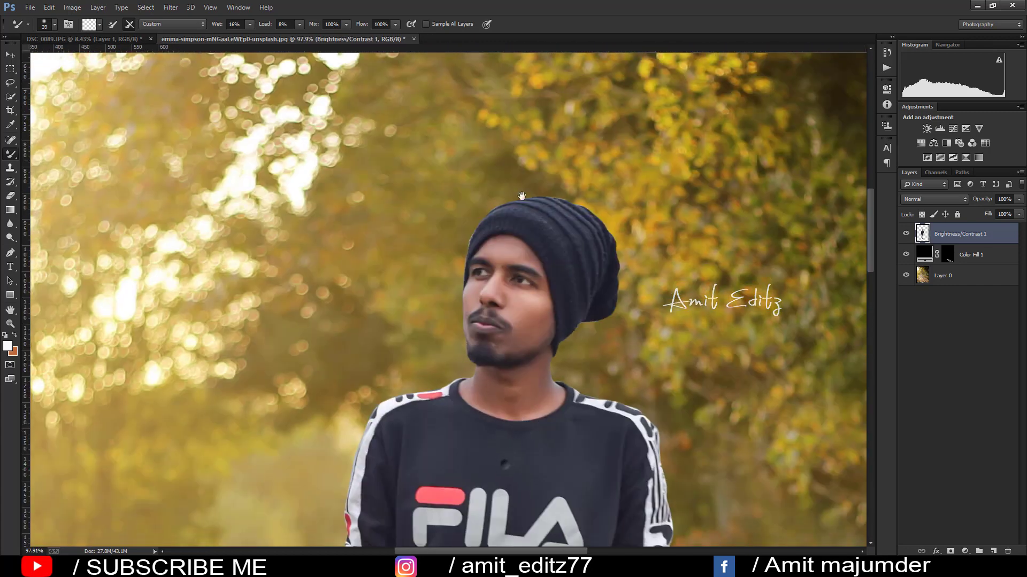
scroll(395, 358, down, 5)
mouse_move(406, 419)
mouse_down()
mouse_move(390, 343)
mouse_move(399, 369)
mouse_up()
mouse_move(649, 353)
mouse_down()
mouse_move(631, 423)
mouse_move(642, 428)
mouse_up()
scroll(603, 361, down, 3)
scroll(601, 362, down, 2)
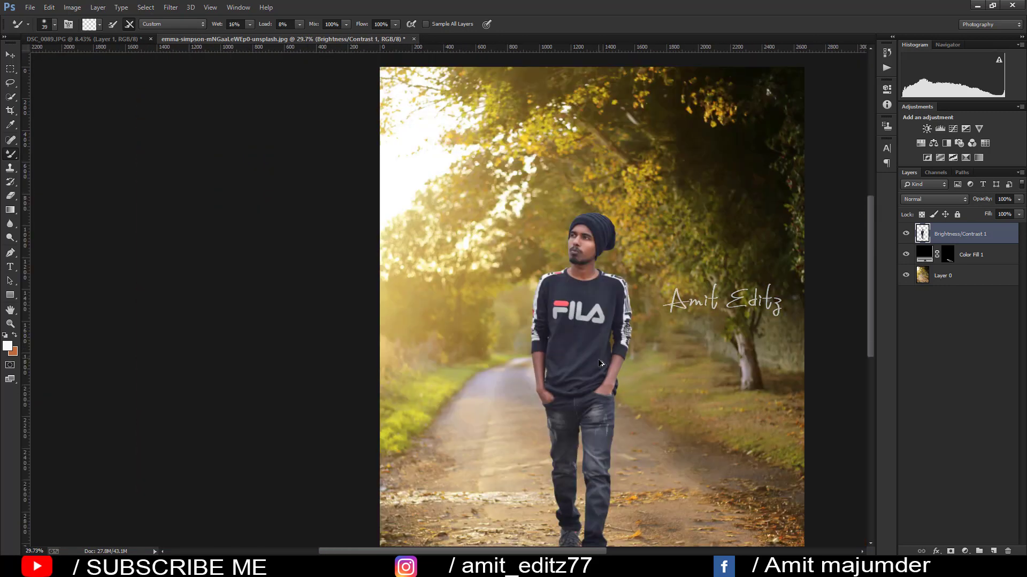
scroll(598, 365, down, 2)
scroll(491, 356, up, 1)
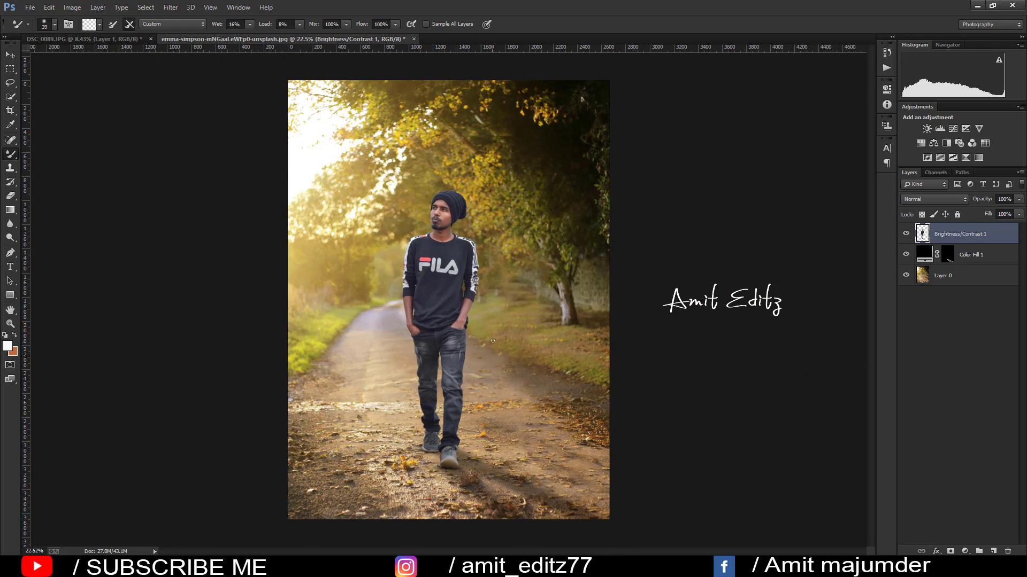
scroll(301, 186, up, 2)
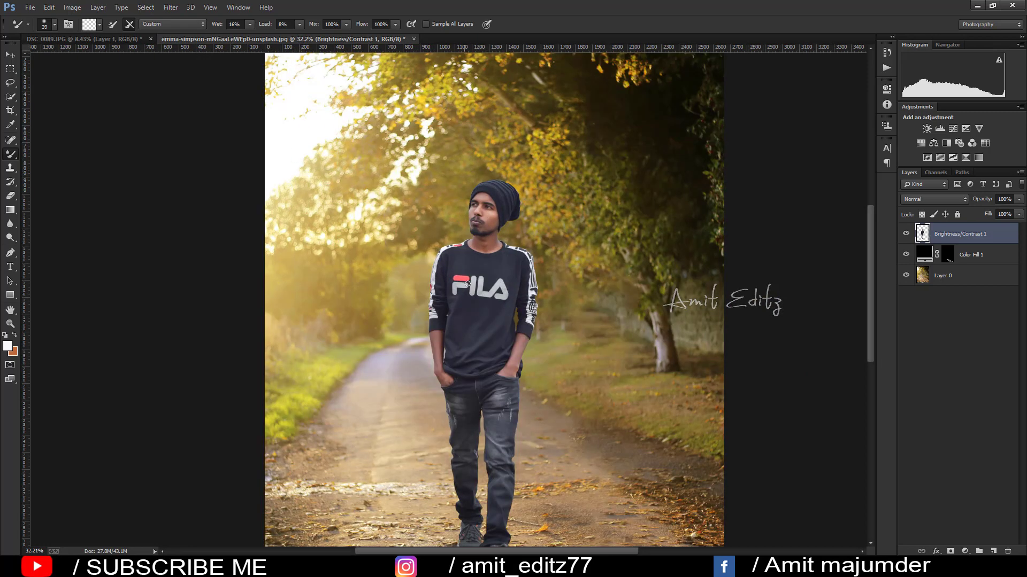
scroll(466, 283, up, 1)
scroll(432, 252, up, 2)
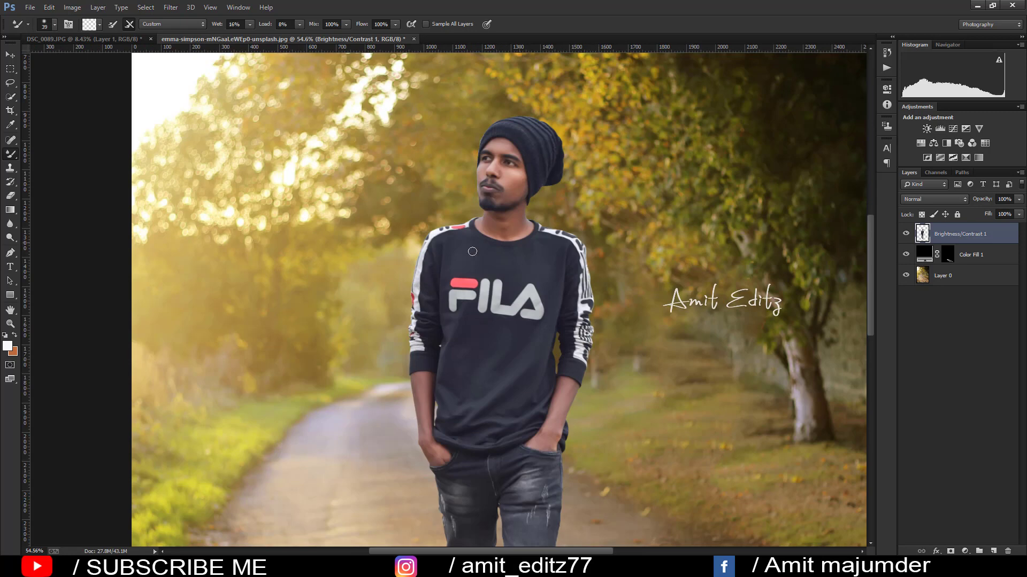
scroll(503, 225, down, 2)
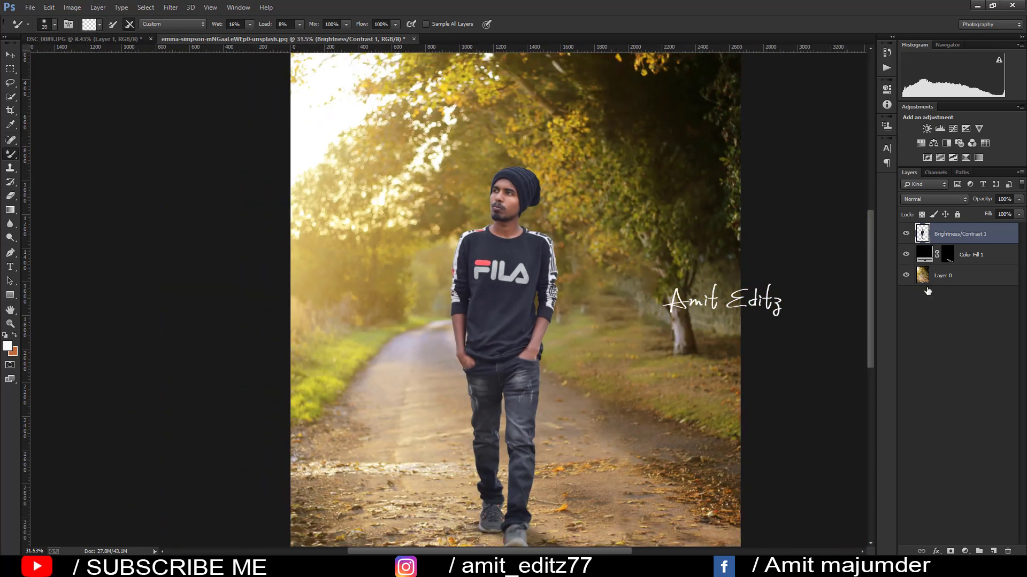
Add a new empty layer, choose the Brush Tool and load the man's outline as a selection
click(996, 550)
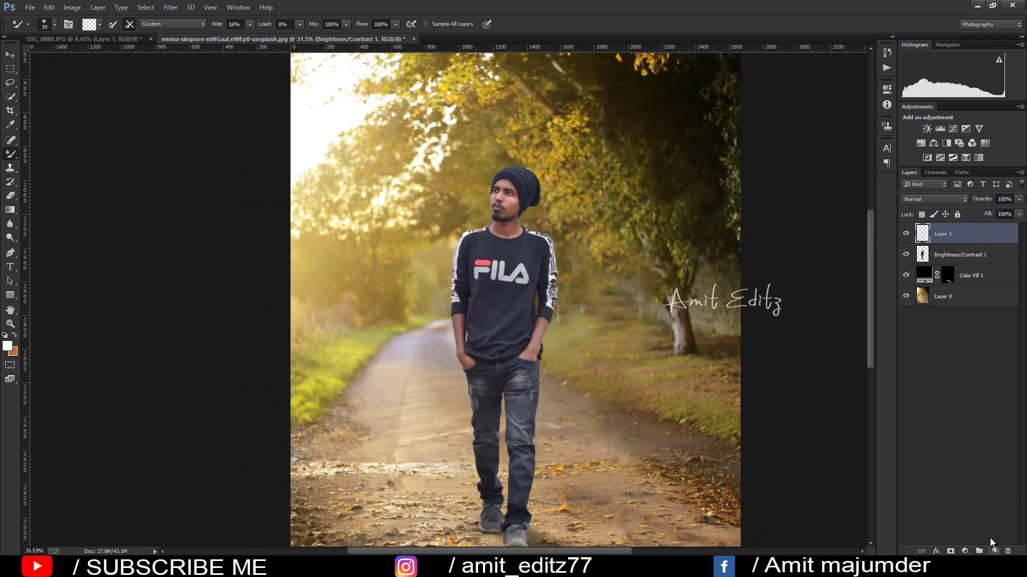
right_click(9, 154)
click(54, 158)
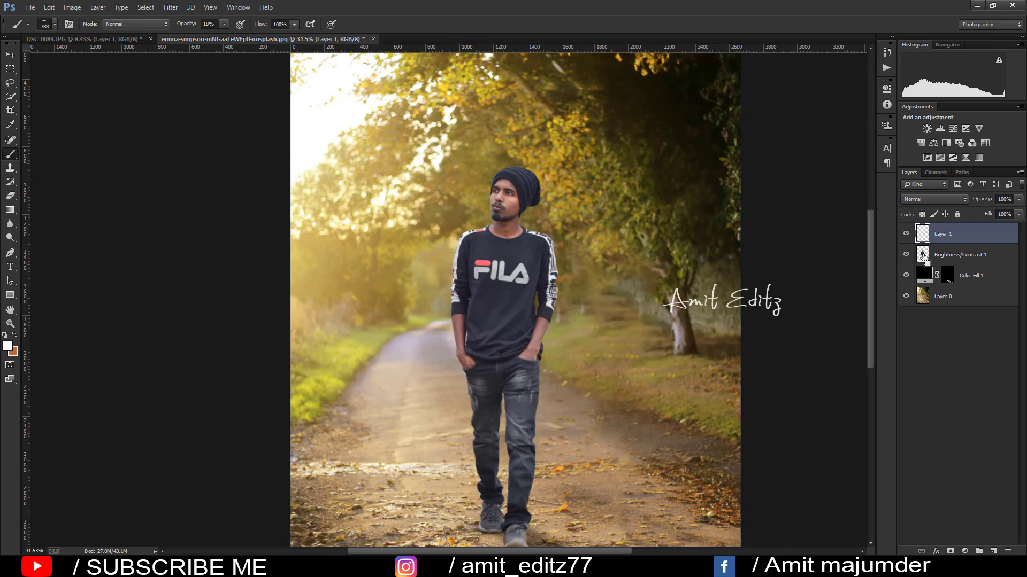
ctrl+click(923, 255)
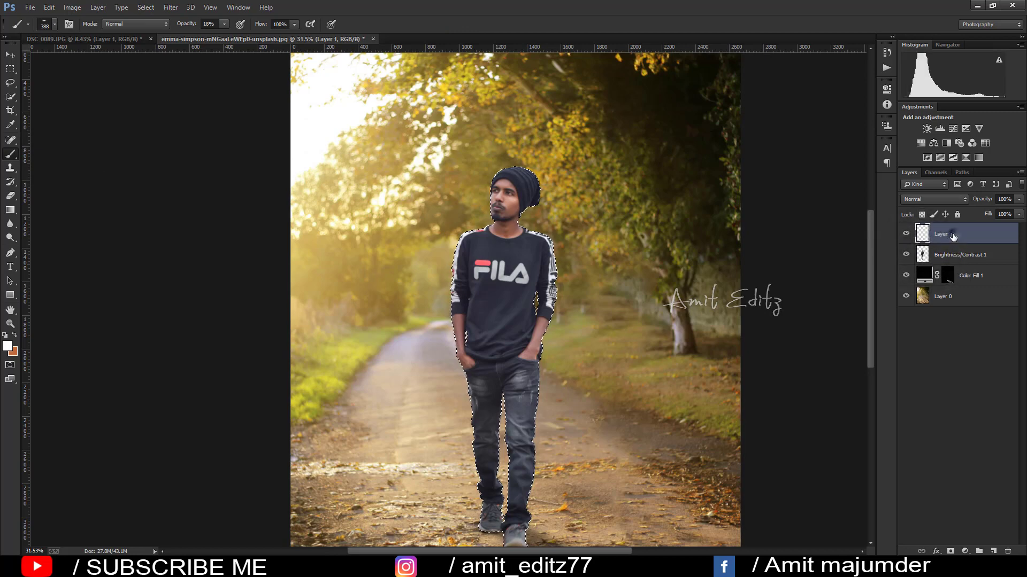
Set the new layer to Overlay blending and the brush opacity to 44%
click(933, 198)
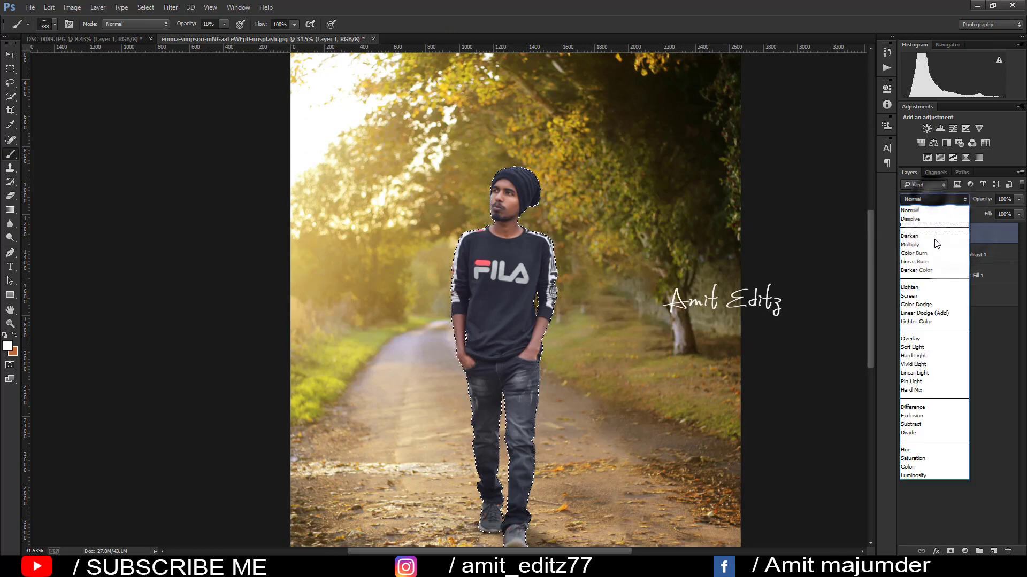
click(920, 347)
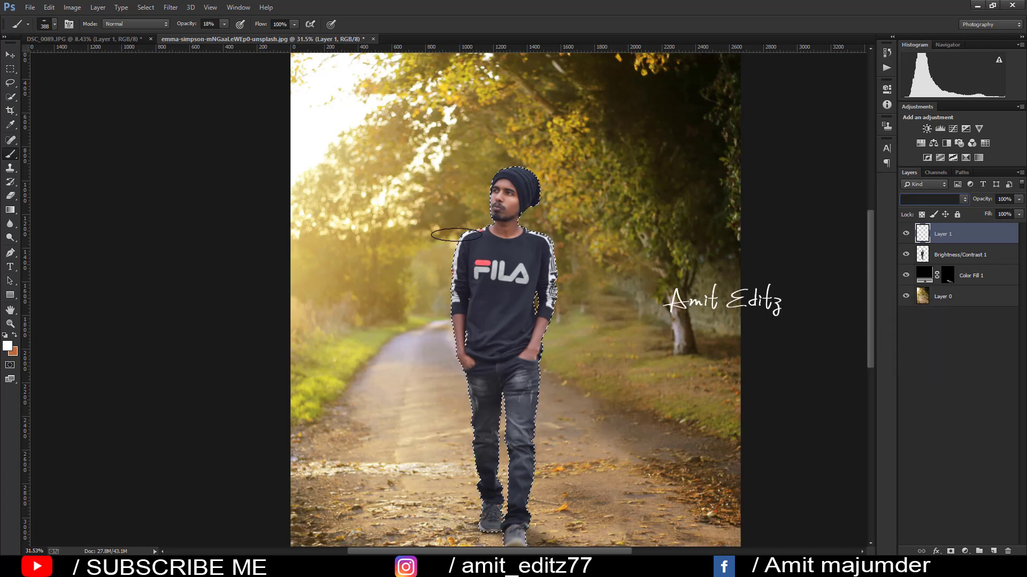
scroll(456, 234, up, 2)
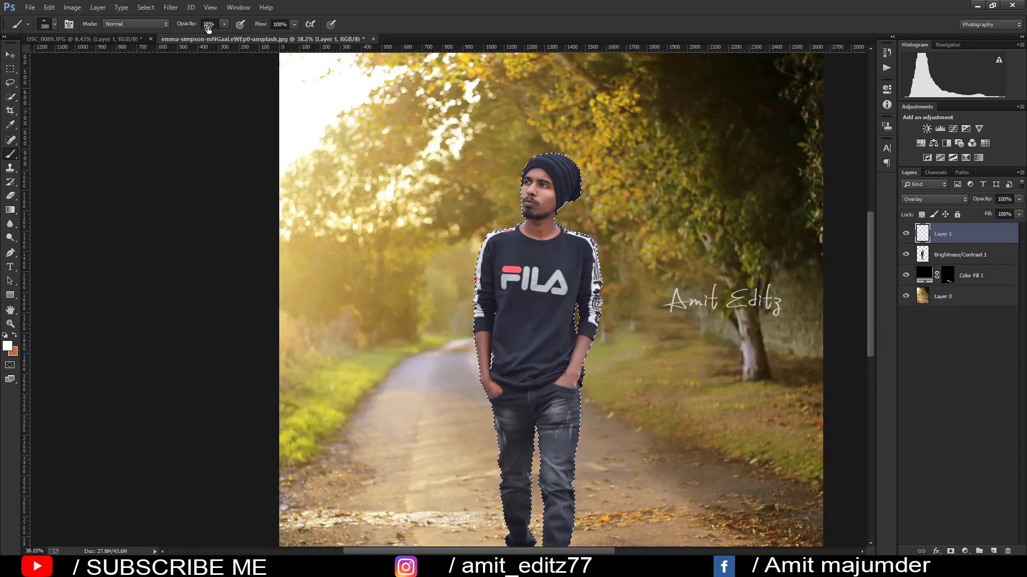
drag(208, 28, 221, 33)
text(43)
scroll(492, 199, up, 3)
scroll(514, 213, up, 3)
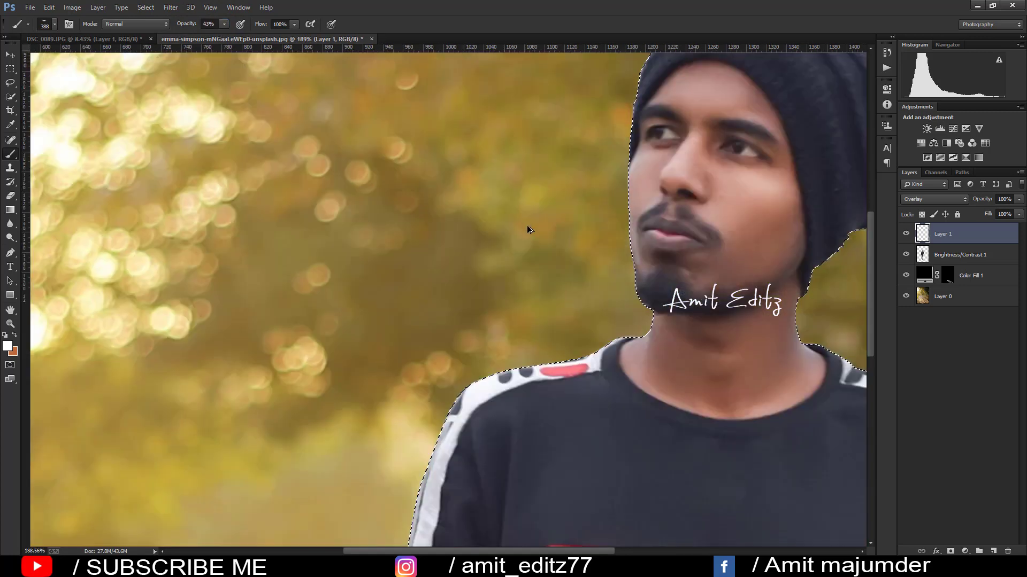
right_click(467, 204)
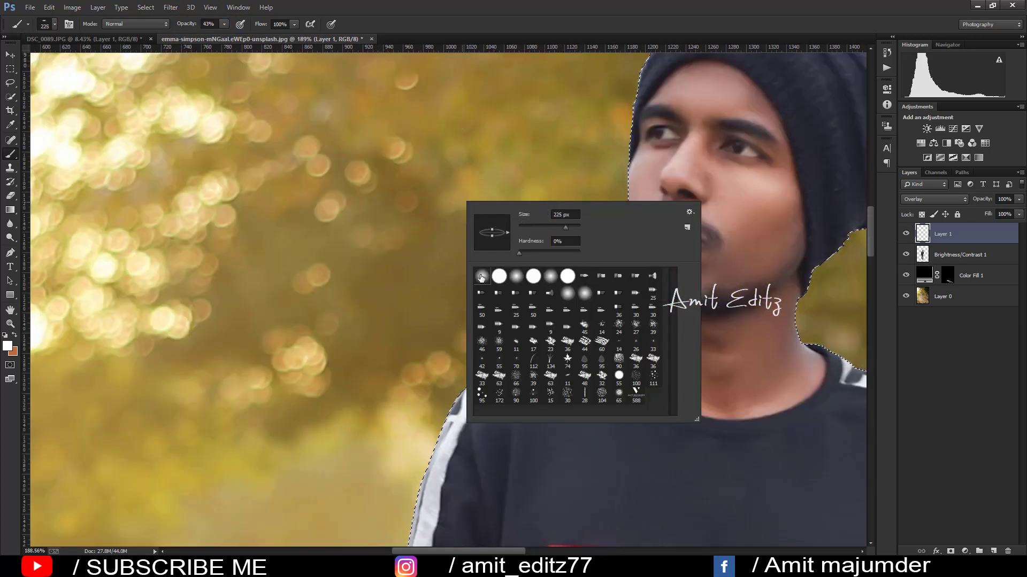
Paint white rim light along the left sleeve seam with a 33 px brush at 54% opacity
drag(470, 184, 353, 187)
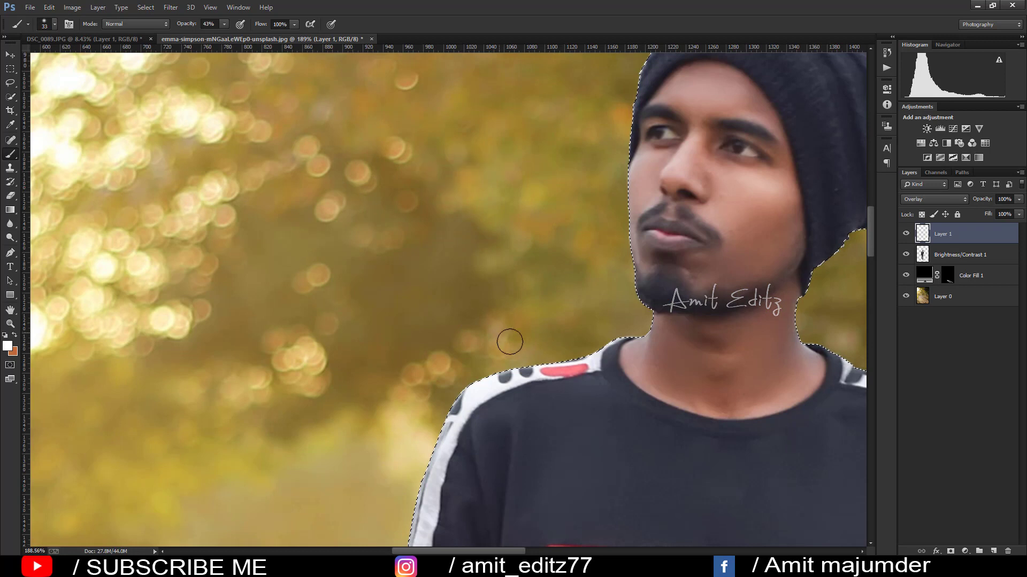
mouse_move(476, 371)
mouse_down()
mouse_move(523, 183)
mouse_move(428, 400)
mouse_move(430, 248)
mouse_up()
scroll(431, 247, down, 2)
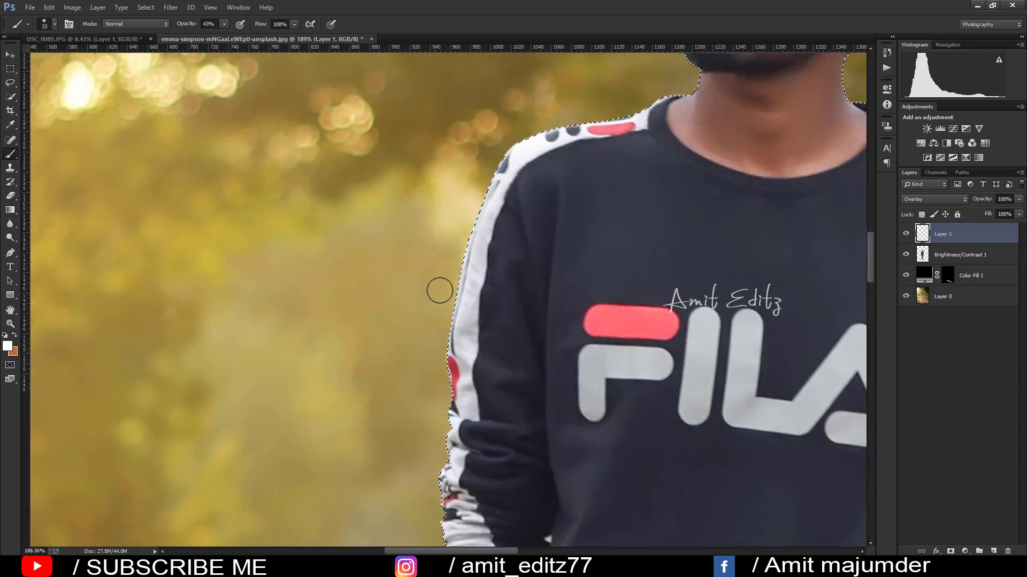
drag(440, 362, 428, 449)
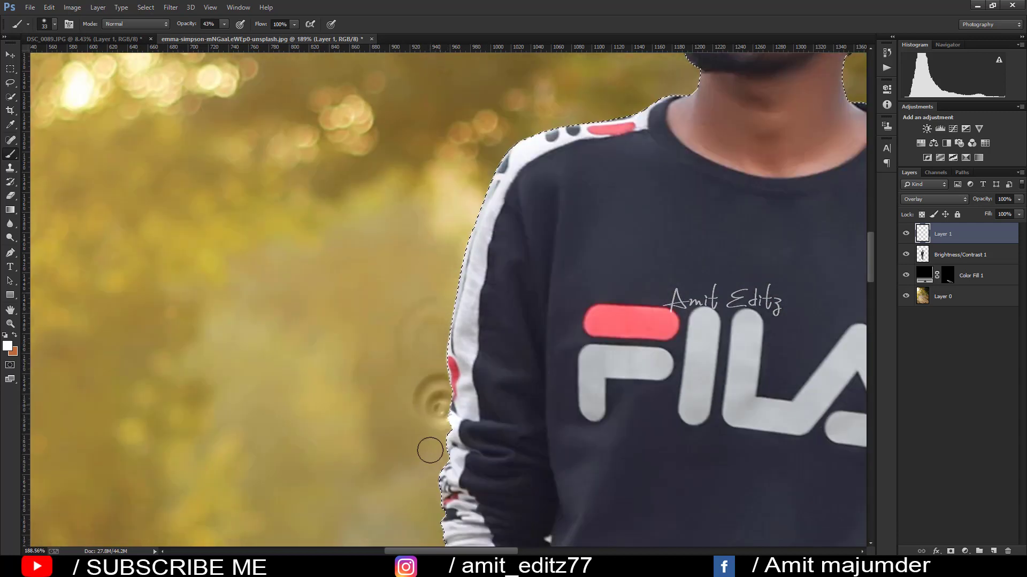
scroll(248, 172, down, 5)
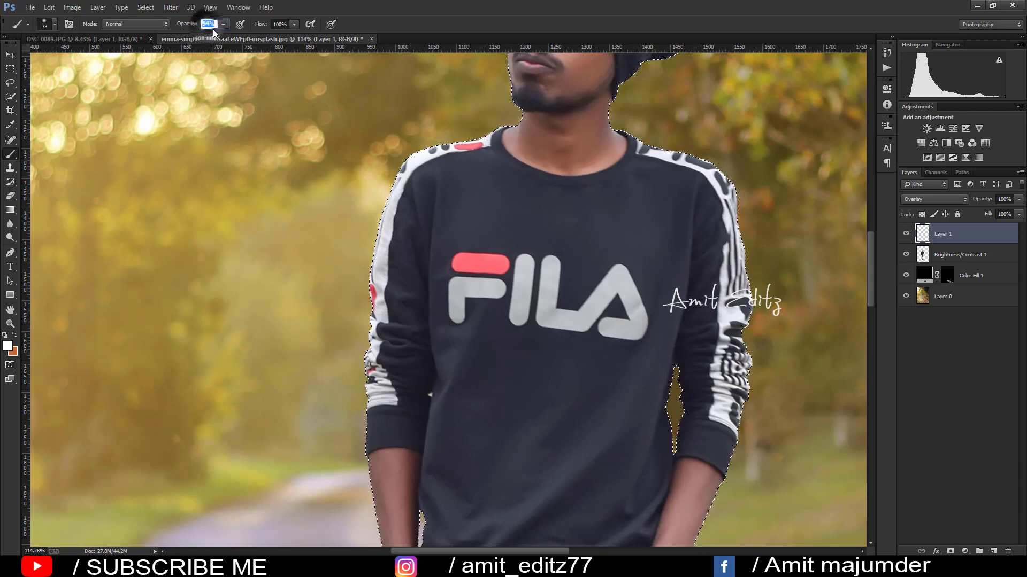
click(422, 136)
scroll(500, 121, up, 1)
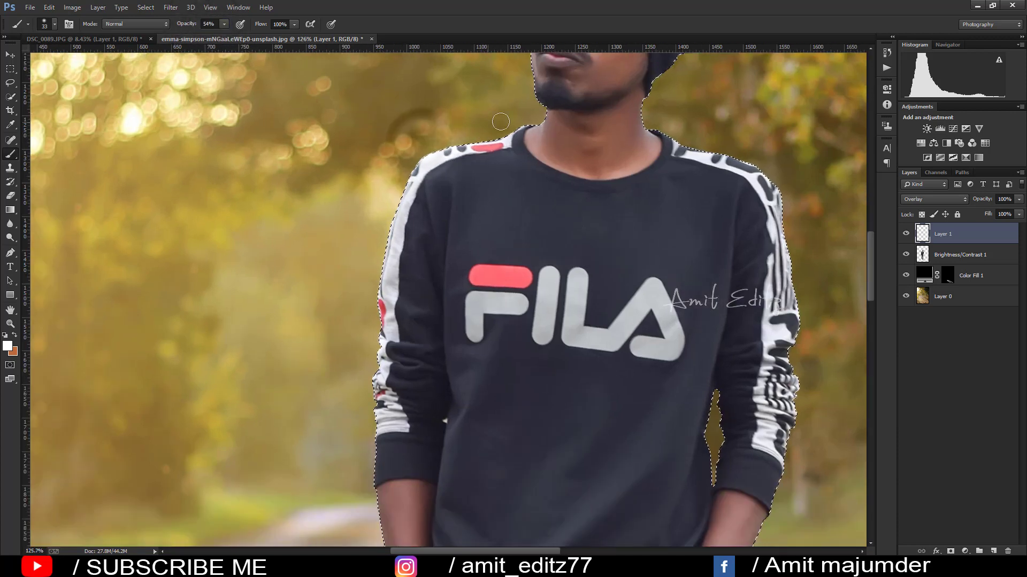
scroll(501, 121, up, 3)
scroll(481, 126, up, 2)
scroll(459, 129, up, 2)
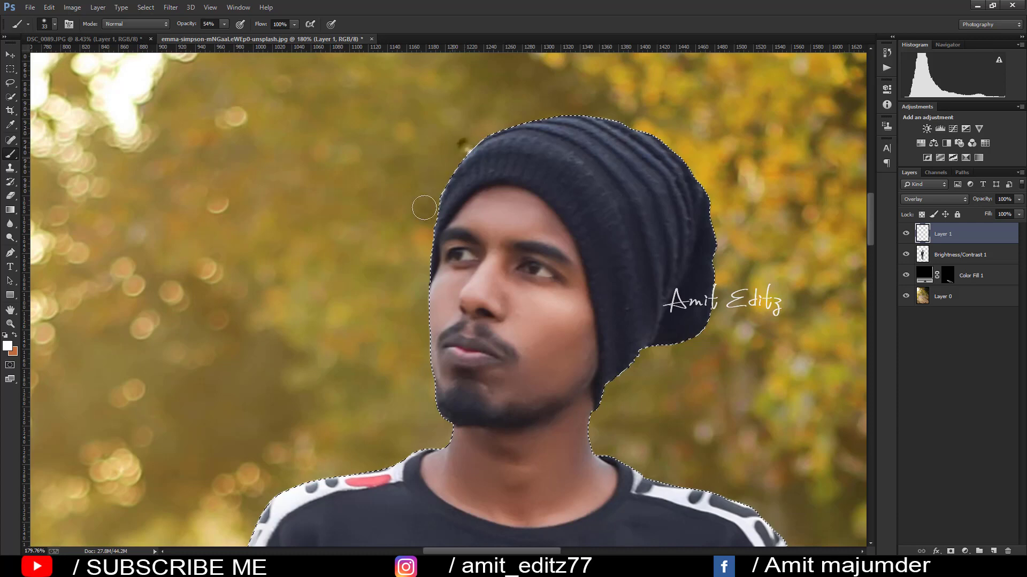
At 85% opacity, paint over the hat-edge speck, cheek and chin halos, and the shoulder edge
drag(459, 147, 425, 161)
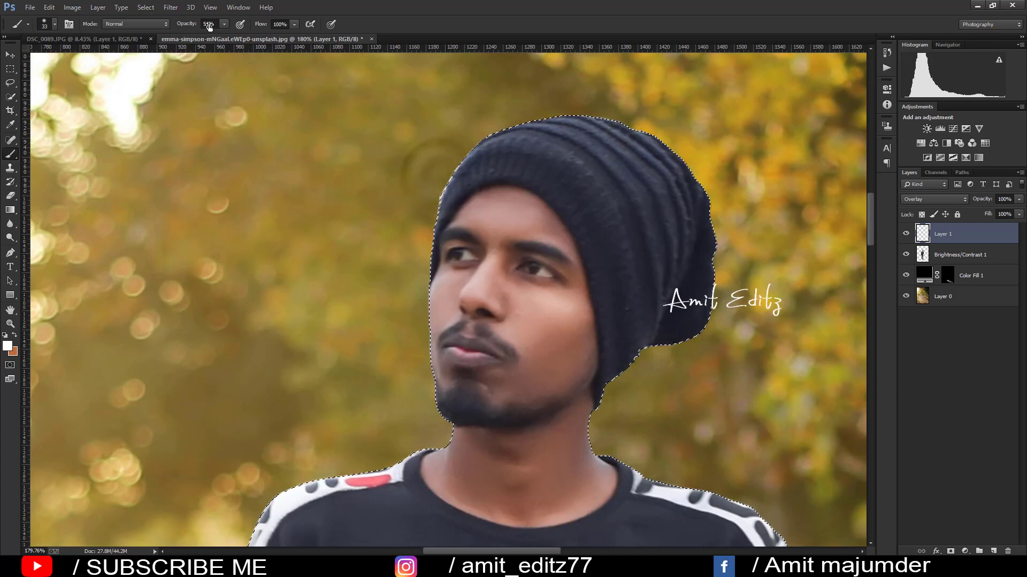
text(85)
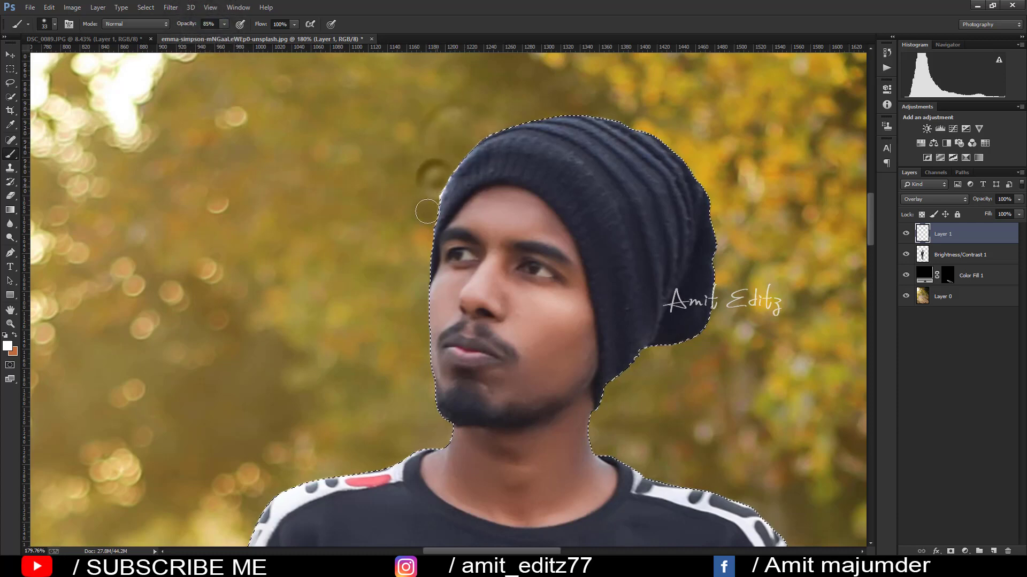
scroll(422, 220, down, 3)
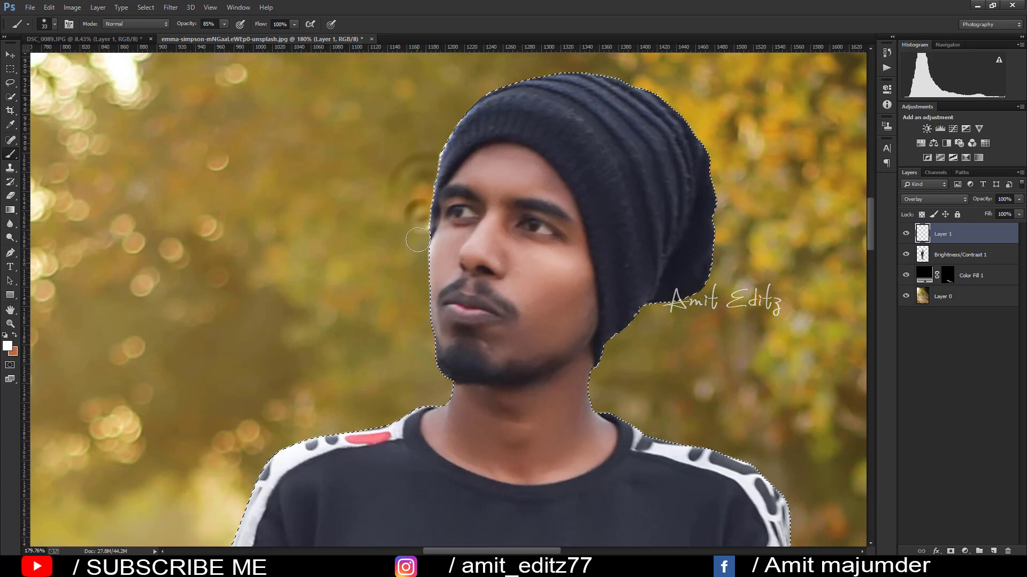
drag(406, 192, 423, 268)
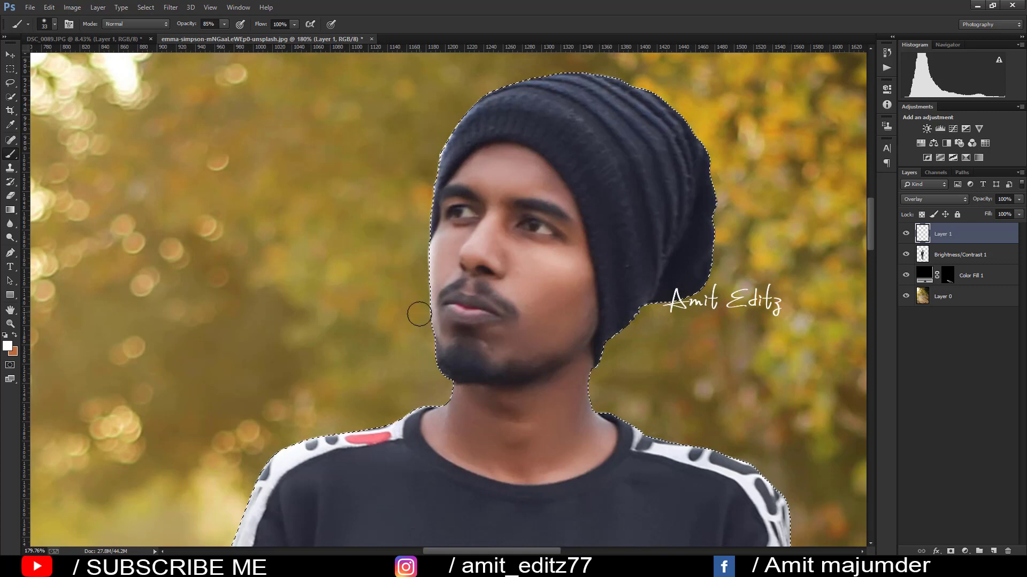
scroll(420, 321, down, 5)
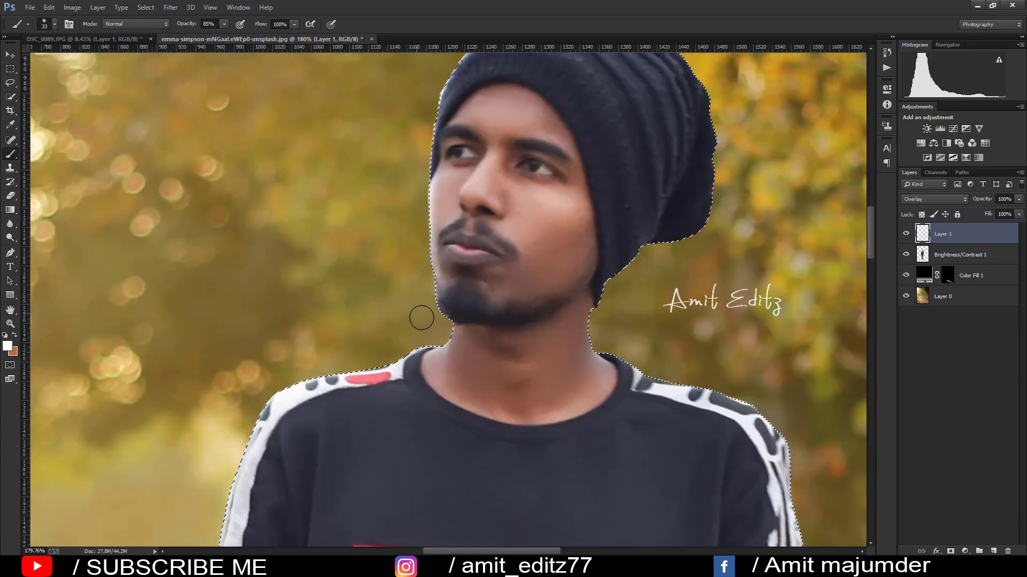
drag(438, 313, 379, 331)
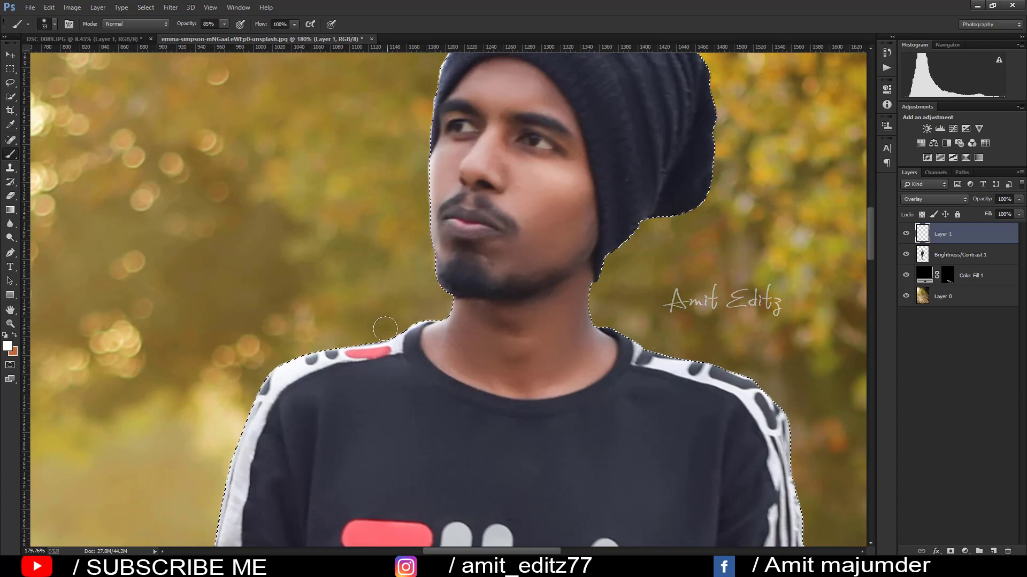
scroll(420, 204, down, 5)
scroll(419, 203, left, 4)
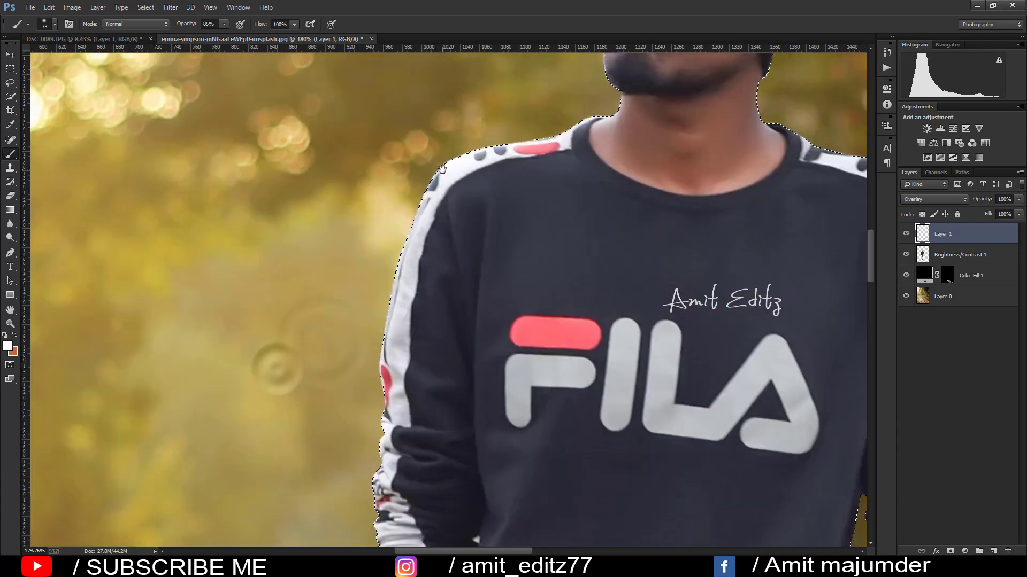
mouse_move(399, 201)
mouse_down()
mouse_move(408, 201)
mouse_move(378, 279)
mouse_move(363, 431)
mouse_up()
Paint rim light down the sleeve and forearm edge, covering the dark halo blobs
scroll(416, 133, down, 1)
scroll(416, 133, down, 6)
scroll(416, 133, left, 1)
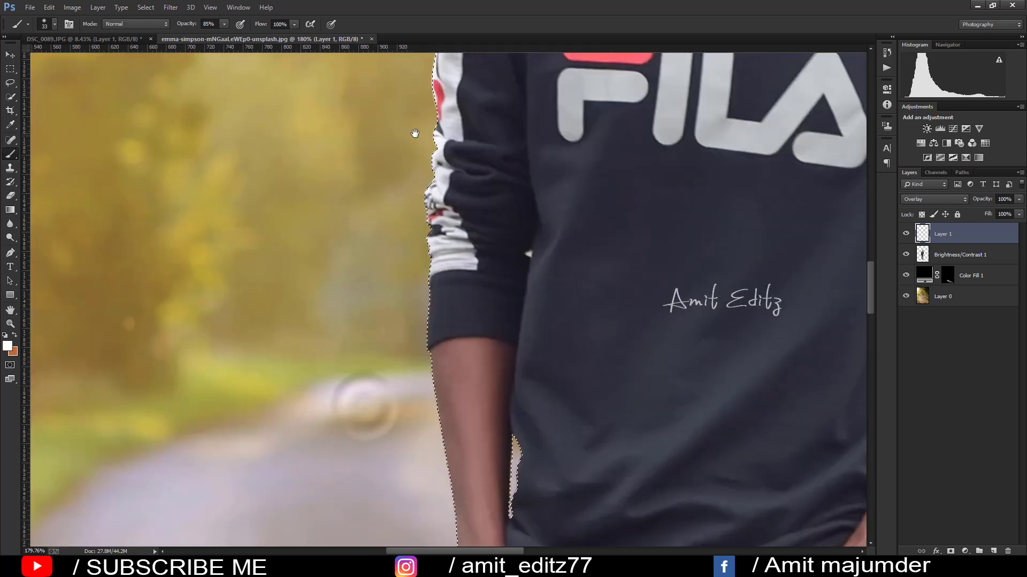
mouse_move(421, 176)
mouse_down()
mouse_move(423, 244)
mouse_move(421, 137)
mouse_up()
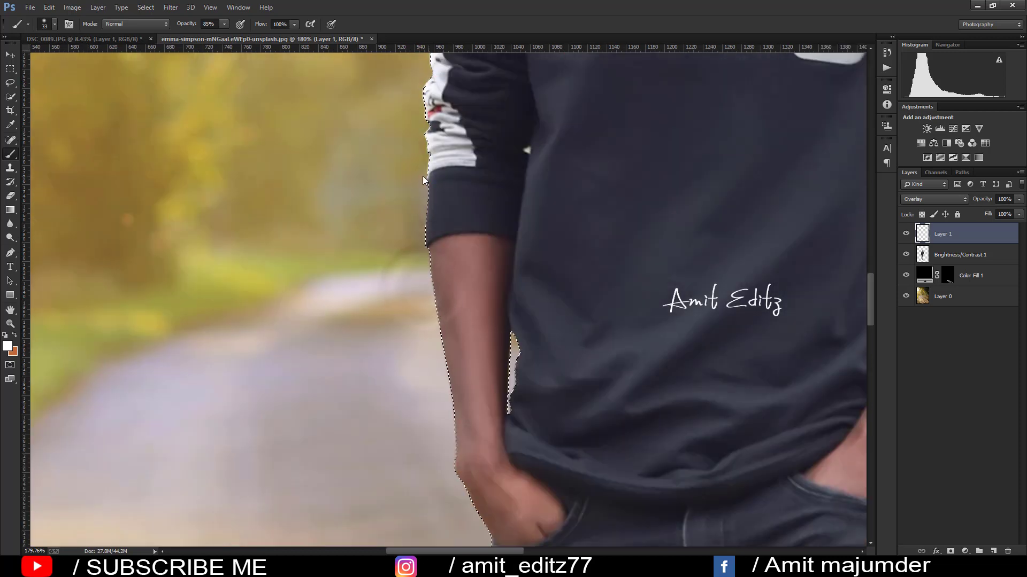
mouse_move(422, 175)
mouse_down()
mouse_move(422, 230)
mouse_move(419, 177)
mouse_up()
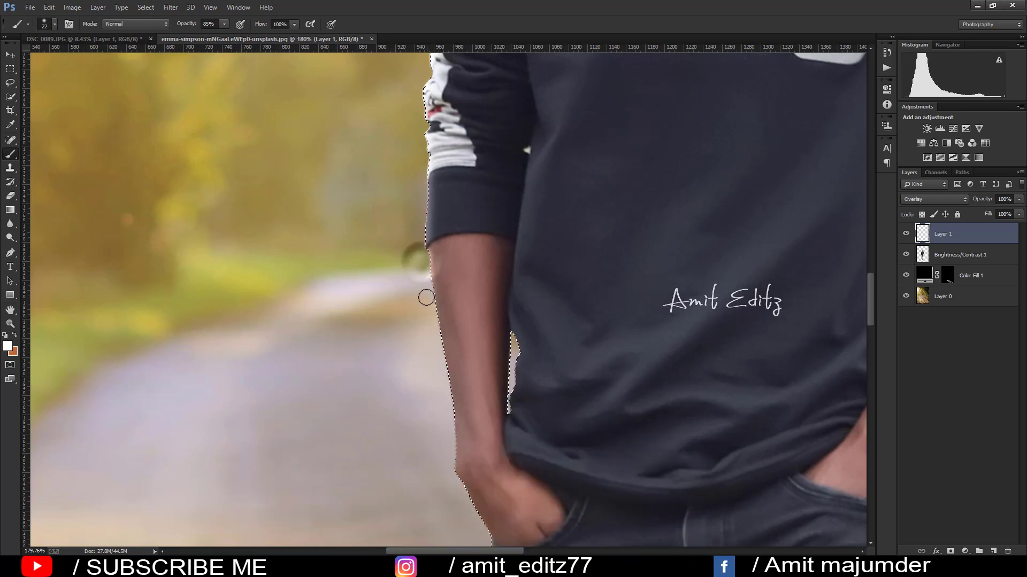
mouse_move(426, 297)
mouse_down()
mouse_move(424, 275)
mouse_move(447, 387)
mouse_up()
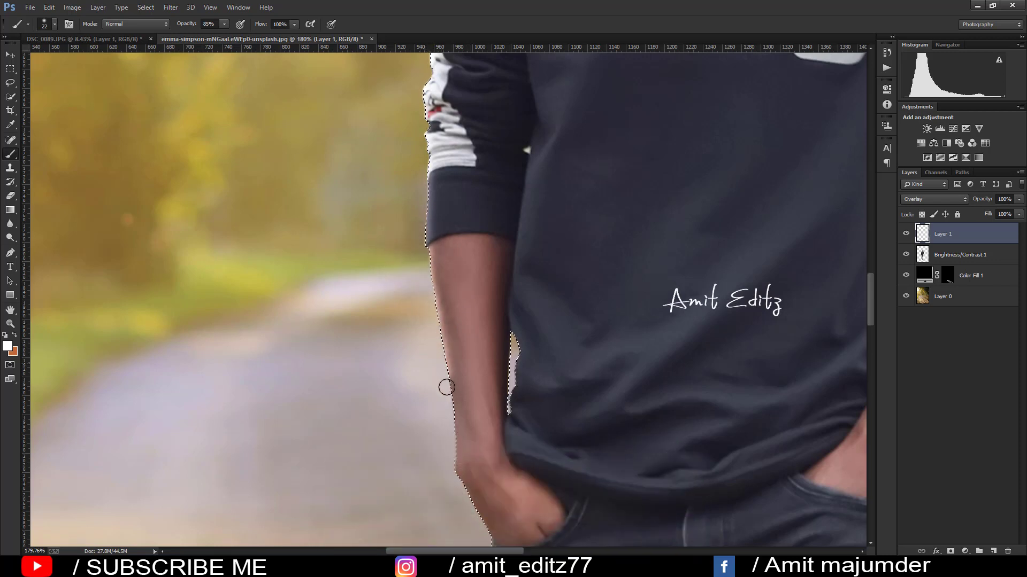
scroll(456, 448, down, 5)
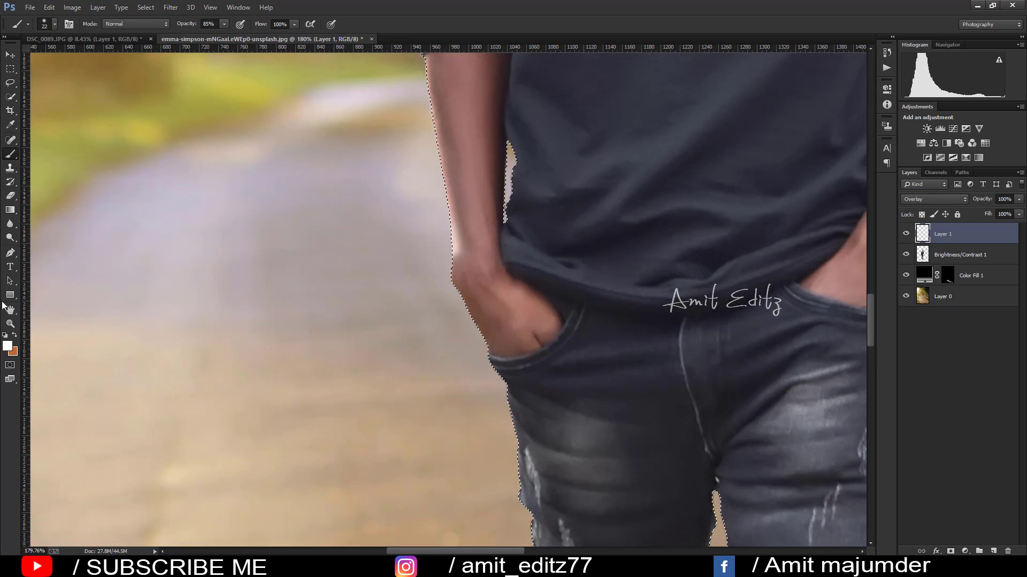
Paint over the halo spots beside the upper arm, hip and upper jeans edge
click(13, 351)
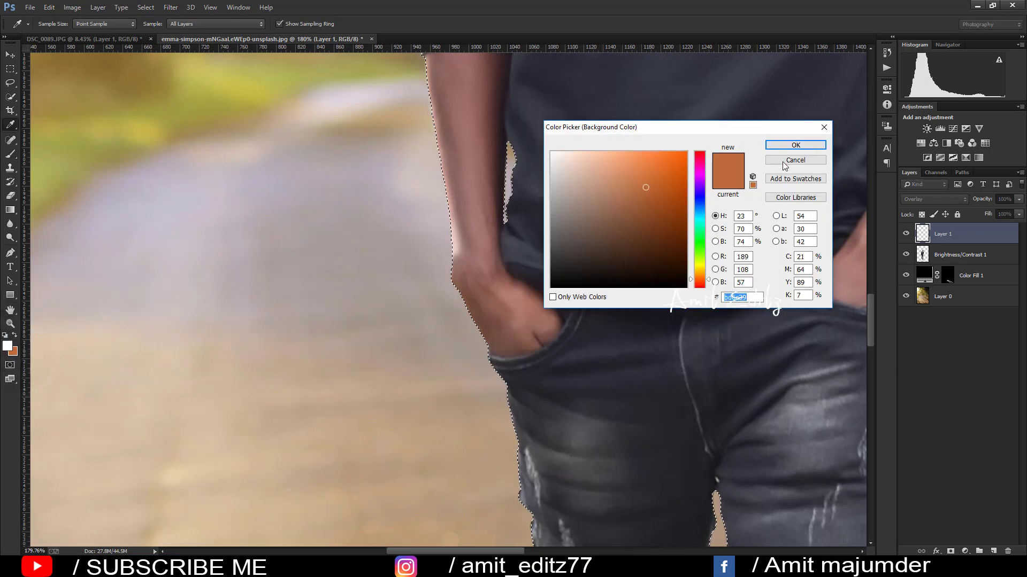
click(824, 128)
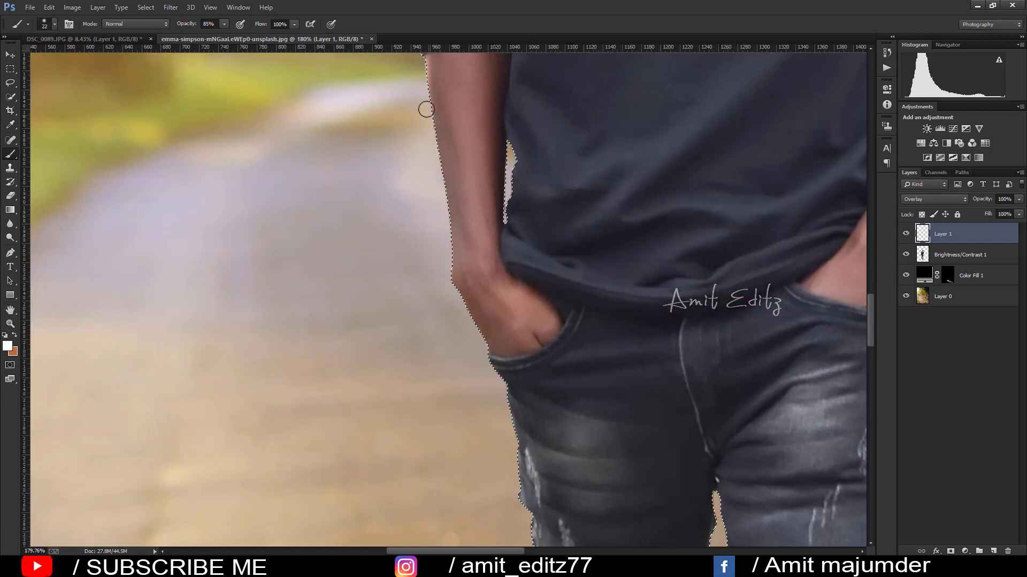
drag(414, 73, 435, 99)
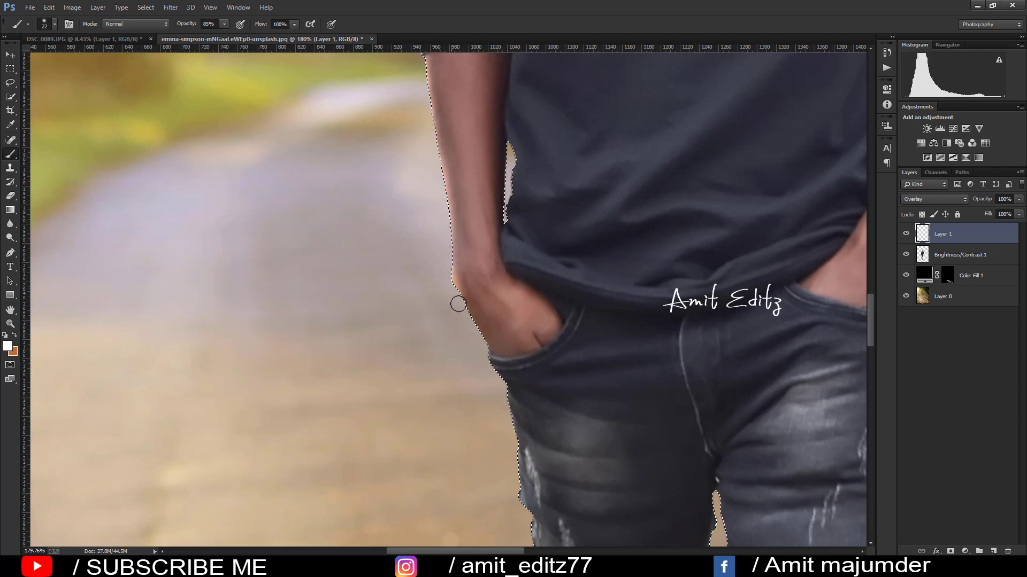
scroll(471, 344, down, 5)
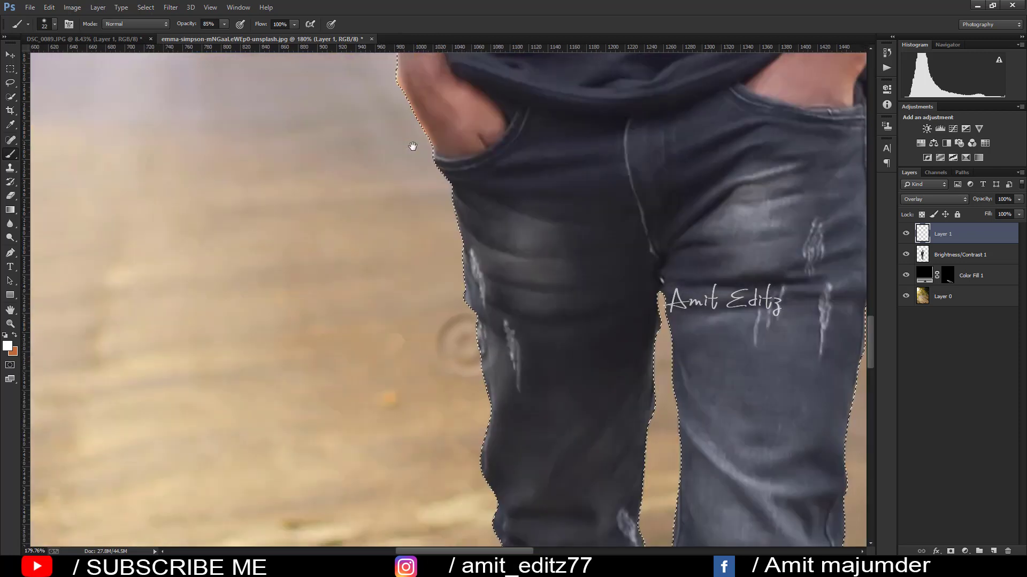
drag(430, 160, 438, 174)
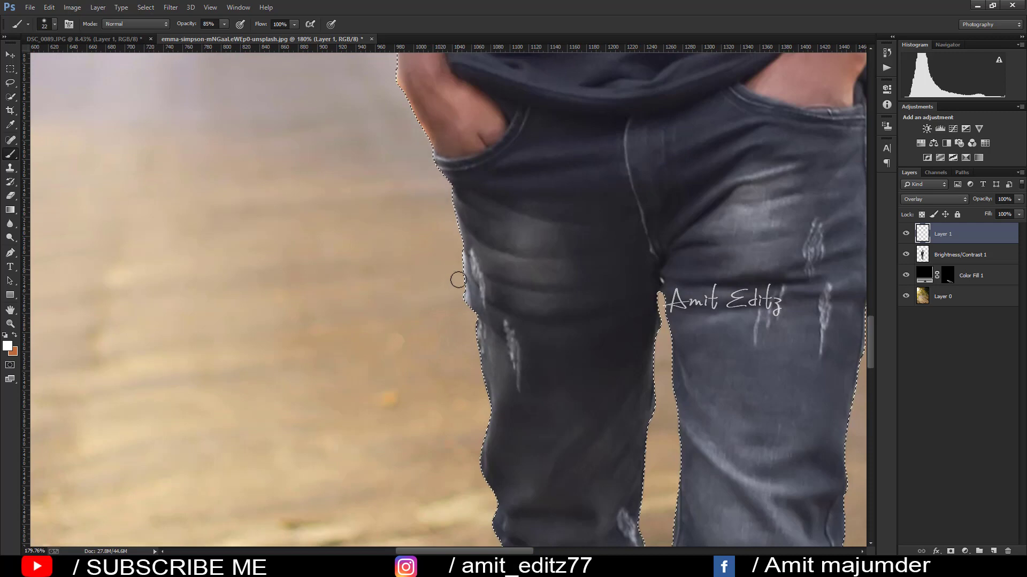
drag(464, 303, 459, 150)
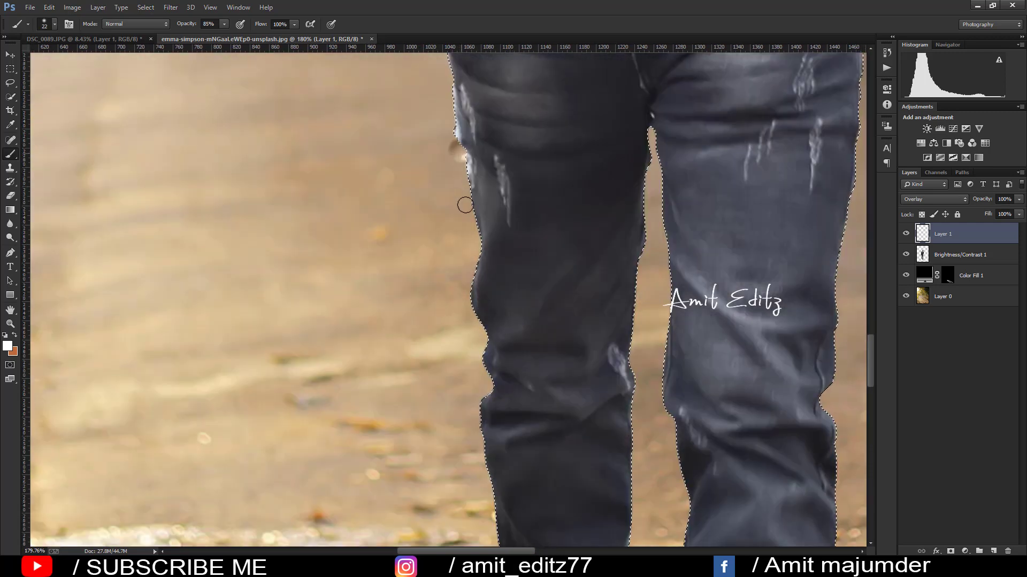
drag(465, 205, 475, 246)
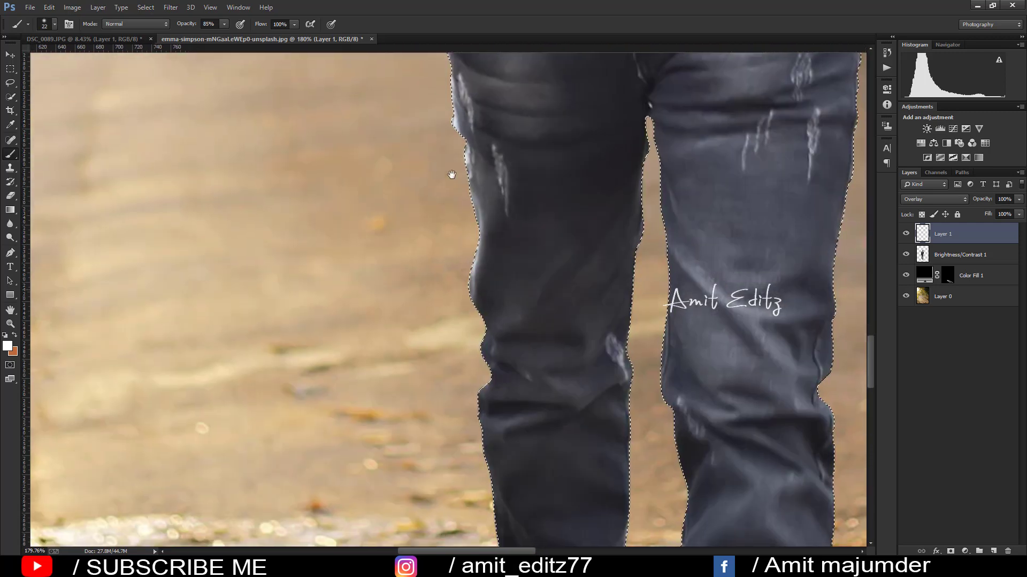
Cover the brown and dark spots beside the lower jeans and smooth the edge near the cuff
drag(468, 308, 462, 161)
drag(444, 127, 459, 161)
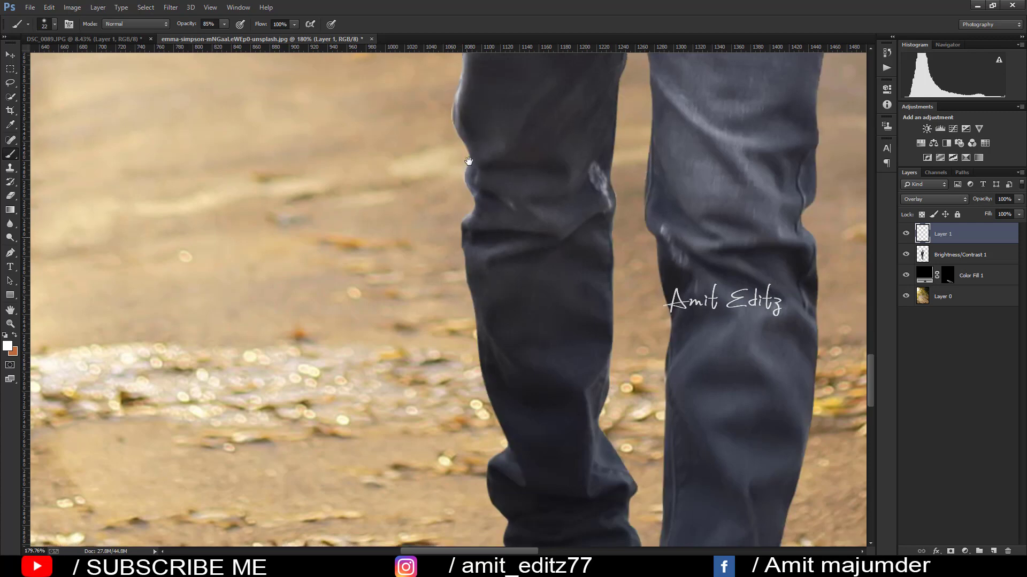
mouse_move(459, 227)
mouse_down()
mouse_move(466, 124)
mouse_move(462, 134)
mouse_up()
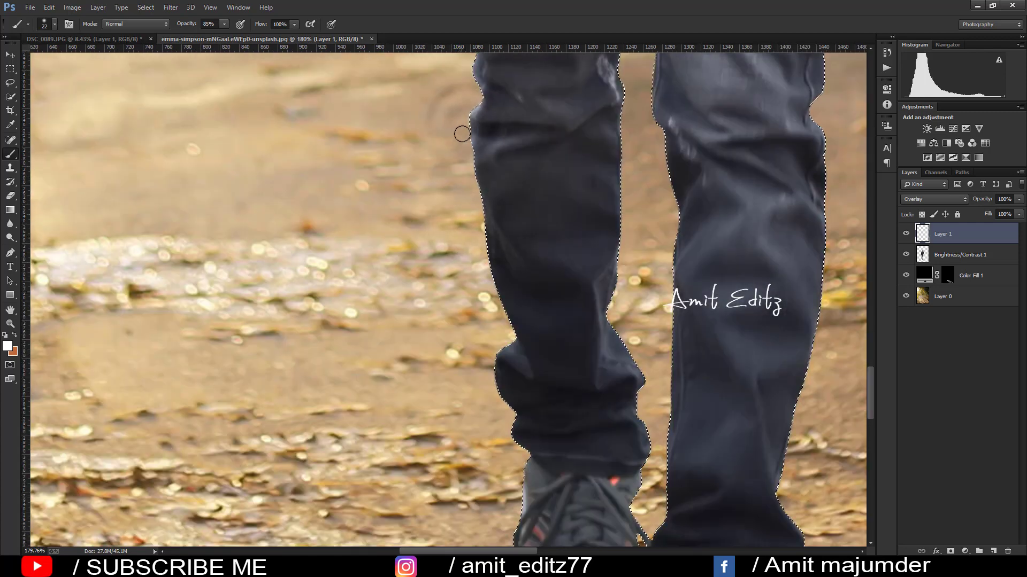
drag(480, 237, 470, 108)
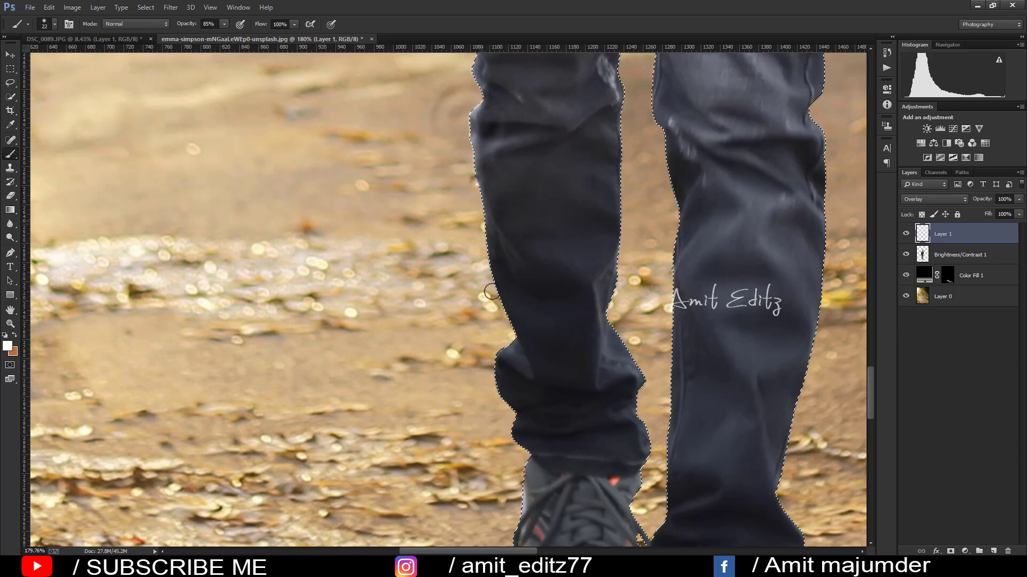
drag(473, 204, 477, 151)
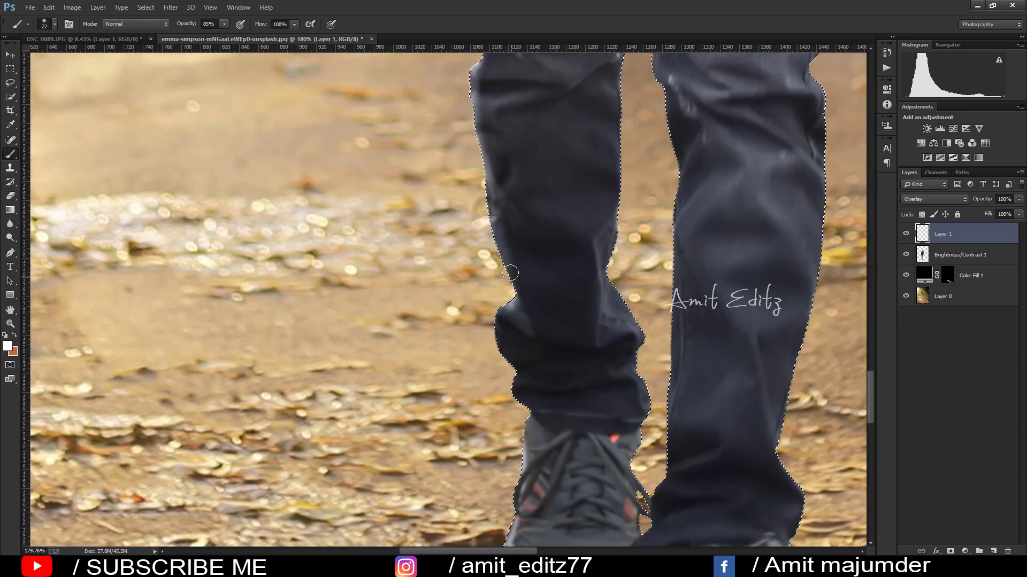
scroll(492, 299, down, 1)
scroll(489, 288, down, 2)
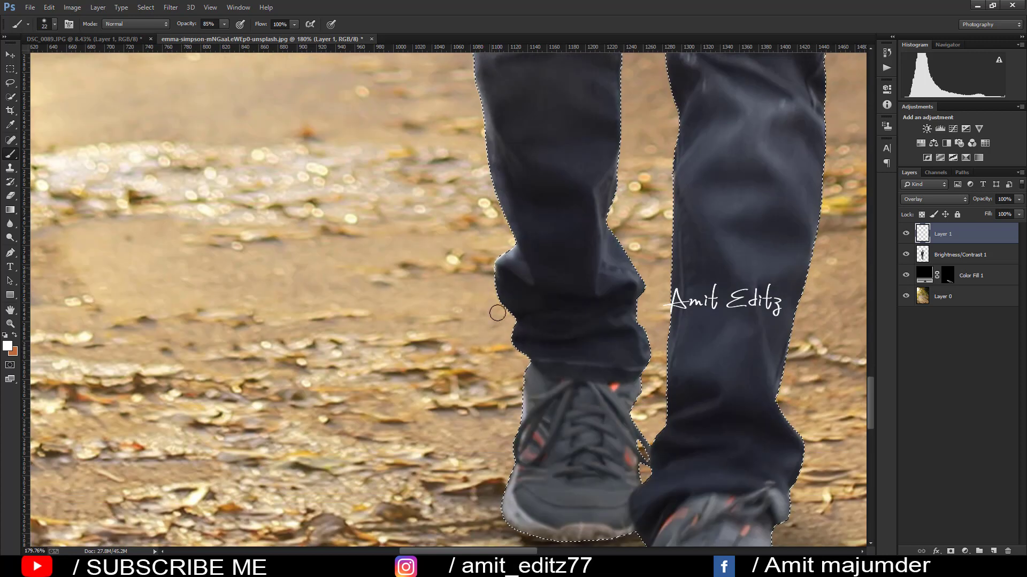
mouse_move(488, 282)
mouse_down()
mouse_move(519, 397)
mouse_move(527, 213)
mouse_up()
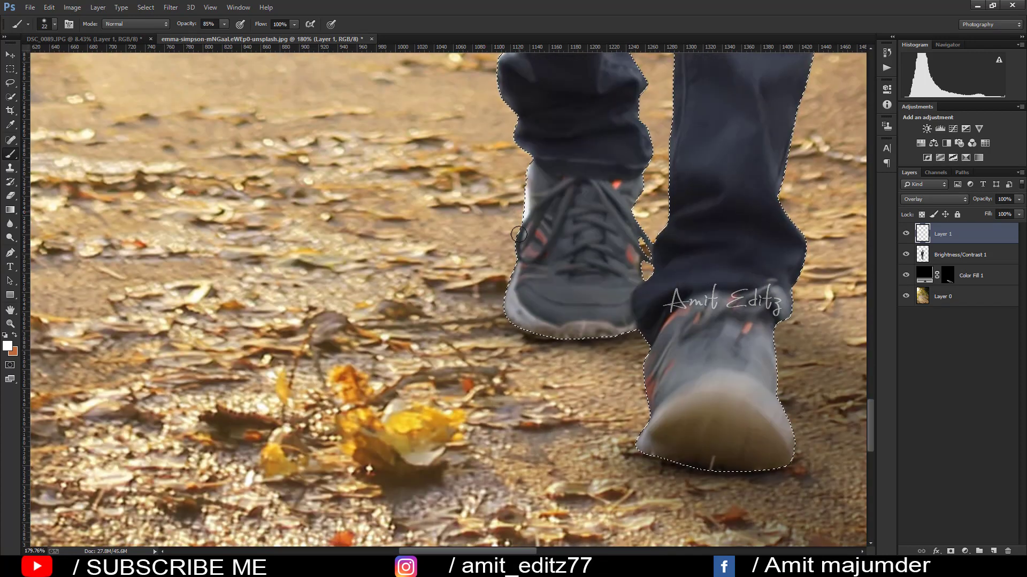
Paint a light rim along the left sleeve edge
scroll(497, 238, down, 3)
scroll(496, 239, down, 4)
scroll(489, 160, down, 2)
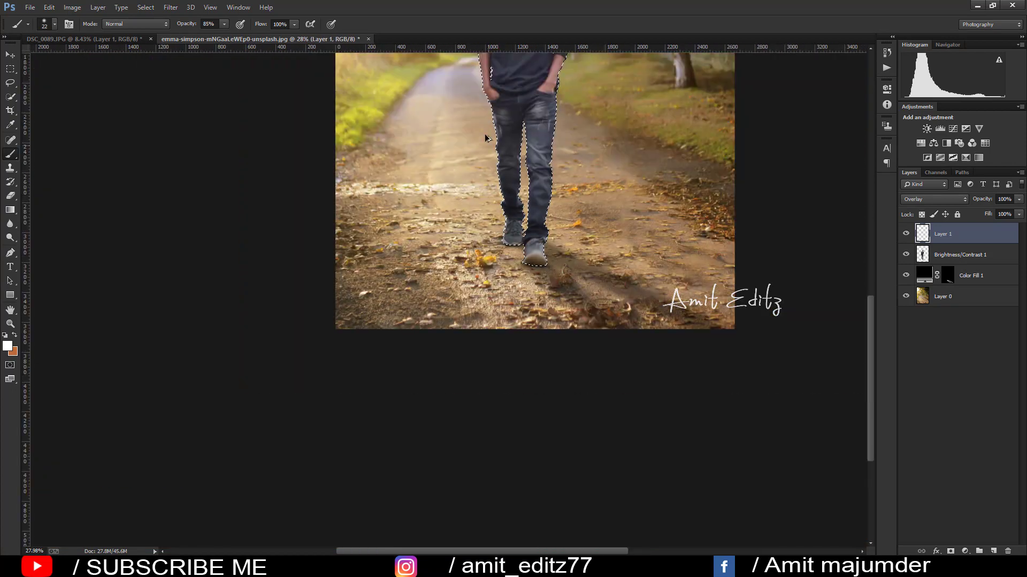
scroll(486, 138, down, 2)
scroll(408, 303, up, 3)
scroll(408, 303, up, 3)
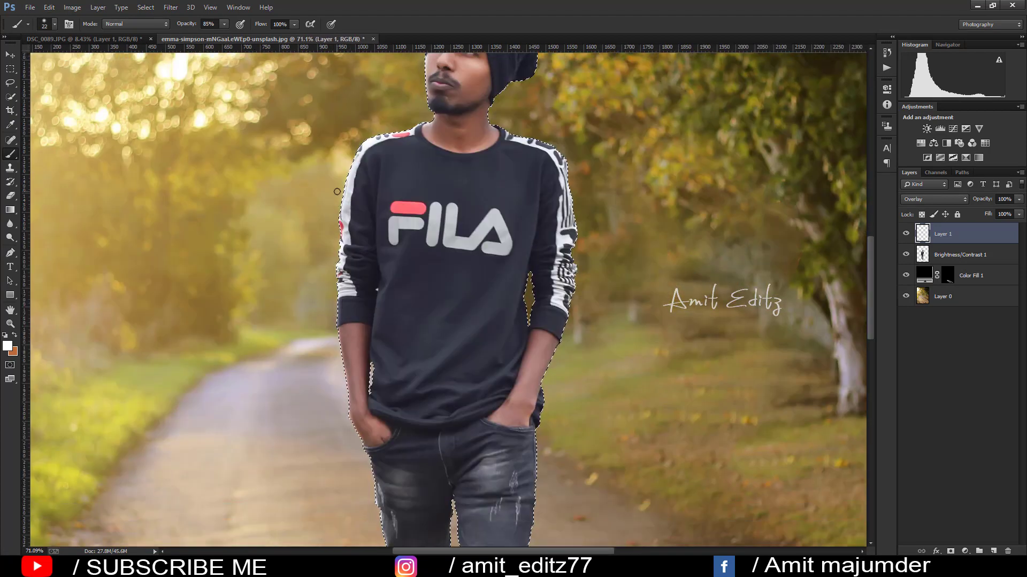
mouse_move(345, 157)
mouse_down()
mouse_move(328, 218)
mouse_move(320, 340)
mouse_move(346, 448)
mouse_move(346, 169)
mouse_up()
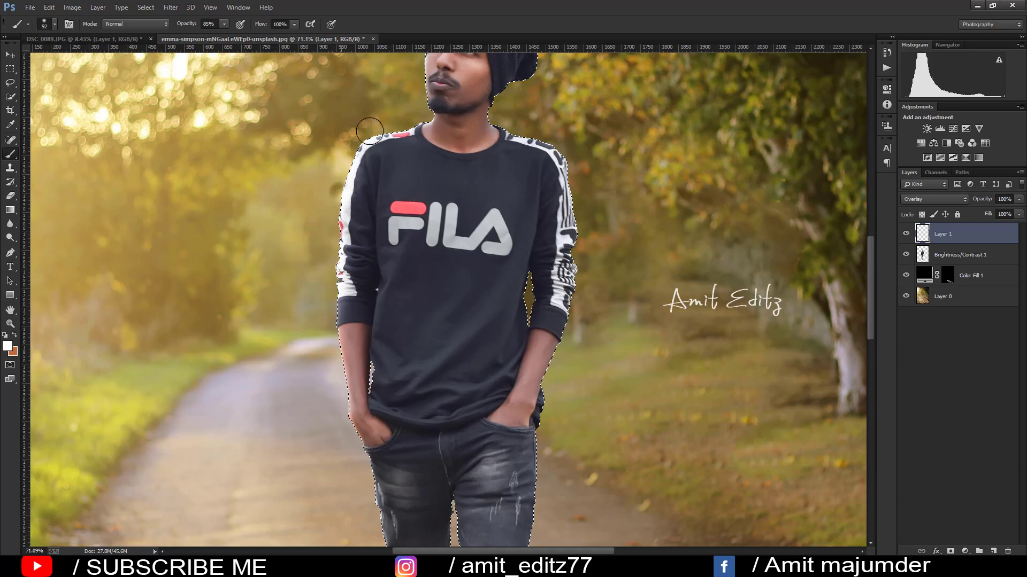
Brighten the left jeans edge from thigh to lower leg, then view the whole image
scroll(408, 161, up, 5)
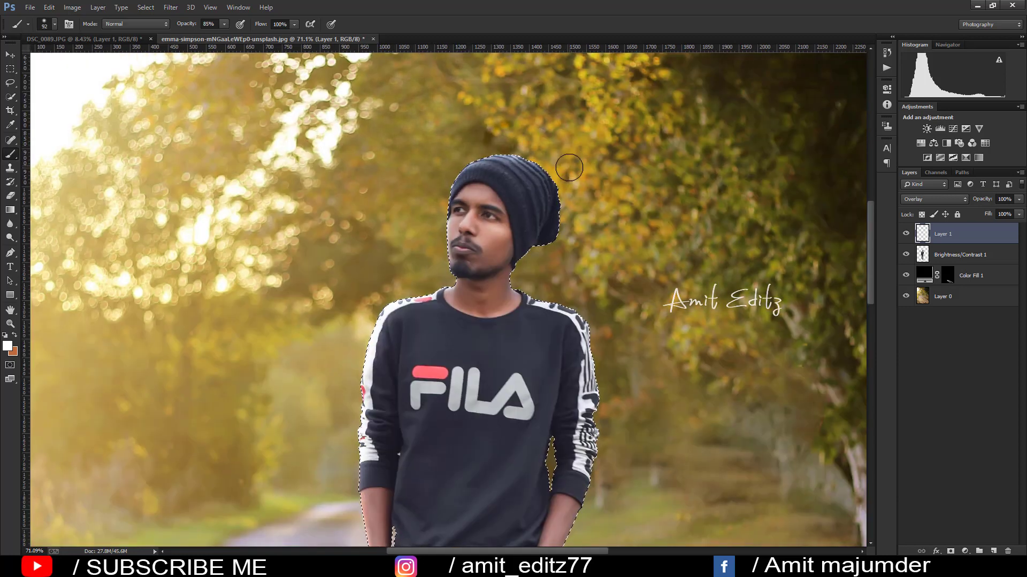
scroll(545, 245, down, 1)
scroll(623, 311, down, 2)
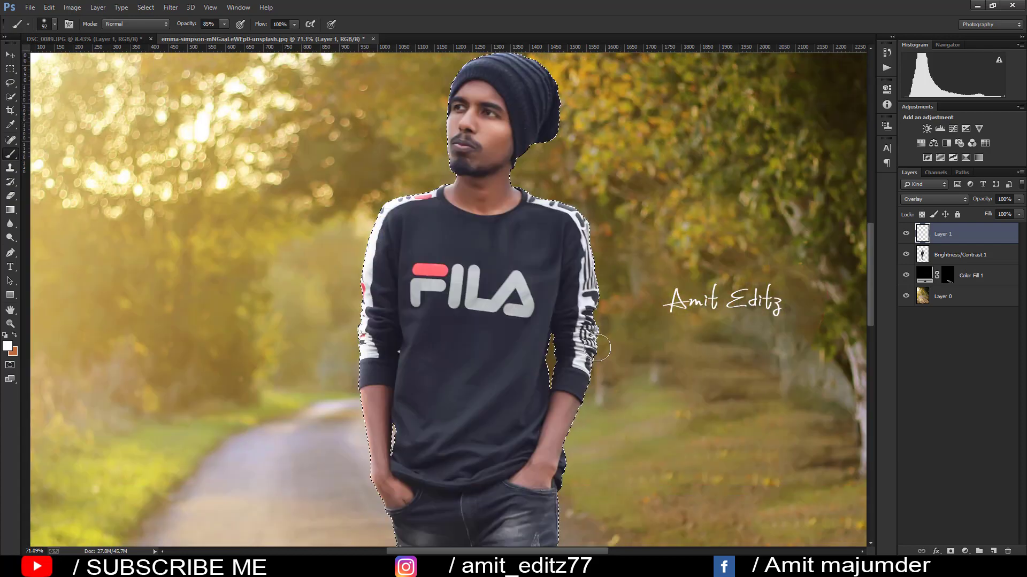
scroll(470, 389, down, 2)
alt+scroll(436, 399, down, 3)
scroll(436, 399, down, 2)
alt+scroll(449, 513, up, 3)
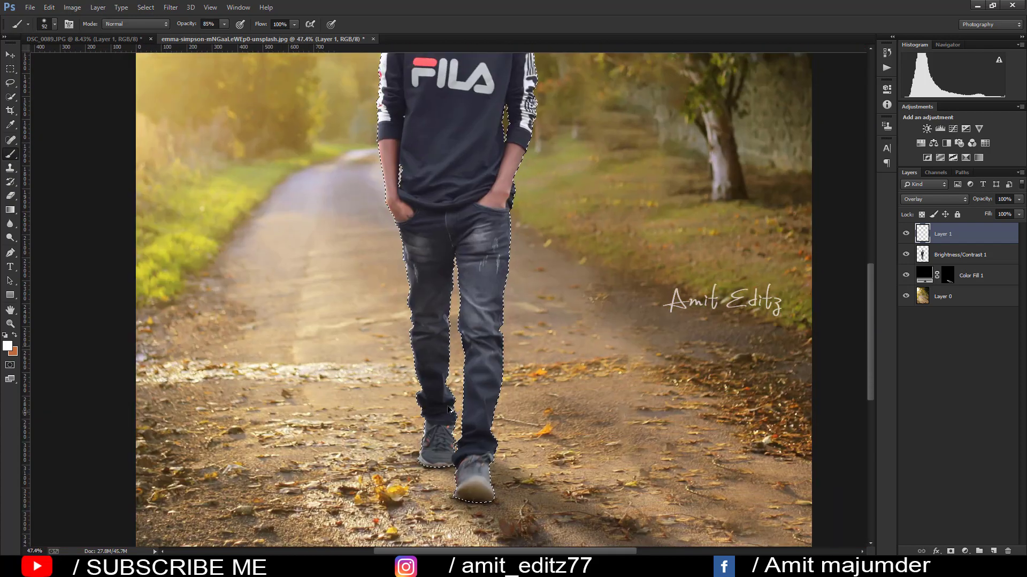
drag(366, 174, 377, 241)
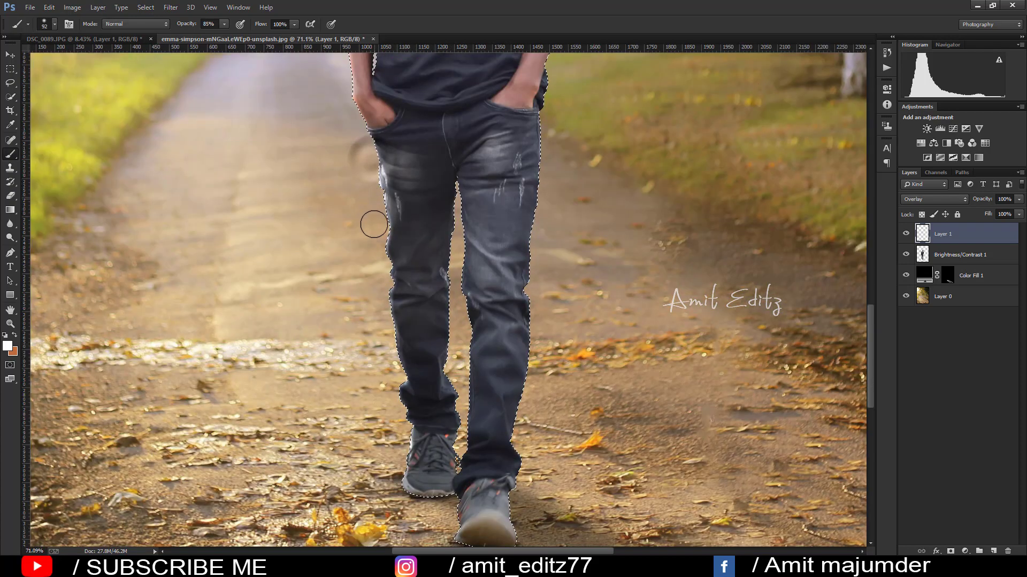
drag(379, 289, 402, 415)
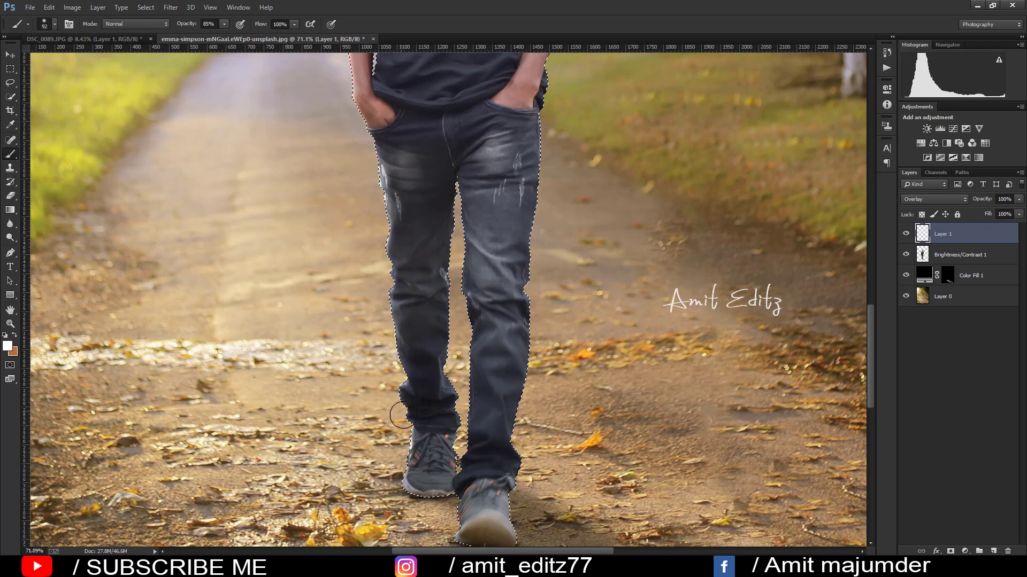
scroll(382, 294, up, 5)
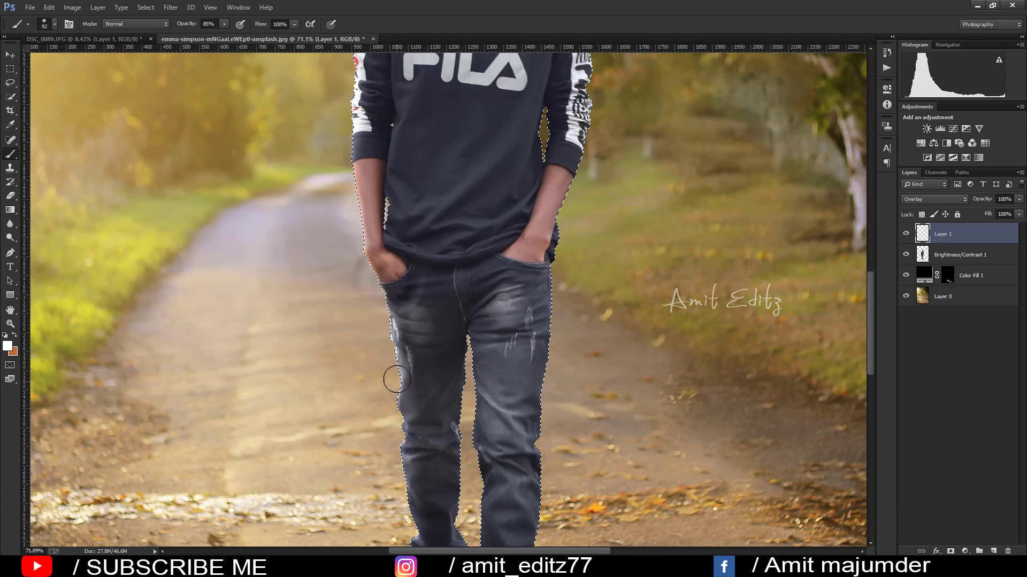
scroll(370, 279, down, 2)
scroll(348, 229, down, 2)
scroll(349, 229, down, 3)
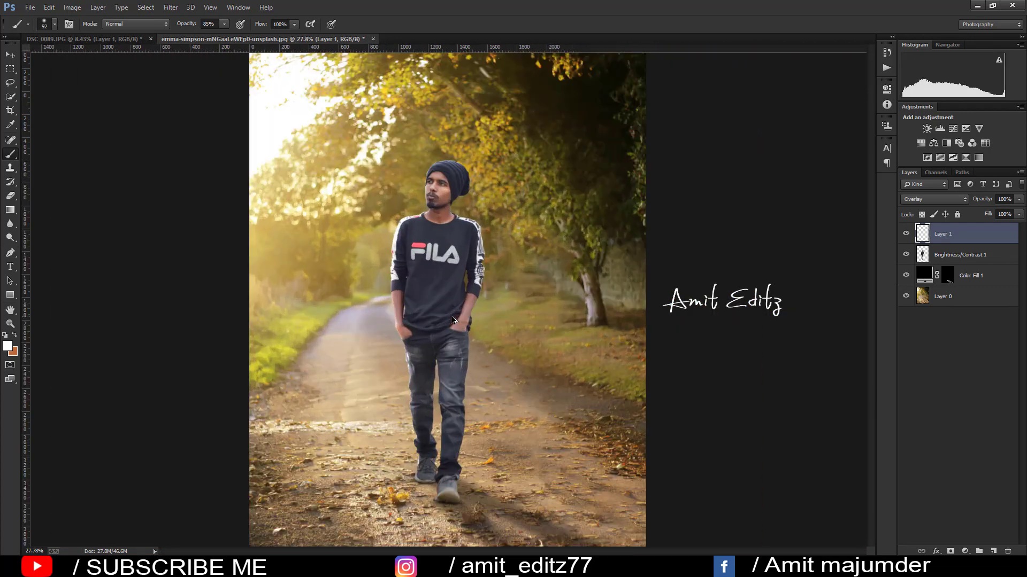
scroll(458, 317, up, 3)
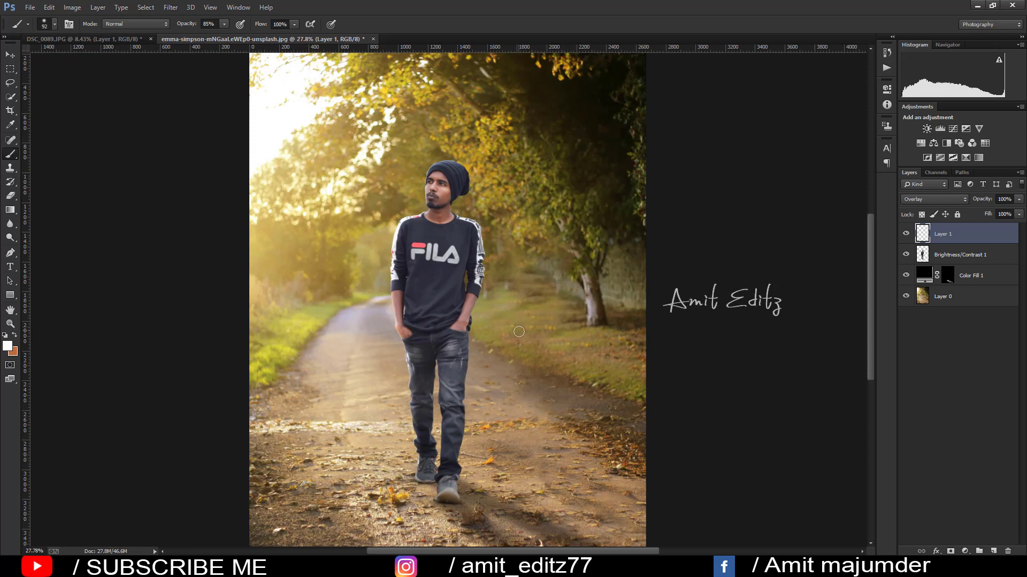
Toggle Layer 1's visibility to compare the rim light before and after
click(906, 237)
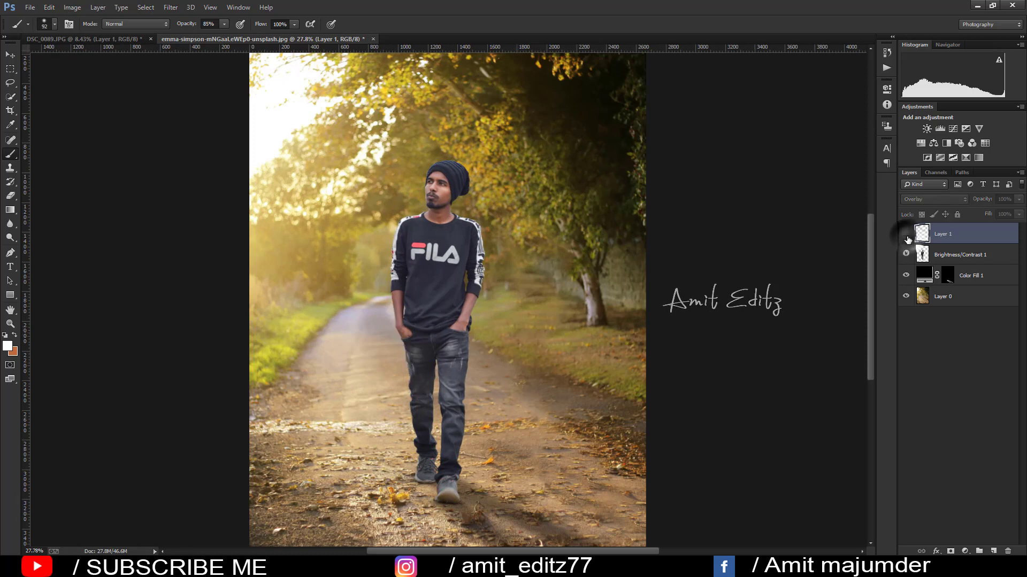
click(907, 236)
click(907, 237)
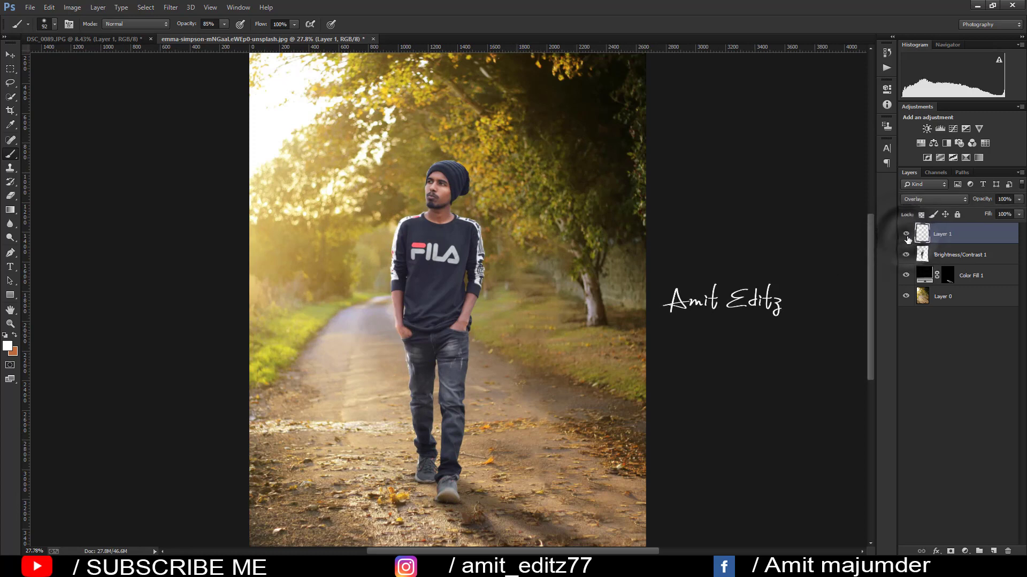
click(907, 237)
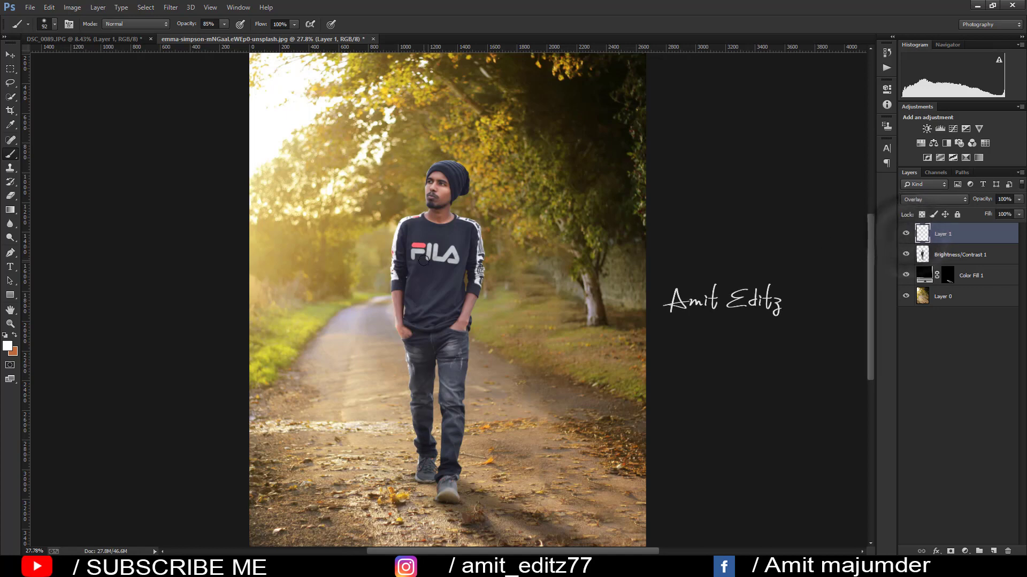
scroll(353, 284, down, 3)
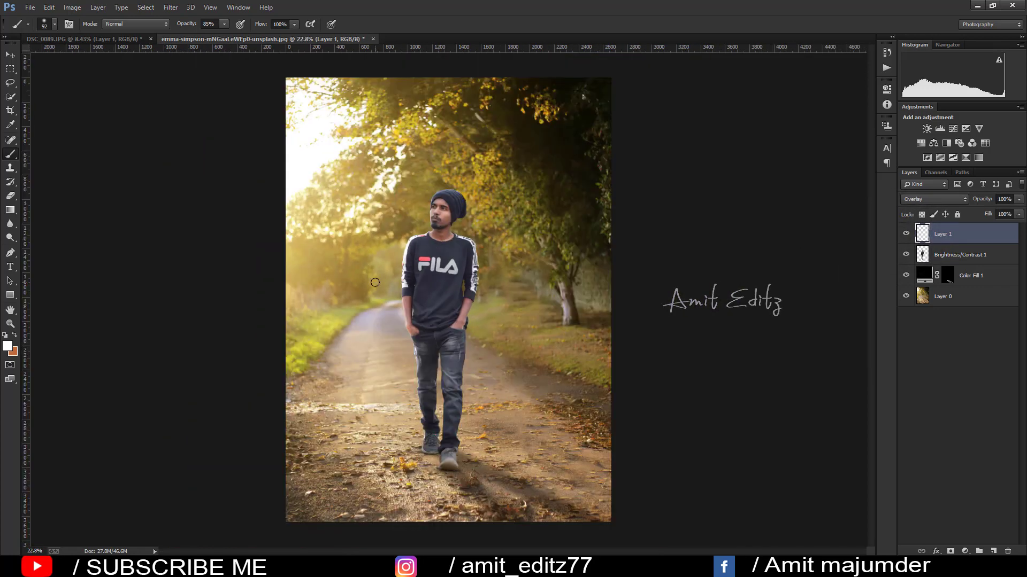
scroll(379, 285, down, 1)
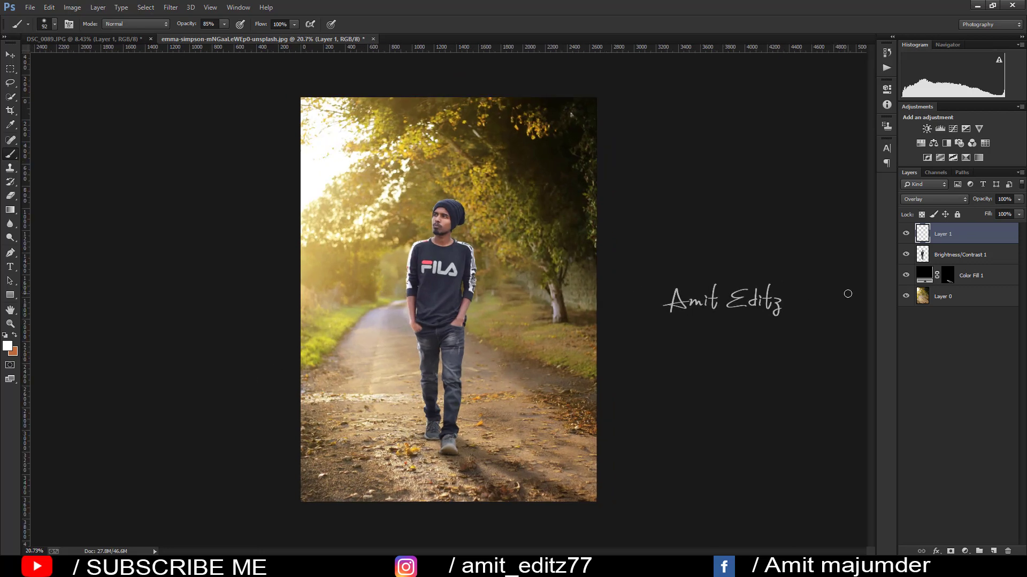
Stamp all visible layers into Layer 2 with Ctrl+Shift+Alt+E and duplicate it
key(ctrl+alt+shift+e)
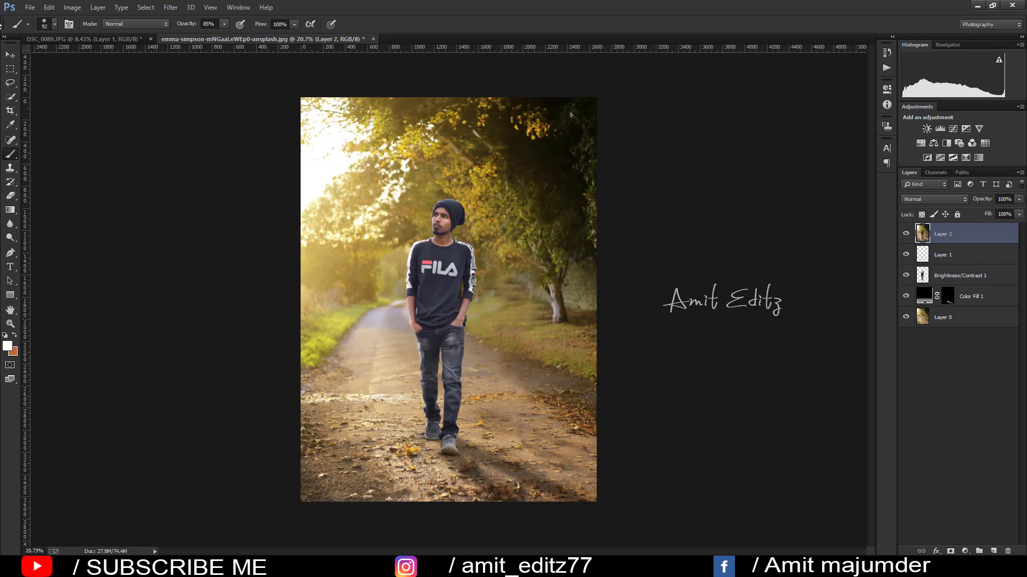
click(10, 110)
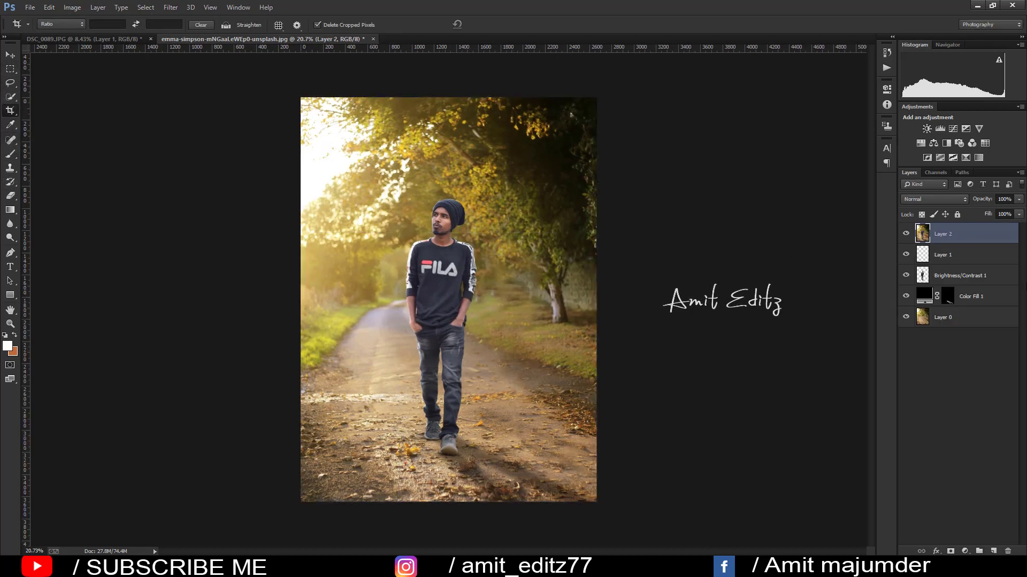
drag(961, 237, 993, 551)
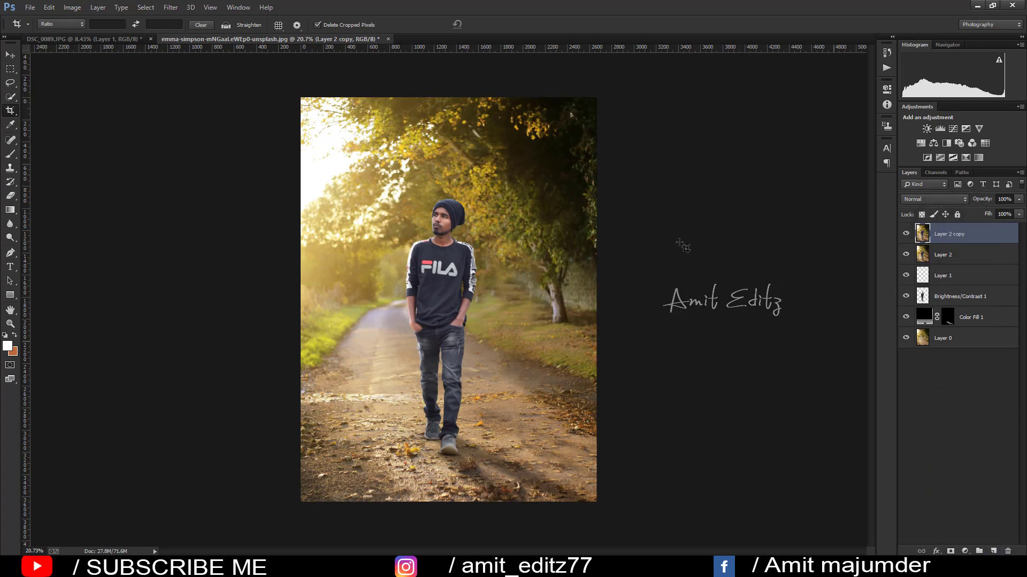
click(171, 8)
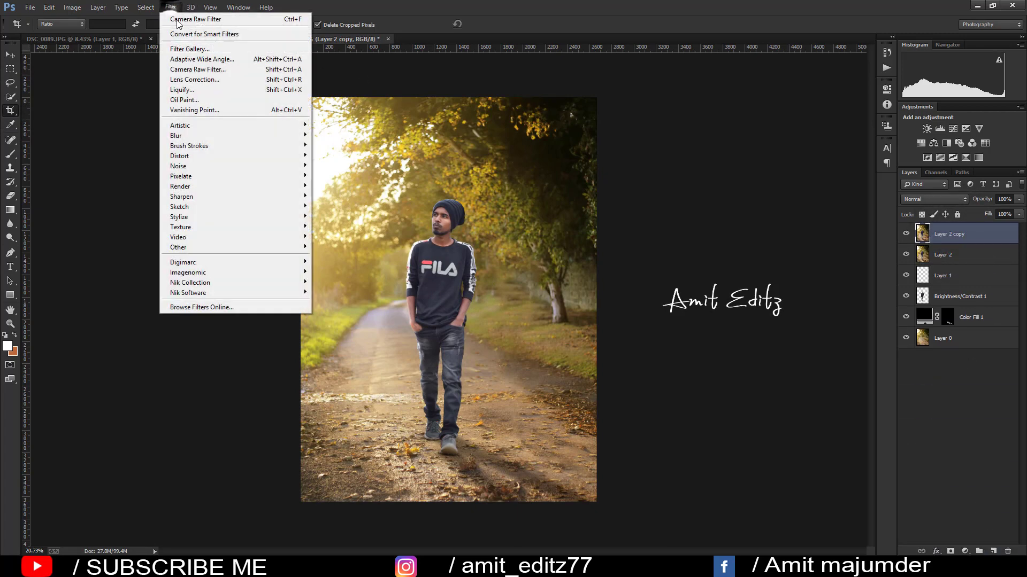
In Camera Raw, set Temperature +1, Tint -6, Contrast +8, Shadows -8, Whites +8, Clarity +4
click(203, 67)
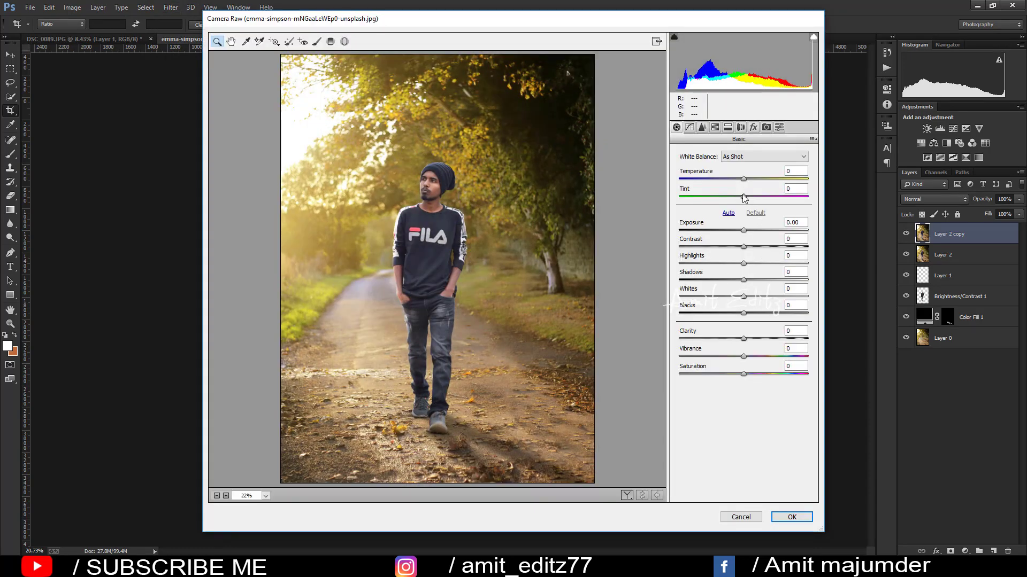
drag(731, 196, 730, 197)
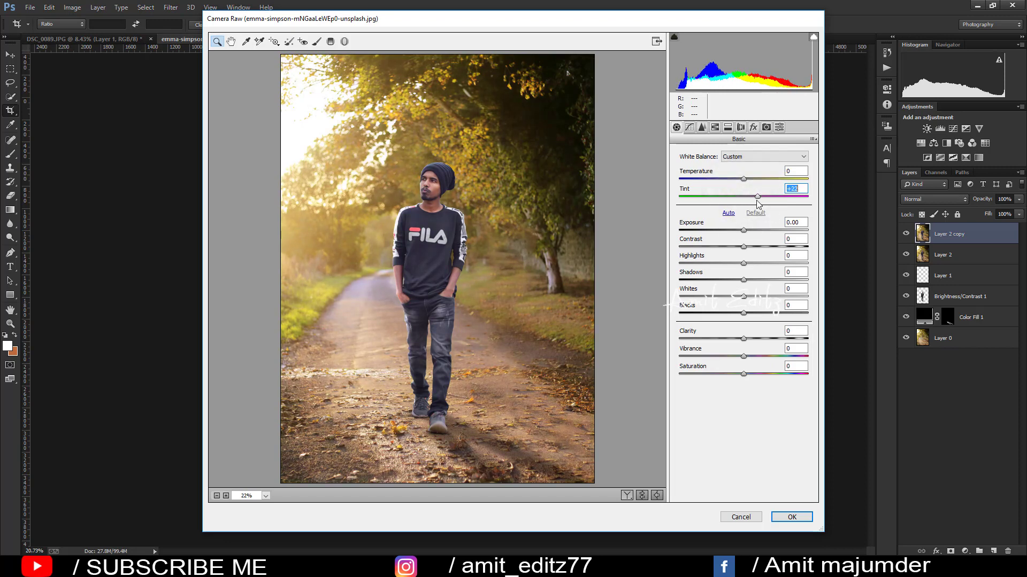
click(746, 246)
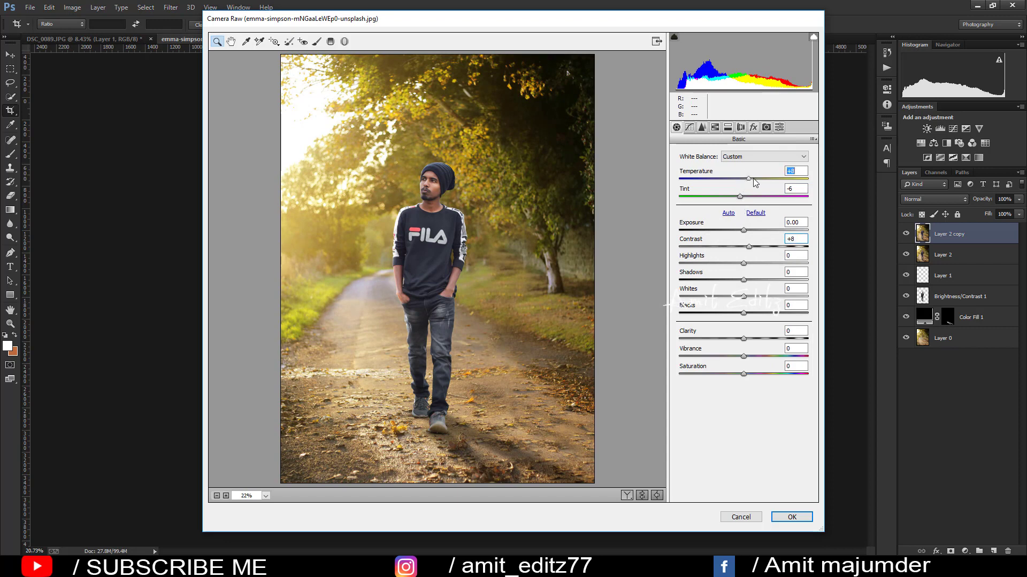
drag(753, 179, 745, 179)
mouse_move(758, 280)
mouse_down()
mouse_move(710, 276)
mouse_move(720, 278)
mouse_up()
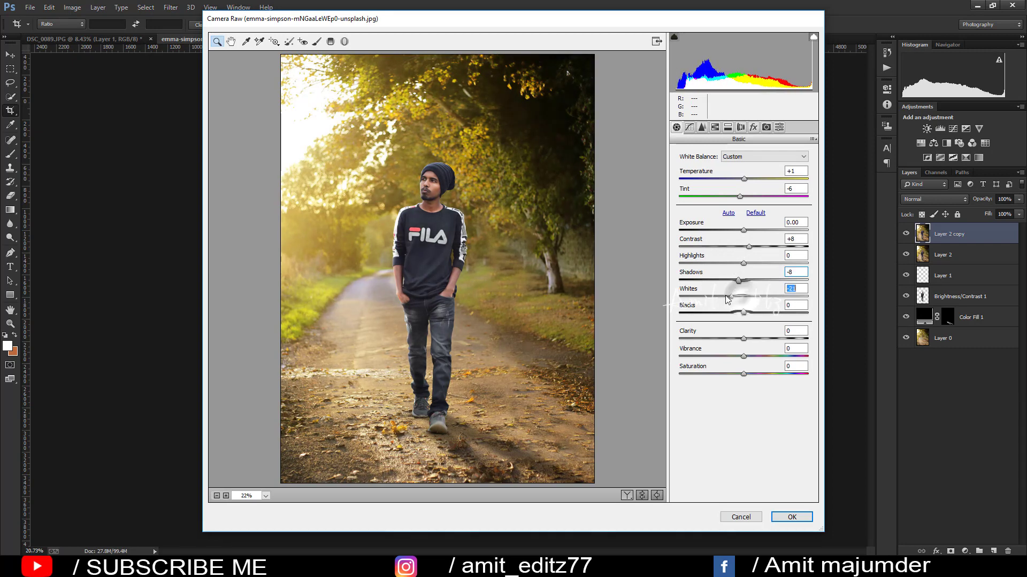
mouse_move(726, 300)
mouse_down()
mouse_move(773, 304)
mouse_move(709, 315)
mouse_move(743, 314)
mouse_up()
mouse_move(745, 338)
mouse_down()
mouse_move(755, 341)
mouse_move(748, 347)
mouse_up()
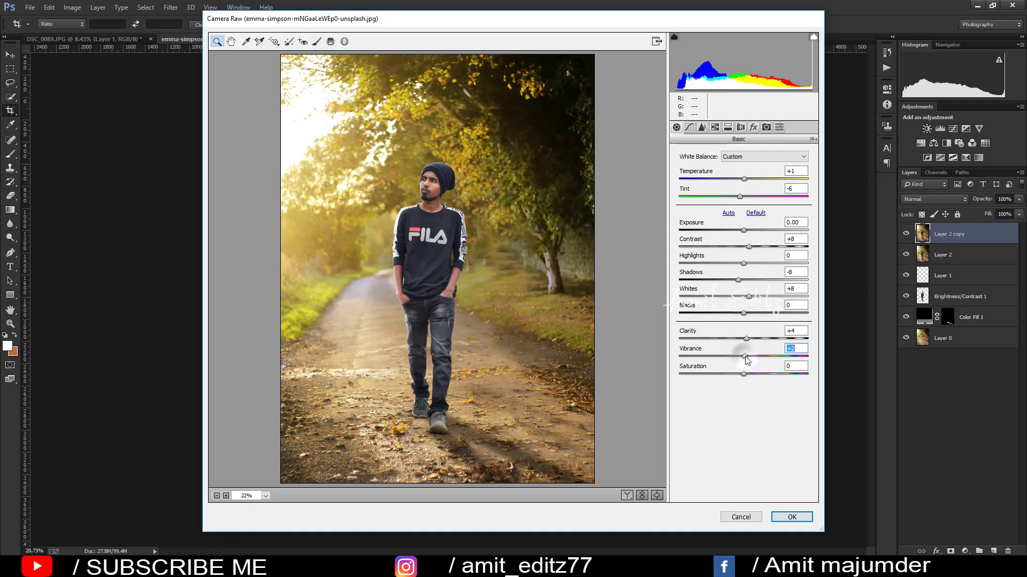
click(690, 127)
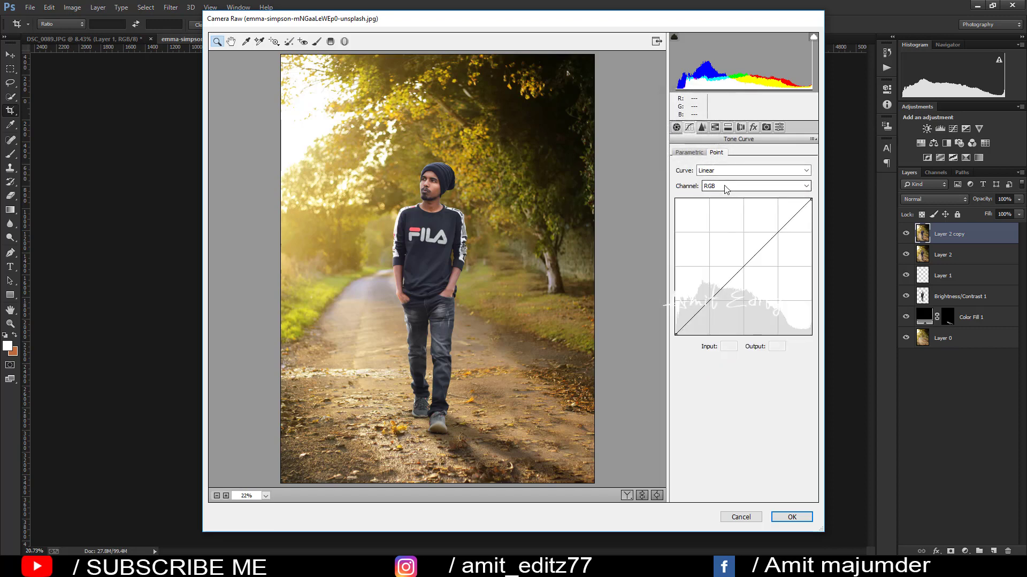
On the Blue tone curve, lift the black point to 10 and dip the midtones slightly
click(715, 186)
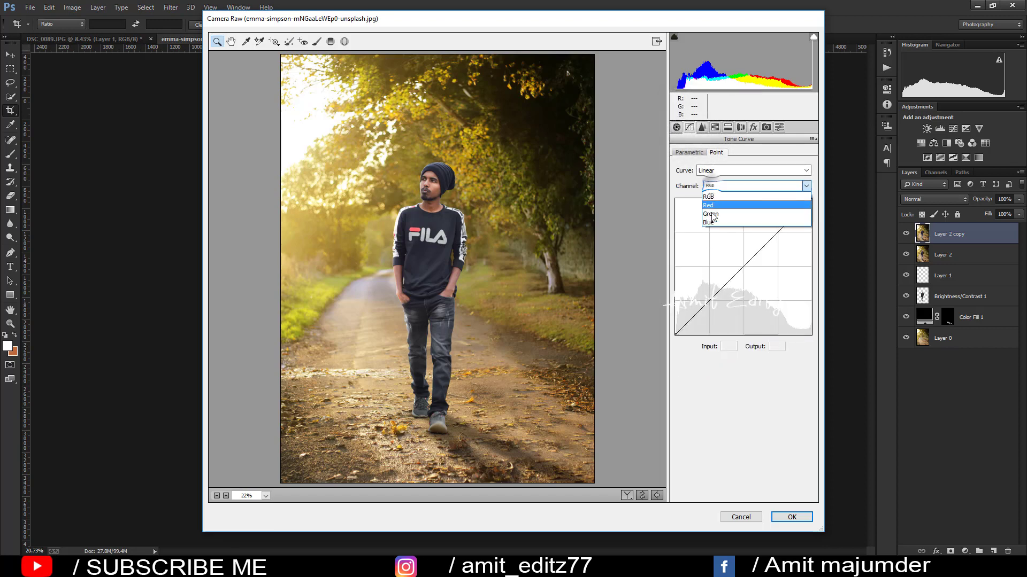
click(712, 221)
drag(675, 334, 675, 328)
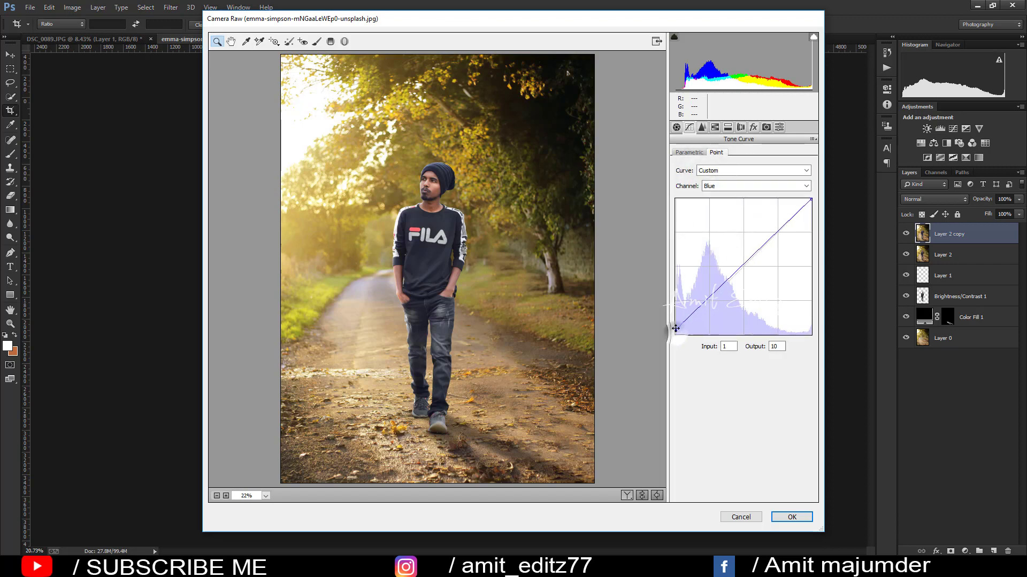
drag(730, 277, 729, 283)
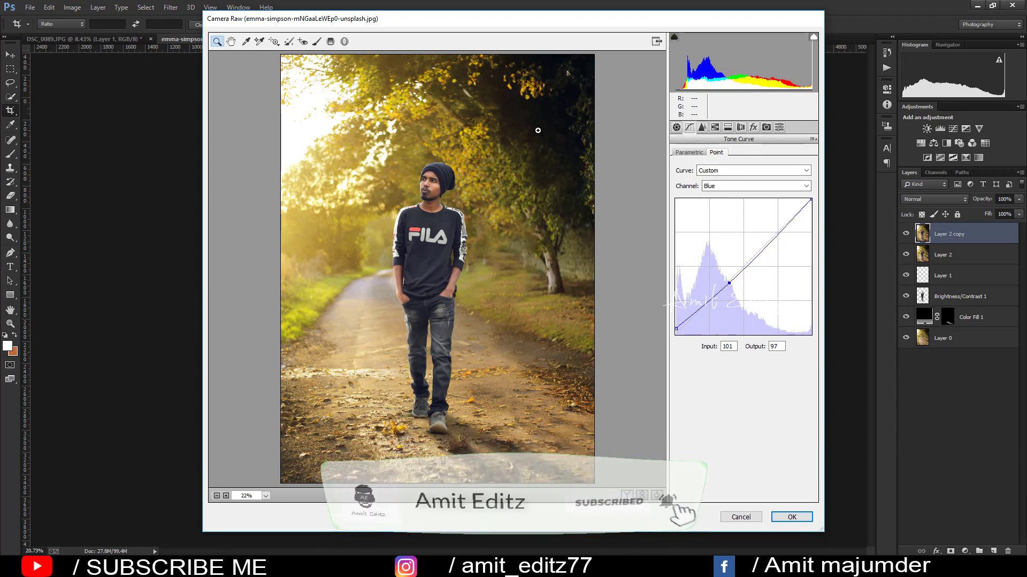
click(345, 41)
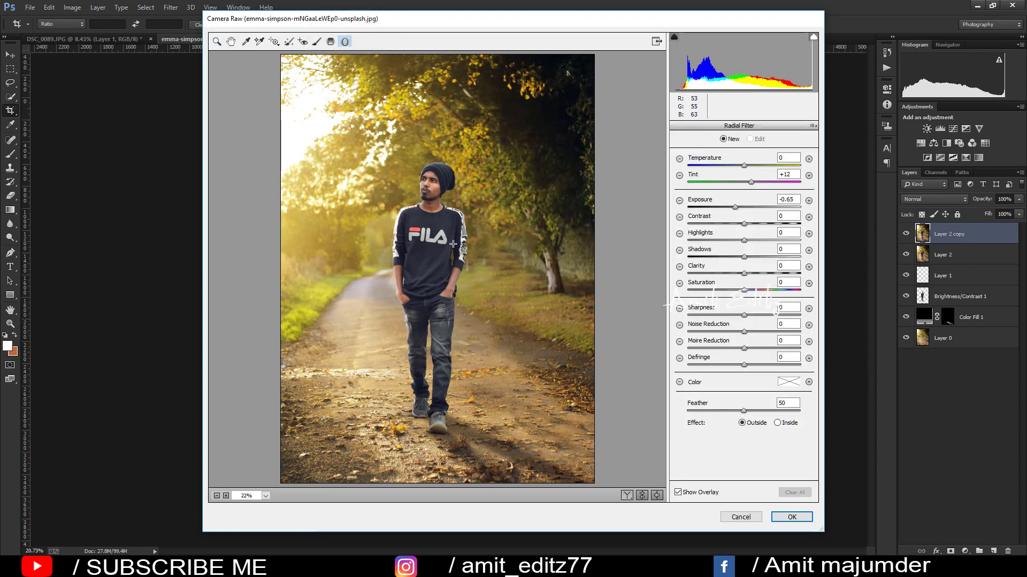
Draw a rotated radial filter around the man with outside Exposure -0.70, Temperature +8, Tint 0
mouse_move(315, 152)
mouse_down()
mouse_move(389, 321)
mouse_move(408, 307)
mouse_up()
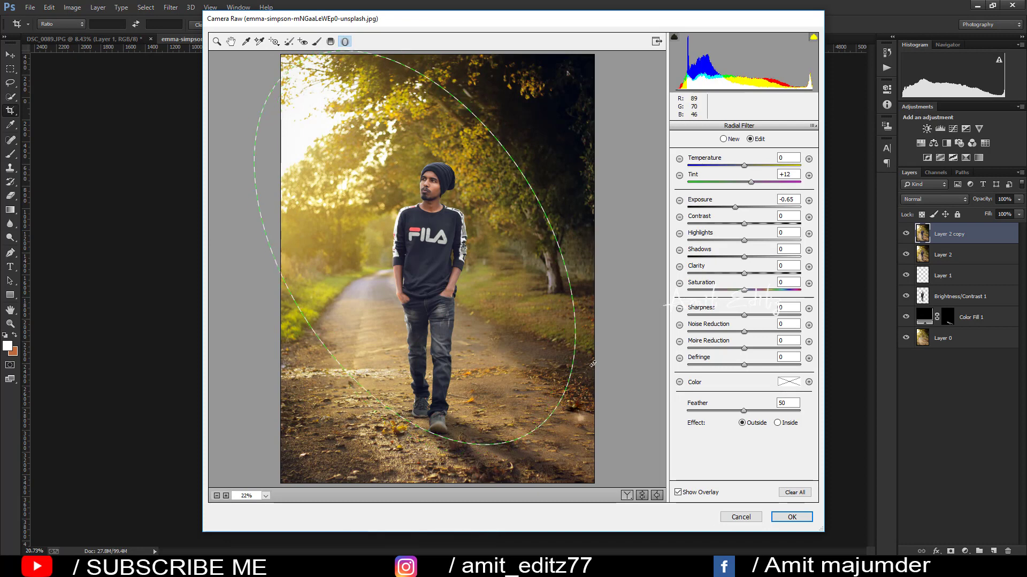
mouse_move(575, 386)
mouse_down()
mouse_move(552, 418)
mouse_move(487, 381)
mouse_move(574, 336)
mouse_up()
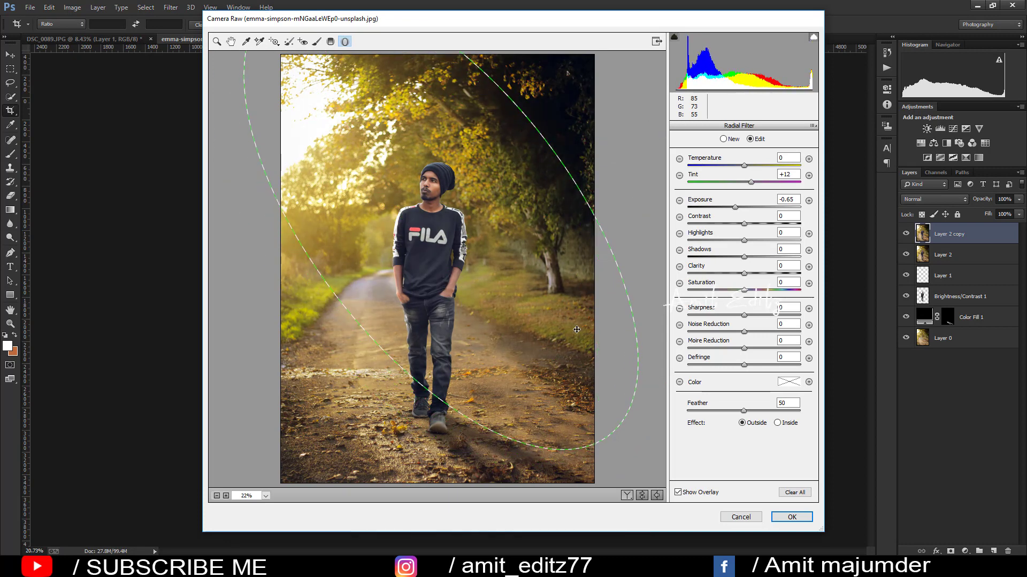
drag(734, 208, 734, 207)
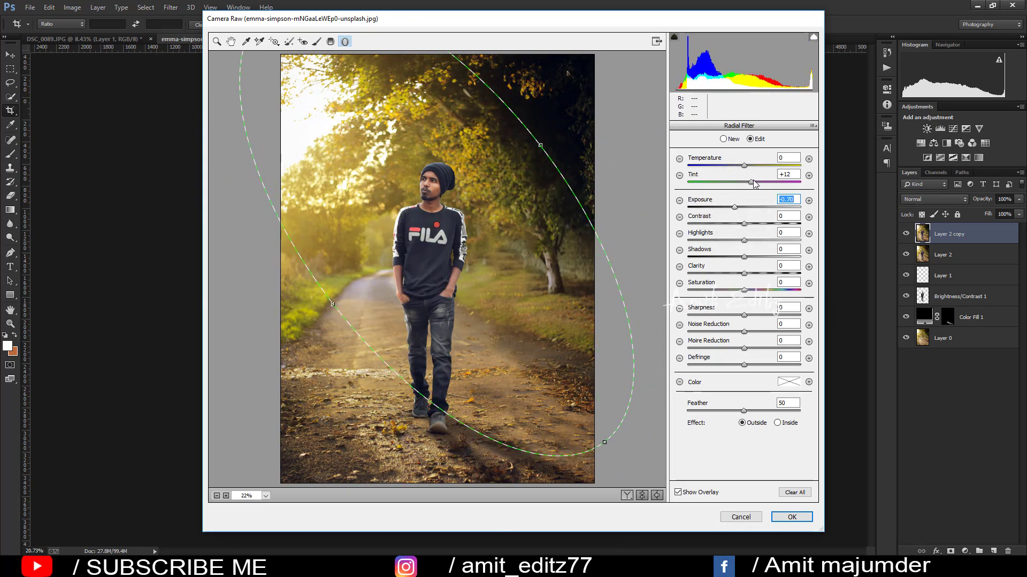
drag(744, 165, 754, 168)
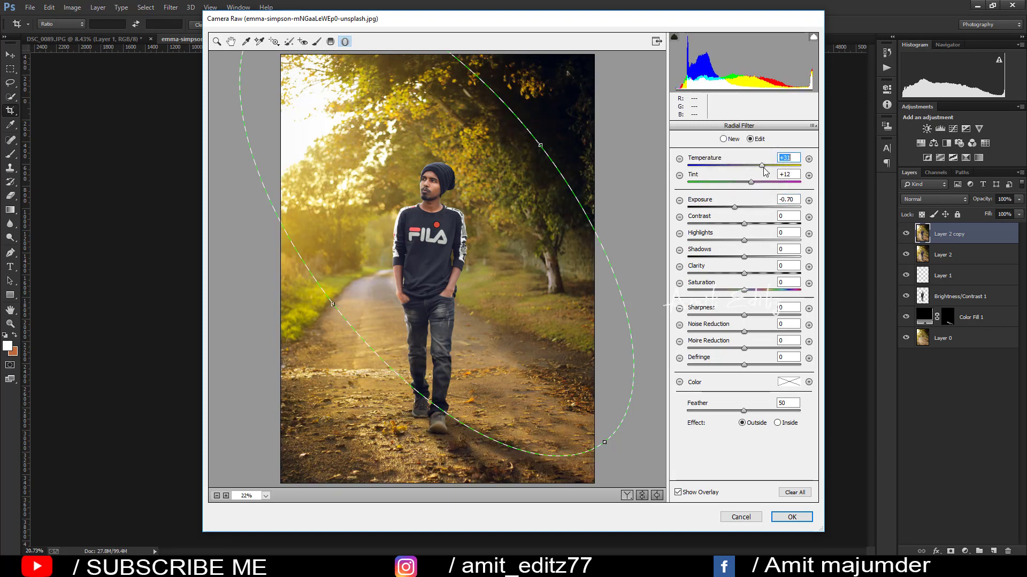
drag(750, 183, 748, 182)
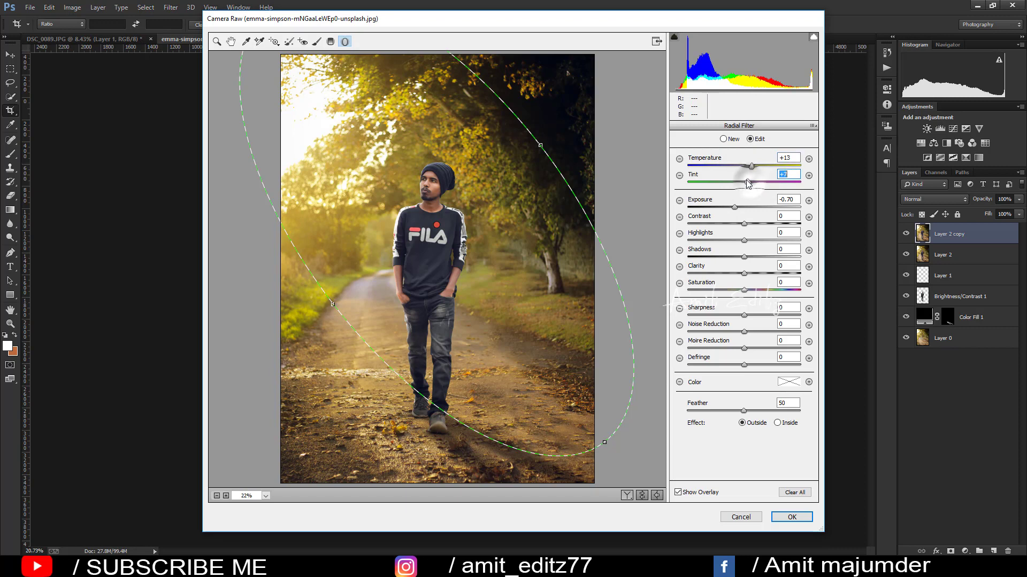
double_click(747, 182)
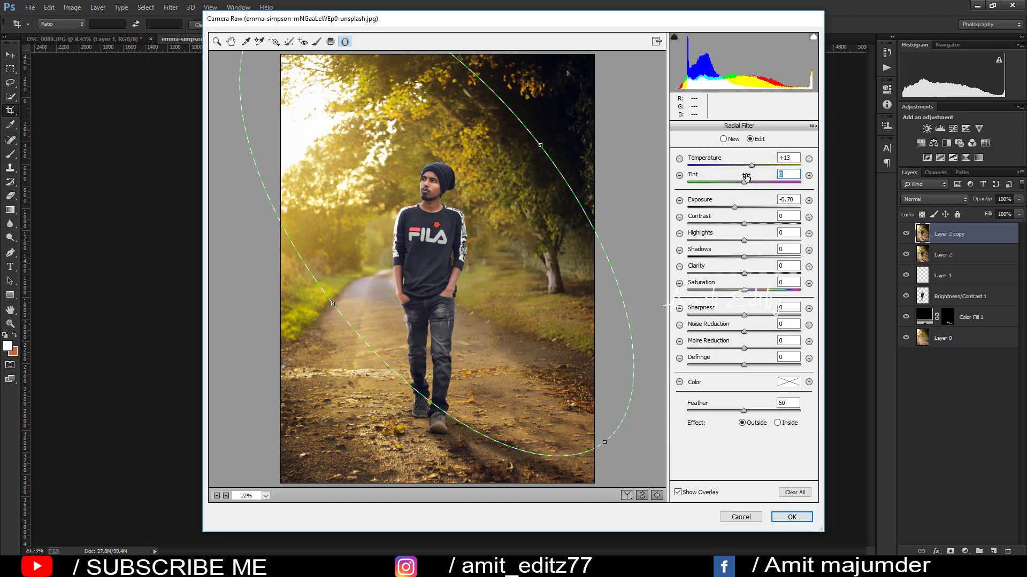
drag(751, 165, 747, 165)
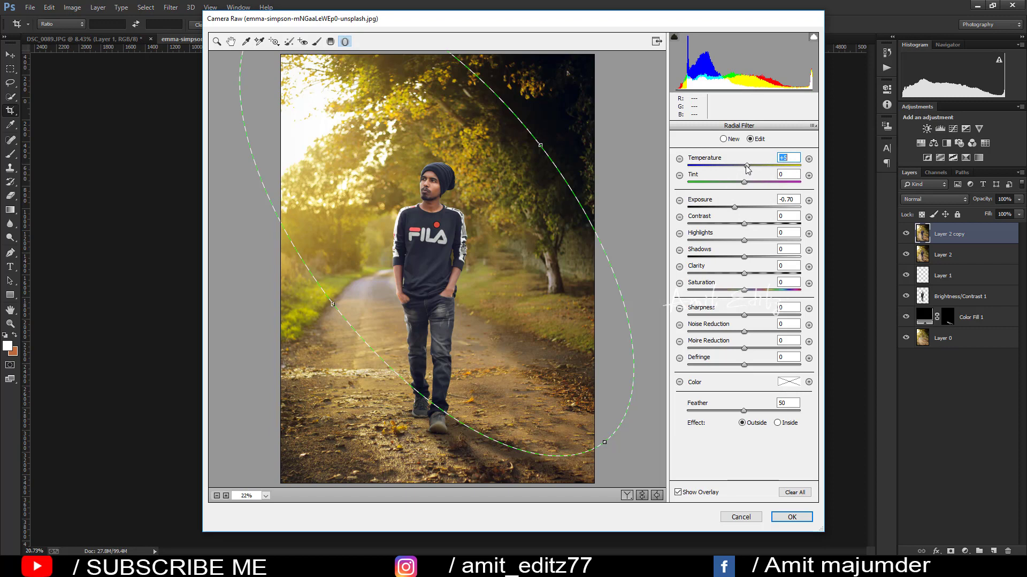
click(218, 44)
Desaturate the Oranges to -32 in HSL and lift the Shadows in Basic
click(715, 127)
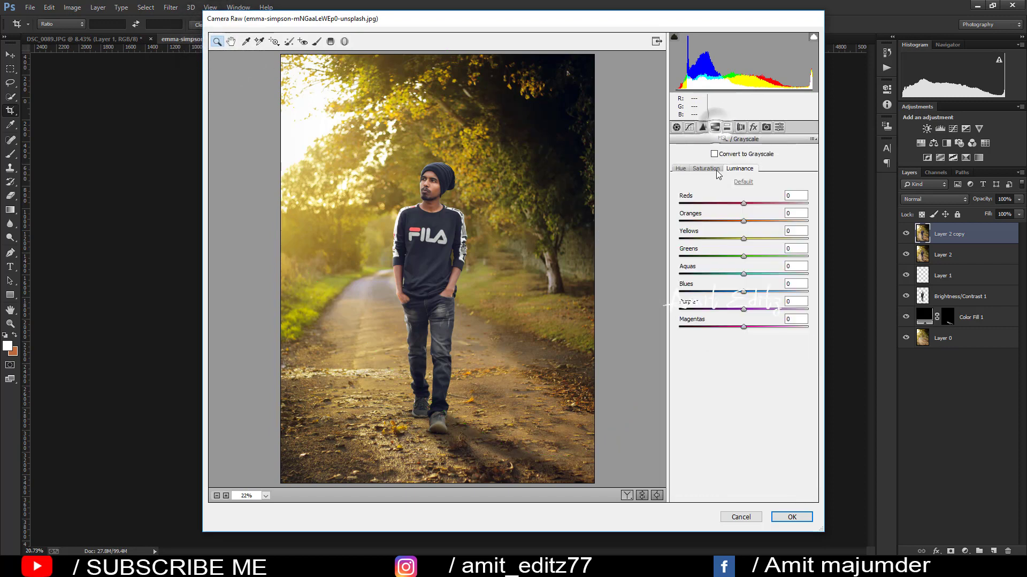
click(711, 169)
mouse_move(743, 221)
mouse_down()
mouse_move(723, 221)
mouse_move(736, 220)
mouse_up()
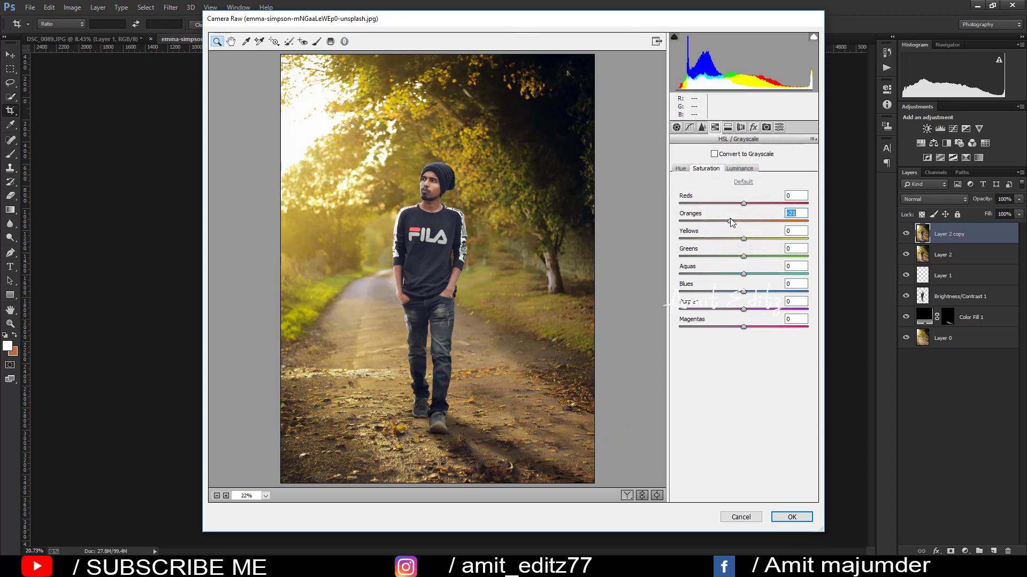
click(676, 127)
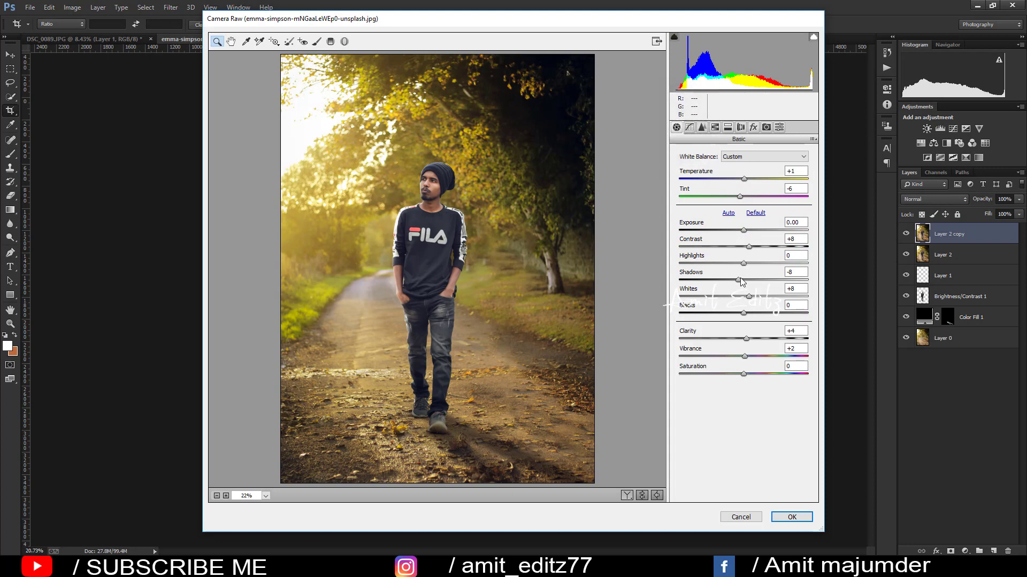
mouse_move(743, 280)
mouse_down()
mouse_move(761, 280)
mouse_move(751, 282)
mouse_up()
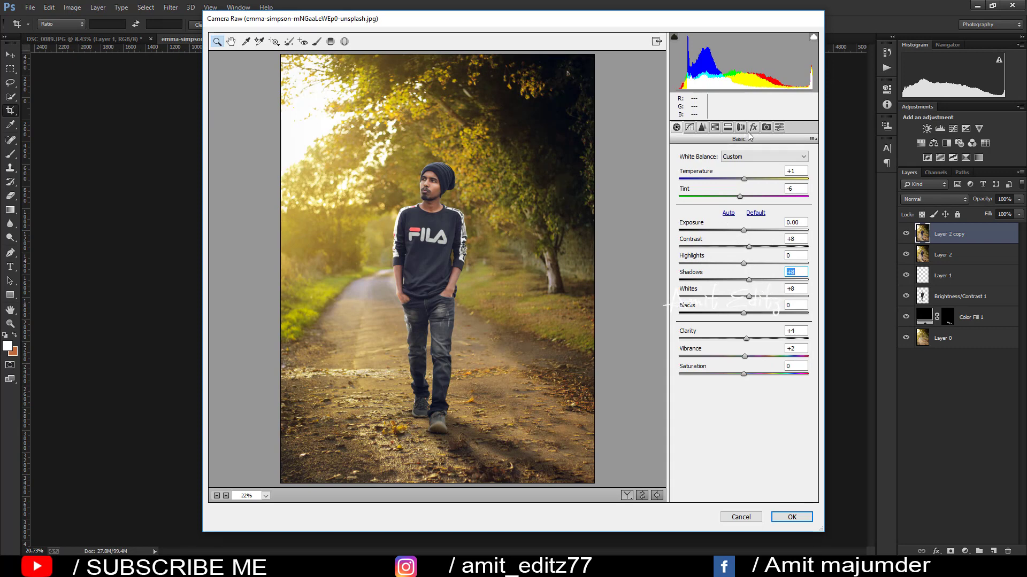
Add a -9 post-crop vignette, set sharpening Amount to 37, and bring up Split Toning
click(753, 127)
drag(743, 265, 741, 283)
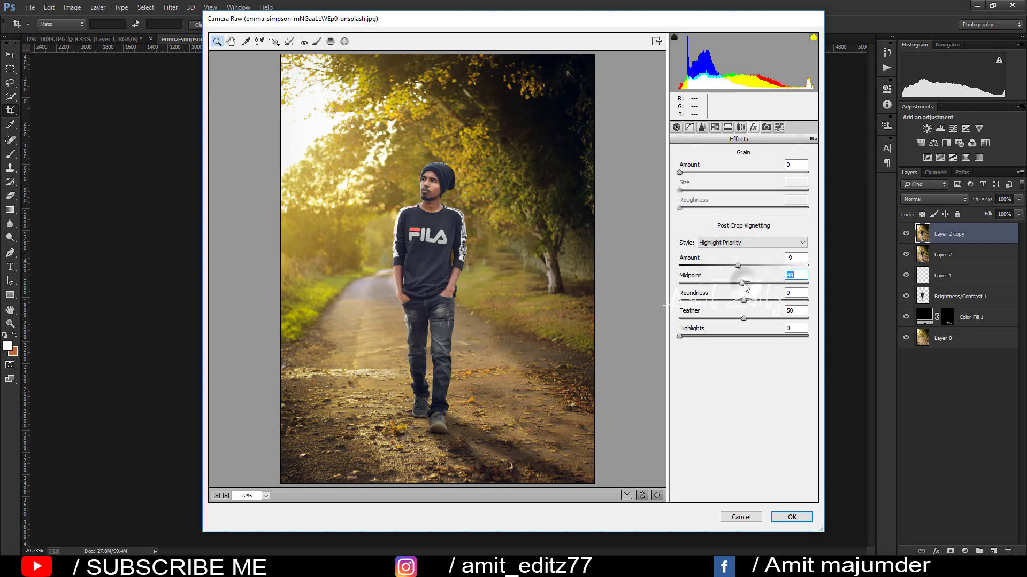
click(701, 127)
drag(679, 171, 702, 170)
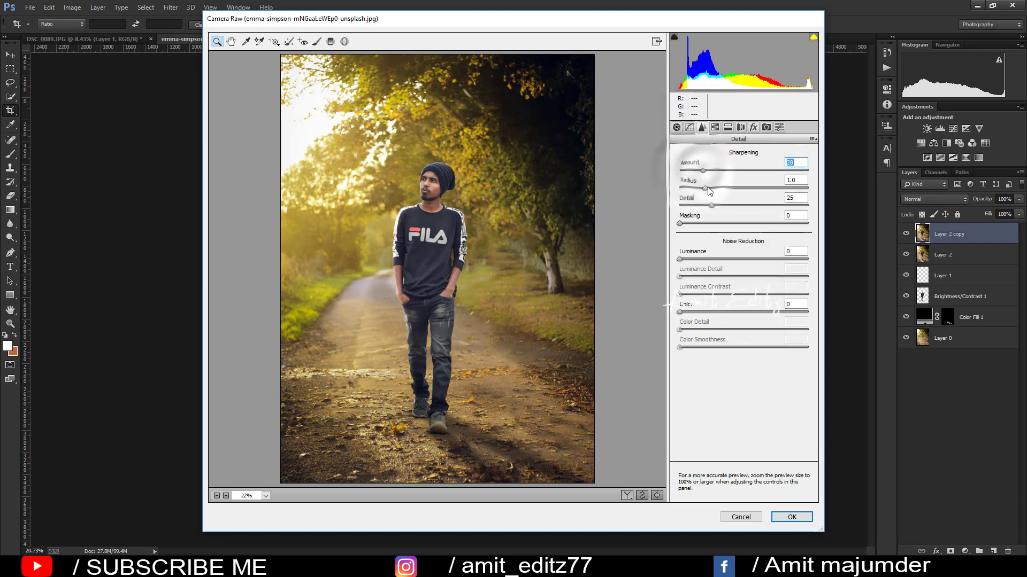
click(705, 189)
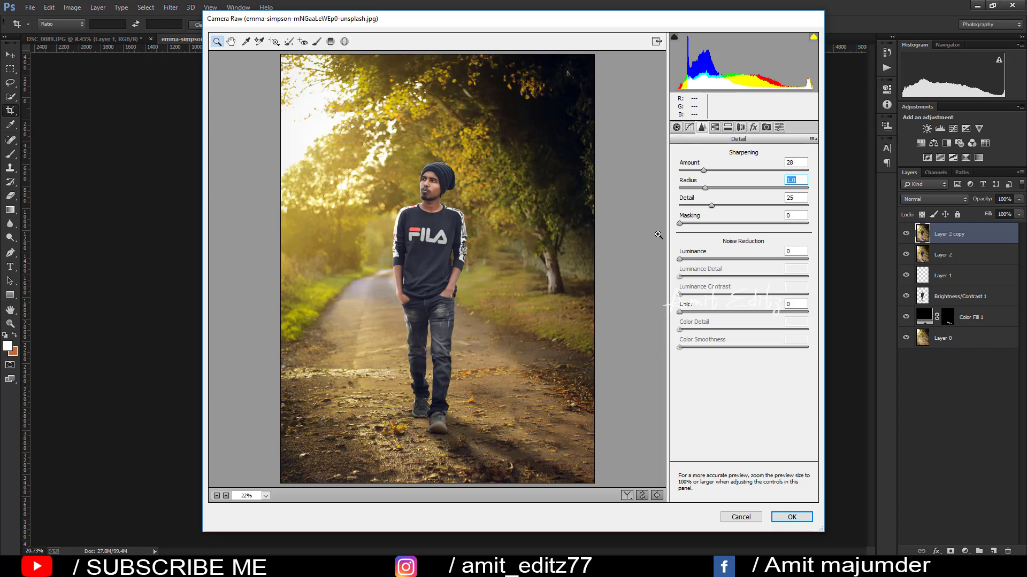
drag(703, 171, 711, 170)
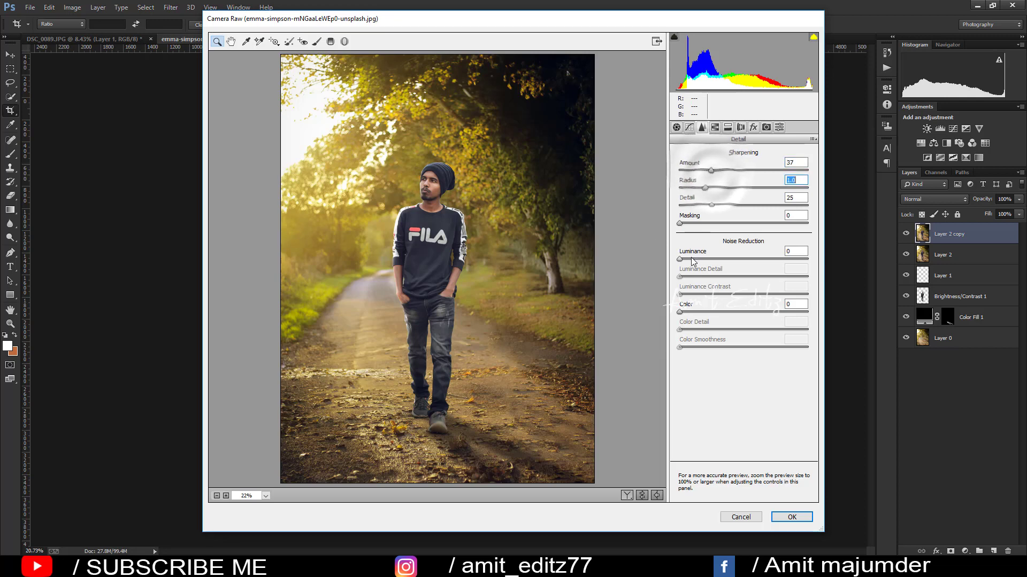
click(714, 127)
click(728, 127)
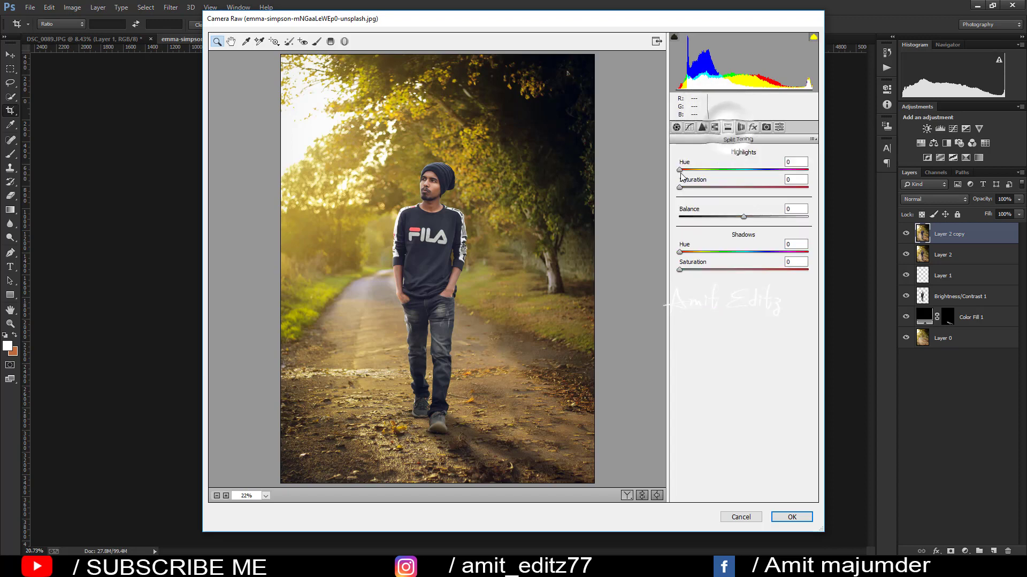
Tint highlights at Hue 41, Saturation 4 and shadows at Hue 195, Saturation about 10
mouse_move(680, 169)
mouse_down()
mouse_move(720, 170)
mouse_move(683, 187)
mouse_move(693, 170)
mouse_up()
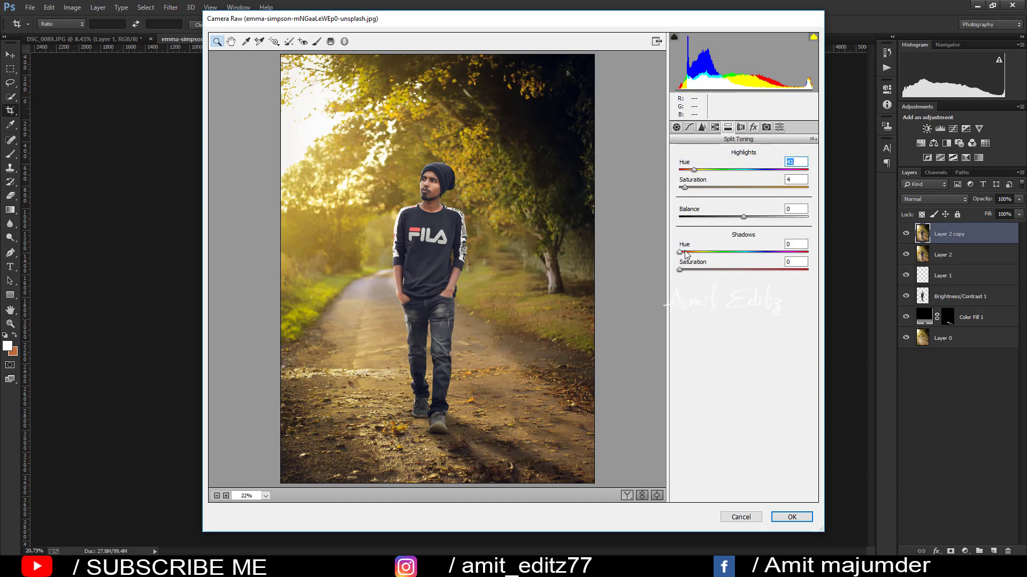
drag(684, 251, 748, 251)
mouse_move(679, 271)
mouse_down()
mouse_move(703, 271)
mouse_move(695, 271)
mouse_up()
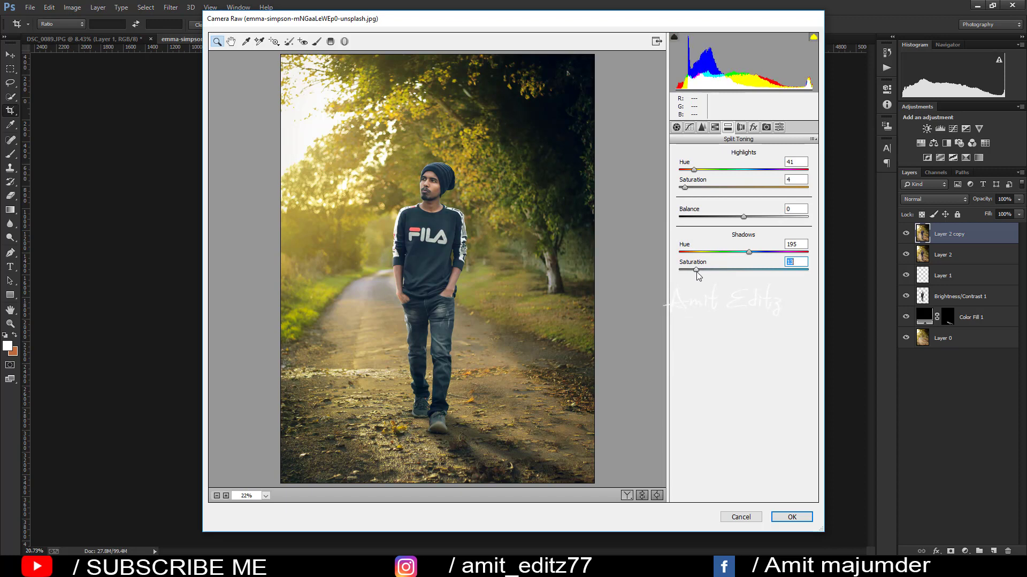
drag(693, 272, 694, 272)
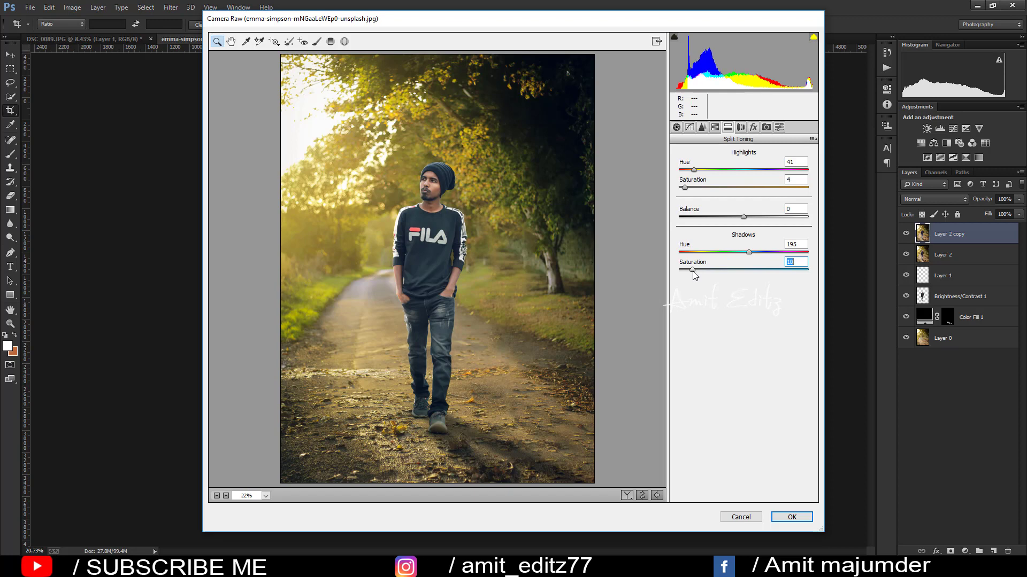
Set the Camera Raw Grain Amount to about 23 and apply the filter
click(753, 128)
click(699, 173)
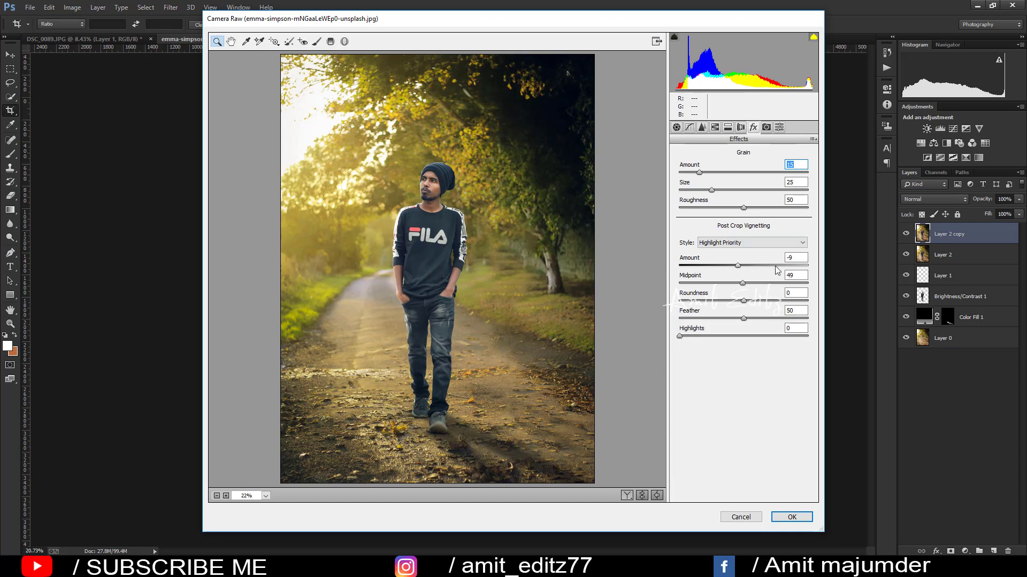
drag(701, 173, 709, 173)
click(792, 517)
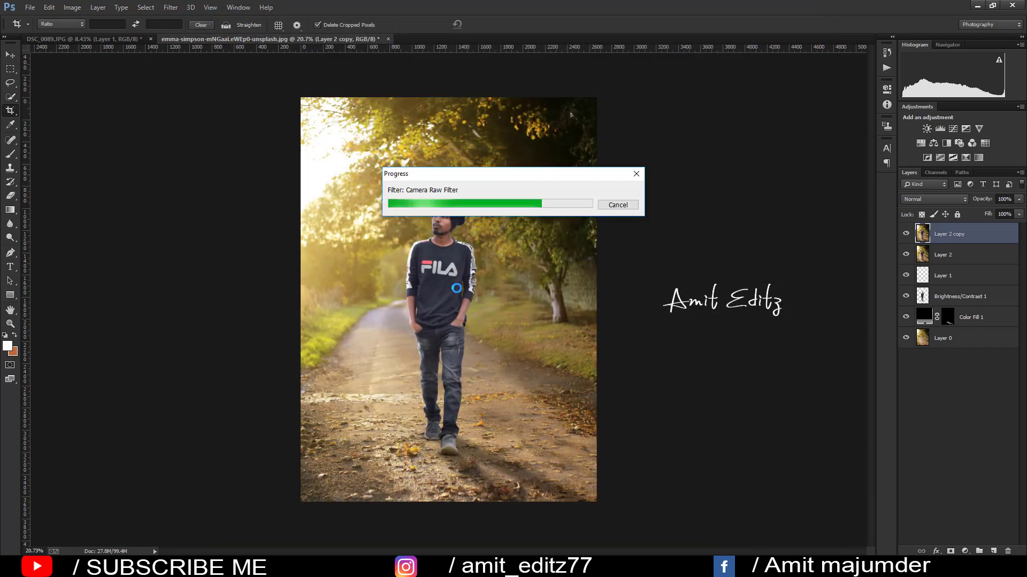
Duplicate Layer 2 copy into a new Layer 2 copy 2 at the top of the stack
scroll(439, 202, up, 2)
scroll(439, 202, up, 3)
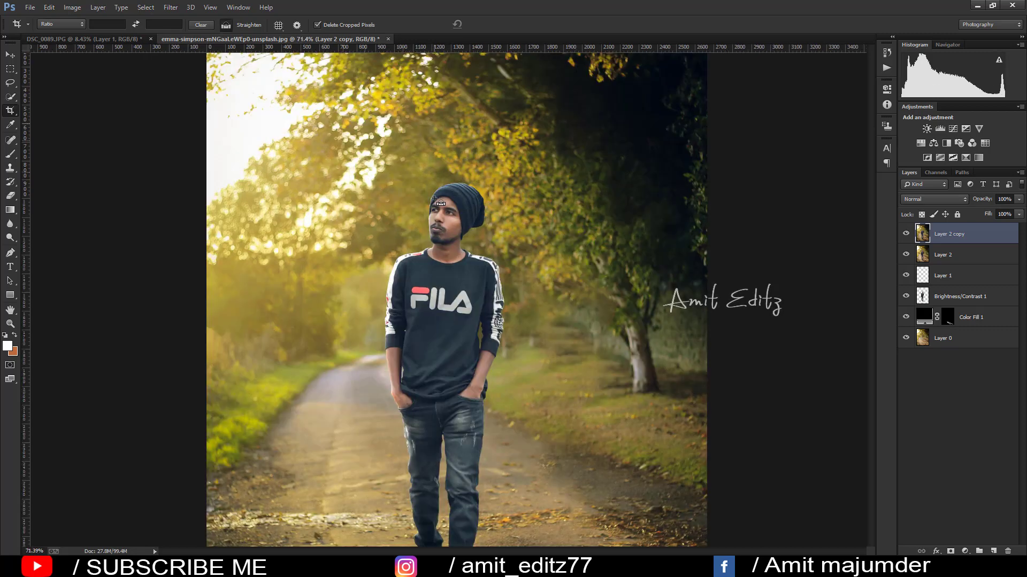
scroll(439, 202, down, 2)
scroll(439, 202, down, 2)
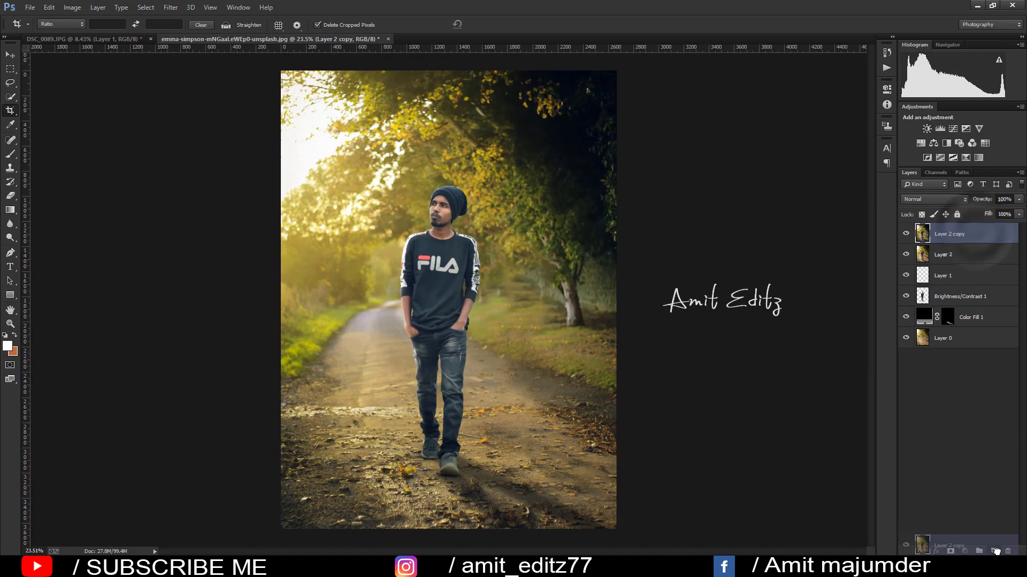
drag(976, 235, 993, 551)
scroll(442, 196, up, 1)
scroll(442, 196, down, 3)
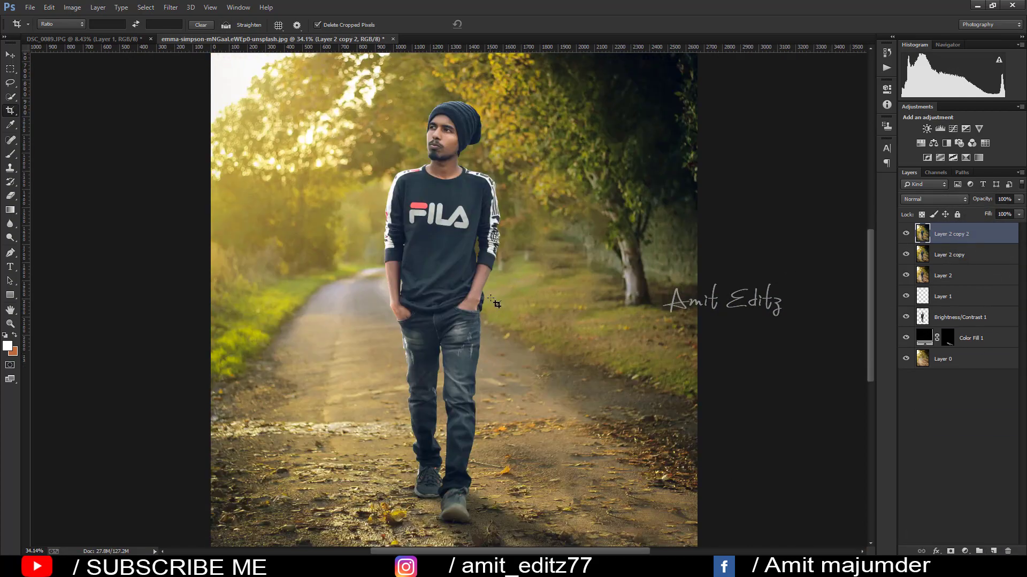
scroll(500, 308, down, 2)
scroll(500, 308, up, 1)
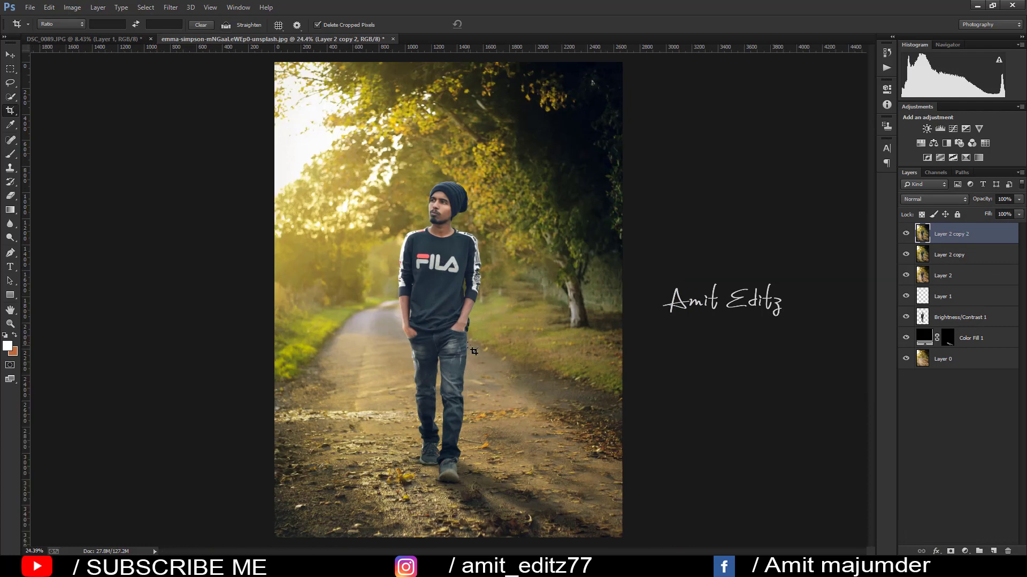
scroll(474, 351, down, 1)
scroll(828, 342, down, 2)
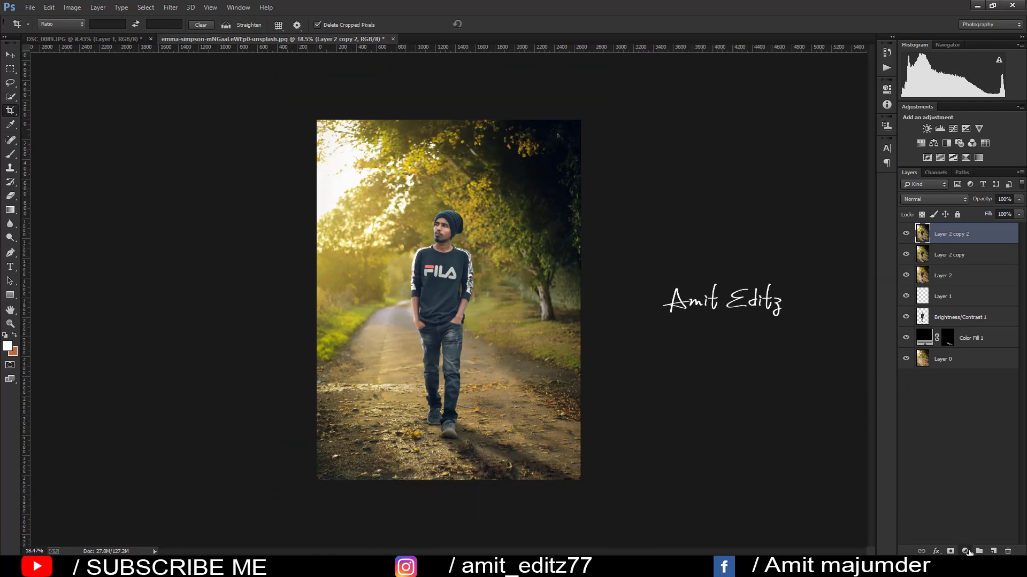
click(966, 551)
Add a Selective Color layer and tweak the Neutrals: cyan shifted, magenta 0, yellow raised
click(957, 548)
click(801, 128)
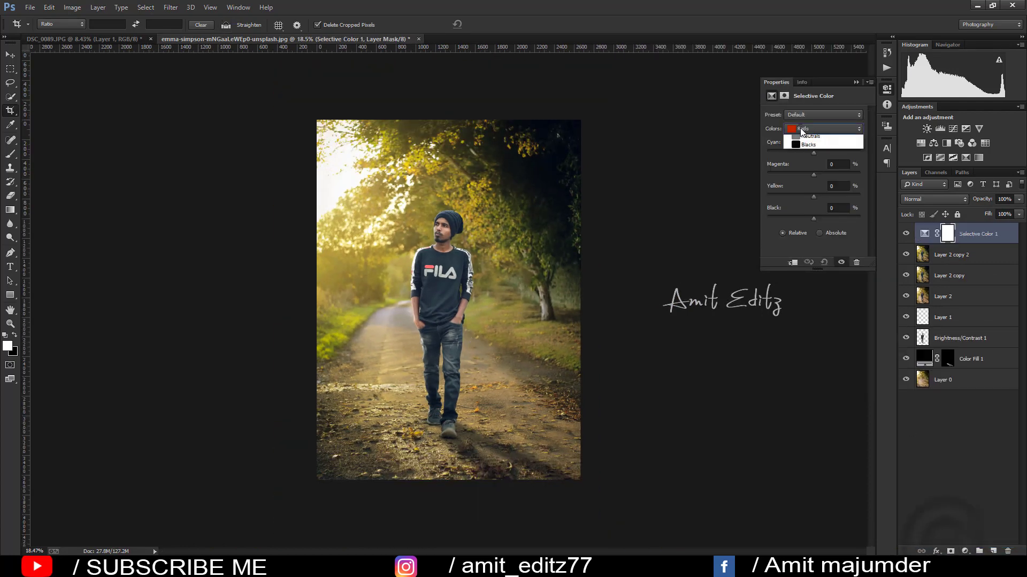
click(810, 200)
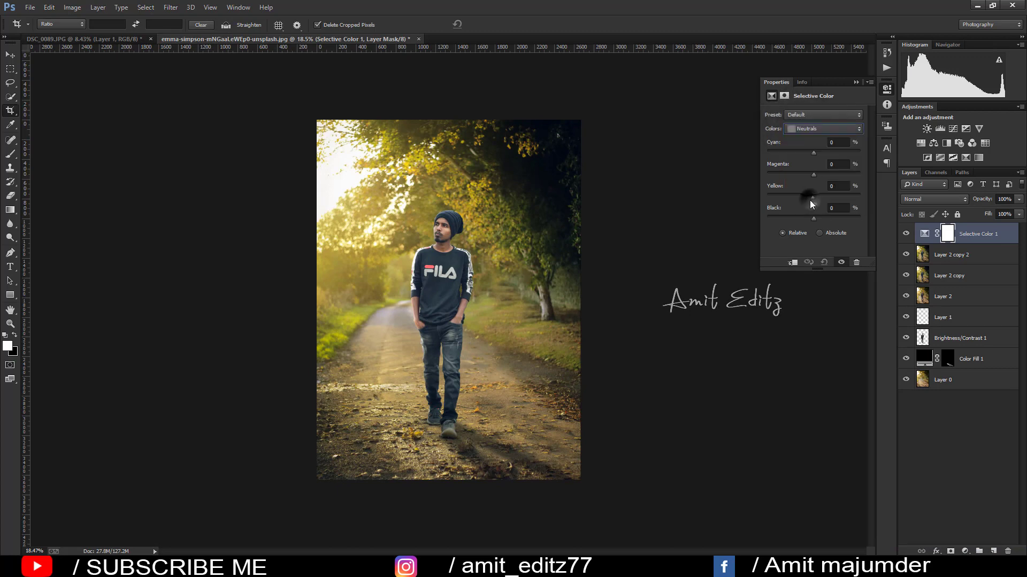
drag(813, 153, 819, 153)
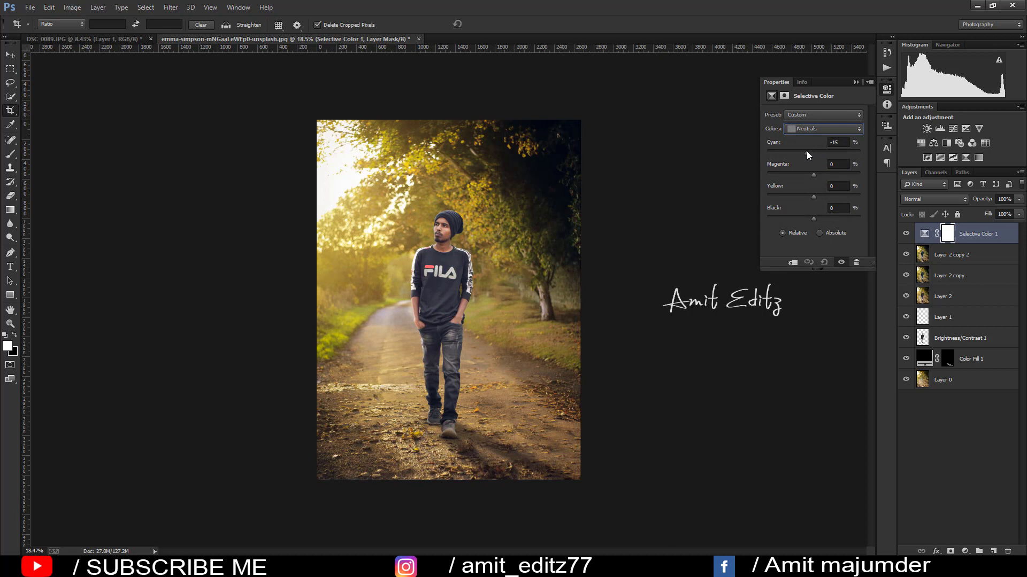
mouse_move(815, 152)
mouse_down()
mouse_move(807, 174)
mouse_move(817, 172)
mouse_up()
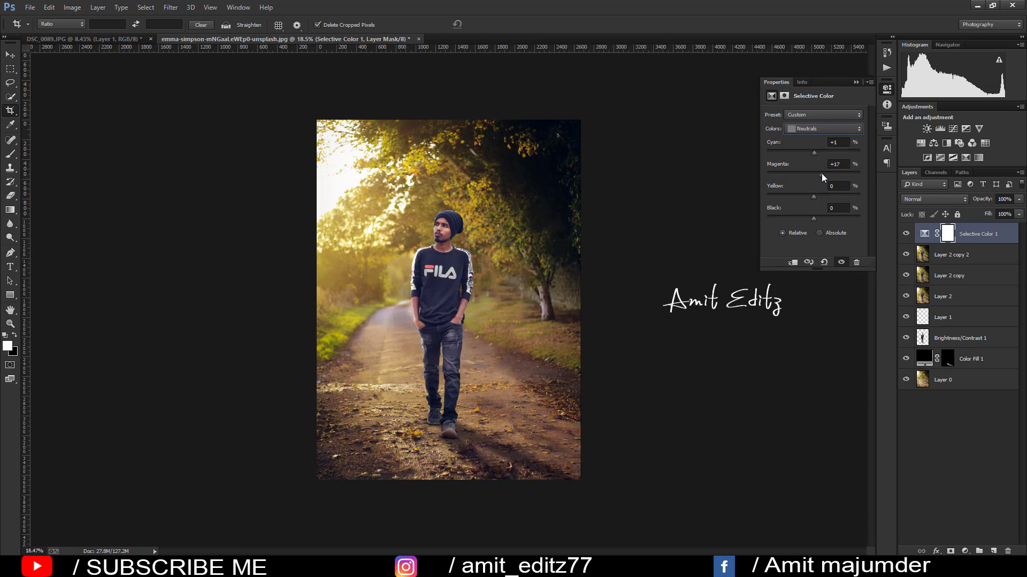
double_click(837, 164)
text(0)
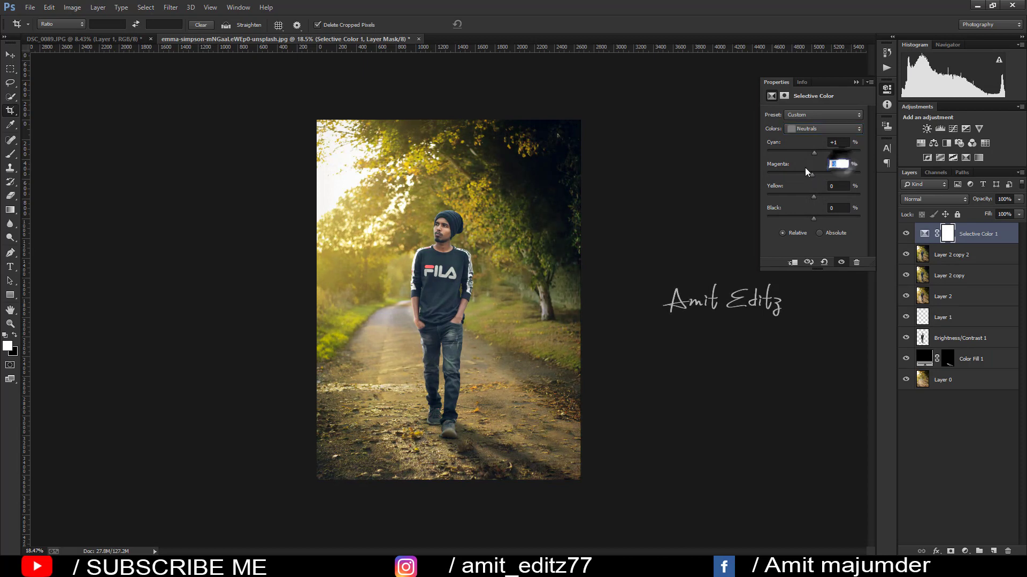
mouse_move(809, 192)
mouse_down()
mouse_move(818, 193)
mouse_move(816, 219)
mouse_up()
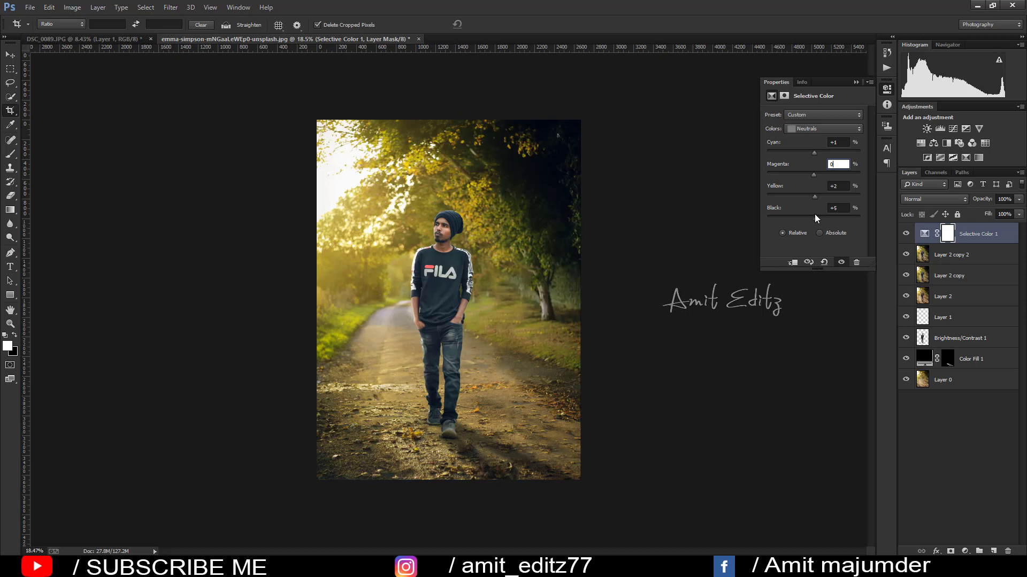
Set the Blacks to Cyan +5, Magenta +5, Yellow +1, Black -1 and close Properties
click(826, 128)
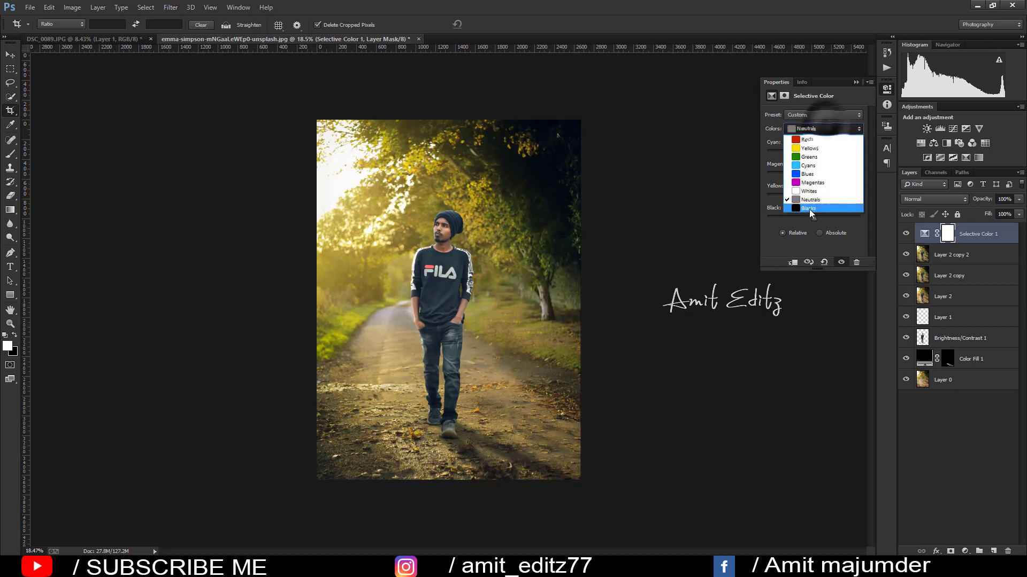
click(809, 209)
mouse_move(813, 196)
mouse_down()
mouse_move(804, 190)
mouse_move(817, 193)
mouse_up()
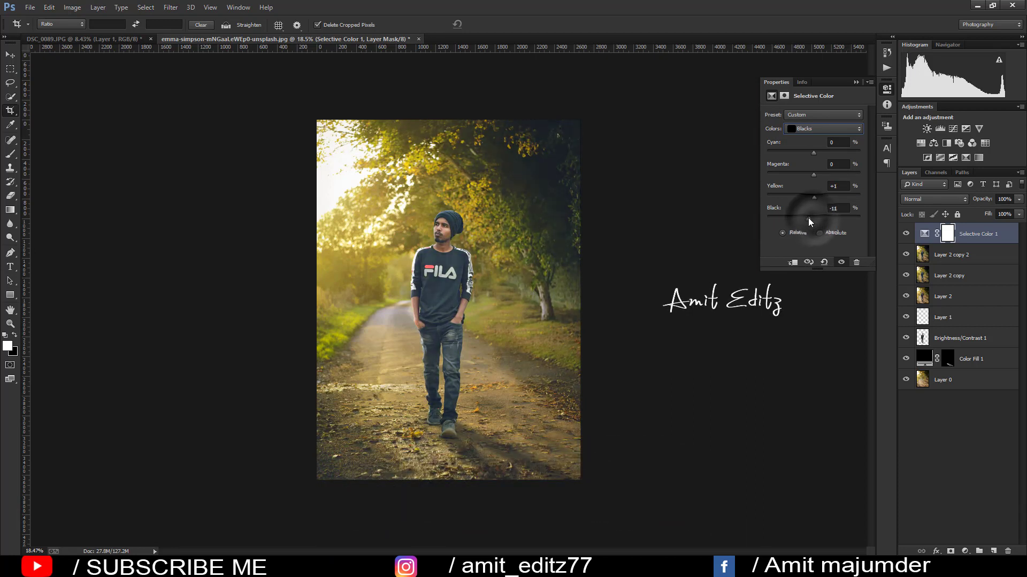
drag(808, 218, 813, 216)
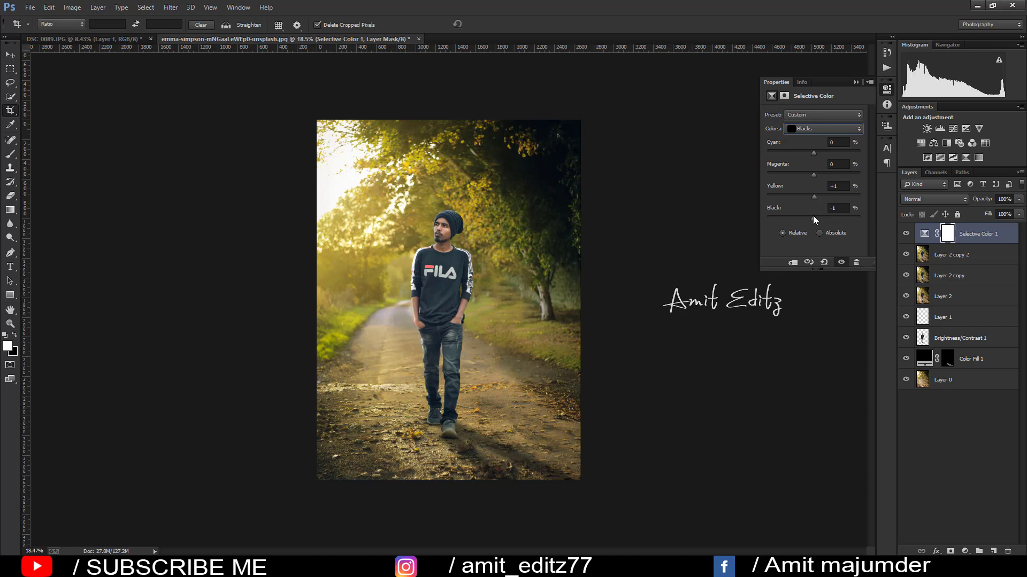
drag(808, 175, 824, 175)
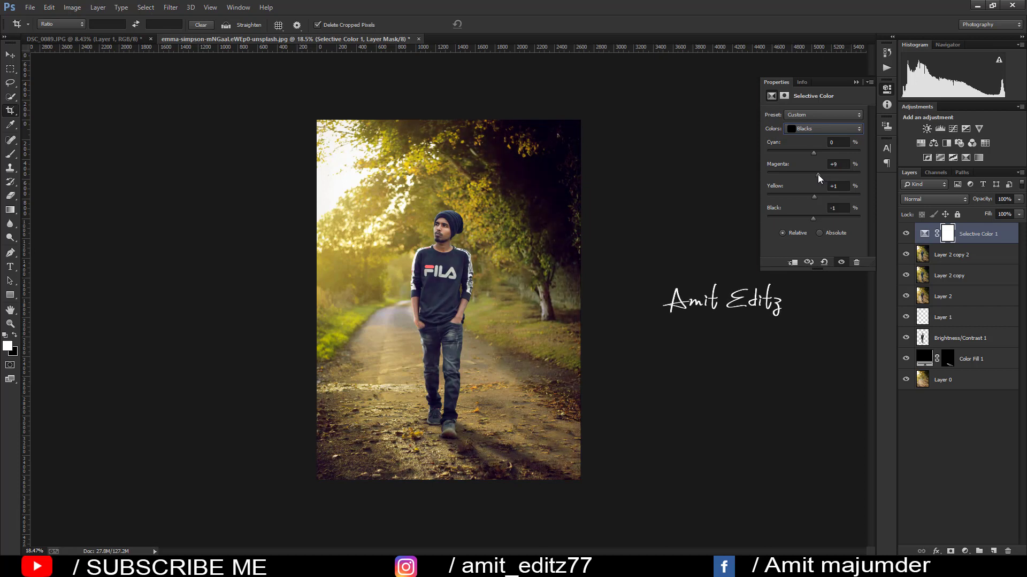
drag(816, 174, 818, 153)
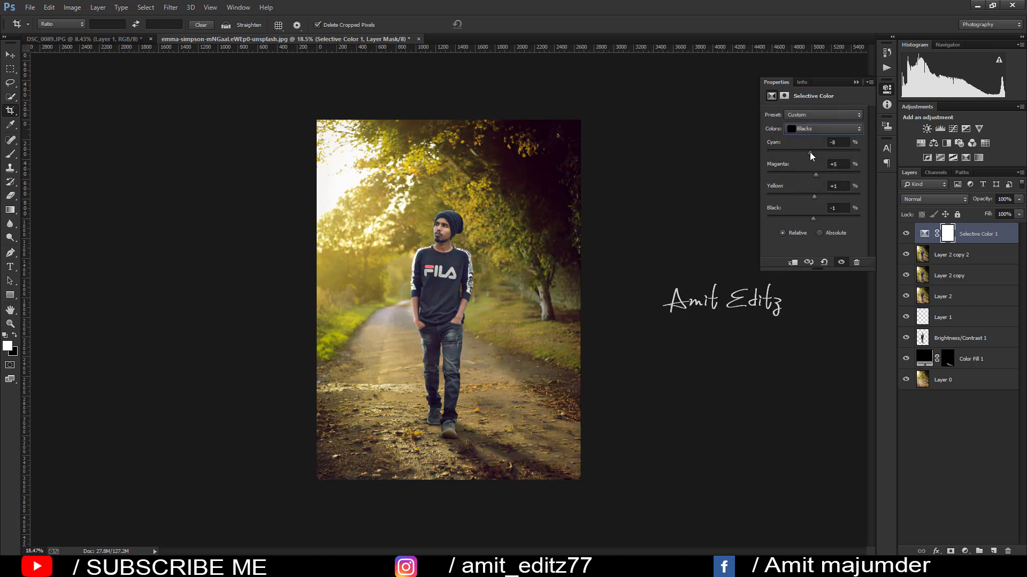
drag(809, 154, 822, 157)
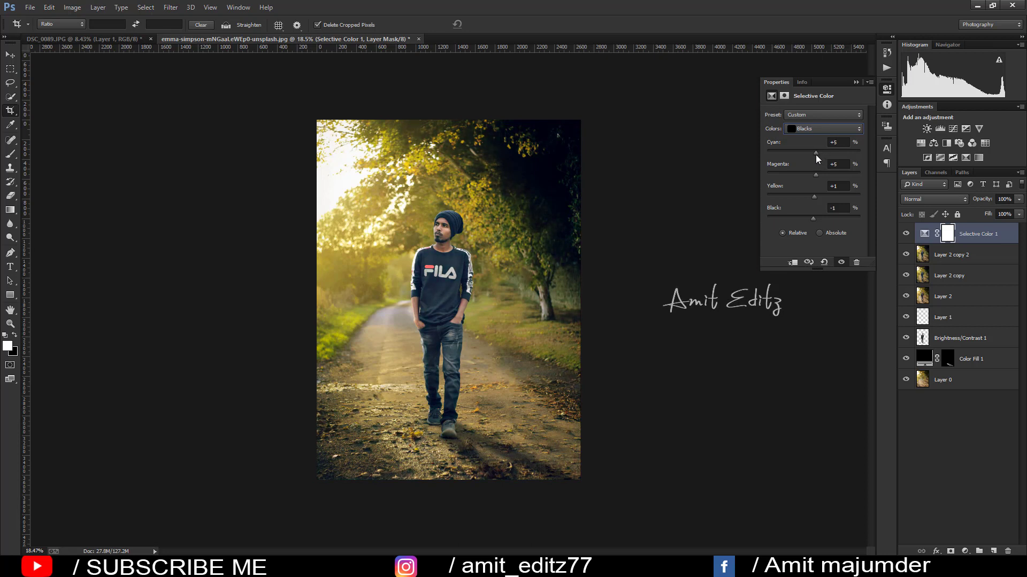
click(856, 82)
key(ctrl+plus)
Merge Selective Color 1 into the graded layer below and duplicate it as Selective Color 1 copy
scroll(506, 191, down, 1)
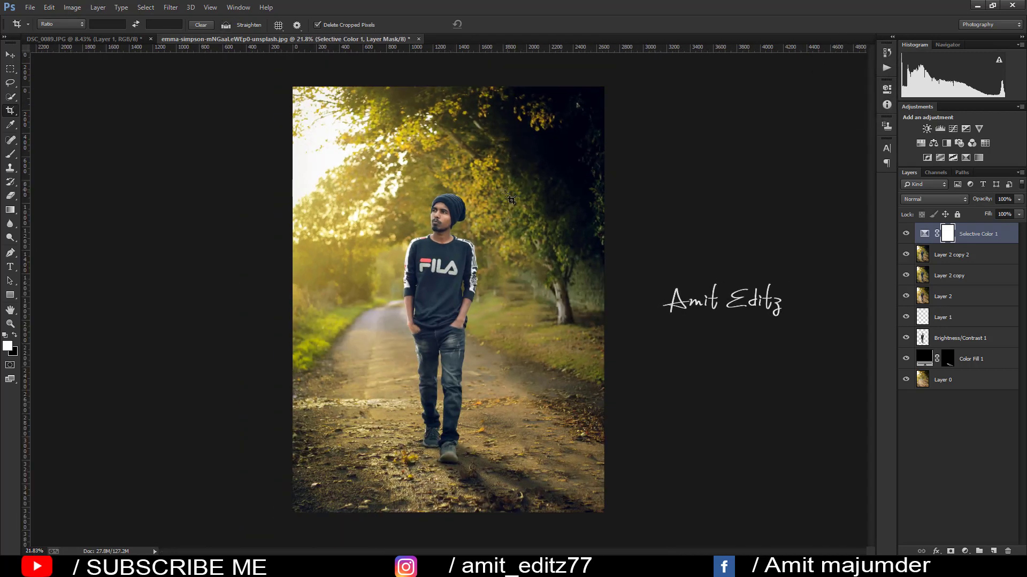
right_click(969, 255)
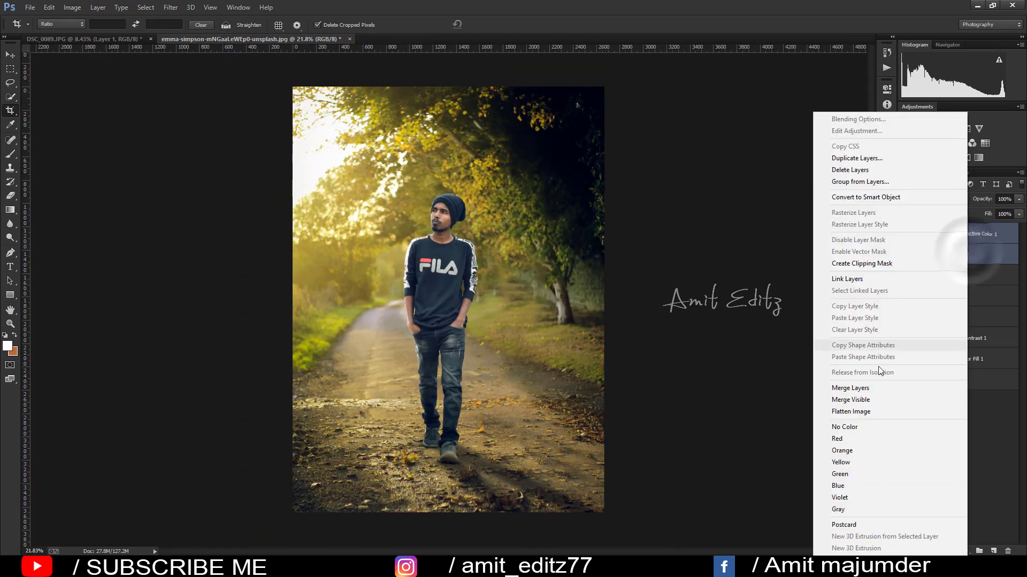
click(870, 389)
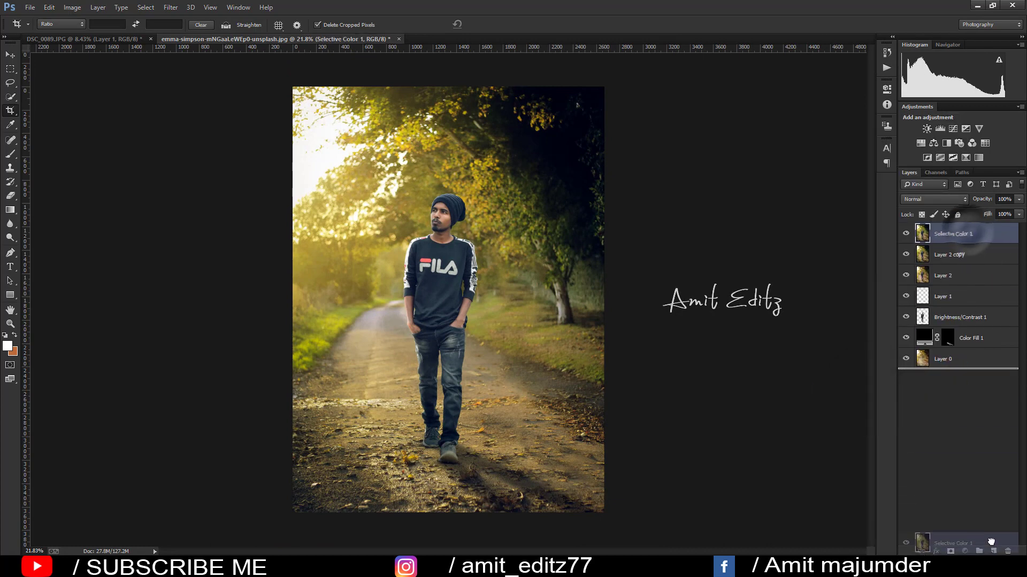
drag(971, 315, 993, 550)
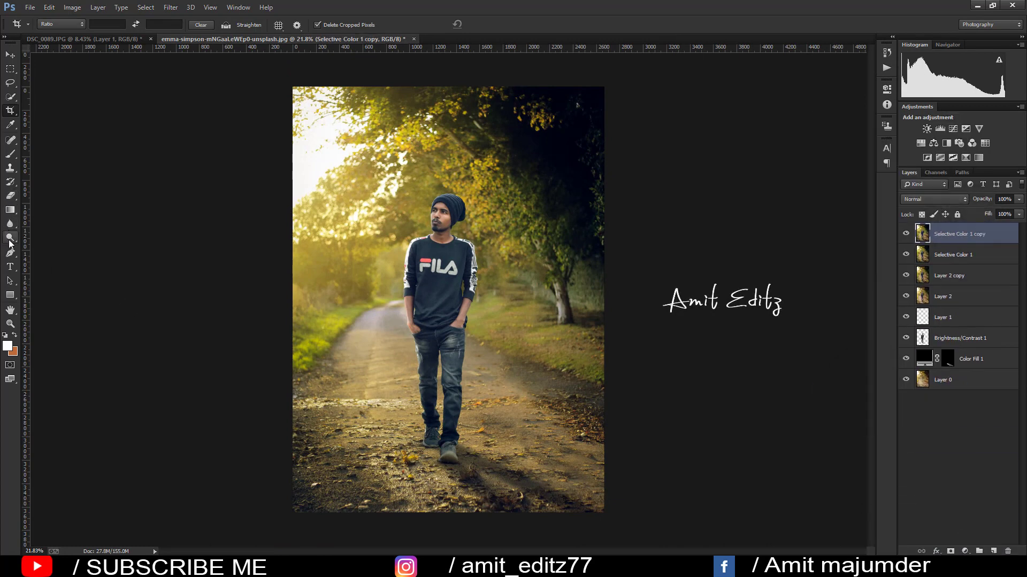
click(9, 238)
scroll(360, 178, up, 1)
scroll(371, 182, up, 3)
Set the dodge brush to 15 px and lighten the man's chin and beanie top
scroll(357, 224, up, 4)
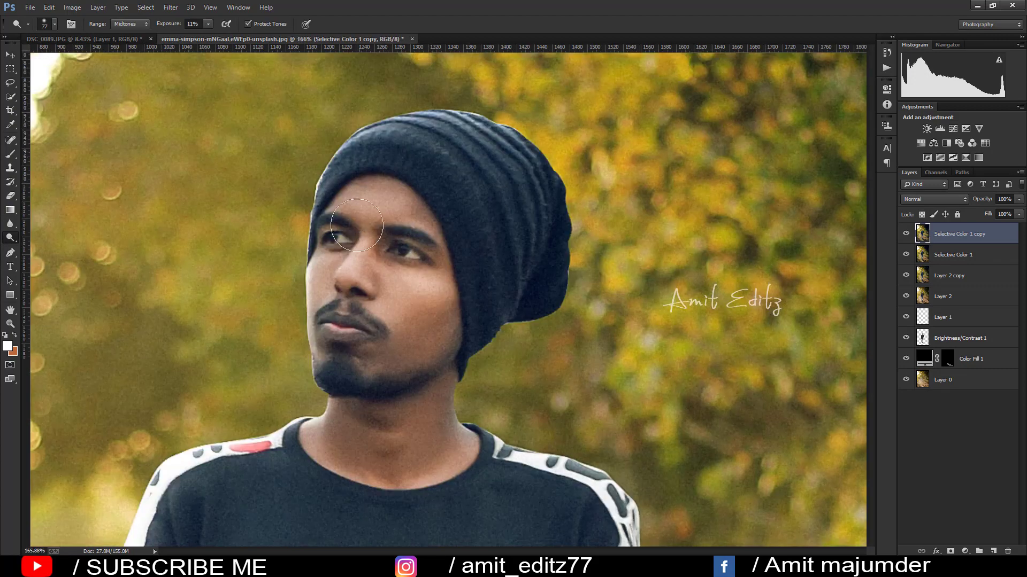
drag(340, 245, 337, 245)
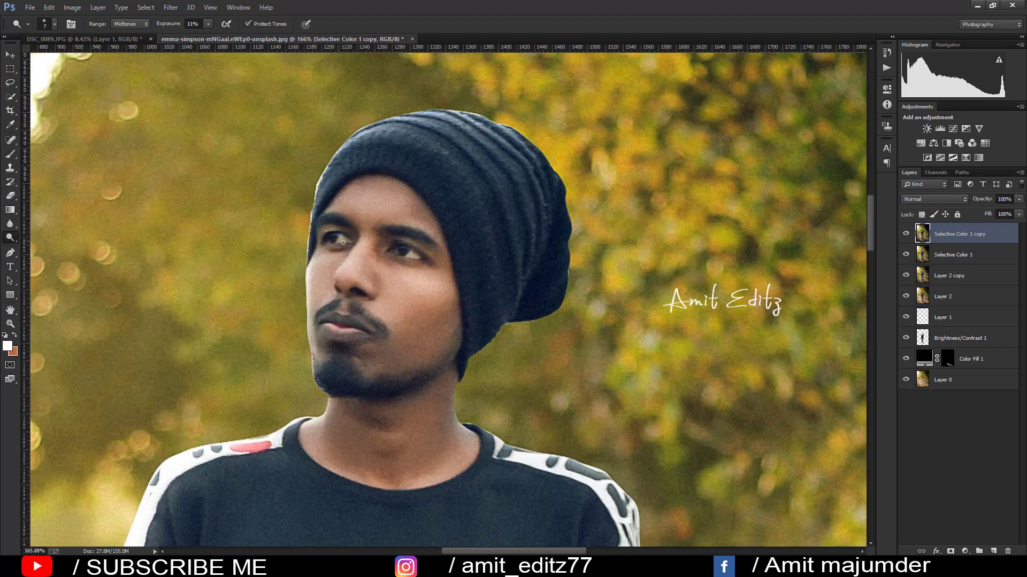
mouse_move(361, 244)
mouse_down()
mouse_move(367, 282)
mouse_move(408, 280)
mouse_move(406, 338)
mouse_up()
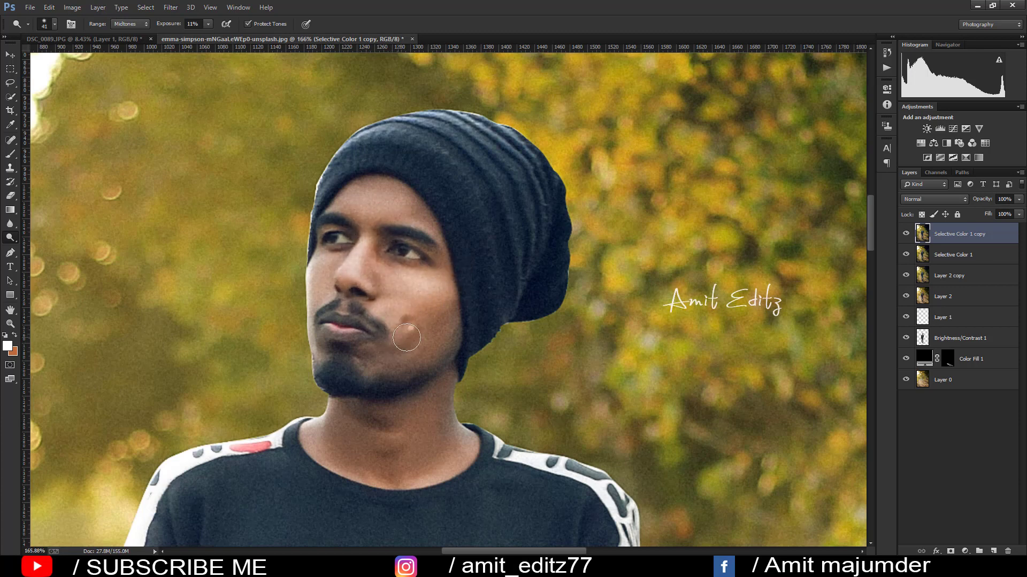
mouse_move(371, 368)
mouse_down()
mouse_move(321, 297)
mouse_move(321, 257)
mouse_up()
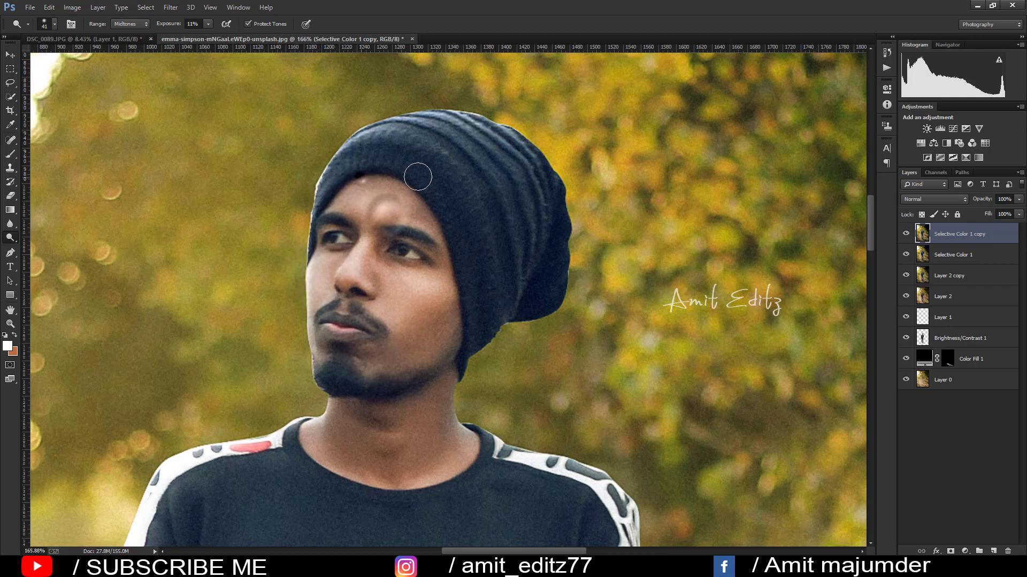
mouse_move(465, 171)
mouse_down()
mouse_move(374, 134)
mouse_move(474, 127)
mouse_move(382, 153)
mouse_move(359, 201)
mouse_up()
scroll(398, 263, down, 2)
scroll(398, 263, down, 3)
scroll(399, 263, down, 1)
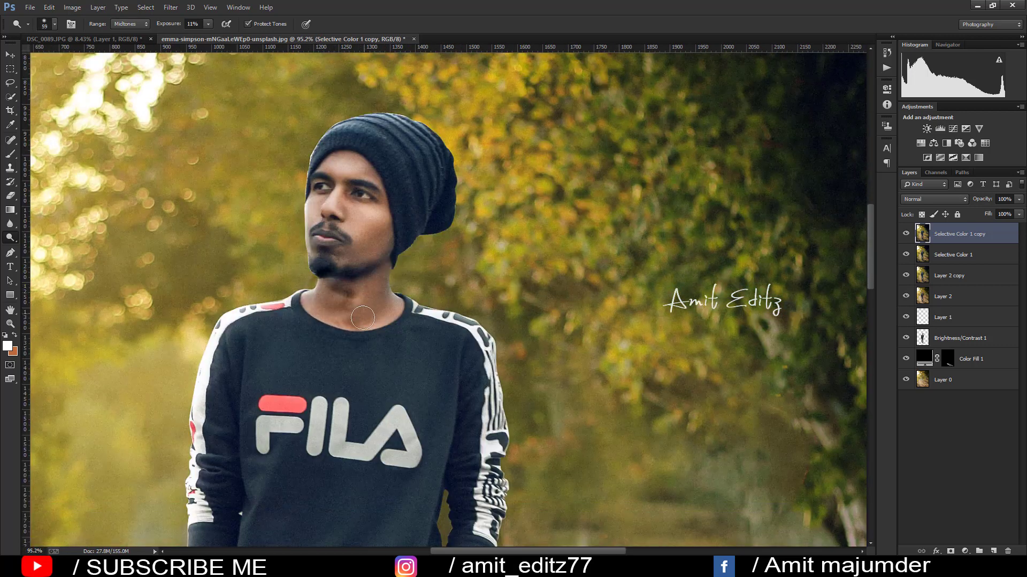
Dodge the neck and dark sweater cuff, undoing a stray blotch on the shoulder
drag(362, 318, 337, 300)
scroll(300, 396, down, 1)
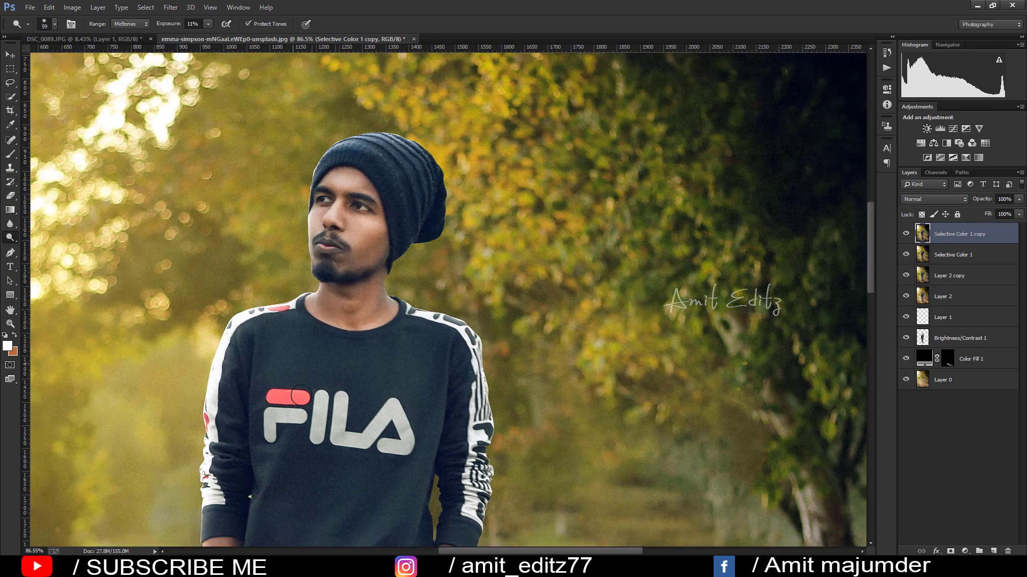
mouse_move(301, 396)
mouse_down()
mouse_move(236, 344)
mouse_move(383, 160)
mouse_up()
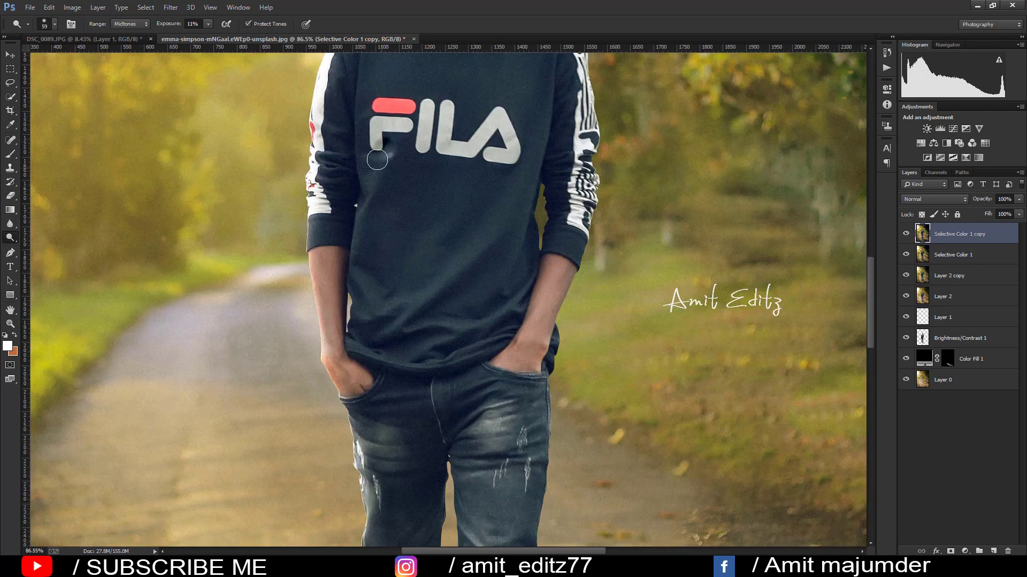
drag(319, 230, 342, 227)
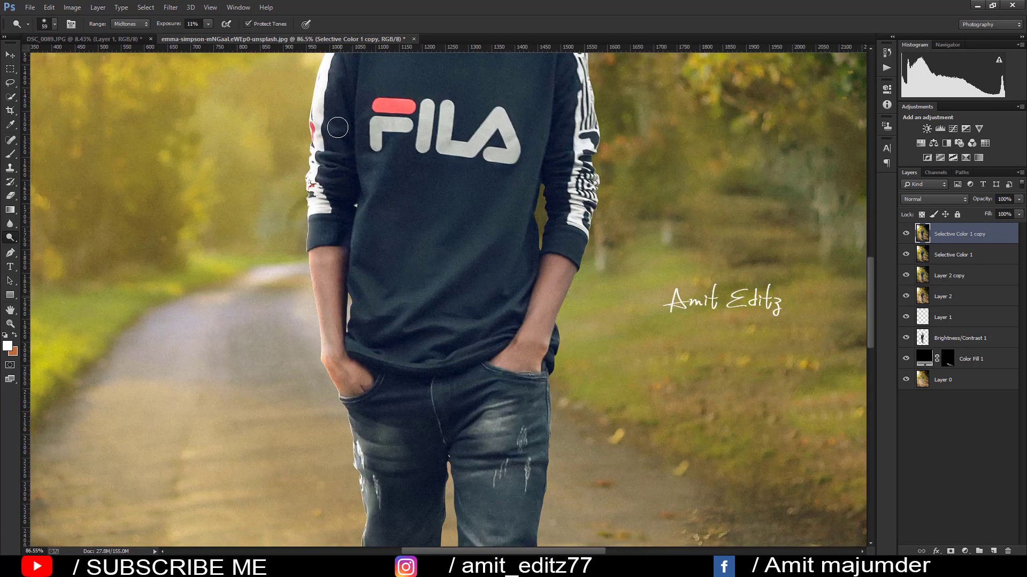
drag(326, 178, 288, 355)
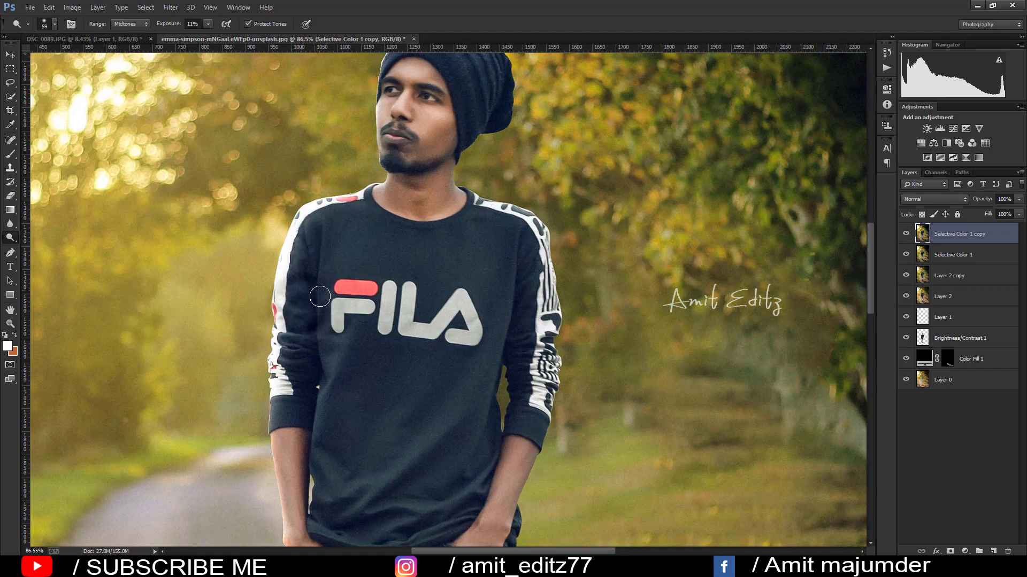
key(ctrl+z)
Dodge the dark creases and wrinkle shading on the right jeans knee, undoing a thigh dab
scroll(471, 309, down, 2)
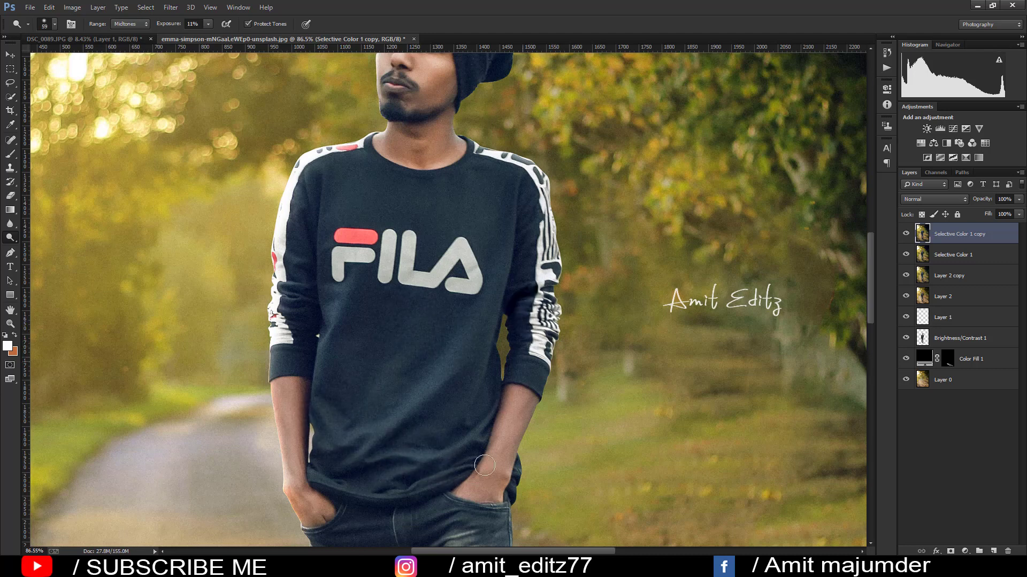
scroll(560, 202, down, 5)
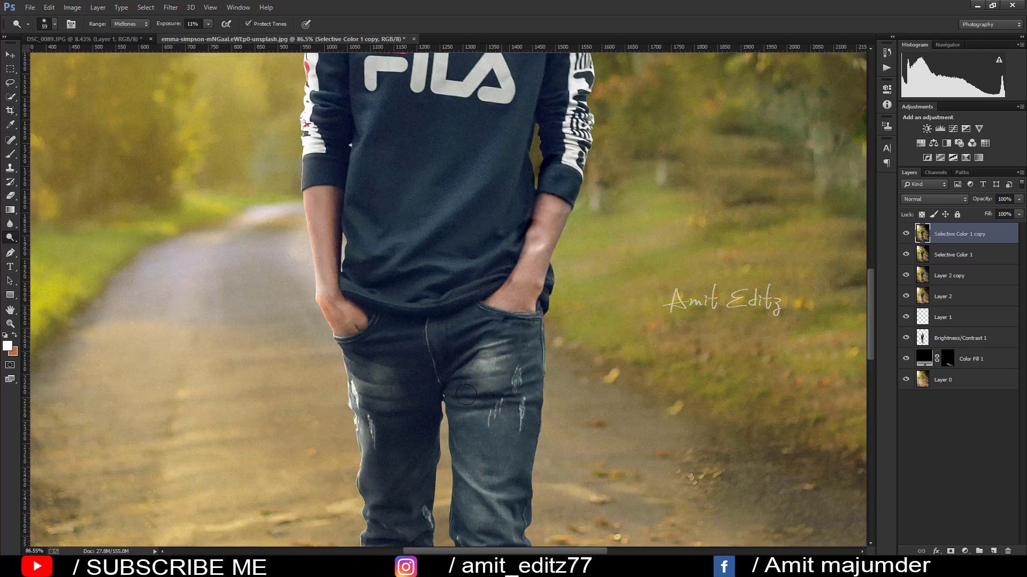
scroll(401, 314, down, 3)
scroll(394, 293, down, 2)
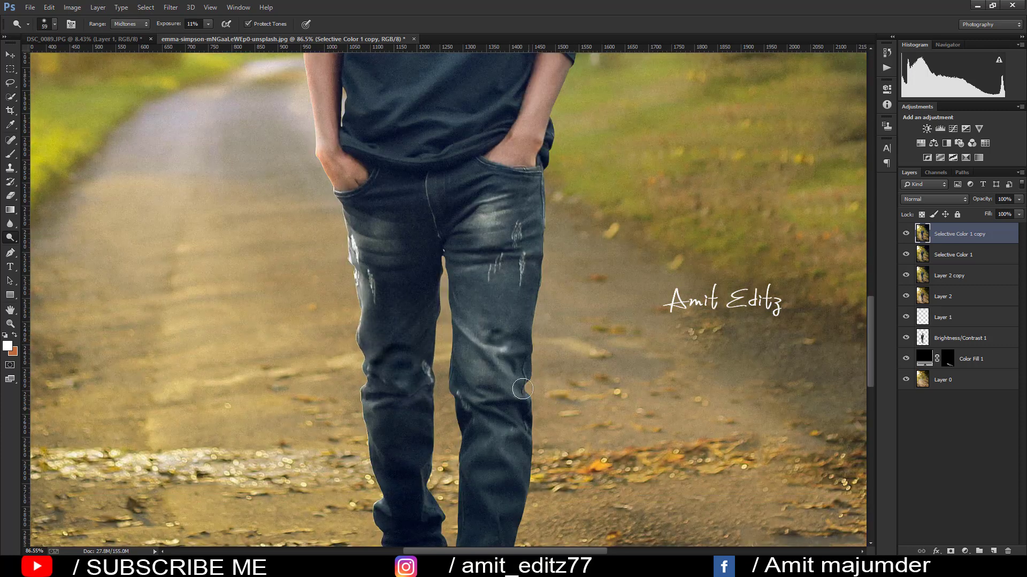
scroll(437, 354, down, 2)
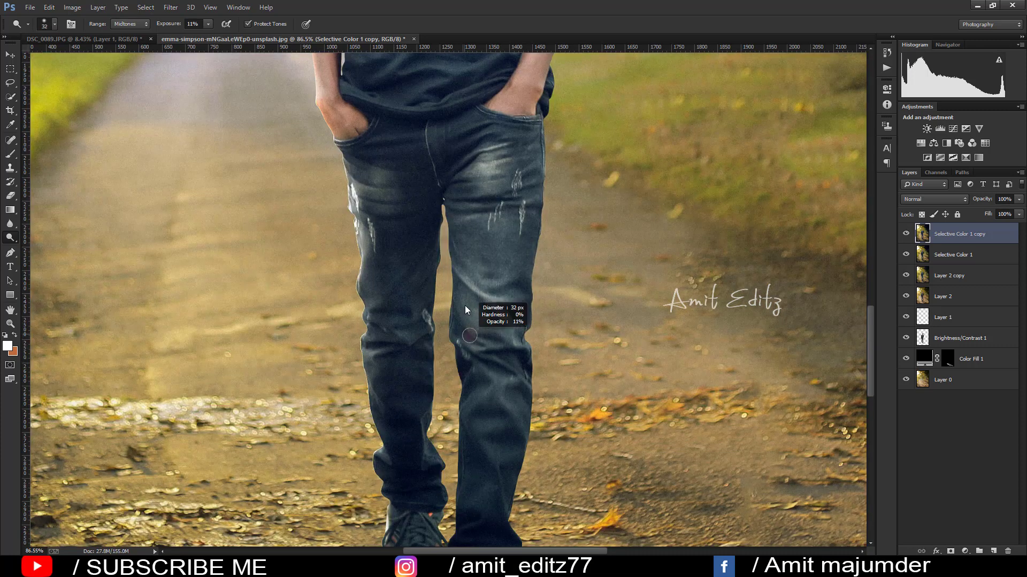
scroll(469, 308, down, 2)
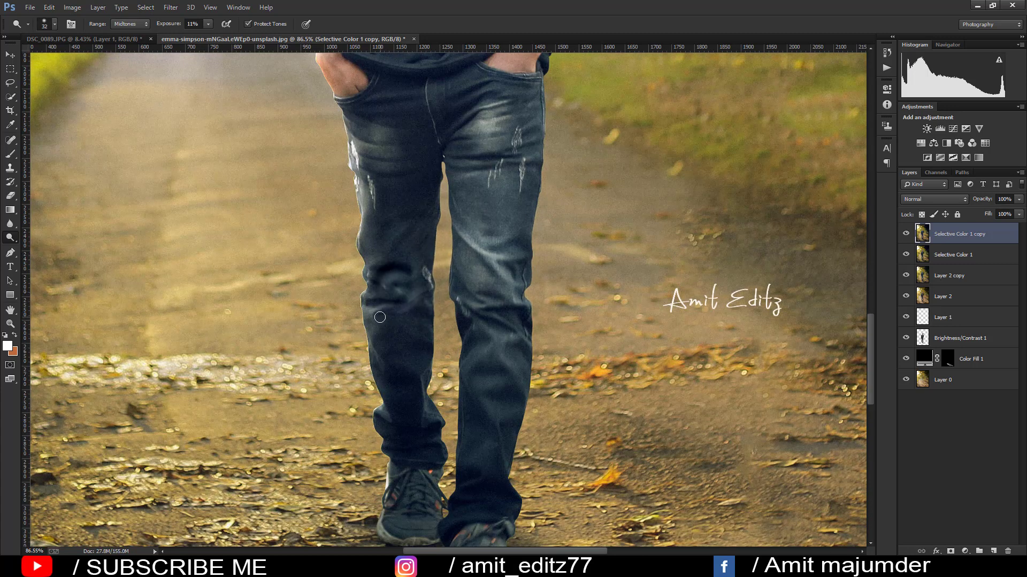
mouse_move(507, 310)
mouse_down()
mouse_move(472, 375)
mouse_move(506, 439)
mouse_up()
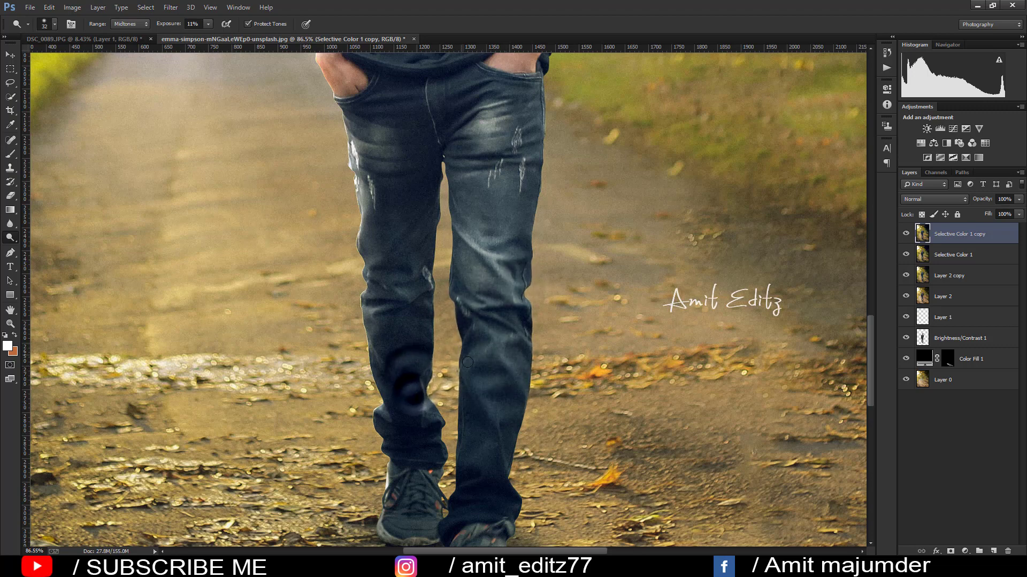
scroll(475, 344, down, 2)
drag(503, 407, 406, 291)
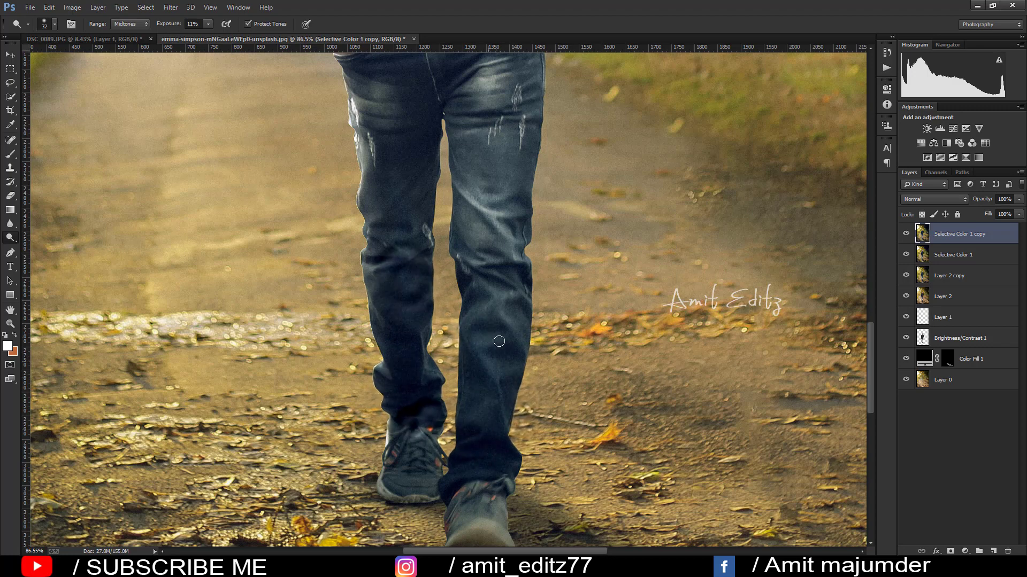
scroll(500, 328, down, 2)
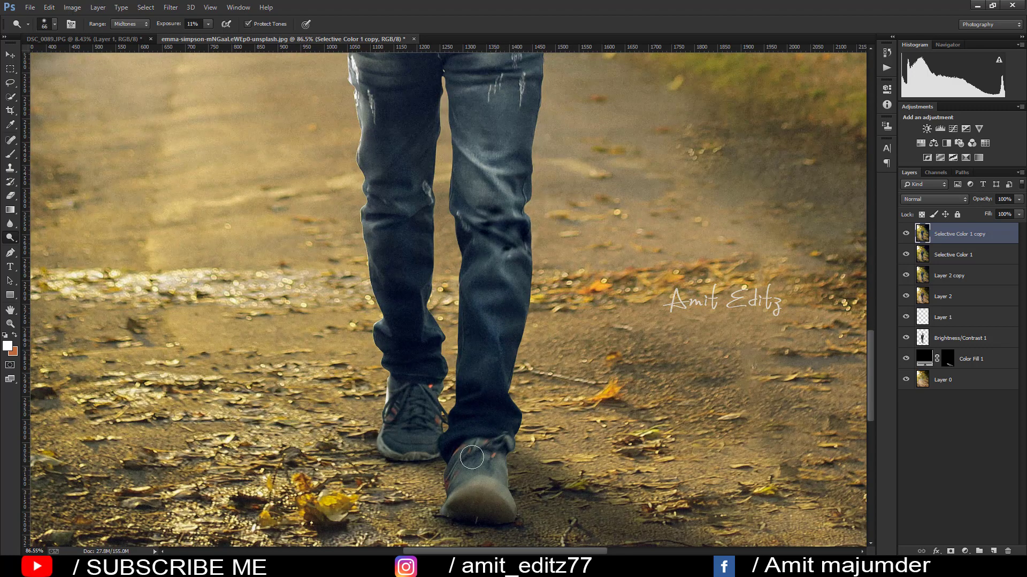
drag(471, 457, 412, 239)
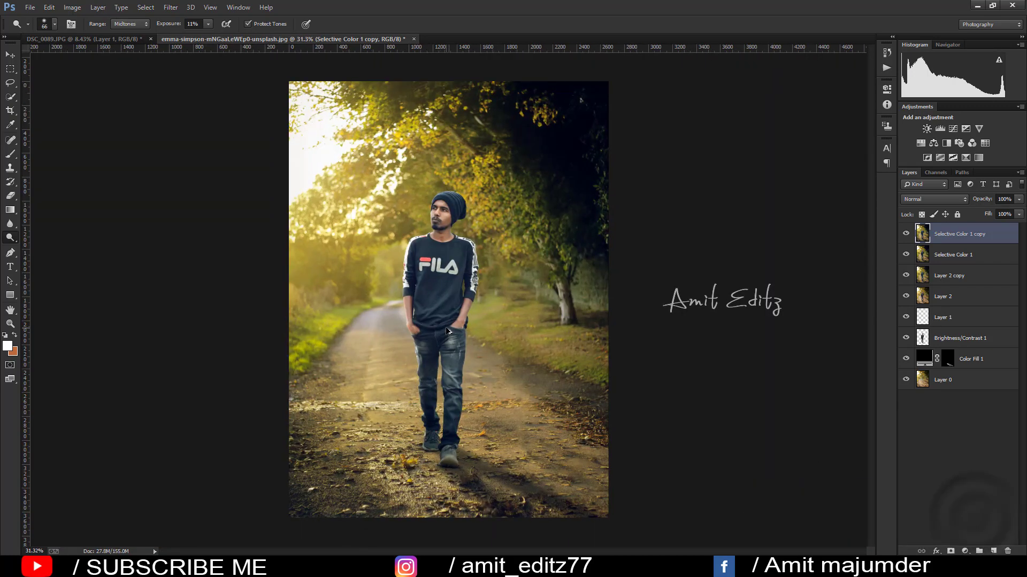
scroll(411, 304, up, 5)
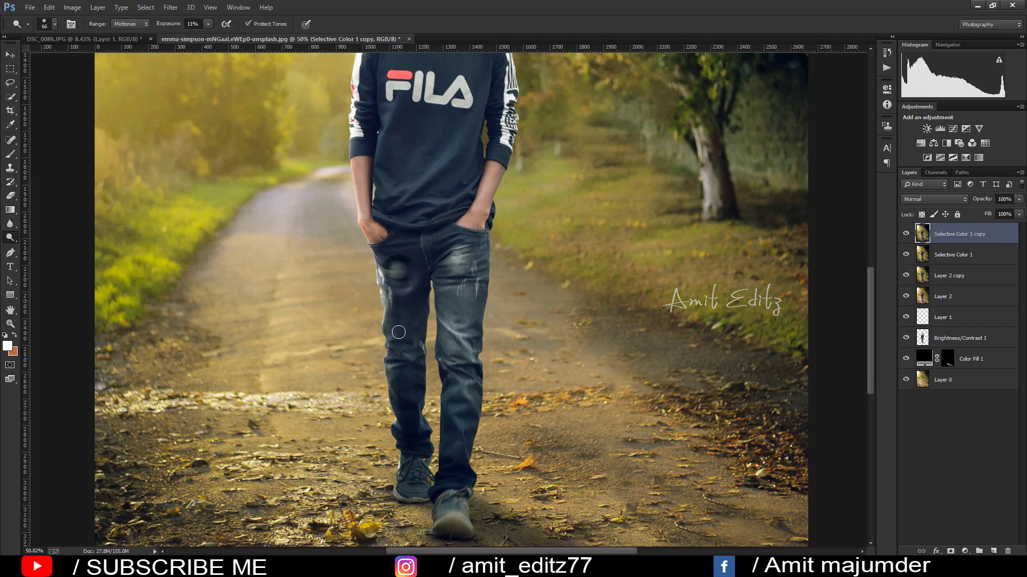
key(ctrl+z)
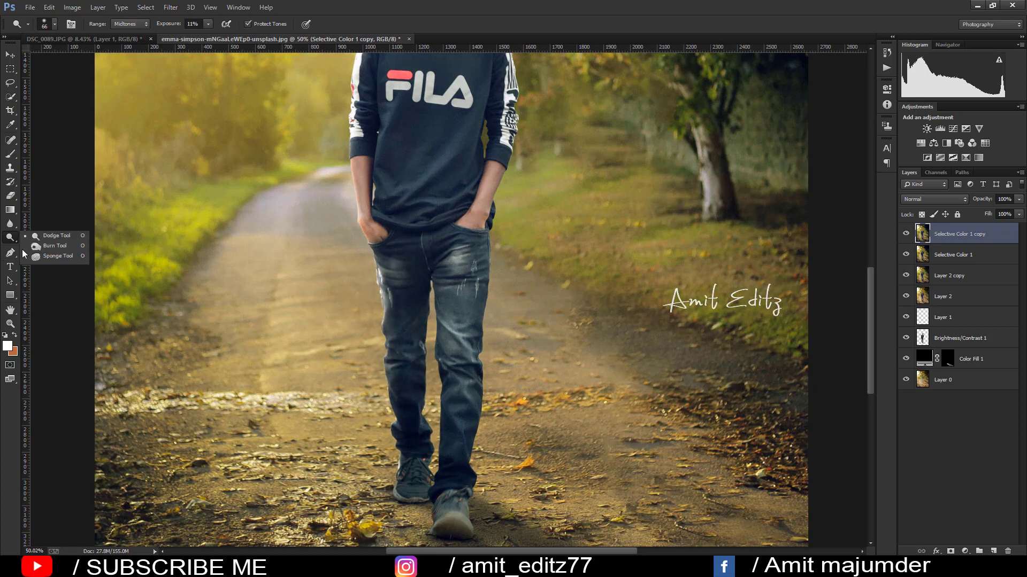
Burn the shirt shading, undoing stray dark spots on the shirt and jeans crotch
click(37, 245)
scroll(409, 214, up, 3)
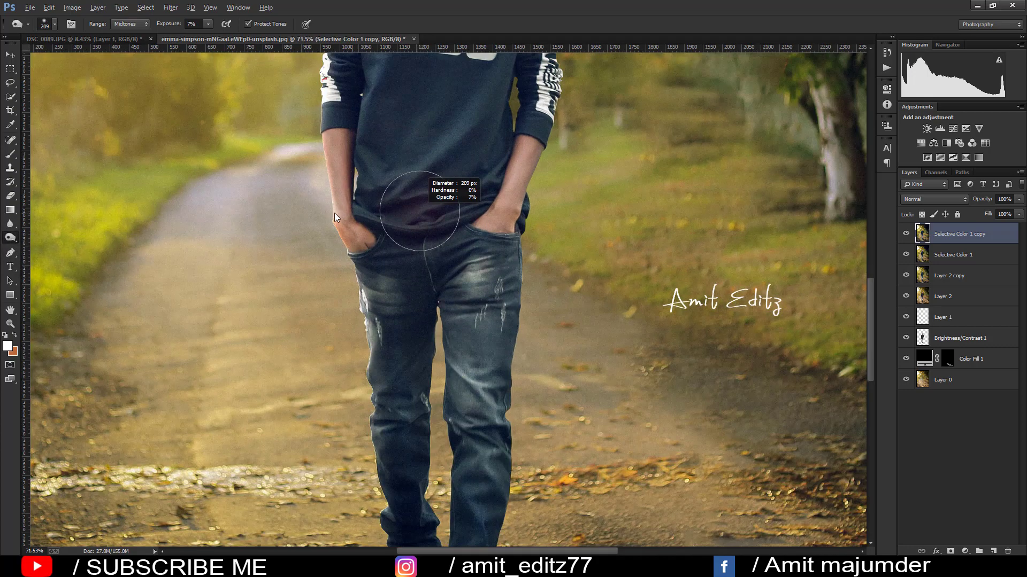
scroll(378, 271, up, 4)
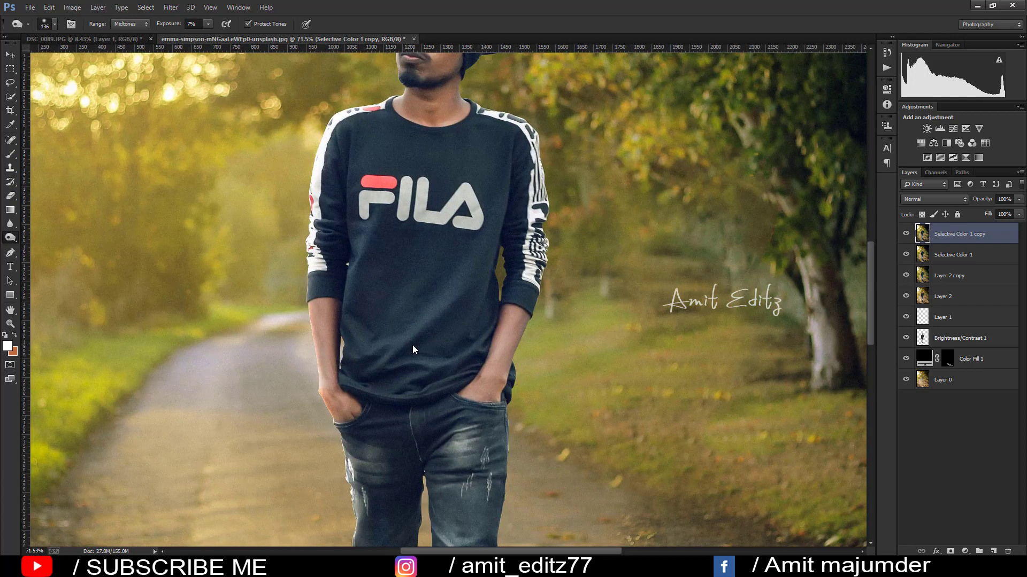
drag(406, 347, 438, 315)
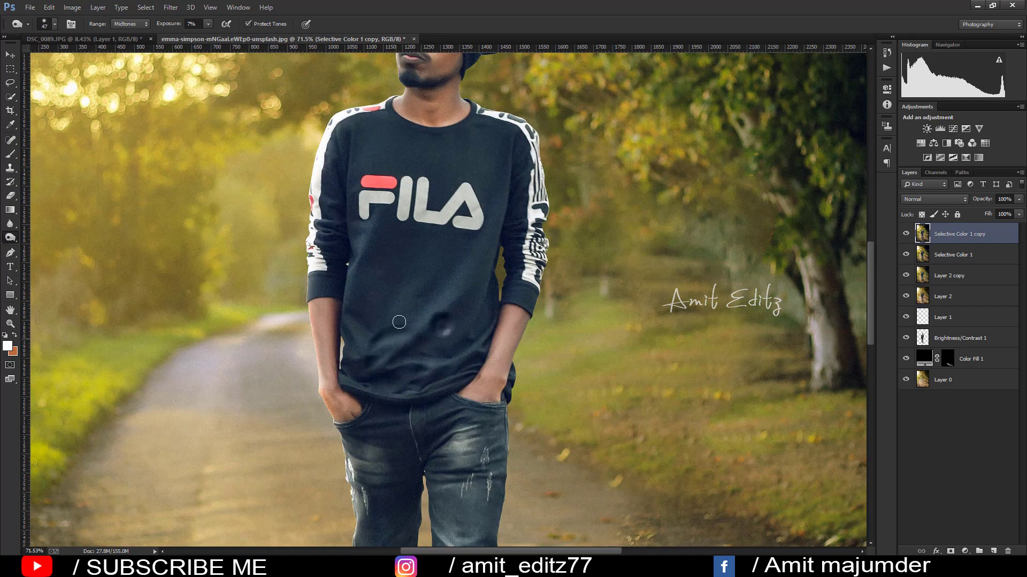
click(406, 241)
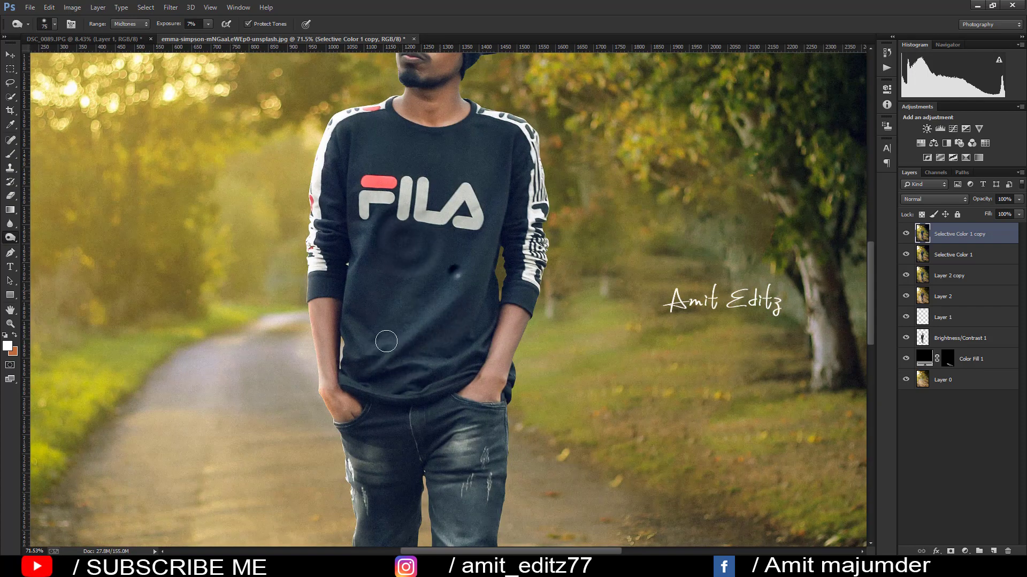
key(ctrl+z)
scroll(374, 347, down, 3)
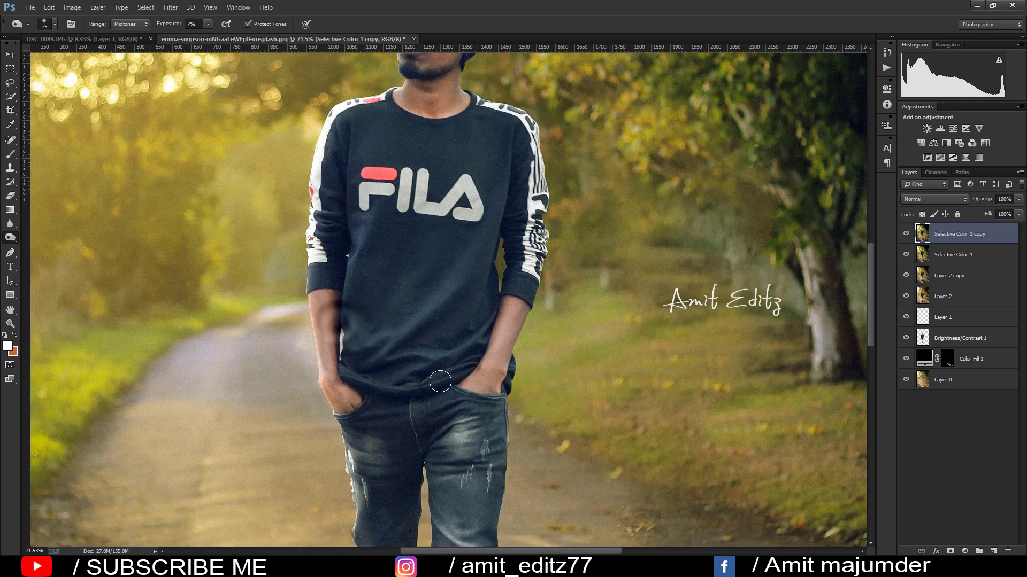
key(ctrl+z)
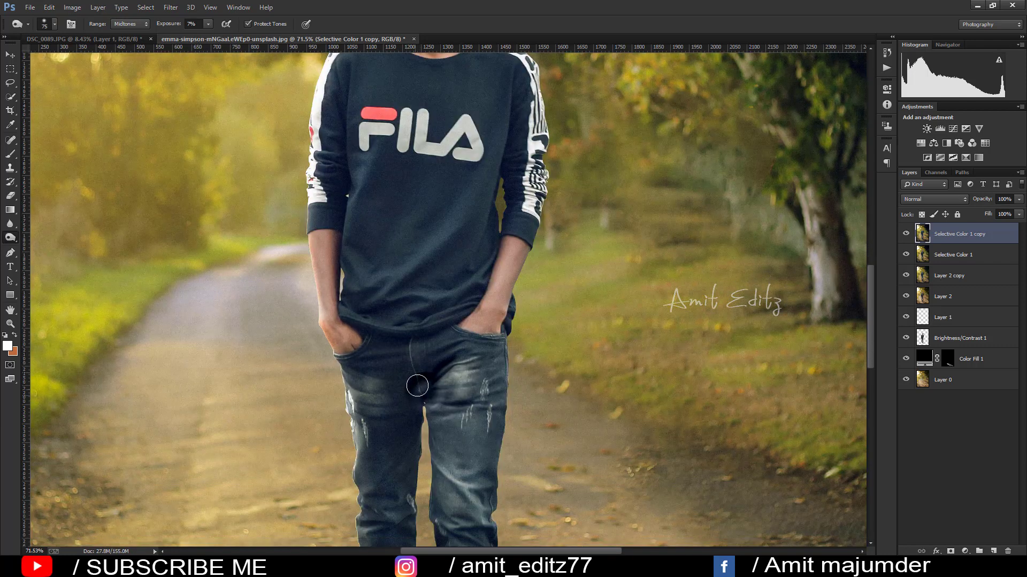
Deepen the shadows on the left jeans leg and knee, discarding blotches on both knees
scroll(417, 385, down, 3)
click(410, 358)
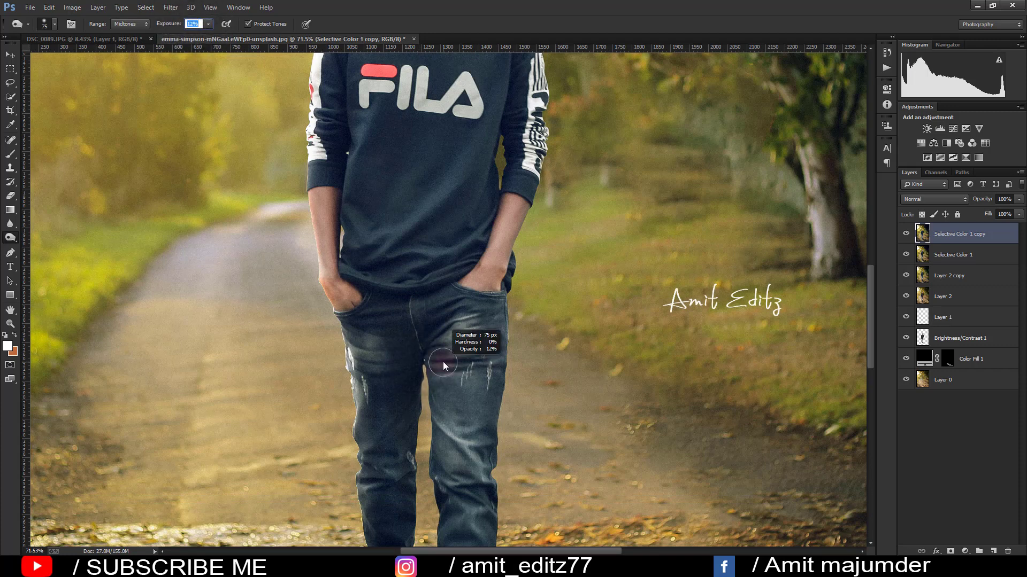
scroll(437, 392, down, 9)
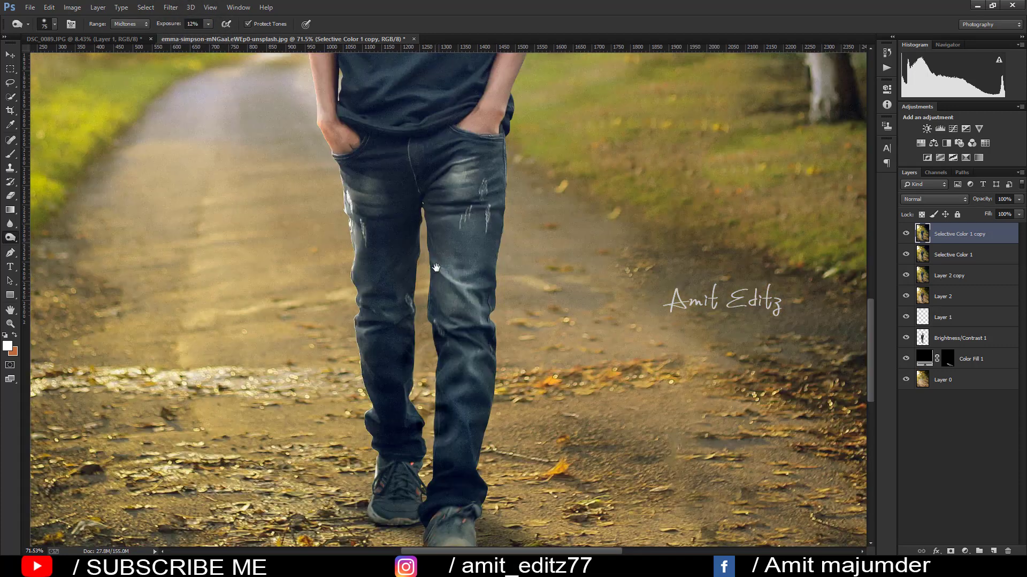
key(ctrl+z)
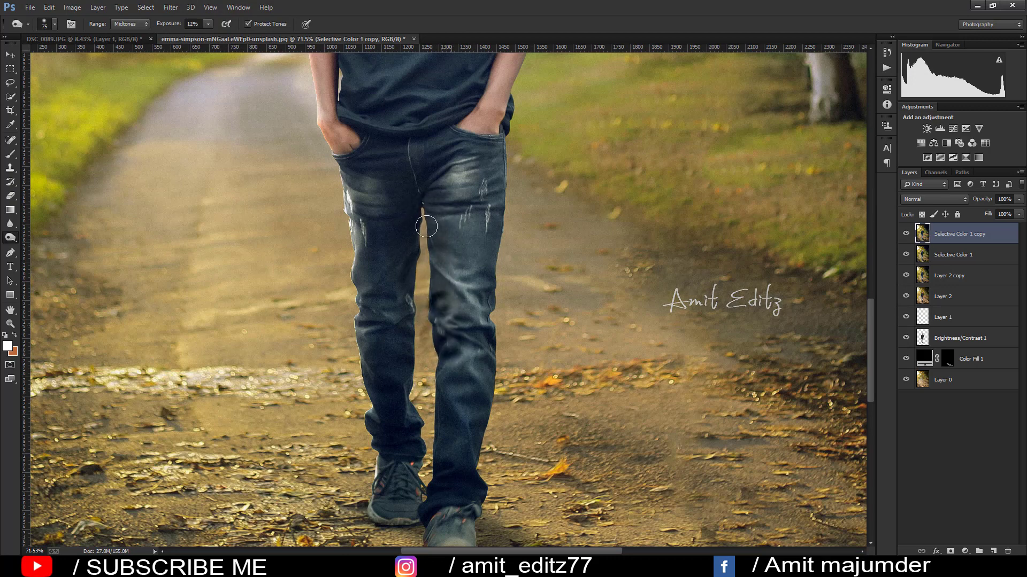
key(ctrl+z)
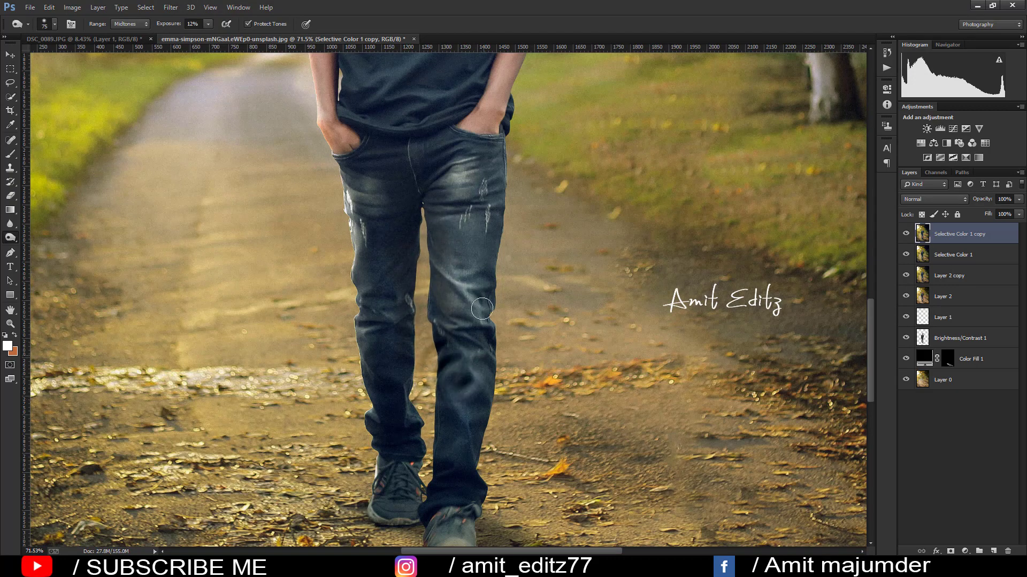
scroll(472, 348, down, 6)
scroll(472, 348, down, 5)
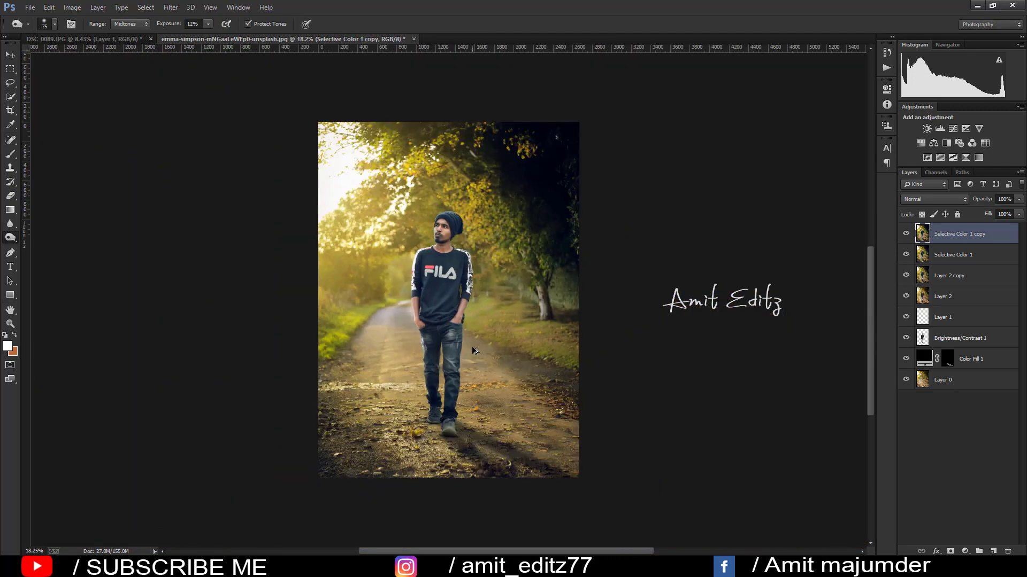
scroll(444, 357, up, 2)
scroll(444, 357, up, 2)
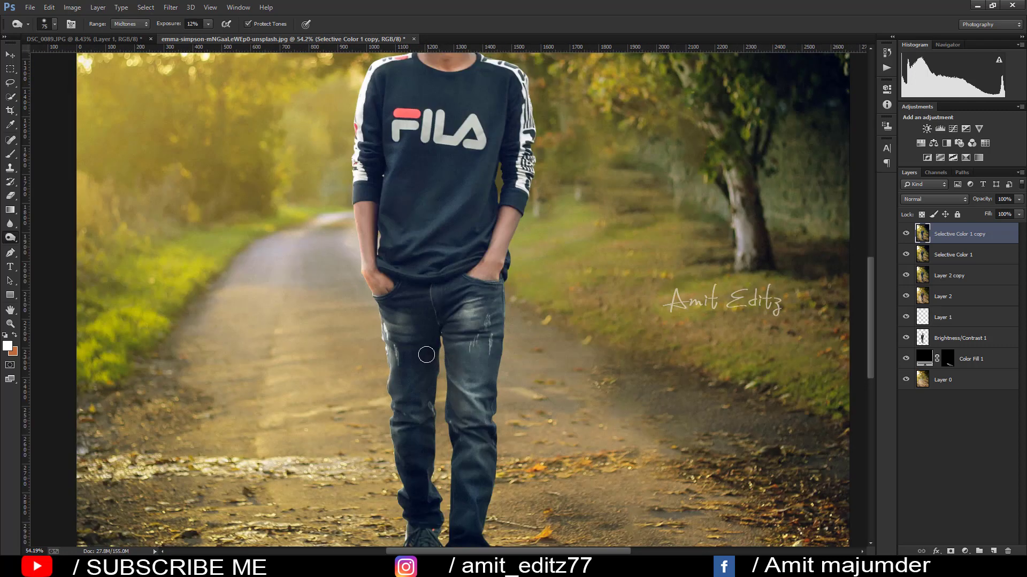
mouse_move(405, 382)
mouse_down()
mouse_move(412, 442)
mouse_move(407, 406)
mouse_up()
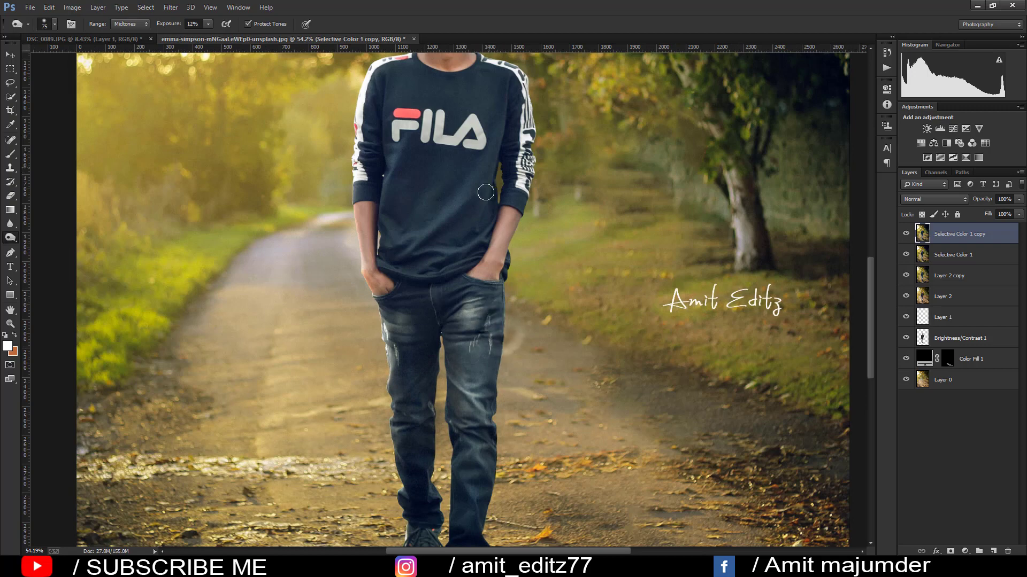
drag(485, 192, 488, 374)
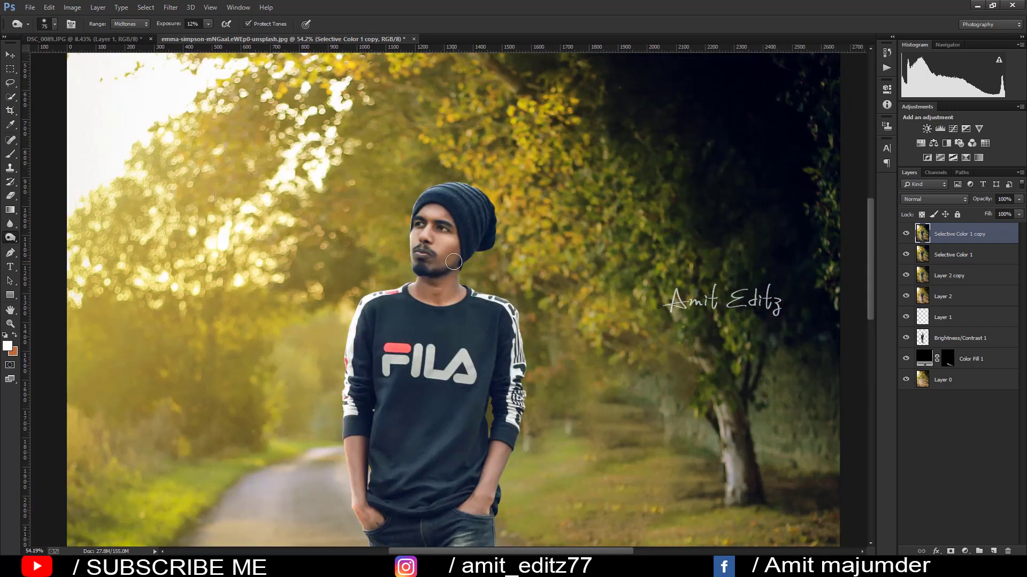
scroll(450, 276, down, 2)
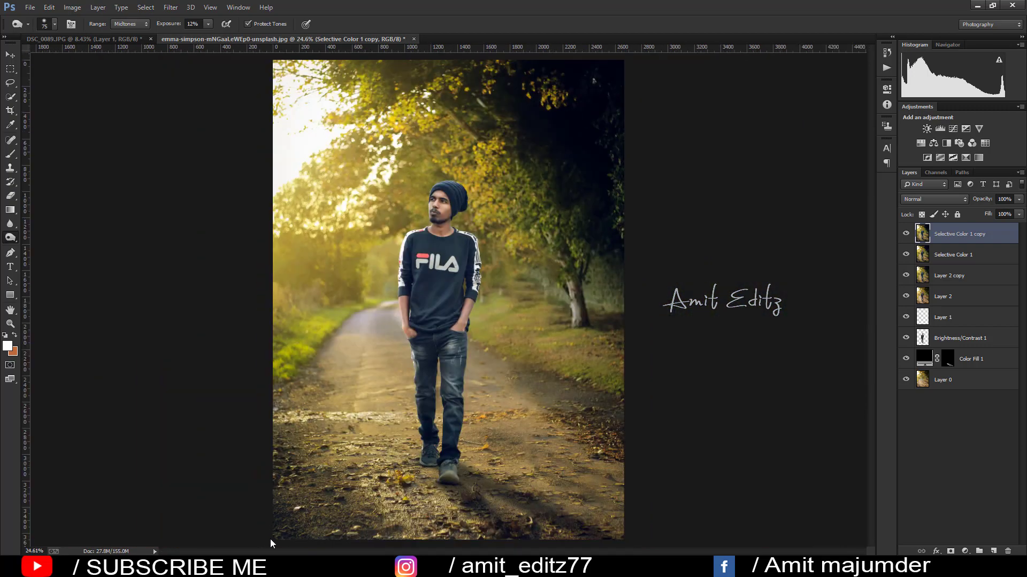
Merge the two Selective Color layers into a single Selective Color 1 copy layer
right_click(958, 256)
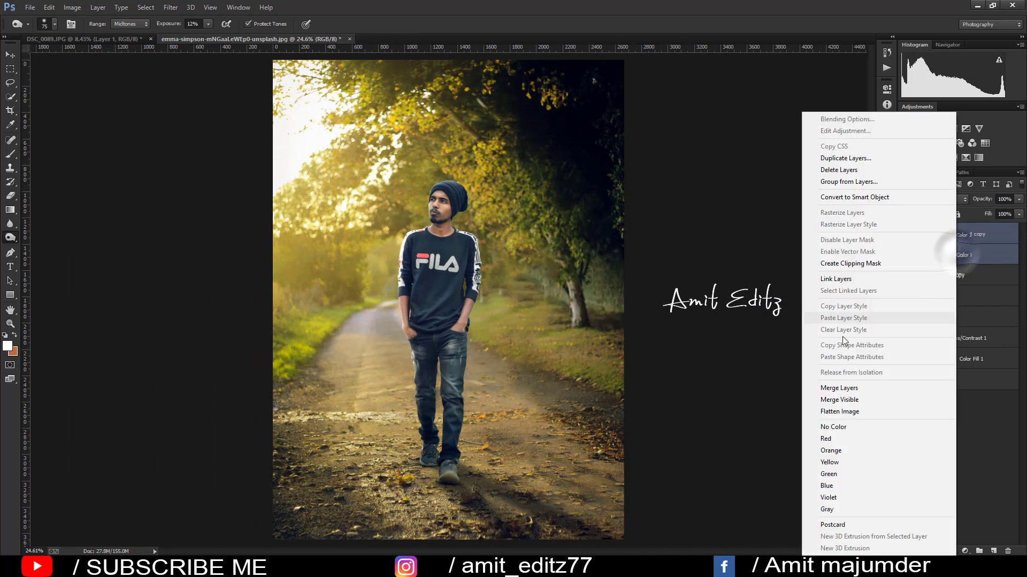
click(832, 388)
scroll(515, 287, down, 1)
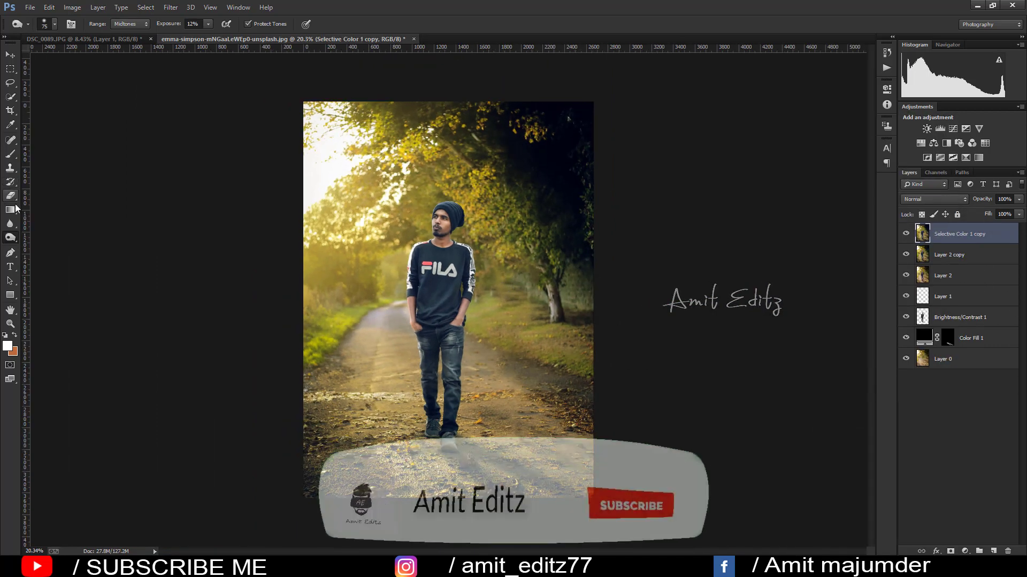
Darken the lower part of the photo with a Gradient Tool drag from the bottom
click(10, 210)
scroll(450, 435, down, 1)
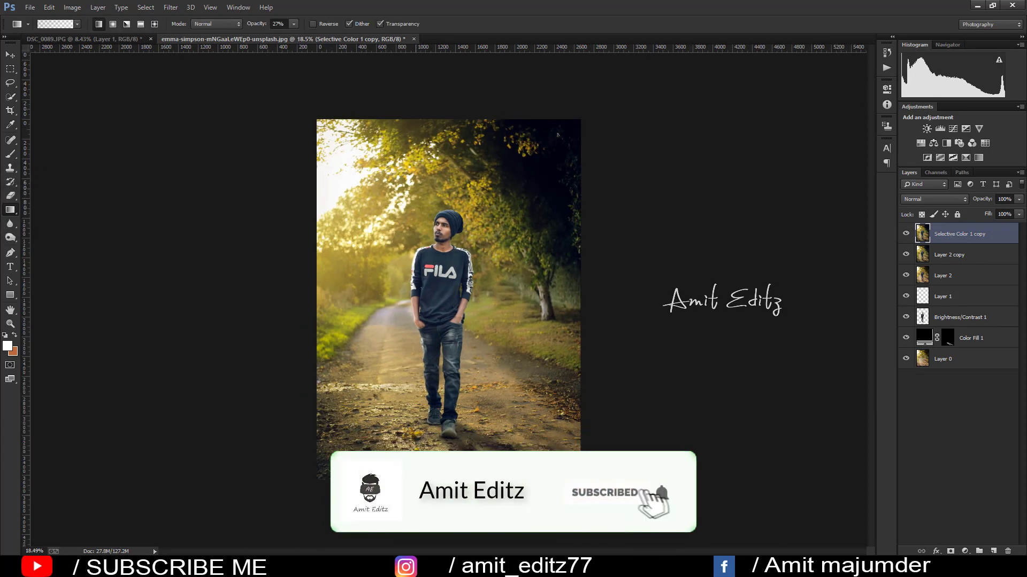
drag(419, 320, 418, 321)
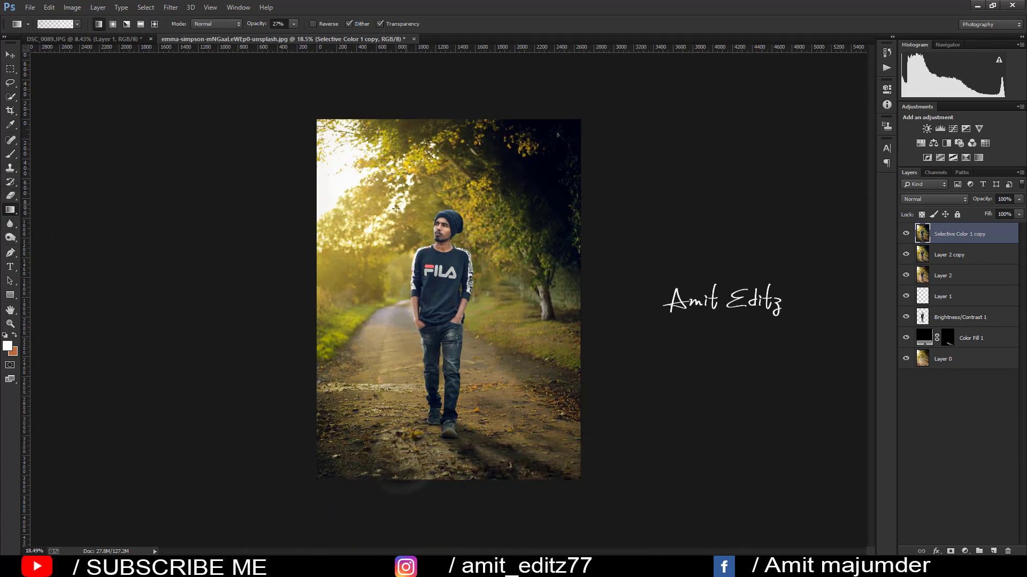
key(v)
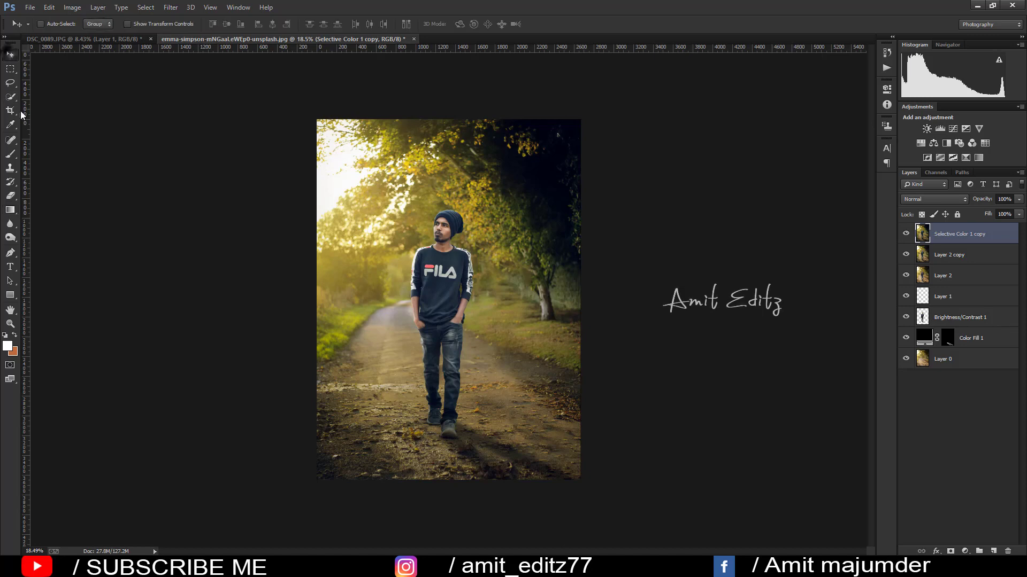
click(10, 227)
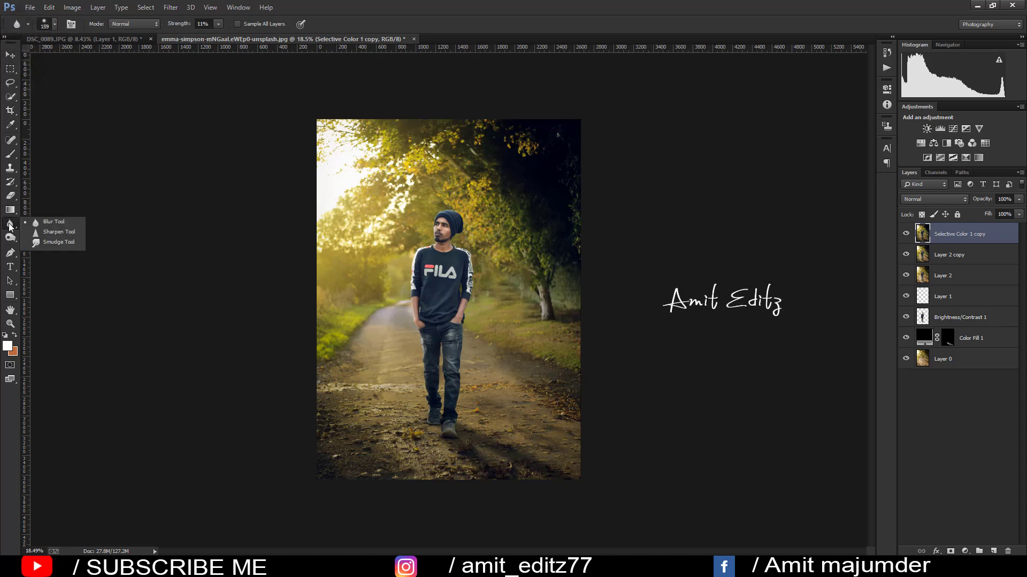
Enlarge the 11% Blur brush and soften the sleeve and cuff edges
click(51, 222)
alt+scroll(369, 222, up, 5)
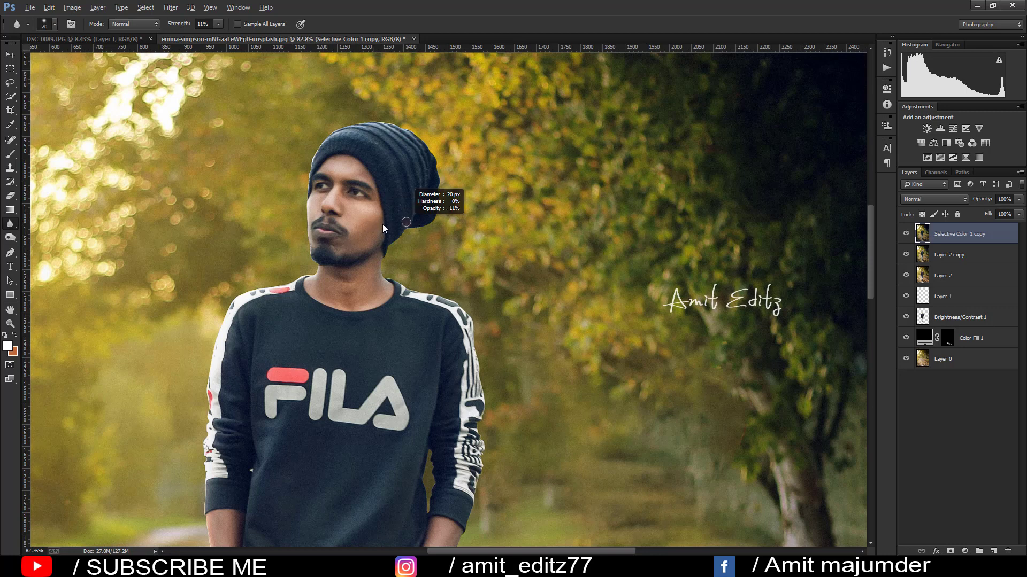
mouse_move(369, 224)
mouse_down()
mouse_move(391, 226)
mouse_move(453, 330)
mouse_move(442, 185)
mouse_up()
scroll(410, 229, up, 2)
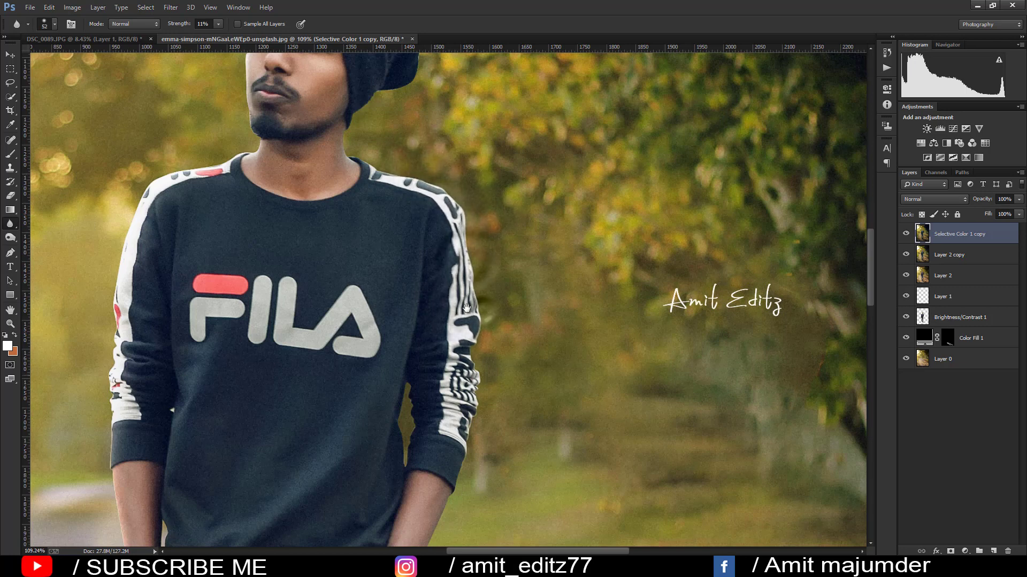
scroll(471, 289, down, 5)
drag(480, 227, 413, 229)
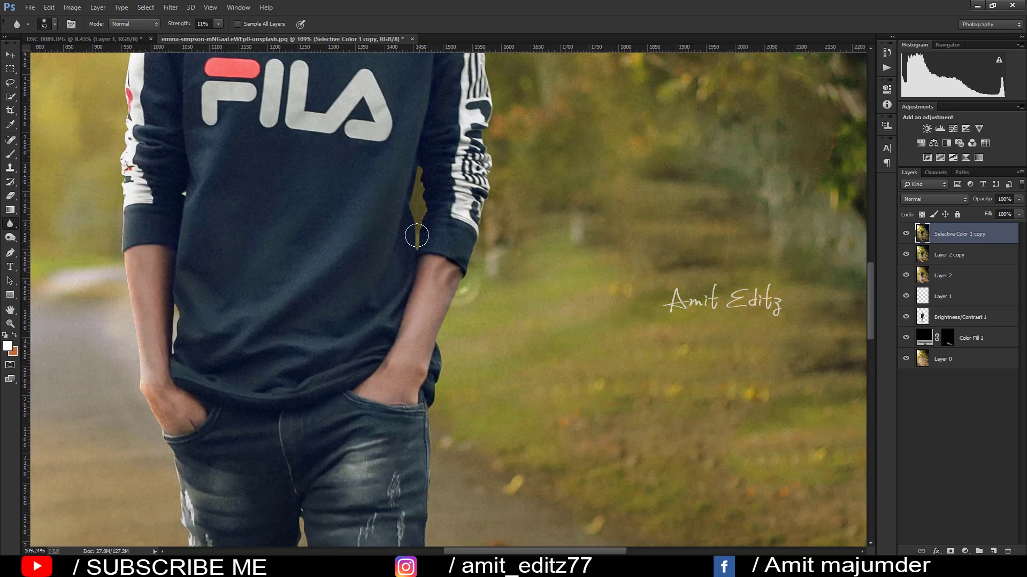
Blur the edges of the shoes, jeans cuffs and jeans legs
drag(426, 334, 446, 126)
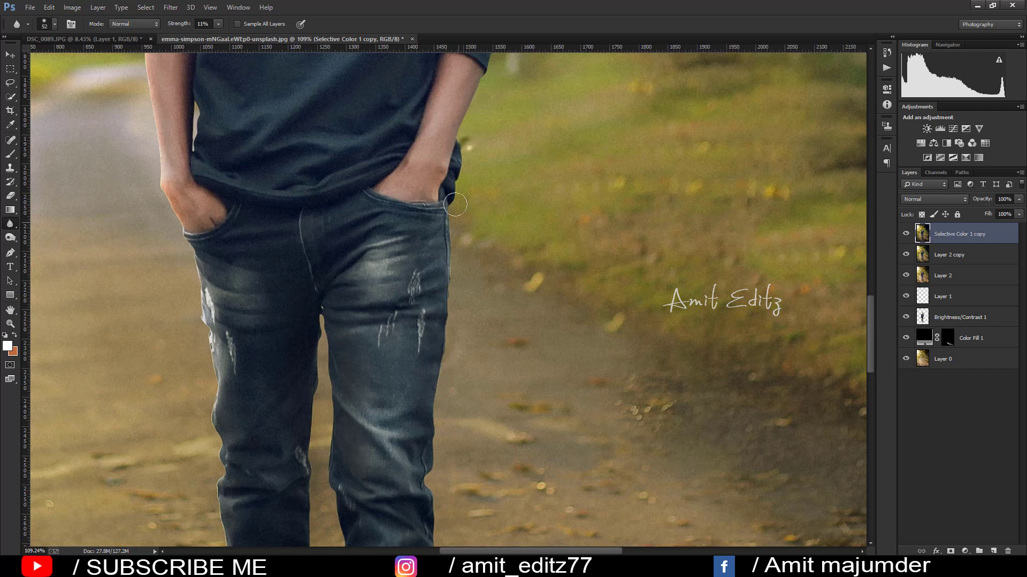
drag(425, 424, 461, 186)
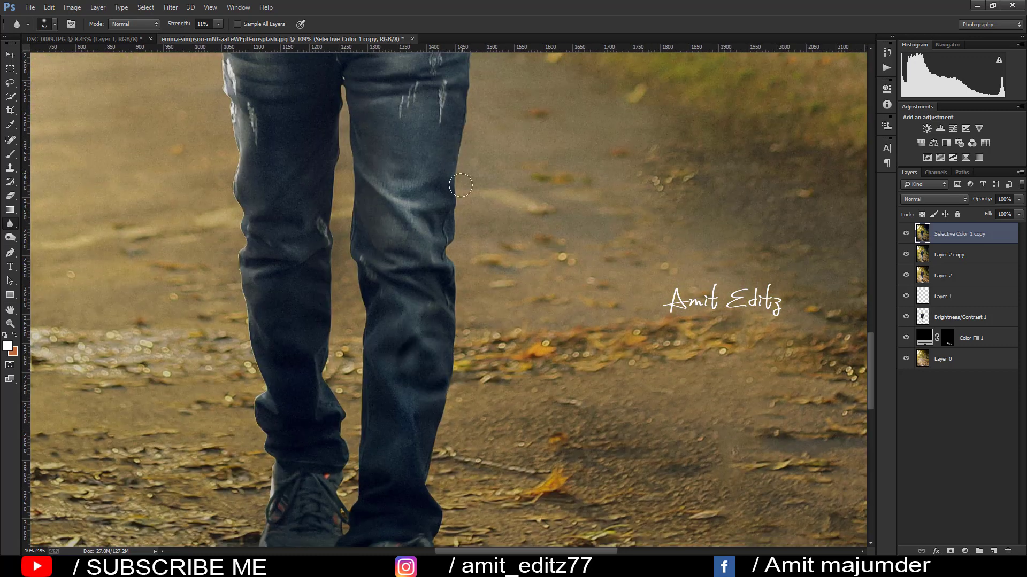
drag(449, 254, 458, 126)
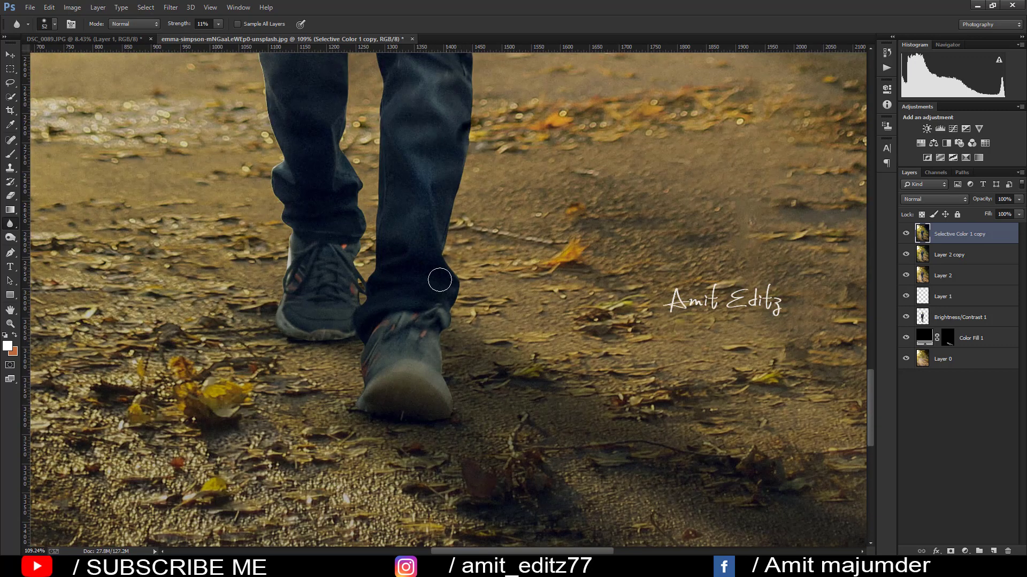
mouse_move(439, 338)
mouse_down()
mouse_move(354, 332)
mouse_move(275, 161)
mouse_up()
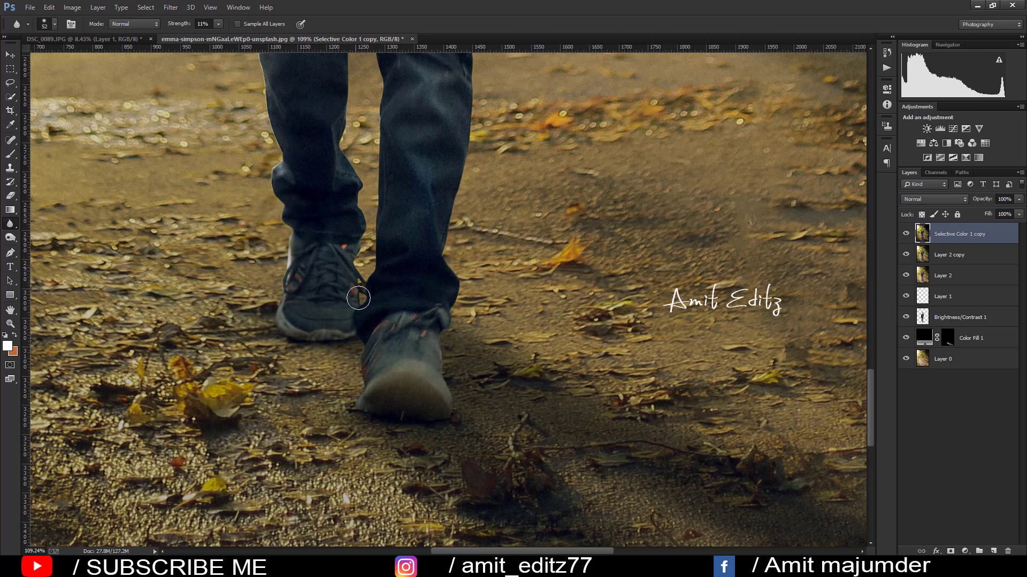
scroll(358, 298, up, 3)
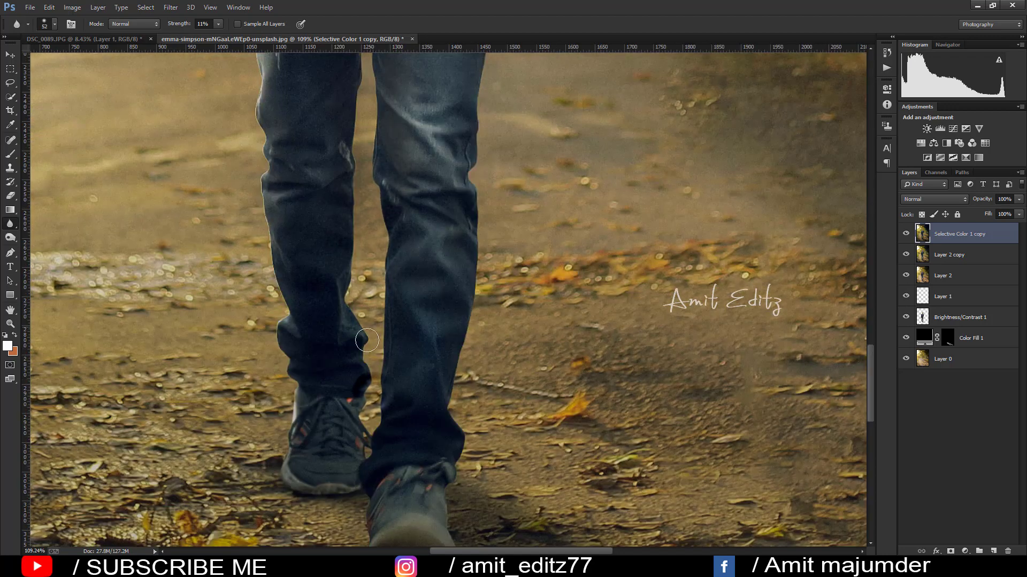
scroll(347, 289, up, 5)
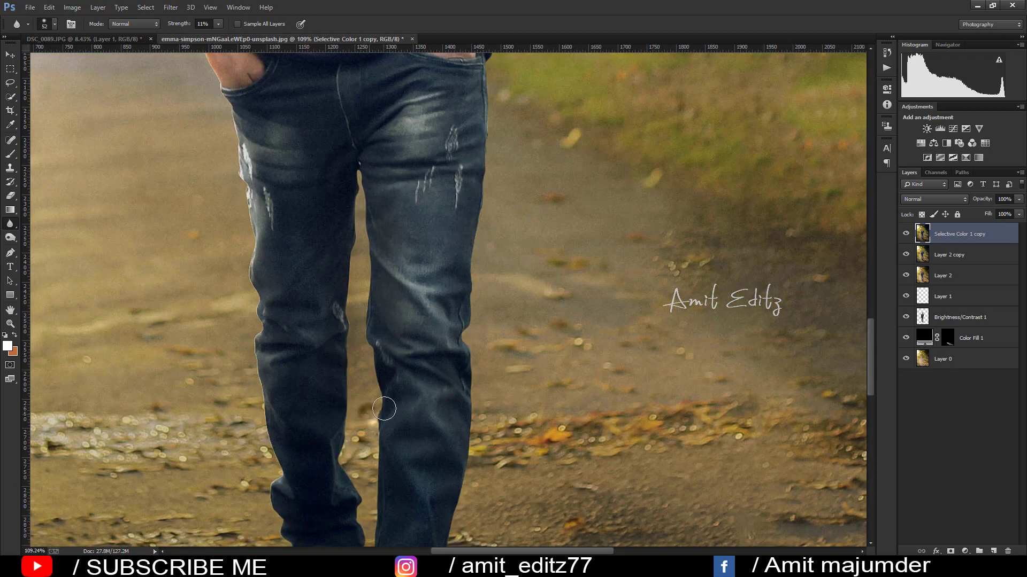
mouse_move(356, 198)
mouse_down()
mouse_move(323, 390)
mouse_move(337, 321)
mouse_move(267, 417)
mouse_move(245, 138)
mouse_up()
Blur the neck, face and beanie edges, then zoom back out
scroll(244, 137, up, 3)
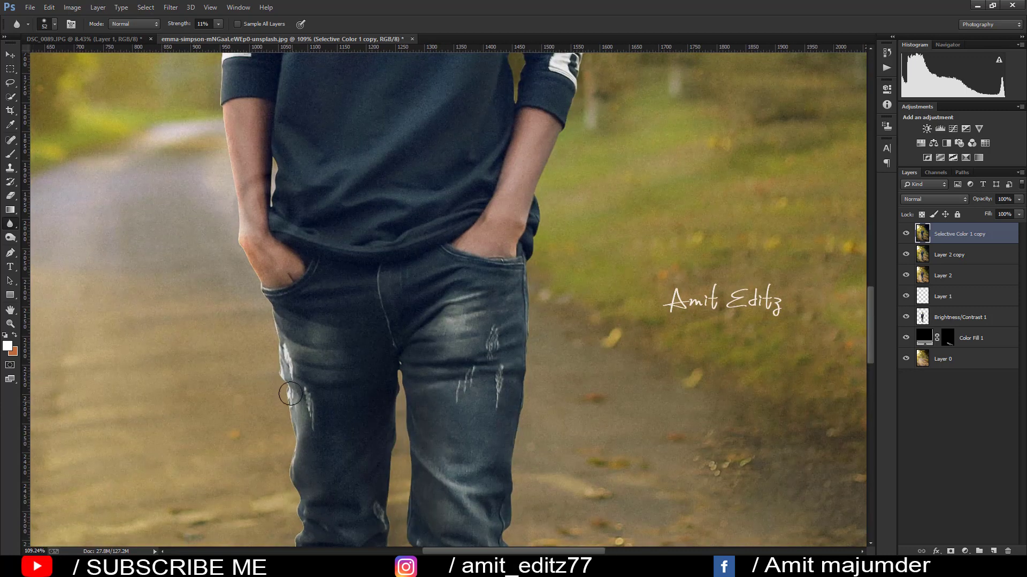
scroll(230, 209, up, 5)
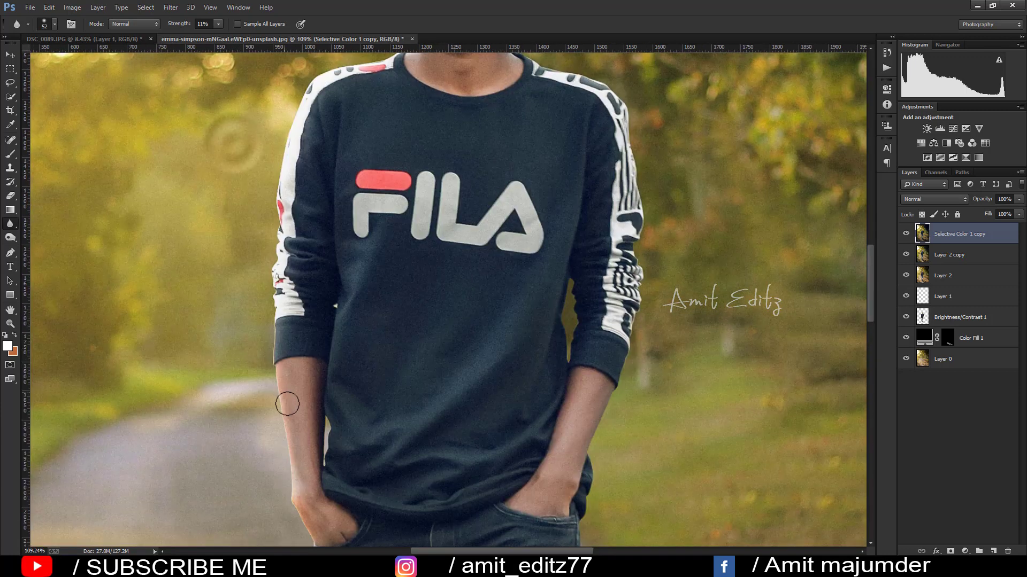
scroll(272, 313, up, 5)
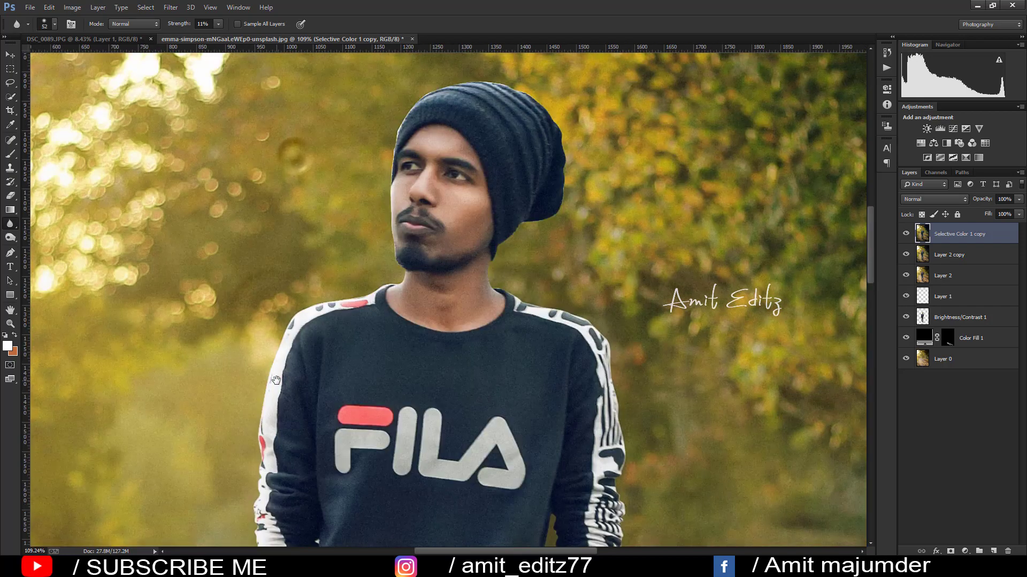
drag(399, 281, 498, 87)
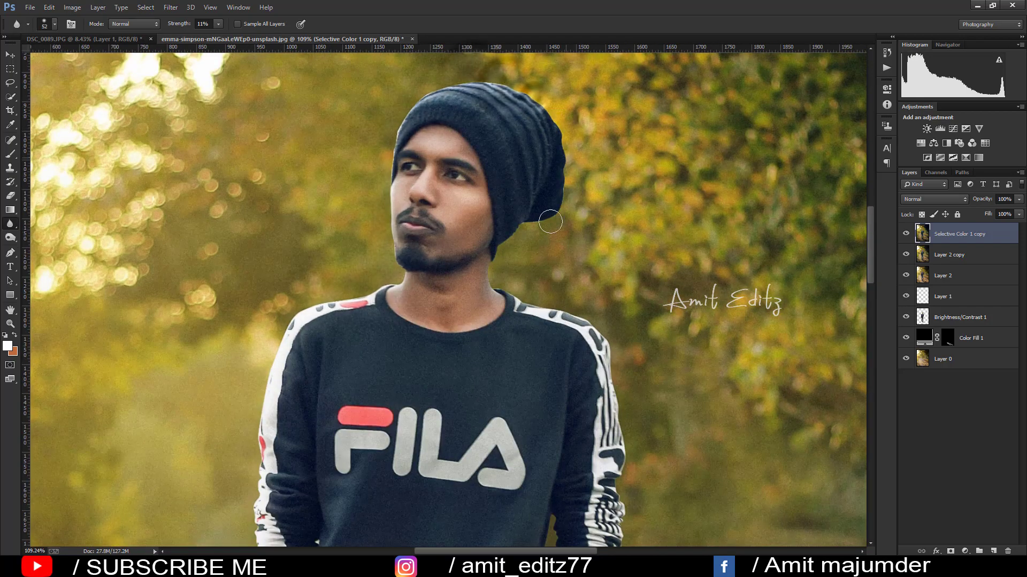
scroll(506, 191, down, 4)
scroll(506, 191, down, 2)
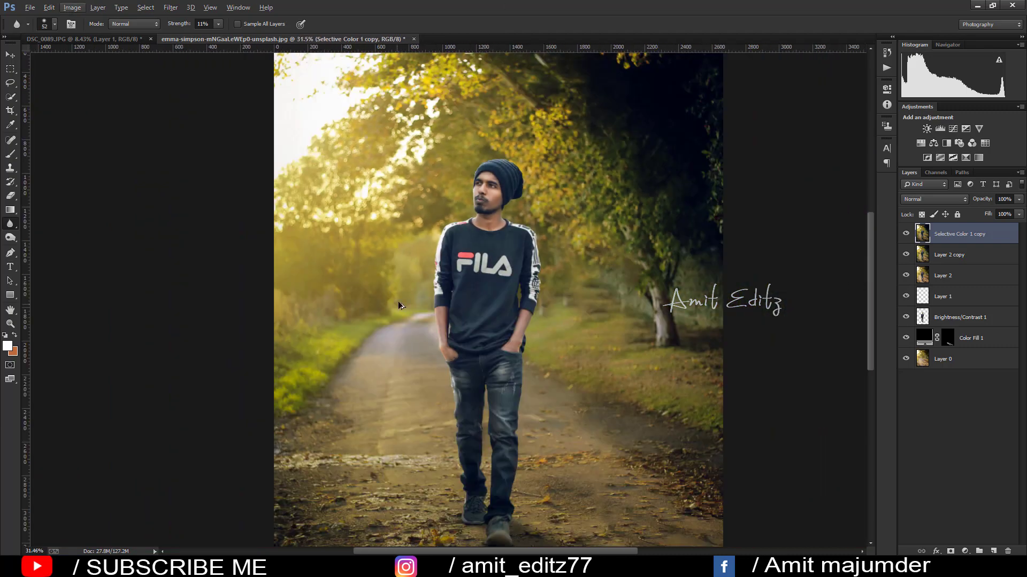
scroll(399, 306, down, 2)
scroll(399, 306, down, 1)
scroll(399, 306, down, 1)
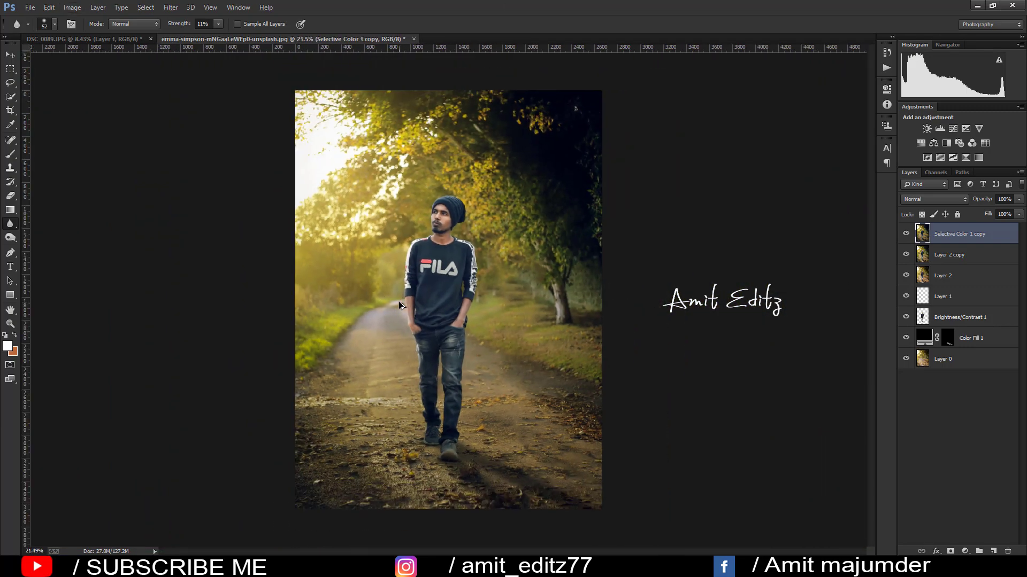
Open the dark texture image by mistake and close it unused
click(30, 8)
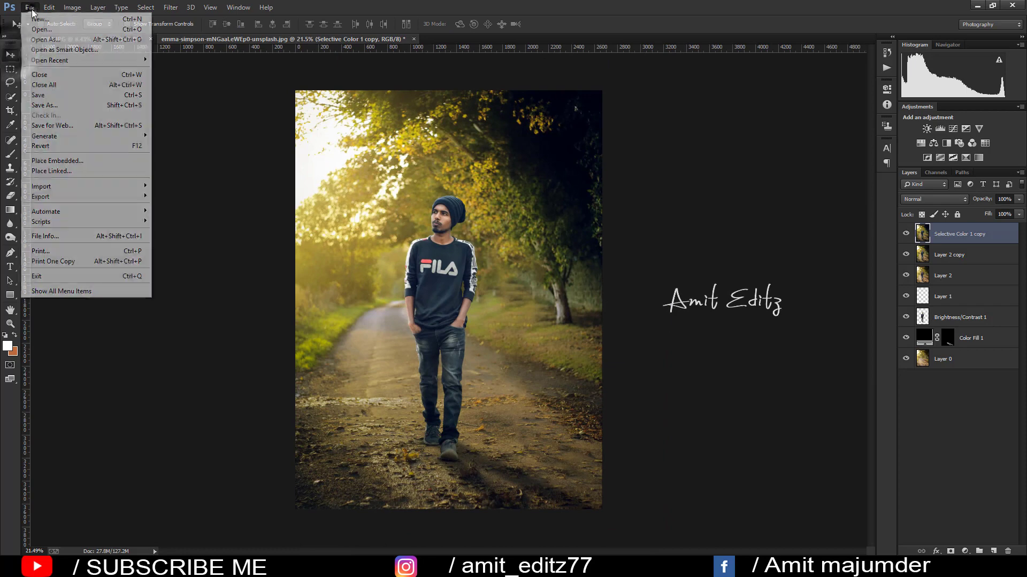
click(38, 29)
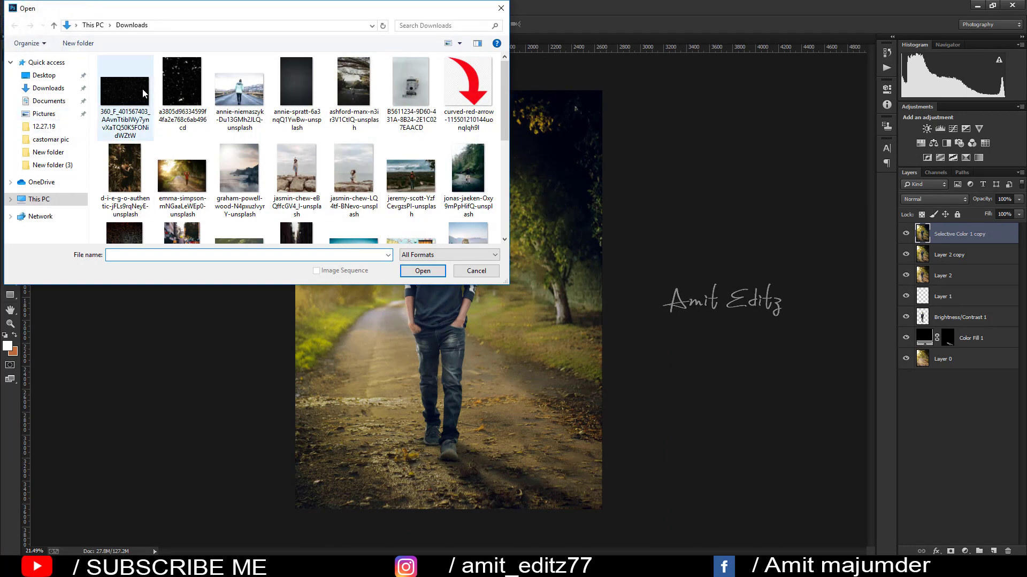
click(170, 81)
click(288, 90)
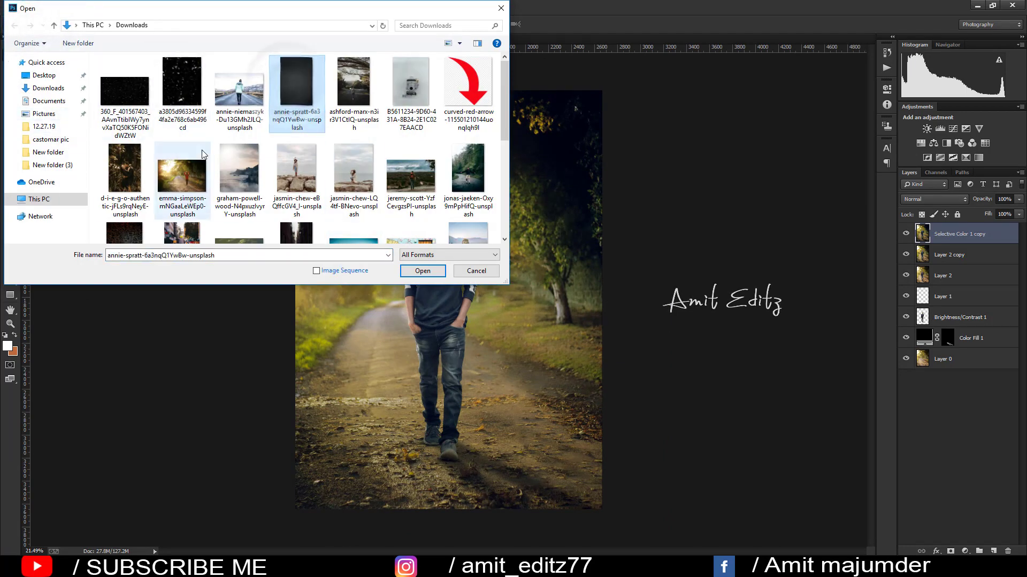
click(413, 271)
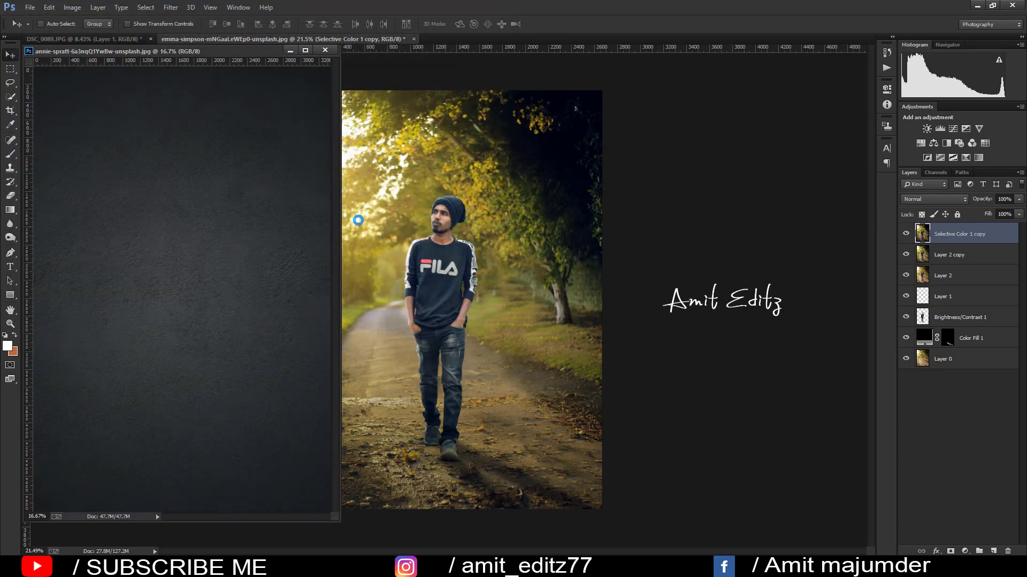
click(325, 50)
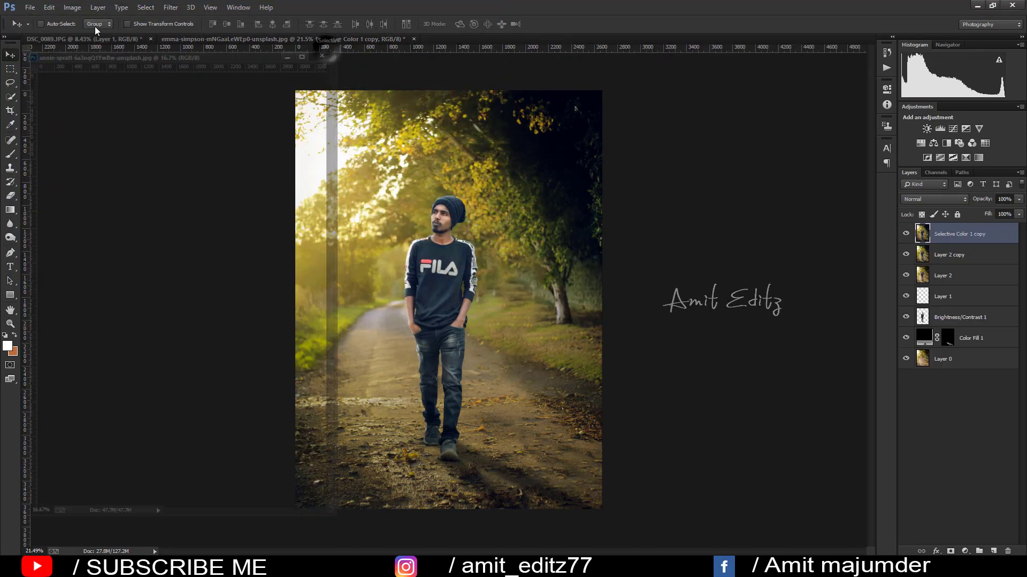
Open the snow particle image, place it over the photo as Layer 3 and set it to Screen
click(30, 7)
click(43, 27)
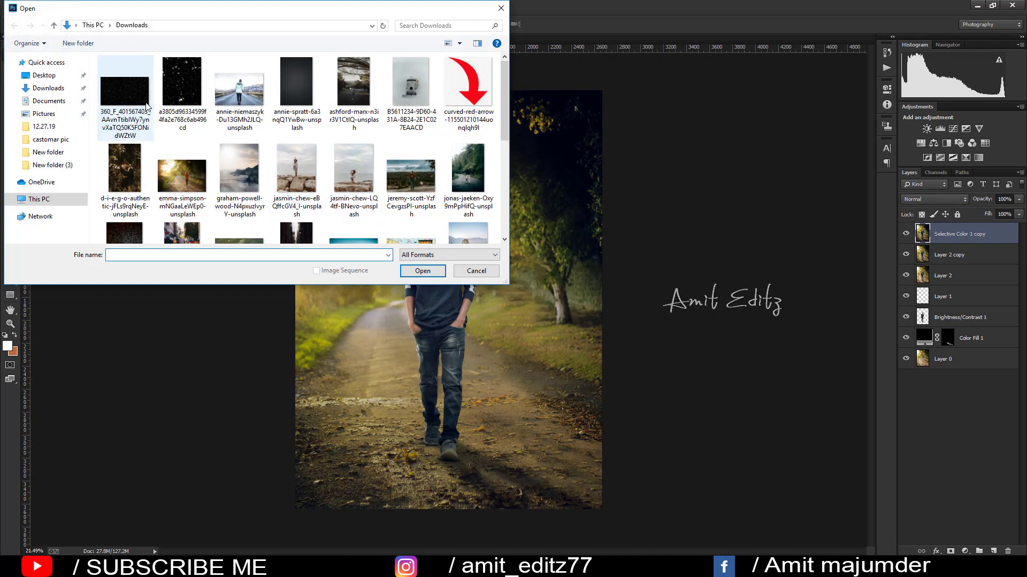
click(182, 88)
click(423, 271)
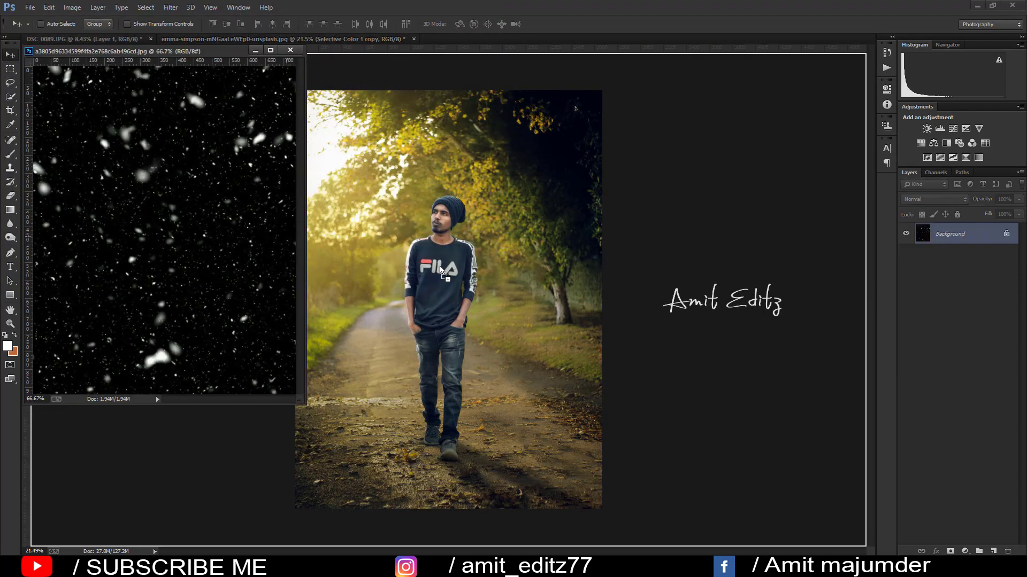
drag(111, 144, 445, 305)
click(291, 50)
click(933, 199)
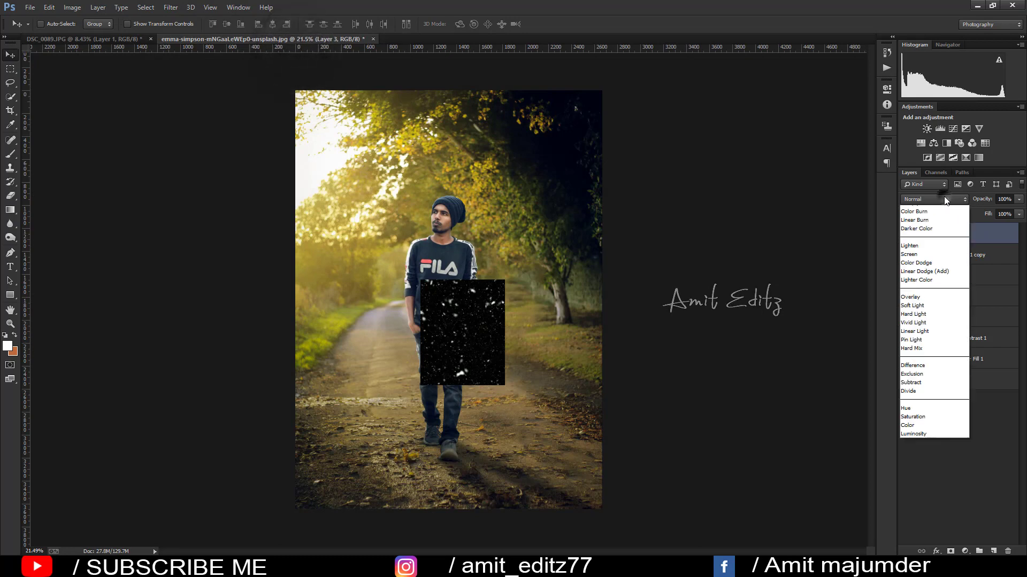
click(914, 296)
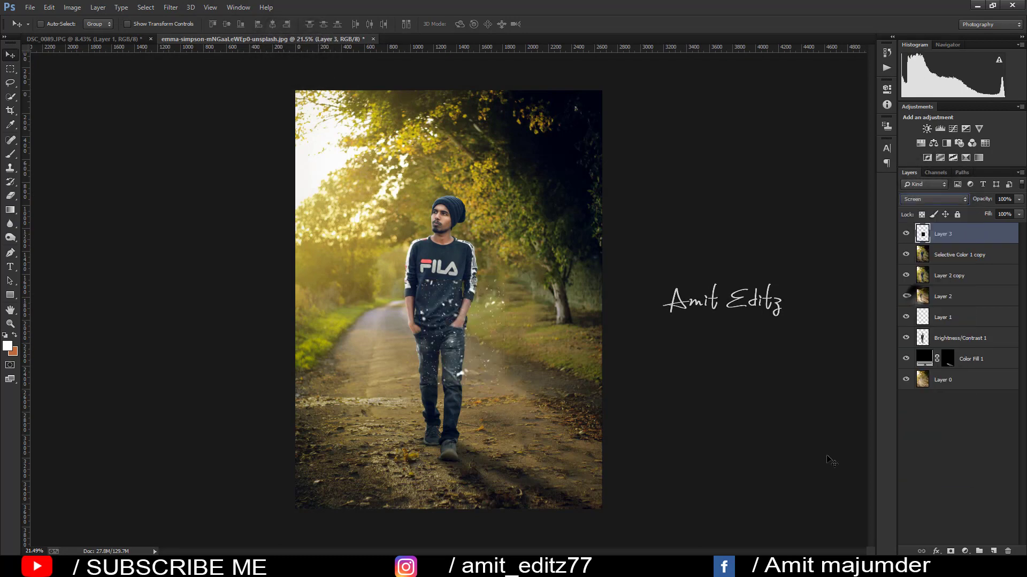
Free Transform the snow layer to about 439% so it covers the whole photo
key(ctrl+t)
key(ctrl+minus)
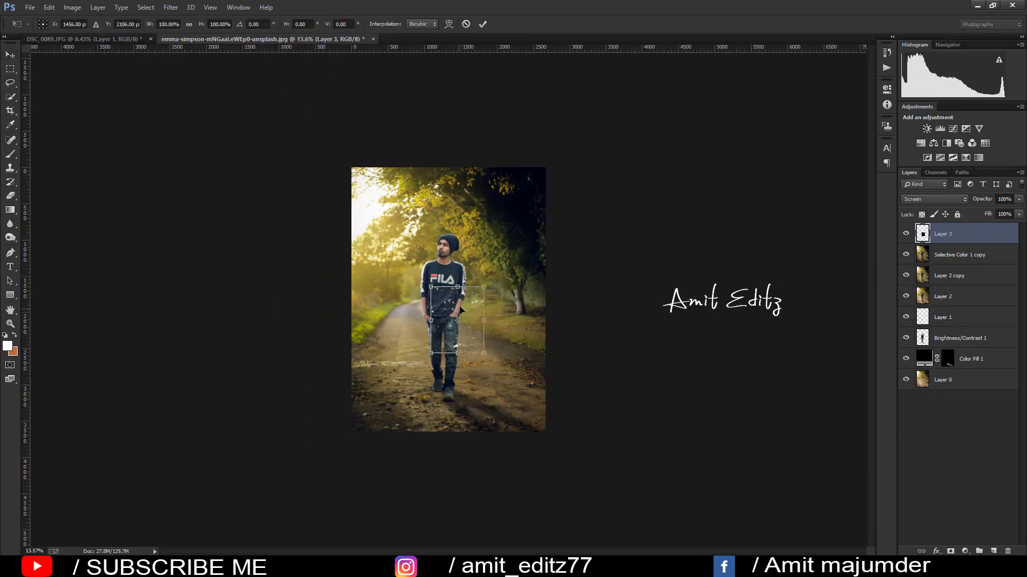
drag(483, 289, 556, 161)
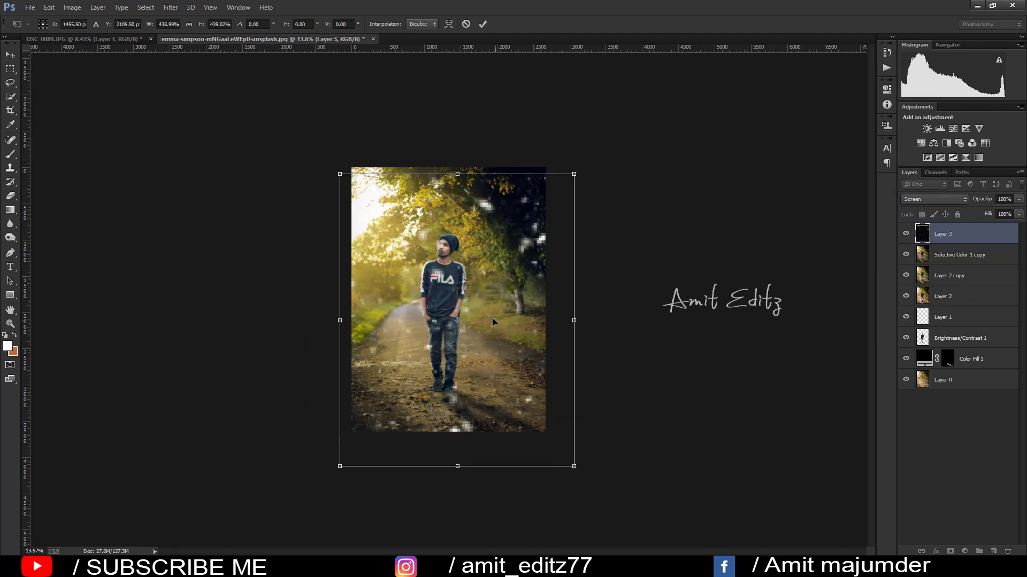
drag(477, 268, 485, 295)
key(Return)
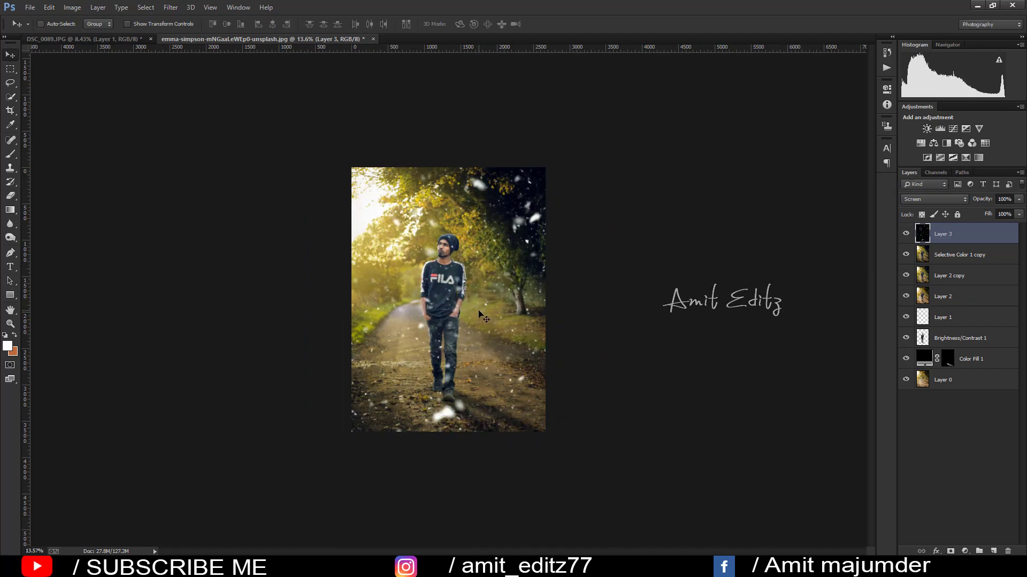
key(ctrl+plus)
key(ctrl+plus)
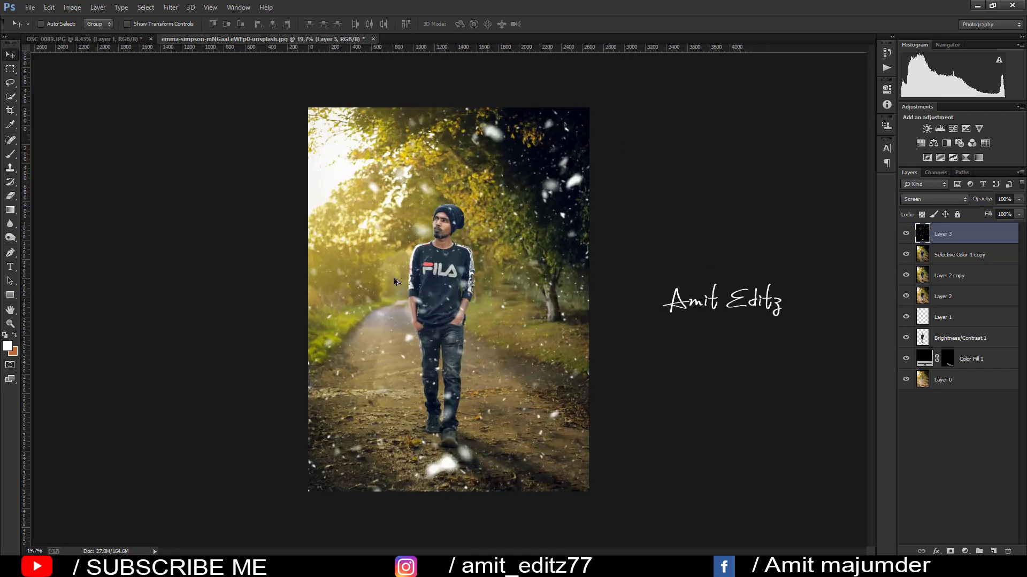
scroll(535, 244, down, 1)
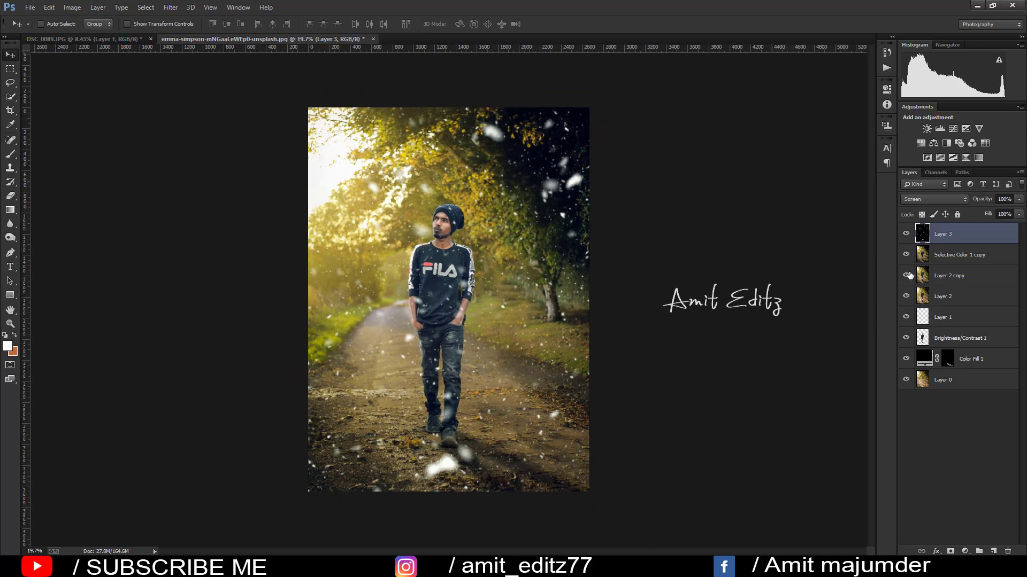
Add an inverted black mask to Layer 3 to hide all the snow
click(945, 543)
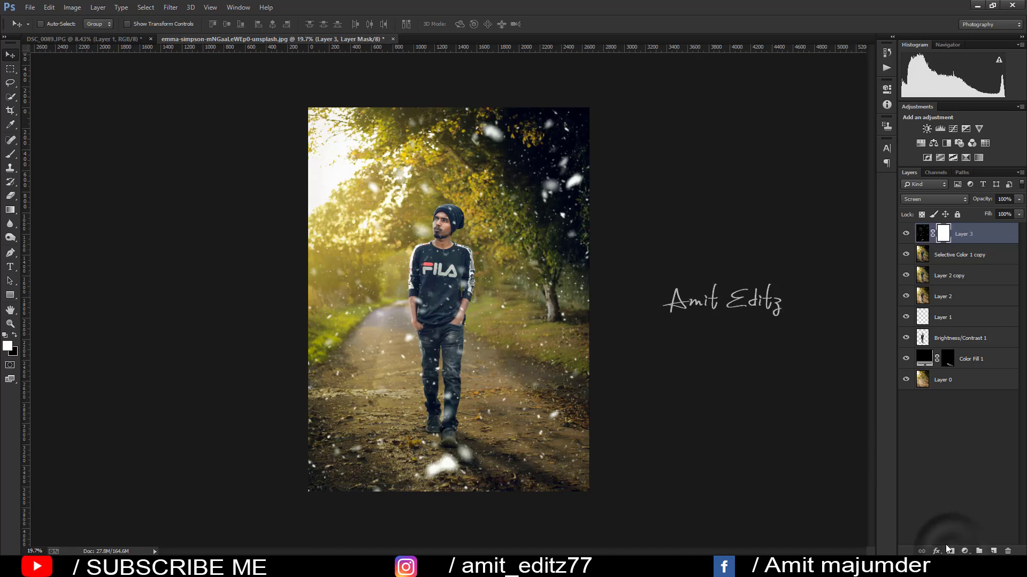
key(ctrl+i)
click(10, 155)
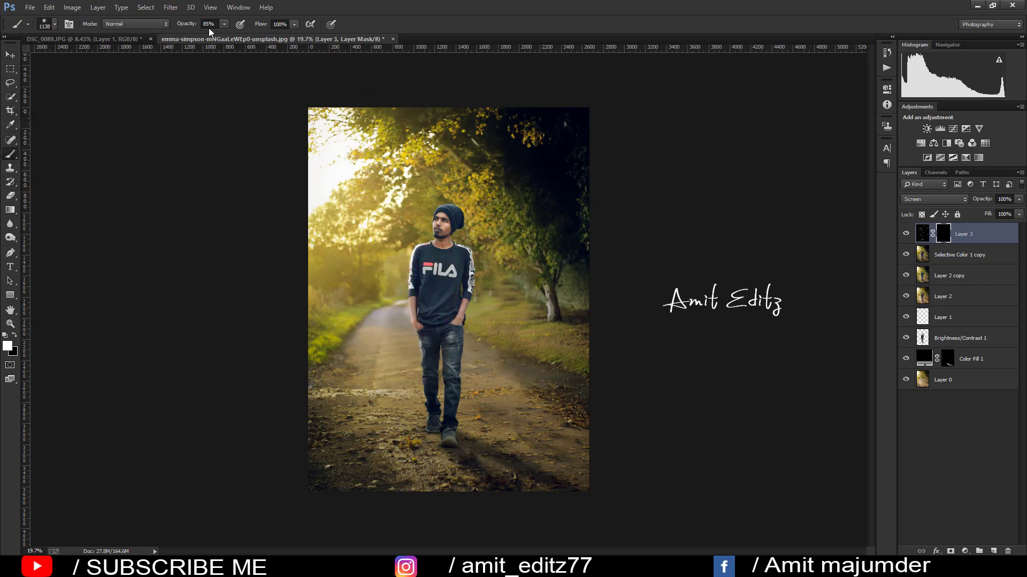
Softly paint snow back at 29% over the upper foliage, near the man's head, and the lower-left path
drag(186, 28, 181, 28)
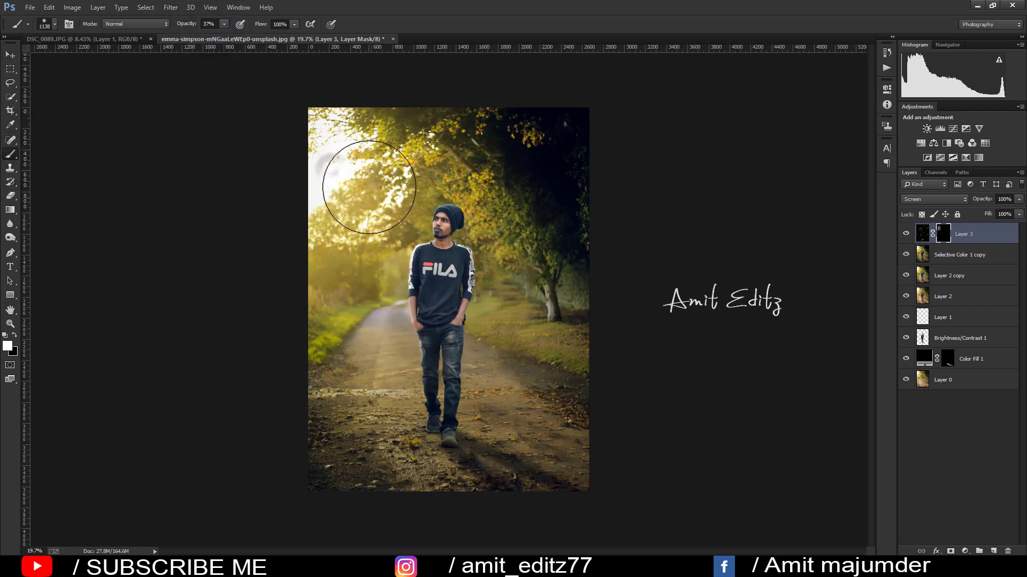
mouse_move(355, 176)
mouse_down()
mouse_move(382, 178)
mouse_move(371, 349)
mouse_move(385, 367)
mouse_up()
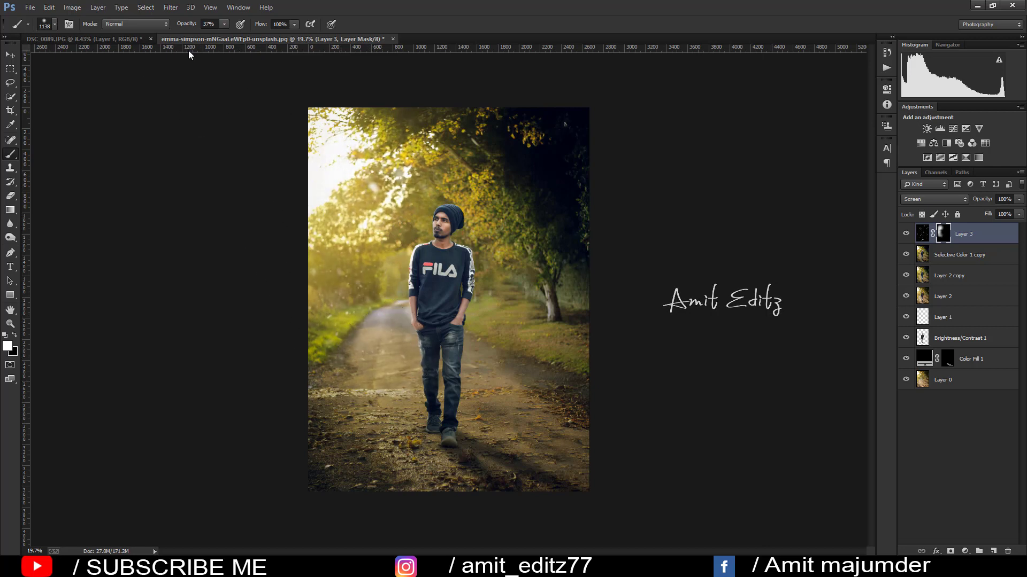
drag(207, 30, 199, 31)
mouse_move(502, 150)
mouse_down()
mouse_move(506, 208)
mouse_move(435, 135)
mouse_up()
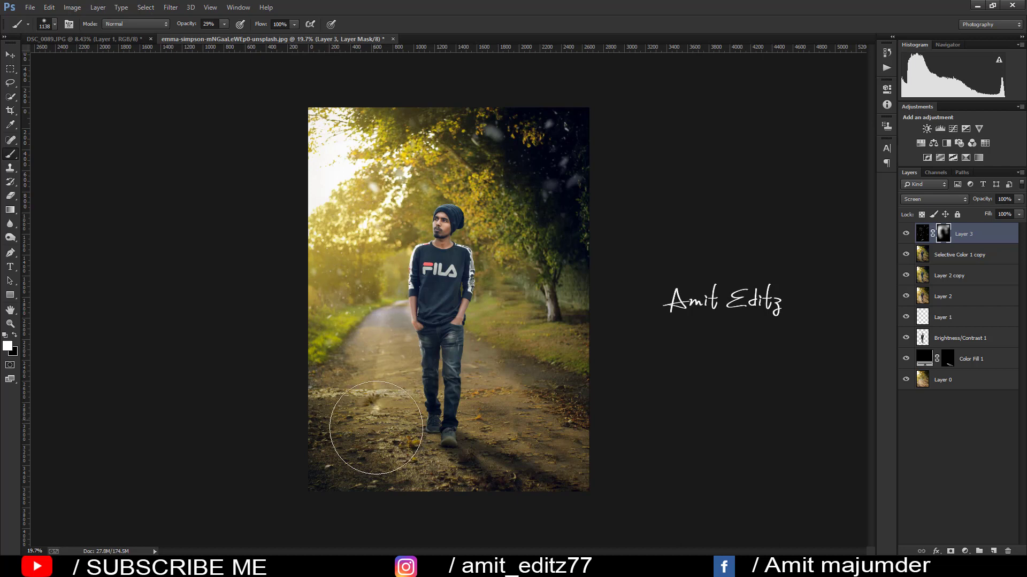
mouse_move(376, 428)
mouse_down()
mouse_move(492, 419)
mouse_move(510, 372)
mouse_move(317, 168)
mouse_move(319, 308)
mouse_move(446, 481)
mouse_up()
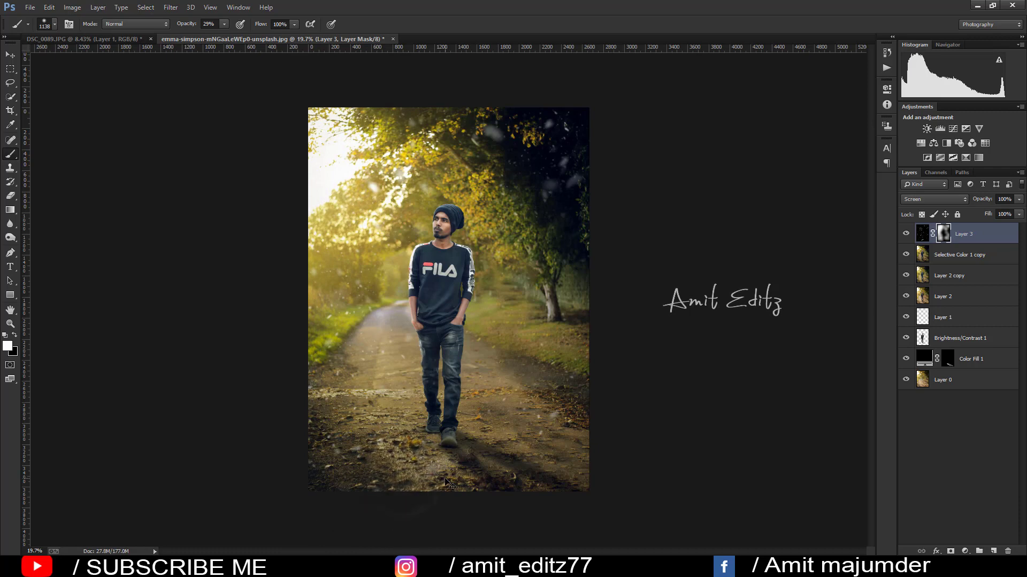
click(9, 55)
Open the snow particle image from Downloads and drag it into the photo as Layer 4
click(30, 8)
click(33, 29)
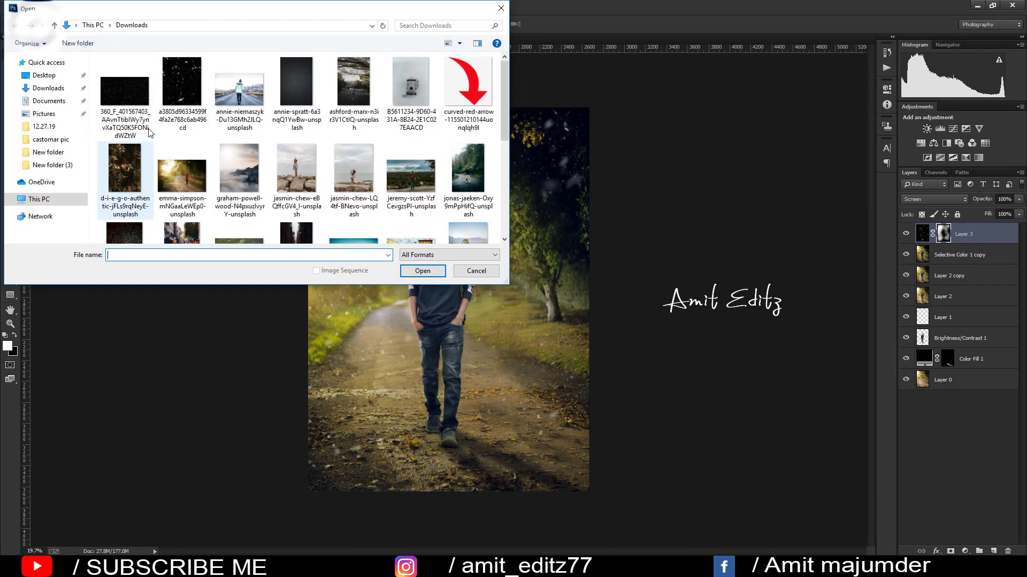
click(125, 89)
click(422, 271)
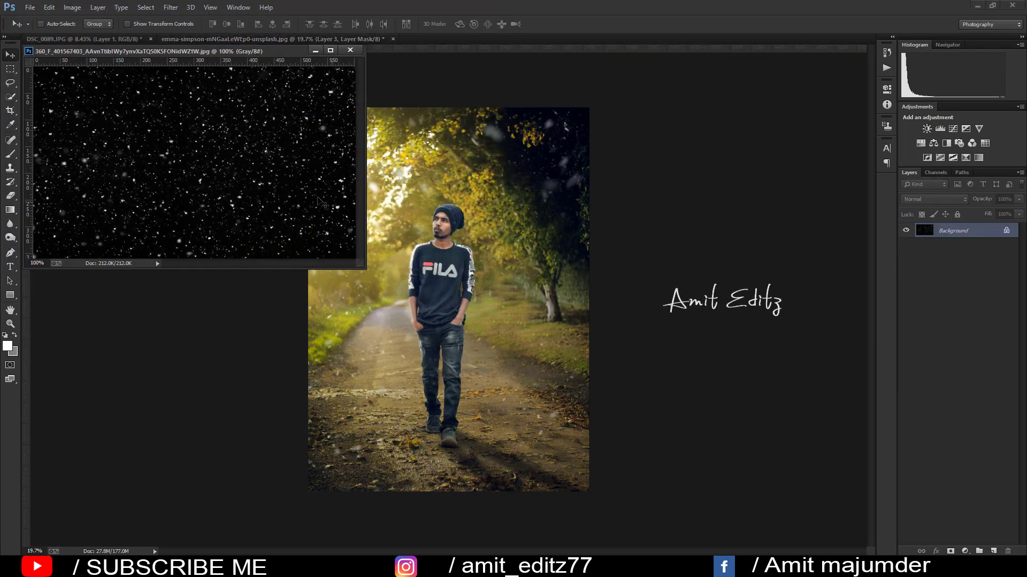
drag(166, 118, 494, 316)
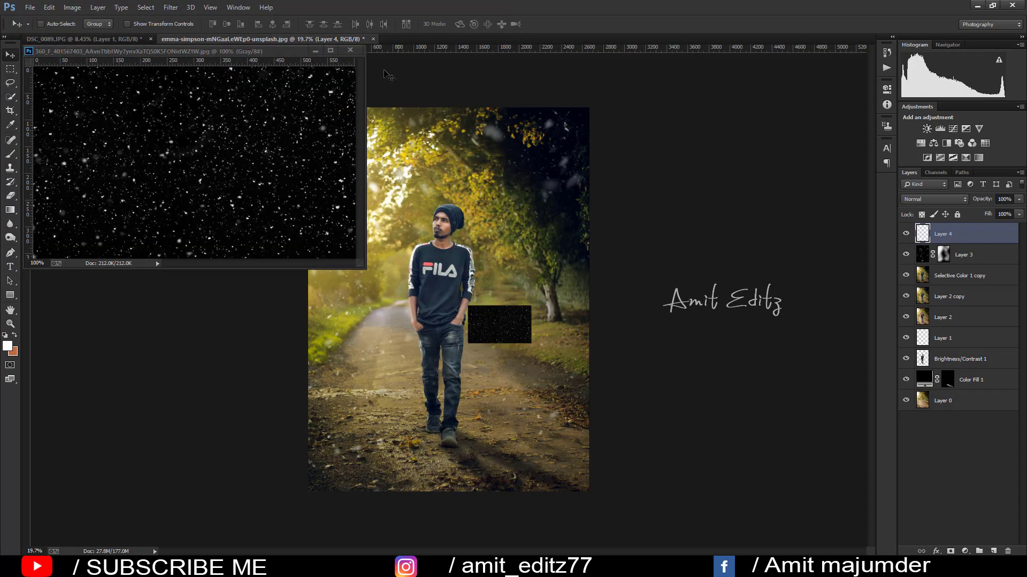
click(349, 50)
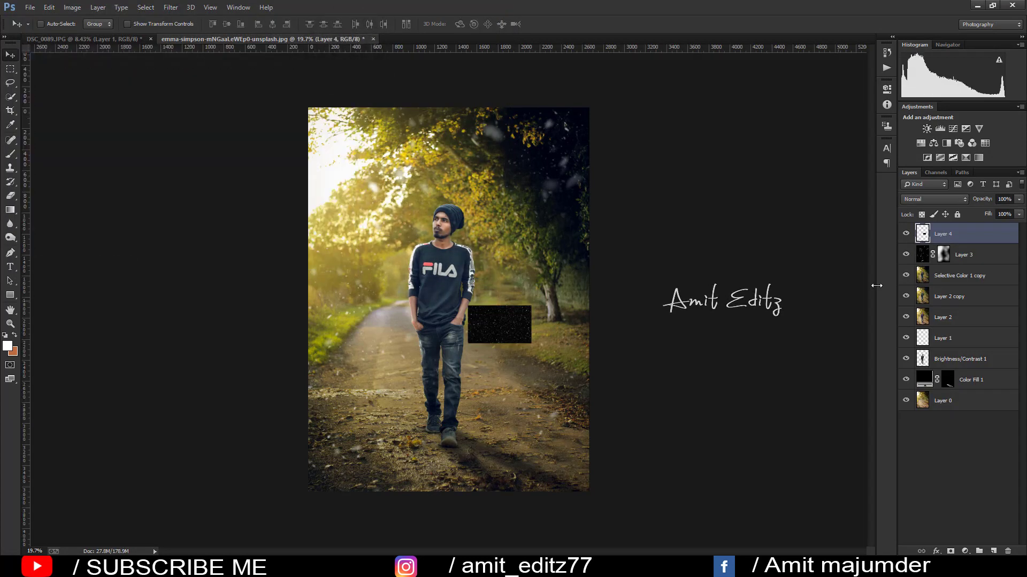
Hide Layer 4 behind an inverted black mask and scale it to about 857% to span the photo
click(929, 198)
click(806, 221)
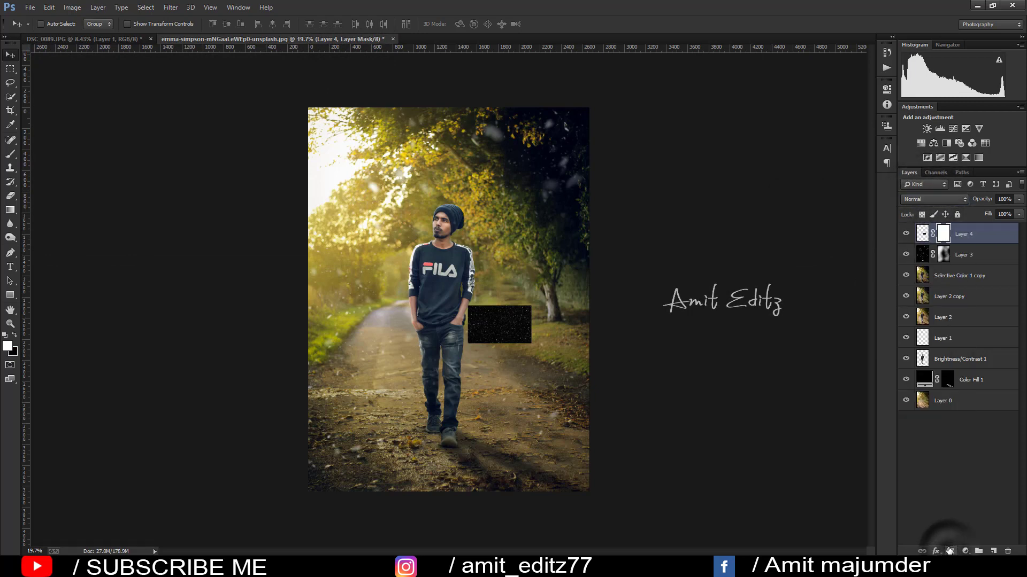
key(ctrl+i)
key(ctrl+t)
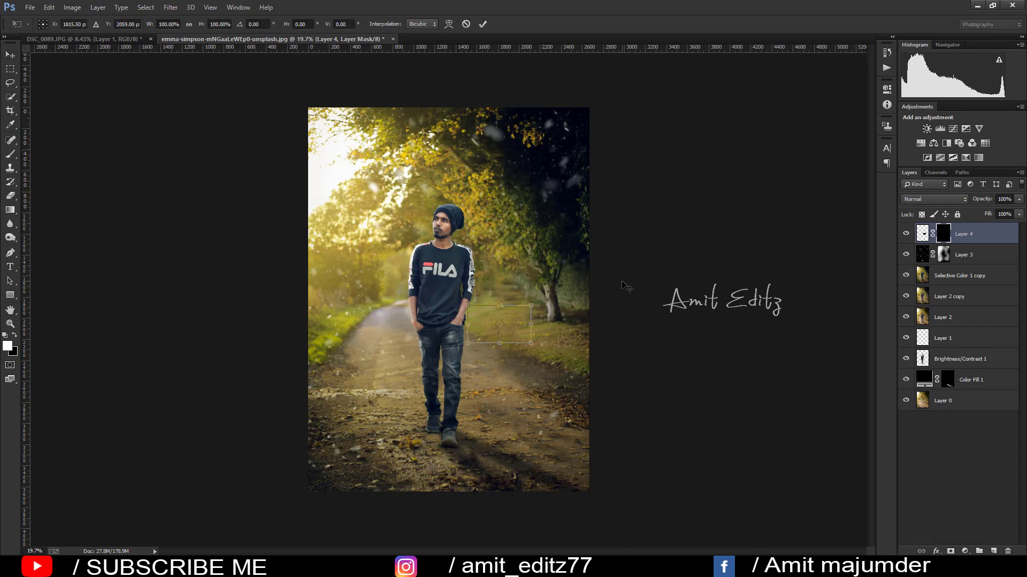
drag(532, 304, 773, 160)
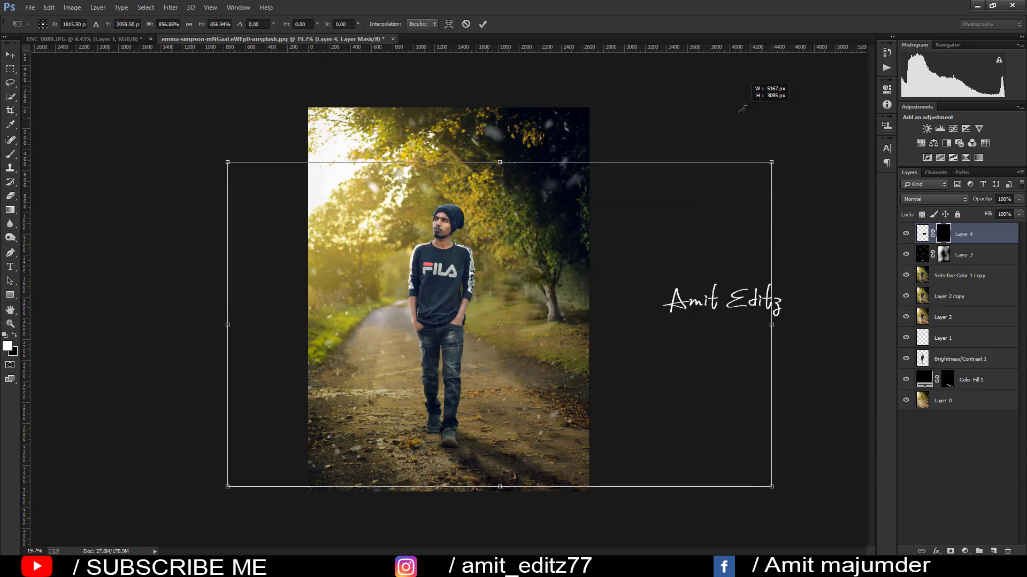
drag(542, 354, 494, 272)
key(Return)
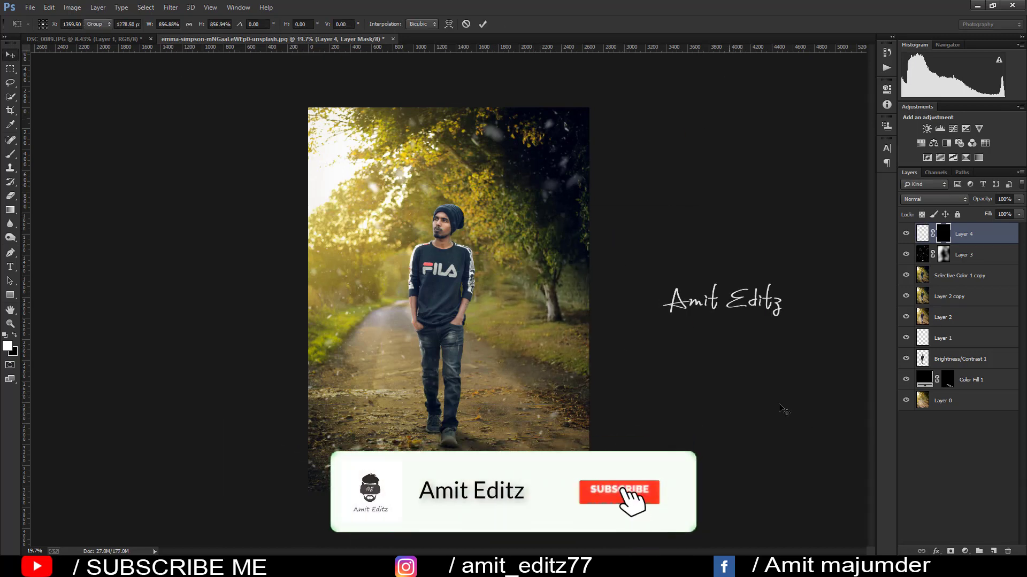
After a trial brush stroke, set the snow layer's blend mode to Screen
click(9, 158)
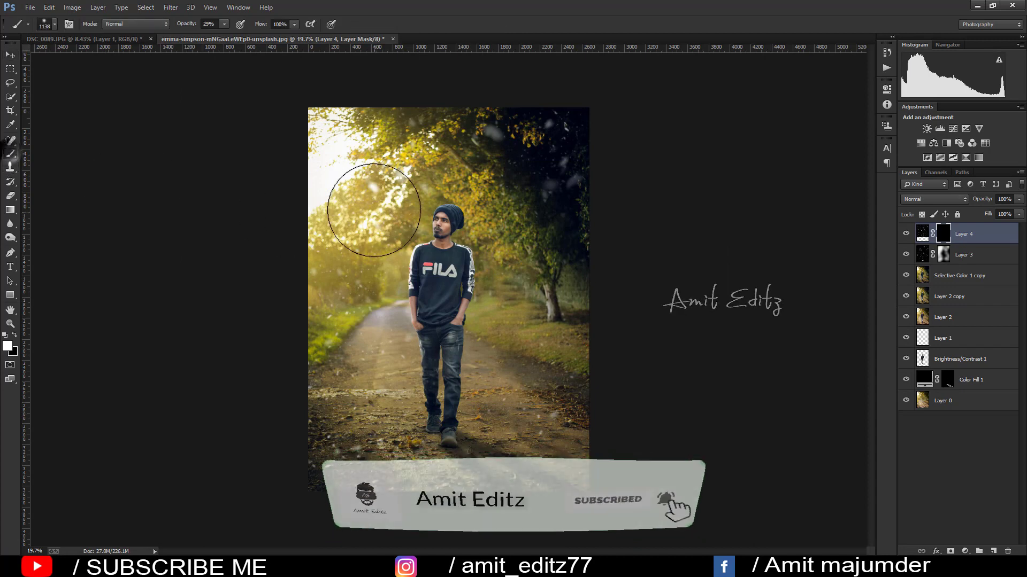
drag(369, 152, 353, 171)
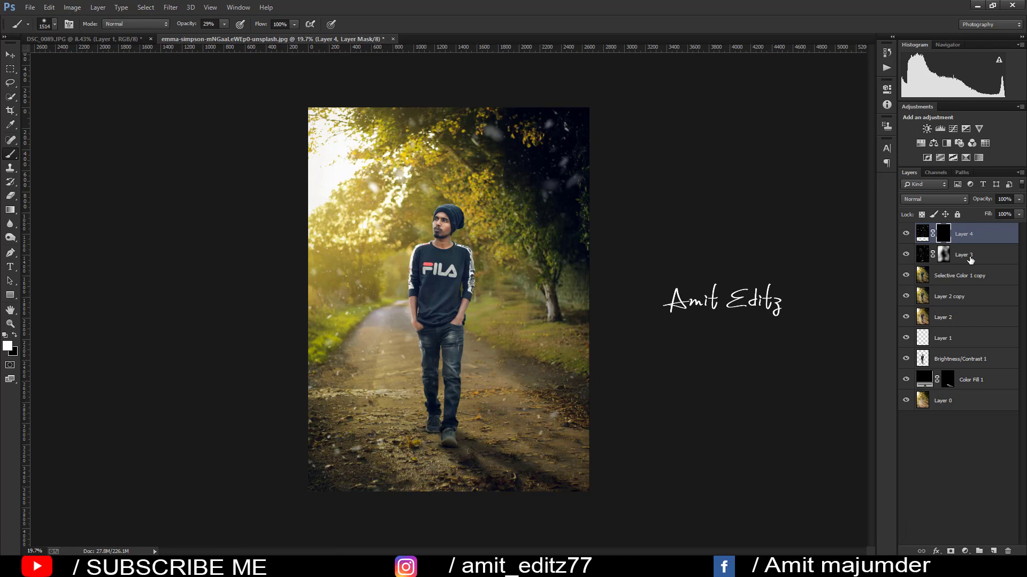
key(ctrl+i)
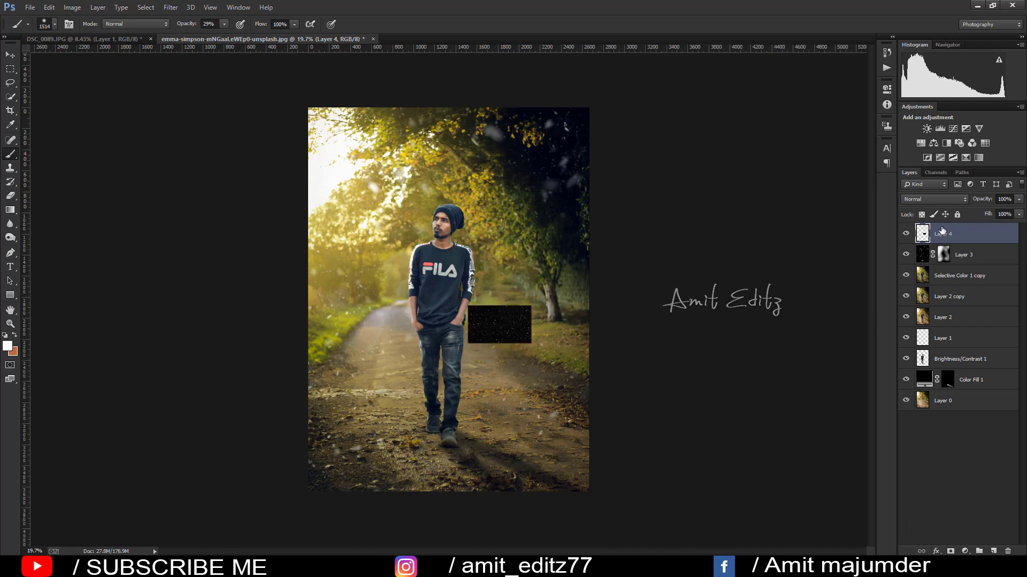
click(935, 199)
click(917, 294)
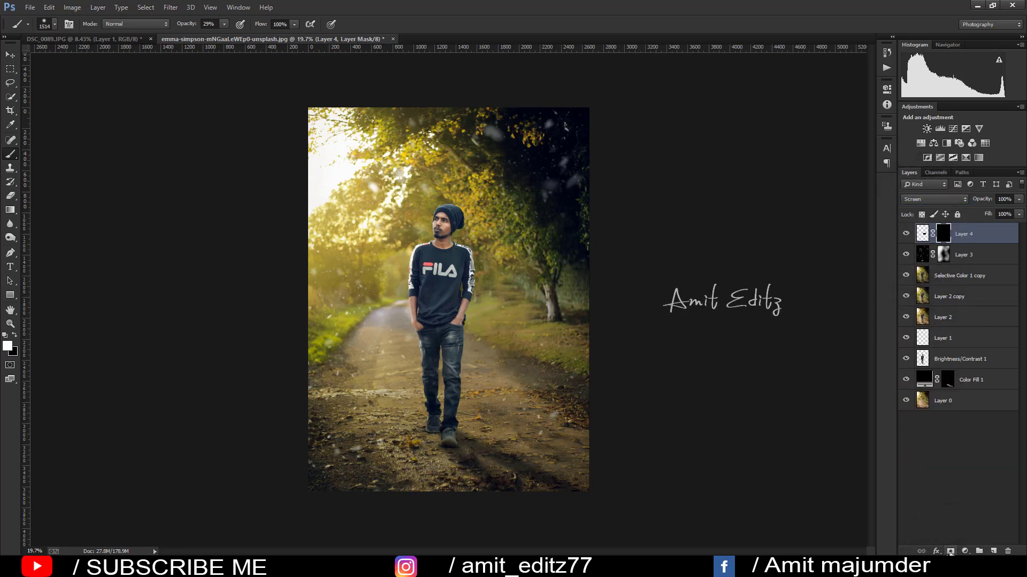
Scale the snow layer up to cover the photo
key(ctrl+t)
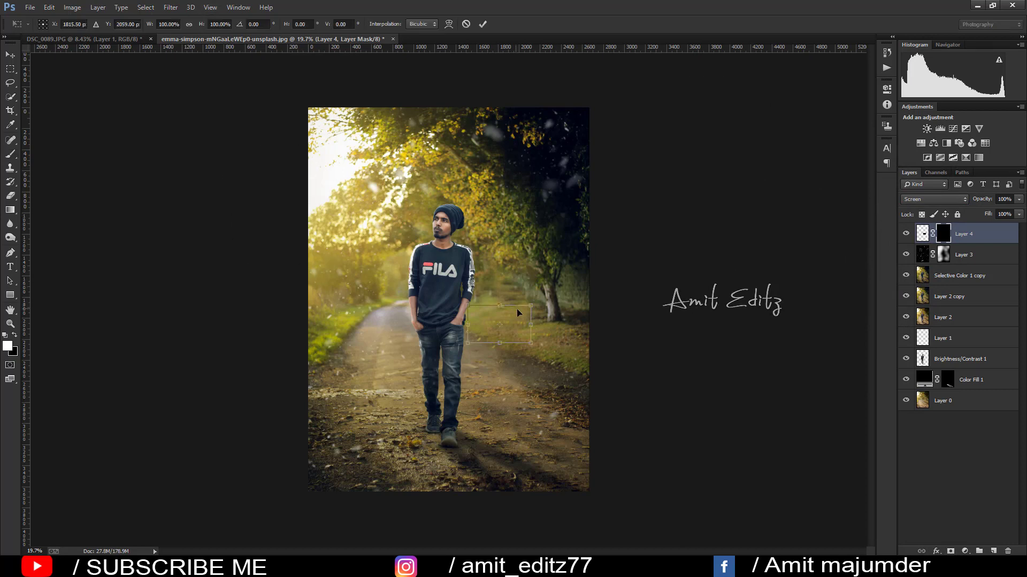
drag(529, 303, 718, 191)
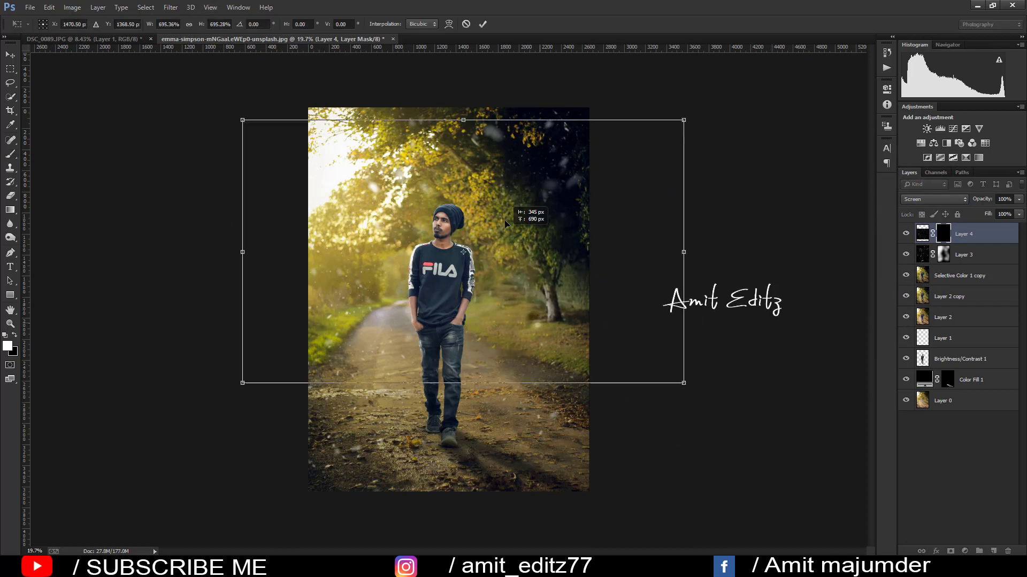
mouse_move(536, 336)
mouse_down()
mouse_move(477, 231)
mouse_move(477, 249)
mouse_up()
key(Return)
Paint light snow into the upper-left trees at 57% brush opacity
key(b)
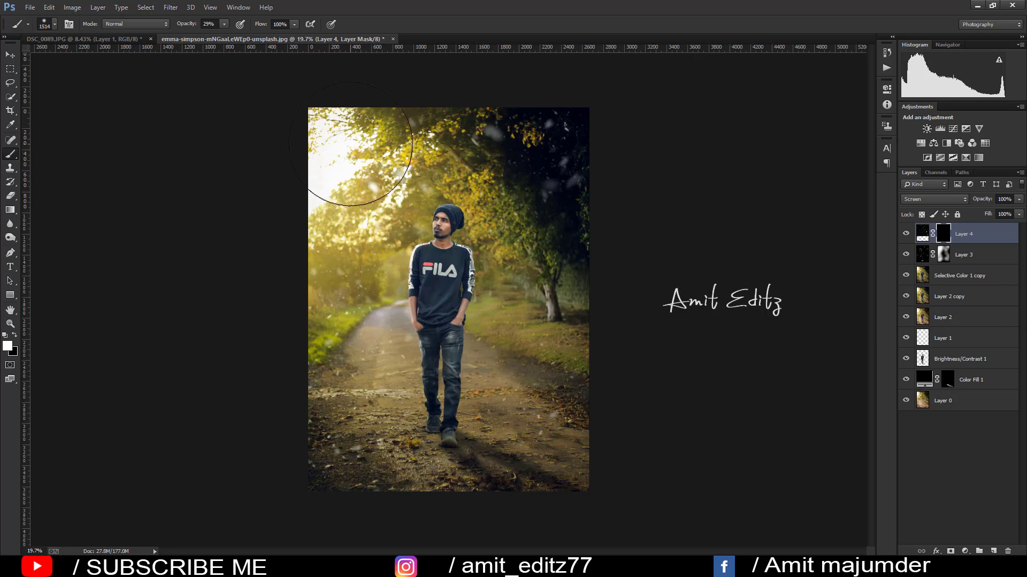
drag(332, 182, 367, 142)
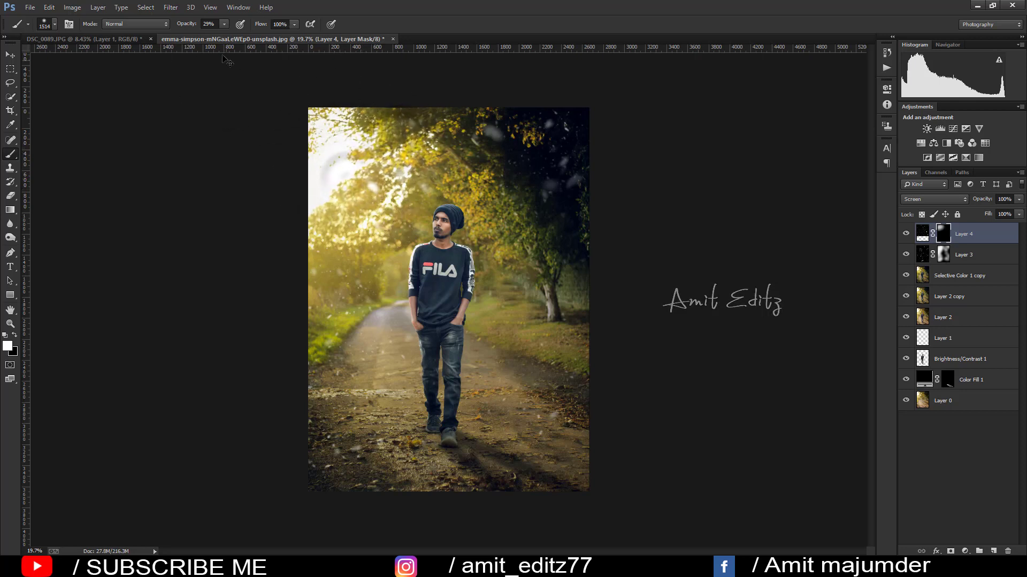
drag(208, 28, 223, 28)
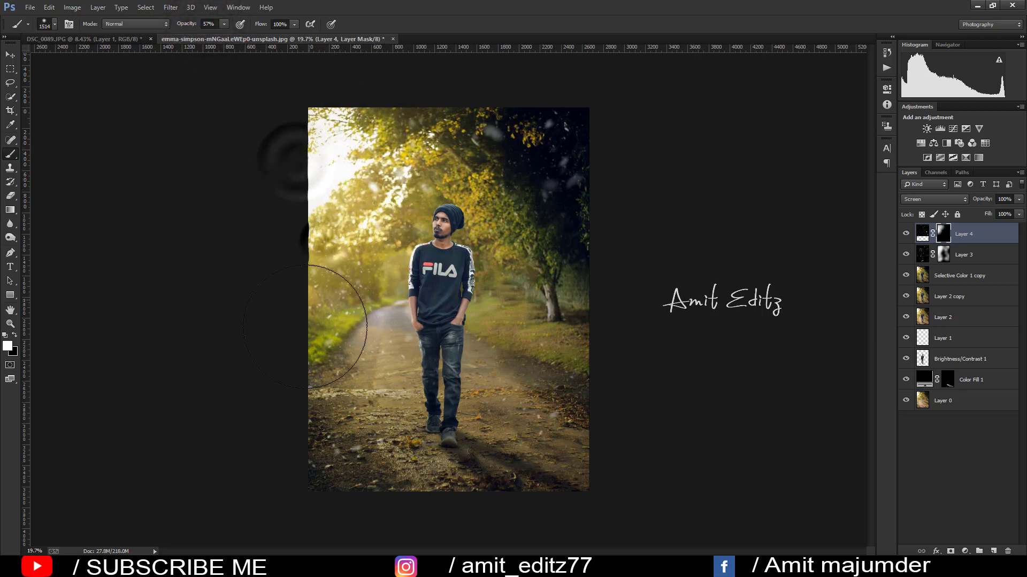
mouse_move(321, 320)
mouse_down()
mouse_move(355, 137)
mouse_move(447, 115)
mouse_move(532, 142)
mouse_move(561, 298)
mouse_move(550, 268)
mouse_move(438, 169)
mouse_up()
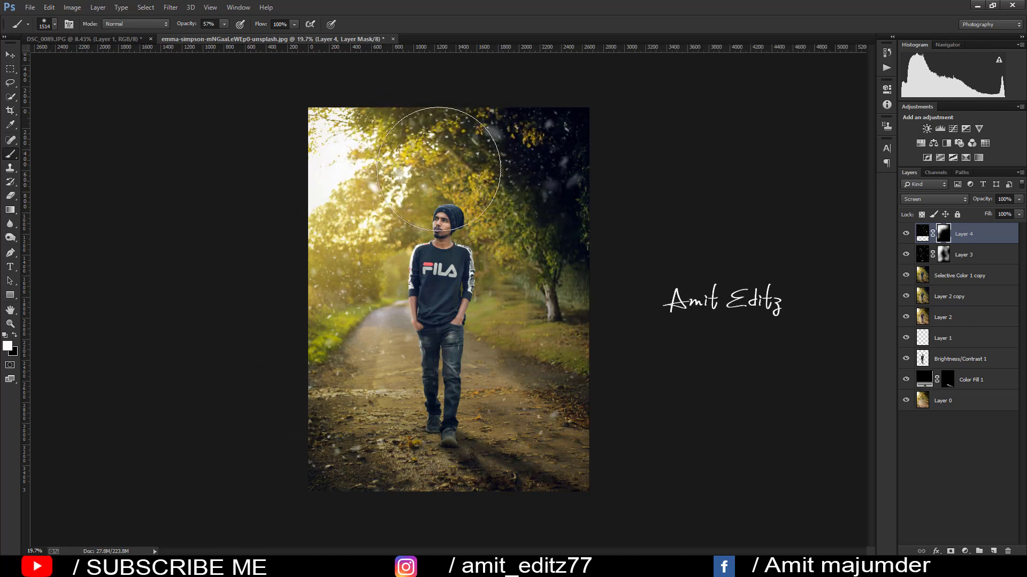
Lower the brush opacity to 38% and reveal snow over the right-side trees and grass
click(206, 24)
text(38)
key(Return)
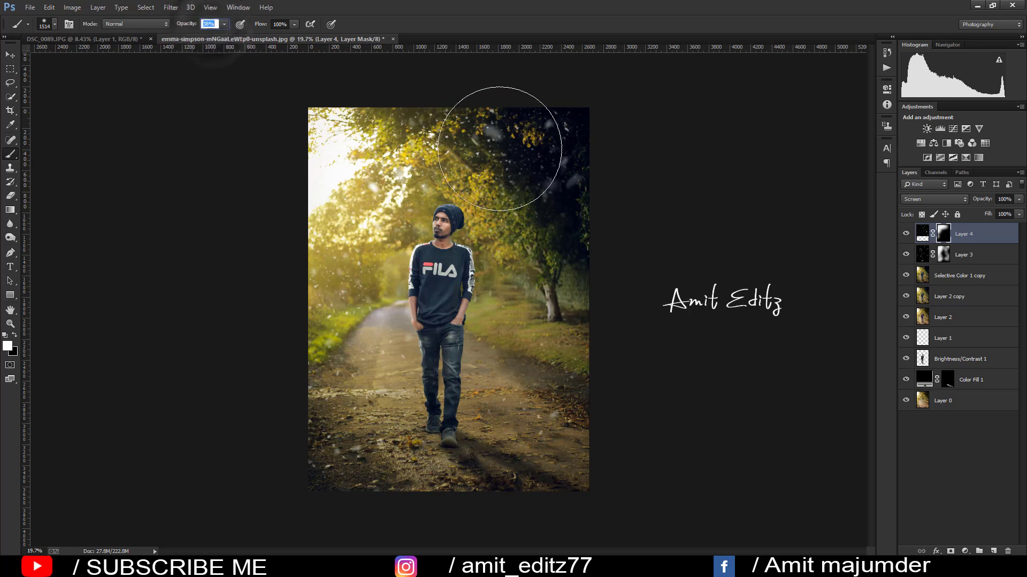
mouse_move(551, 251)
mouse_down()
mouse_move(550, 378)
mouse_move(539, 367)
mouse_move(531, 447)
mouse_move(491, 427)
mouse_up()
scroll(490, 428, down, 2)
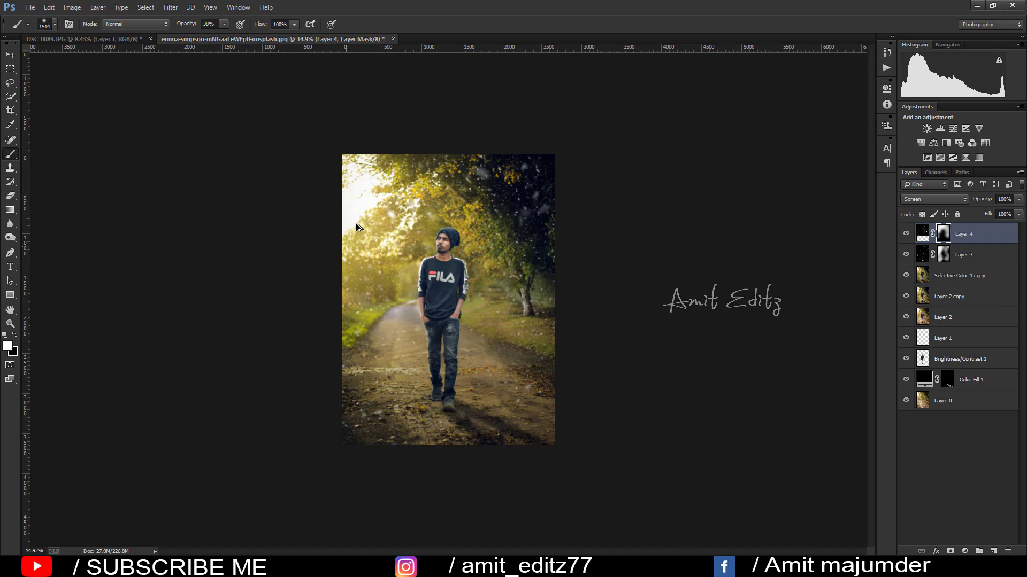
scroll(455, 246, up, 3)
scroll(455, 246, up, 4)
scroll(454, 246, up, 2)
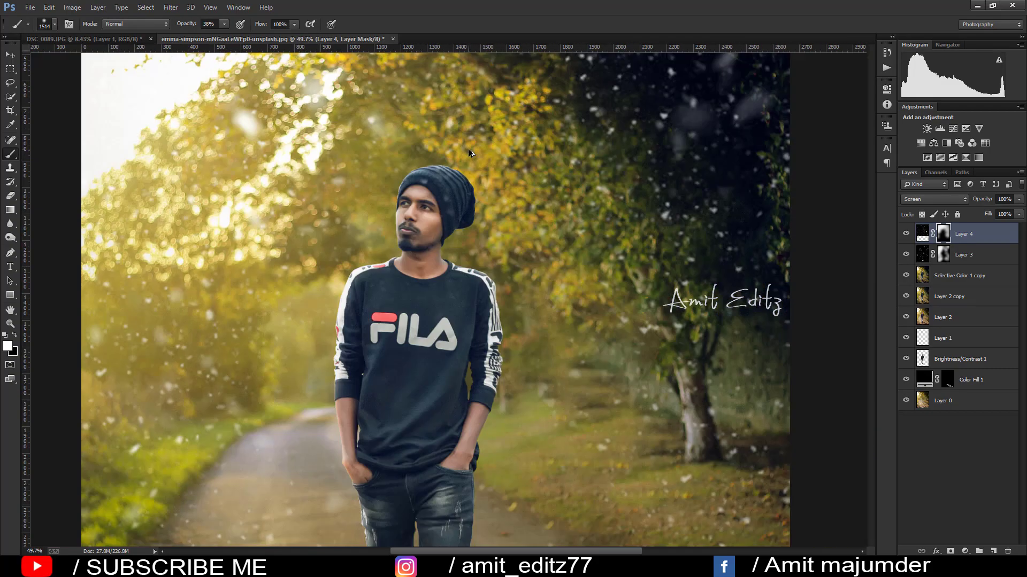
scroll(468, 153, down, 2)
Target Layer 3's mask with black and set the brush to about 850 px
click(942, 255)
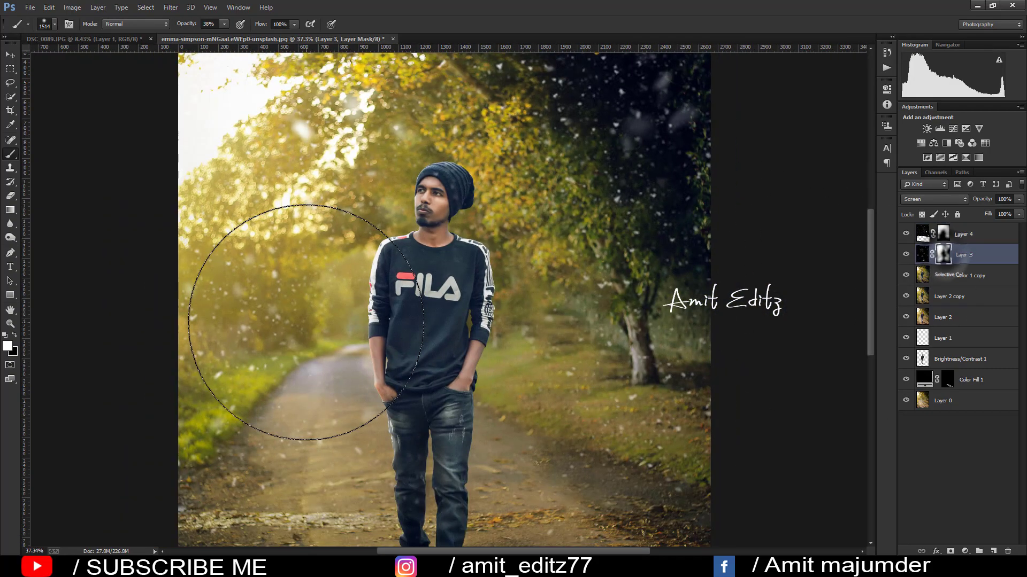
key(x)
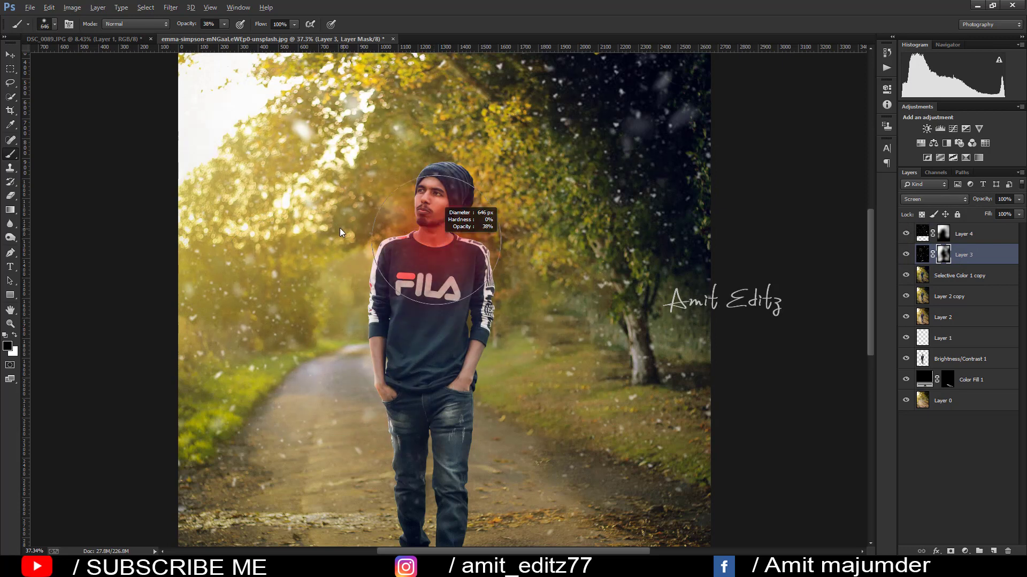
drag(427, 299, 375, 187)
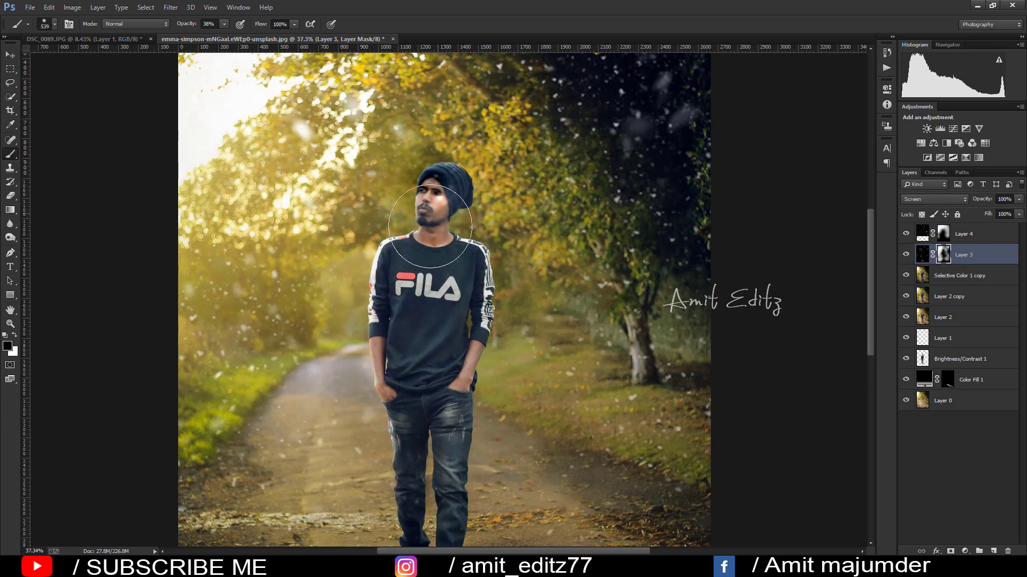
scroll(491, 370, down, 1)
scroll(491, 370, down, 1)
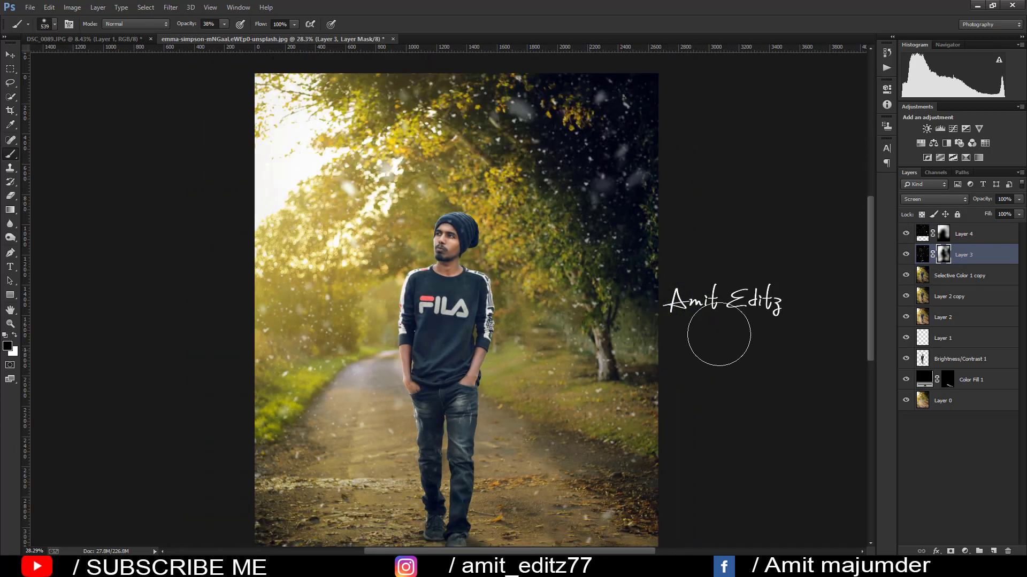
drag(392, 317, 380, 318)
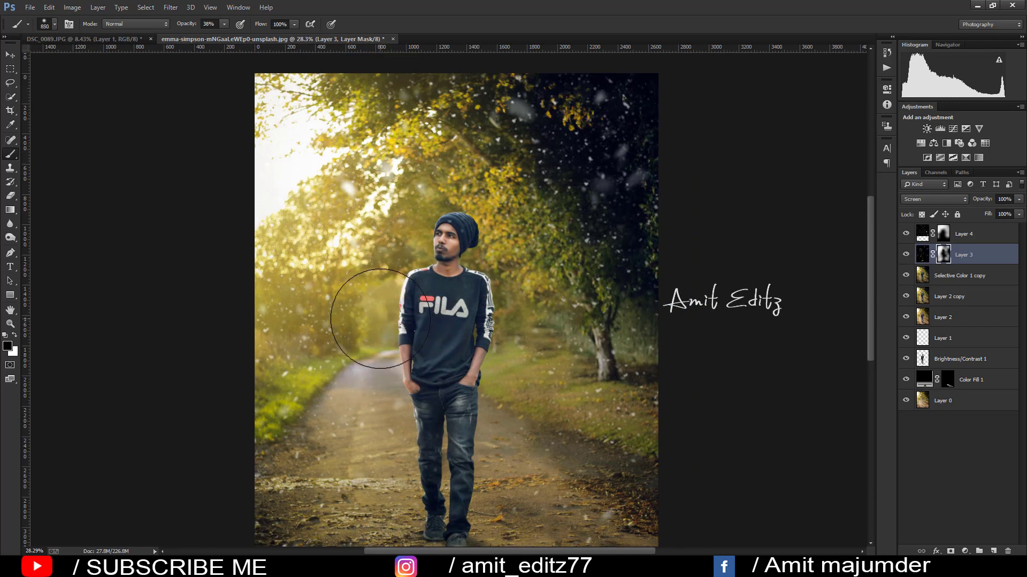
Paint out snow on the path, the man's left side and arm, and below his feet
drag(387, 375, 367, 345)
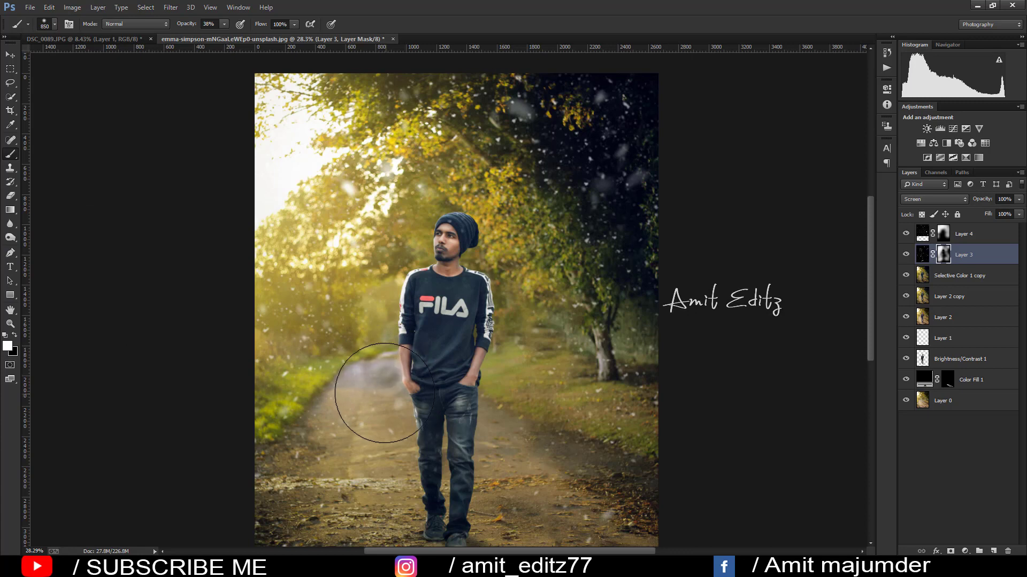
drag(375, 363, 355, 321)
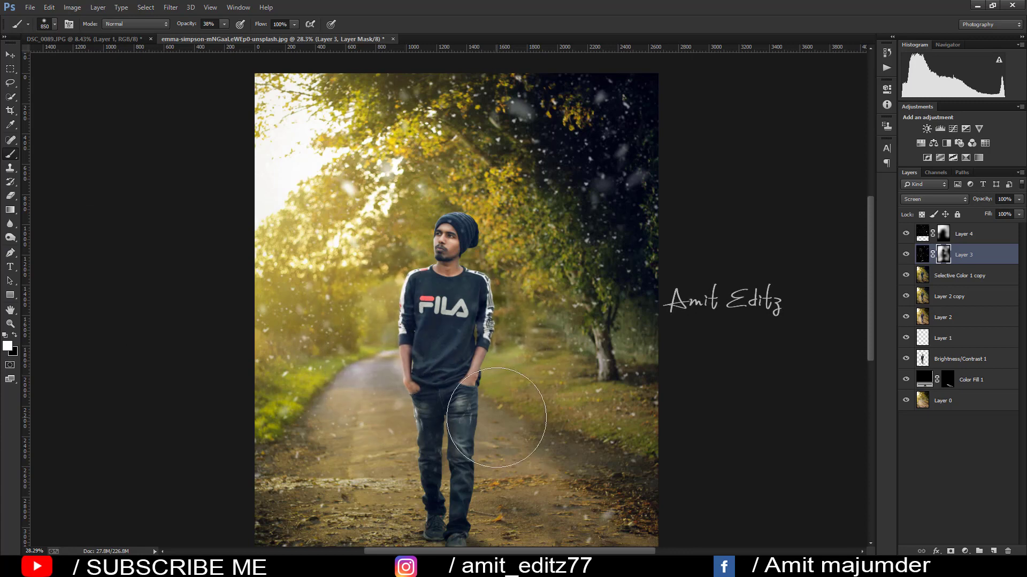
scroll(492, 385, down, 3)
scroll(480, 447, down, 1)
scroll(480, 447, down, 1)
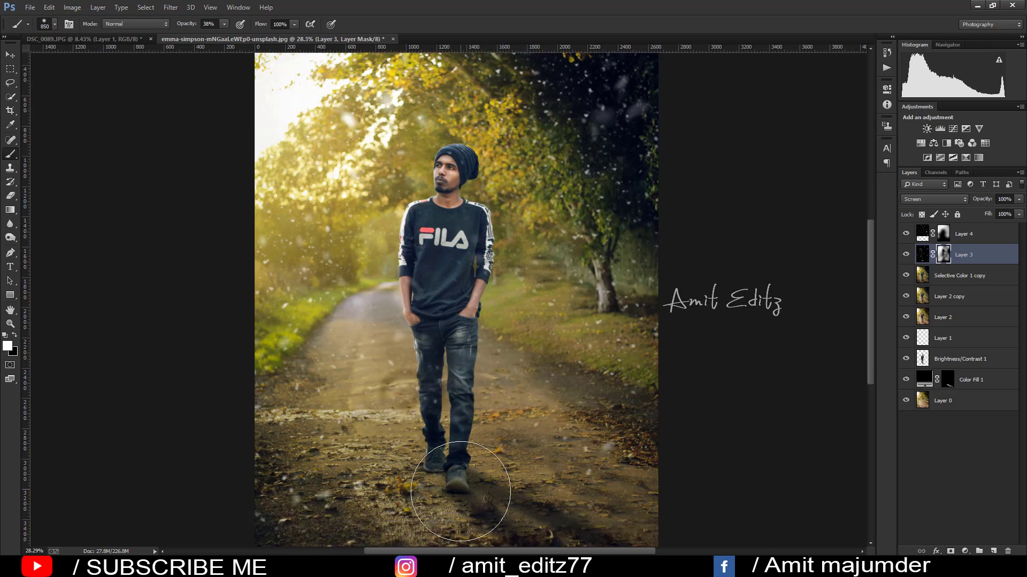
scroll(460, 471, down, 1)
scroll(444, 468, down, 1)
drag(437, 466, 444, 479)
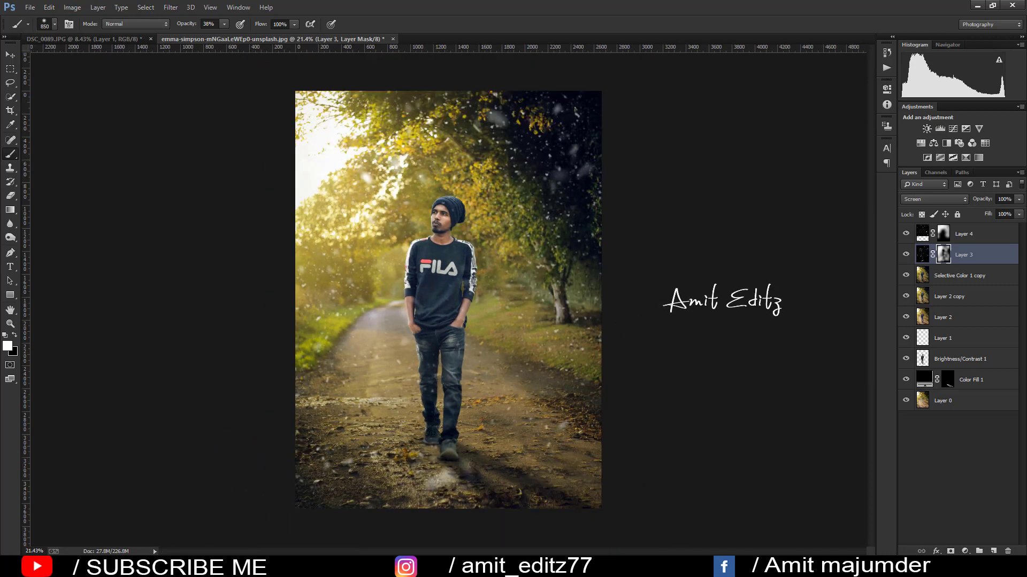
scroll(257, 280, down, 1)
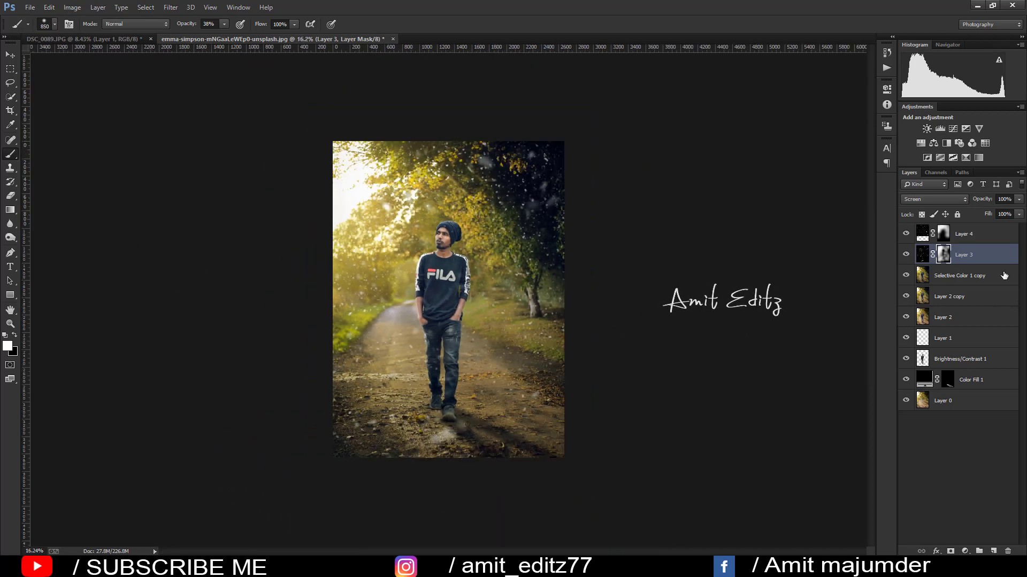
click(997, 235)
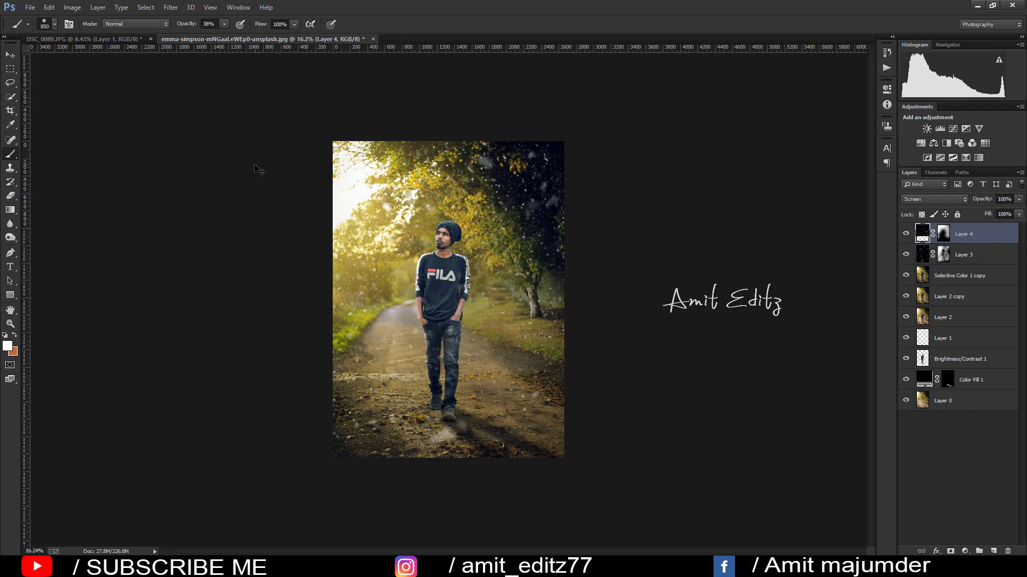
Stamp all visible layers into a new merged layer, trying and cancelling a crop
key(ctrl+shift+alt+e)
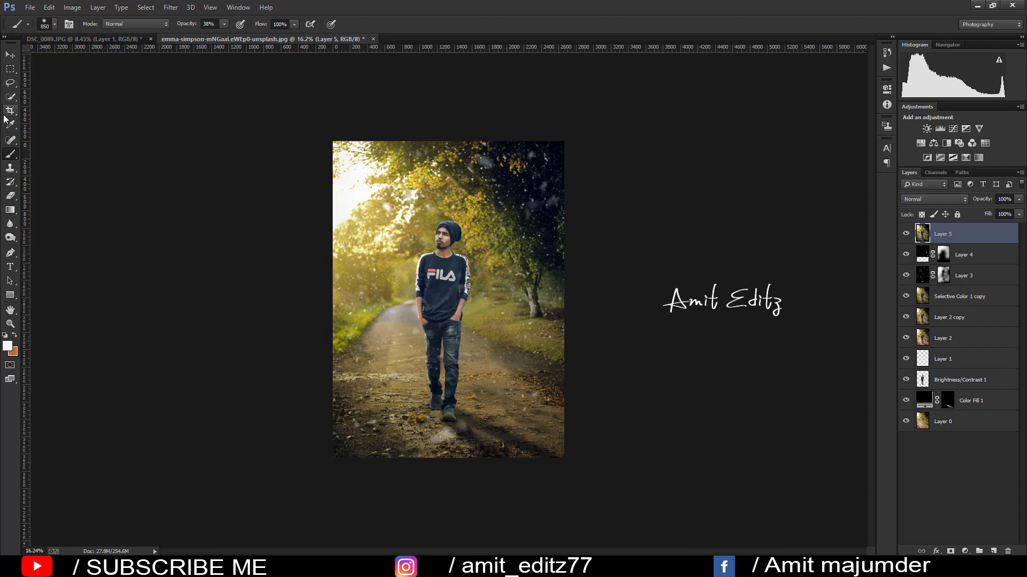
click(9, 110)
click(434, 273)
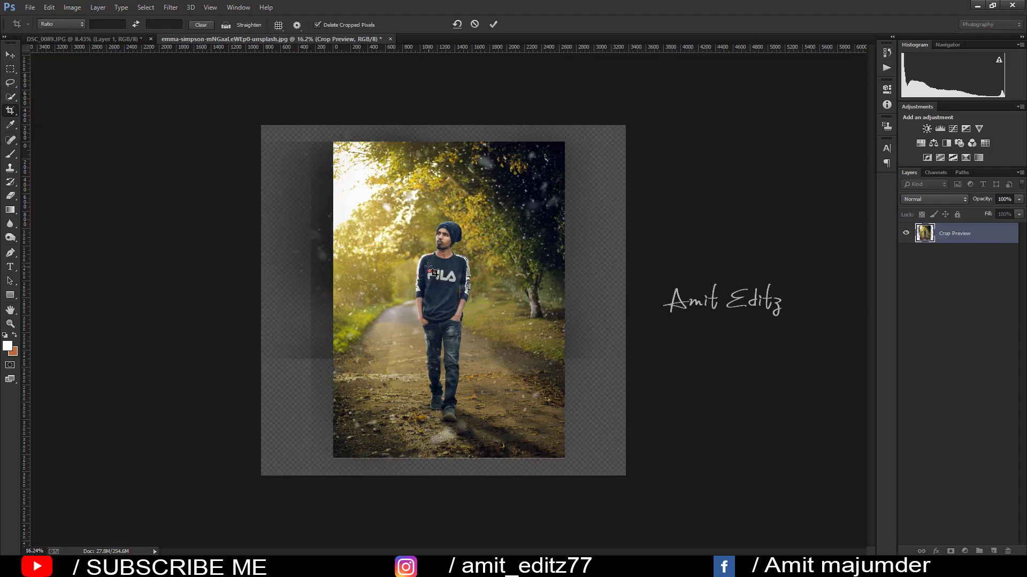
key(Escape)
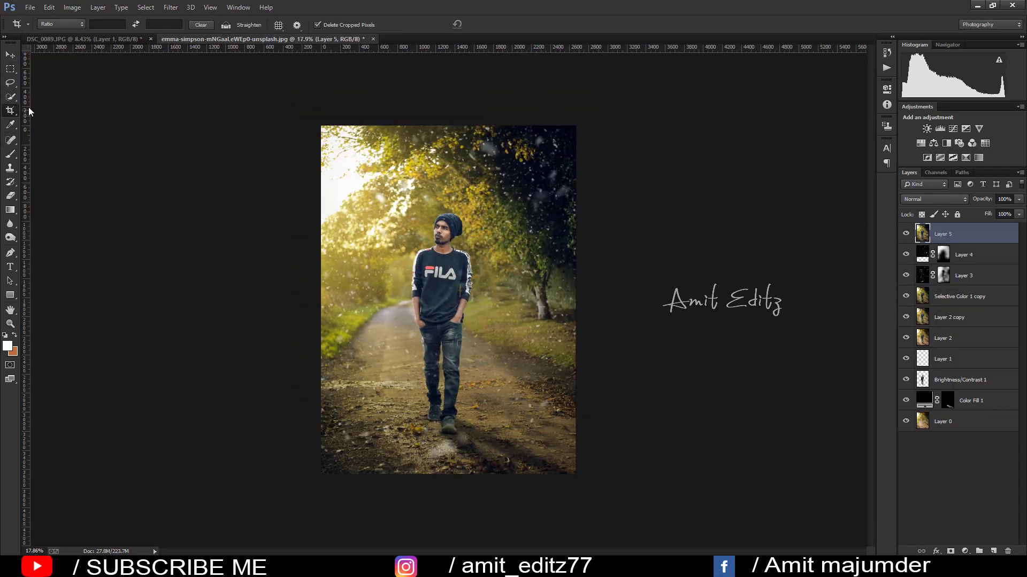
Merge all visible layers into a single Layer 5, then view the DSC_0089 photo
click(11, 55)
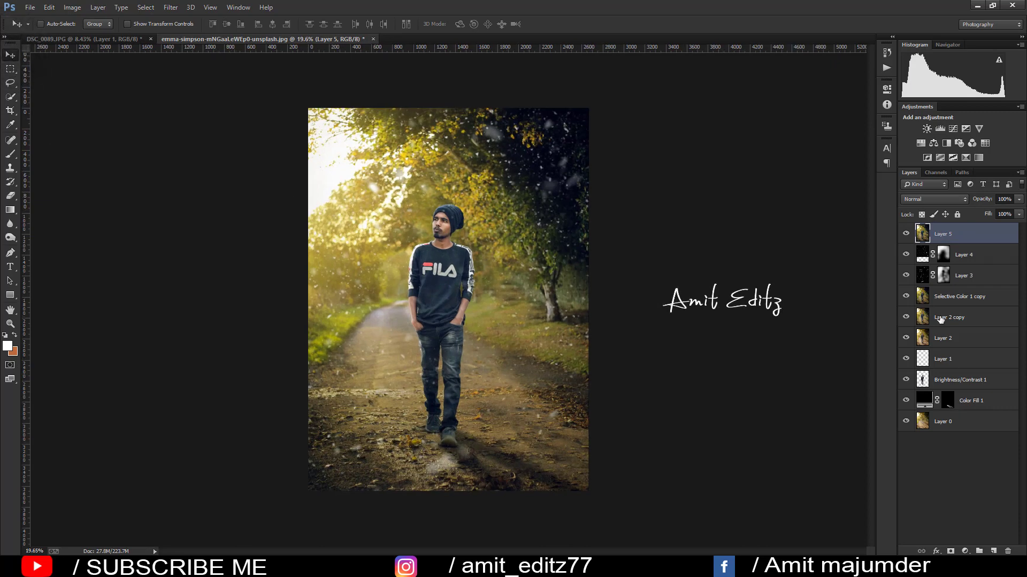
right_click(968, 231)
click(884, 387)
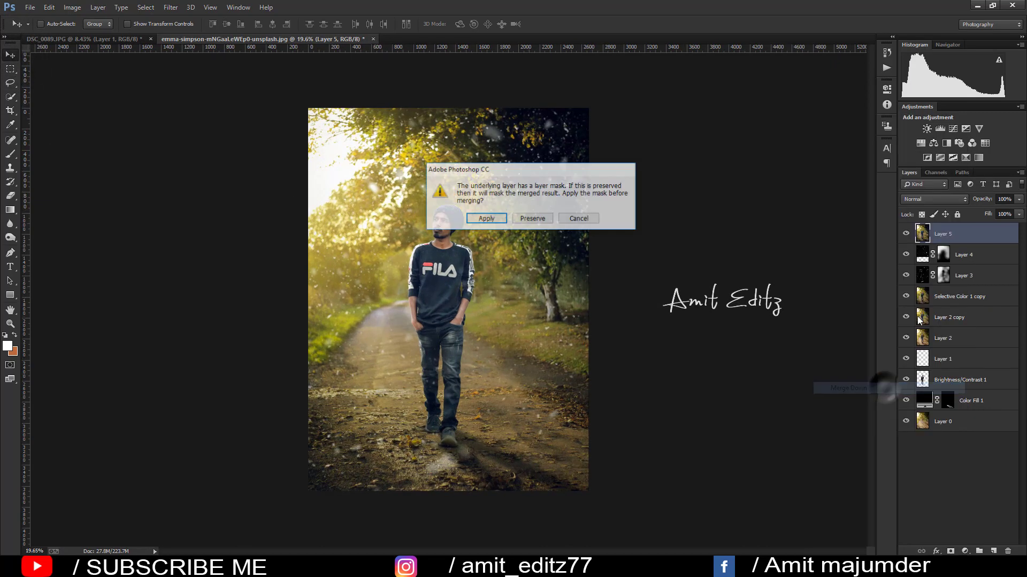
click(579, 219)
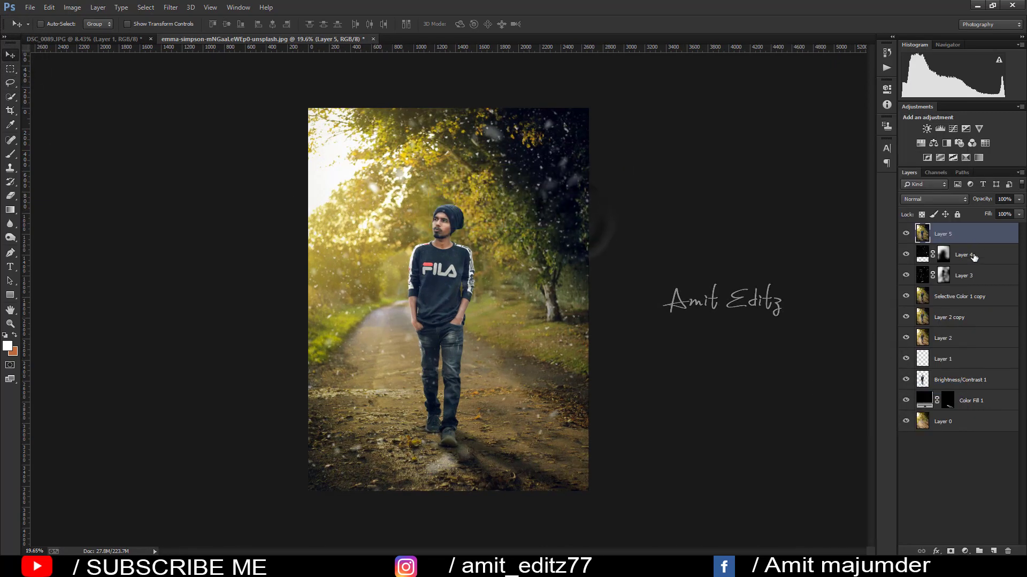
right_click(970, 240)
click(853, 398)
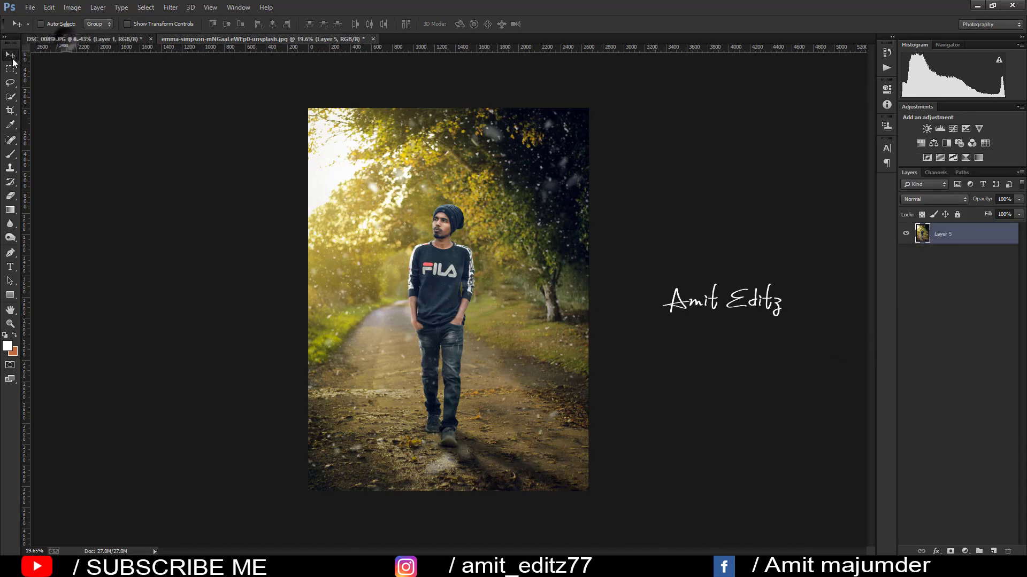
click(64, 39)
Compare with the original photo, then zoom around the flattened snowy forest composite to review it
click(906, 254)
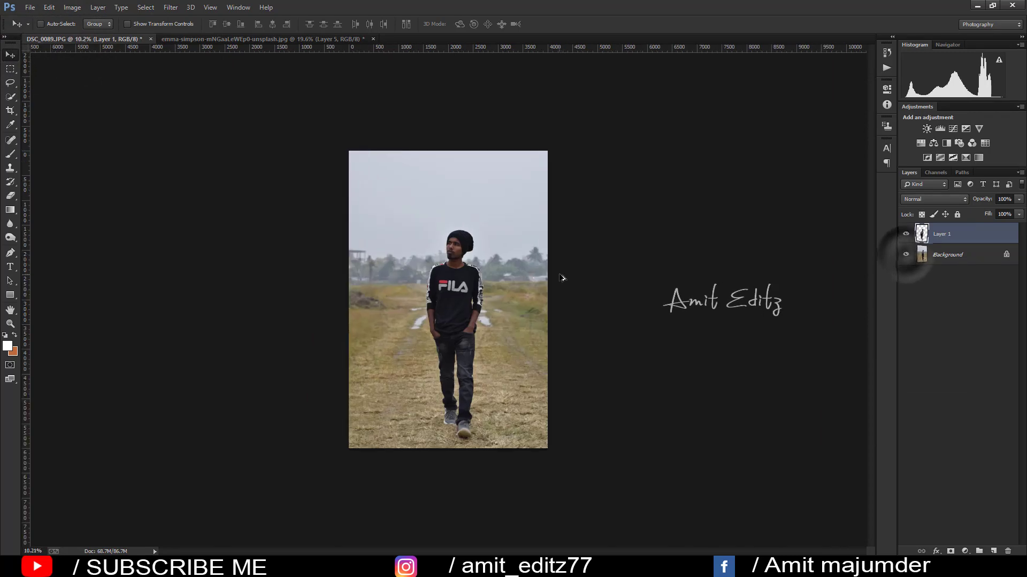
click(267, 37)
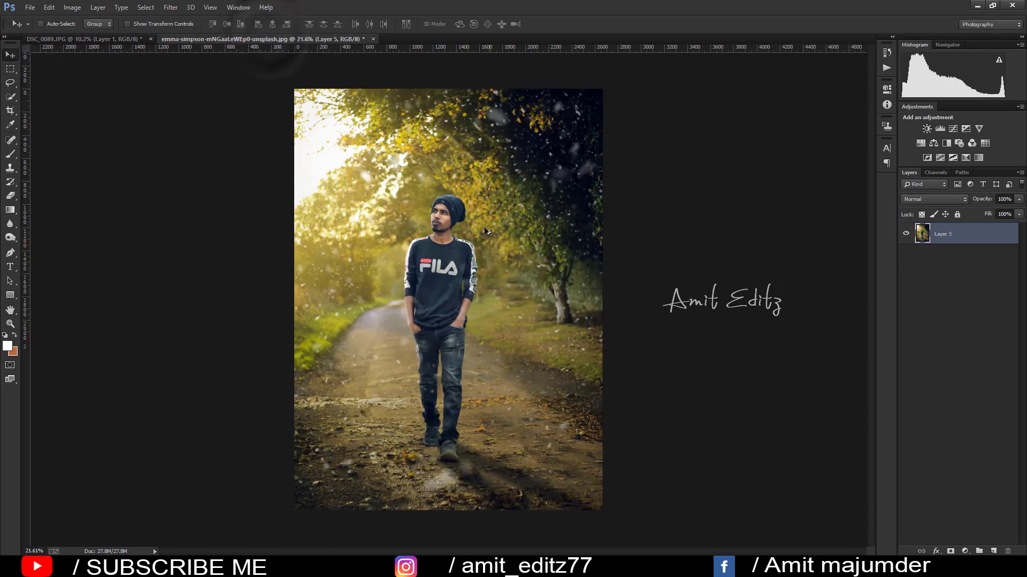
scroll(483, 227, down, 1)
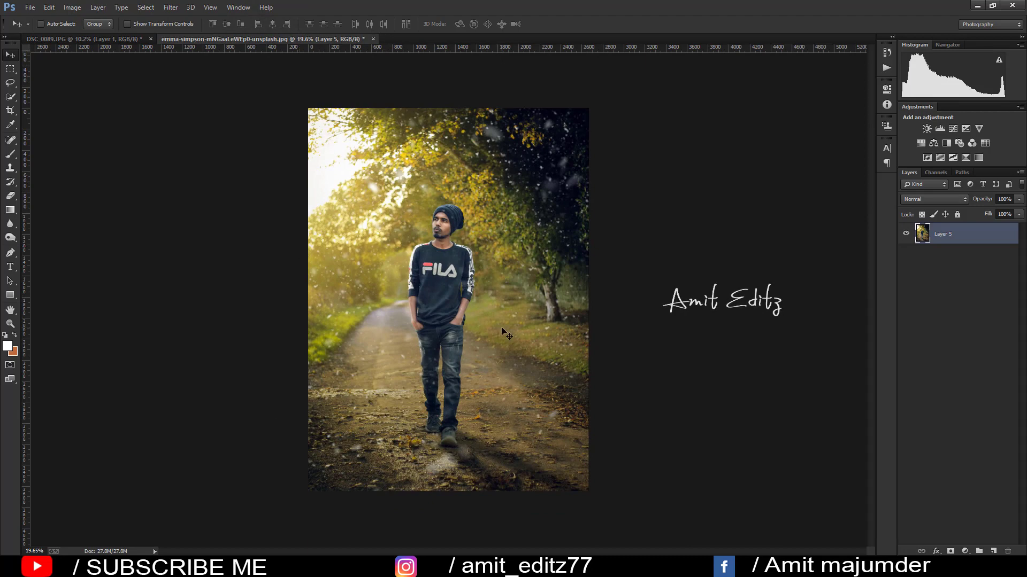
scroll(508, 332, up, 1)
scroll(503, 321, up, 2)
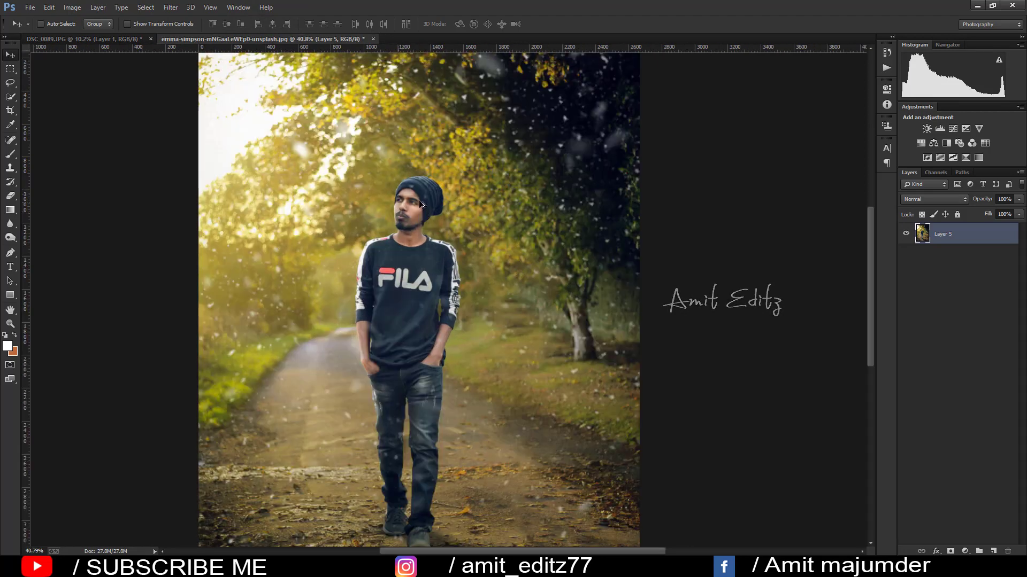
scroll(423, 205, up, 3)
scroll(406, 208, down, 1)
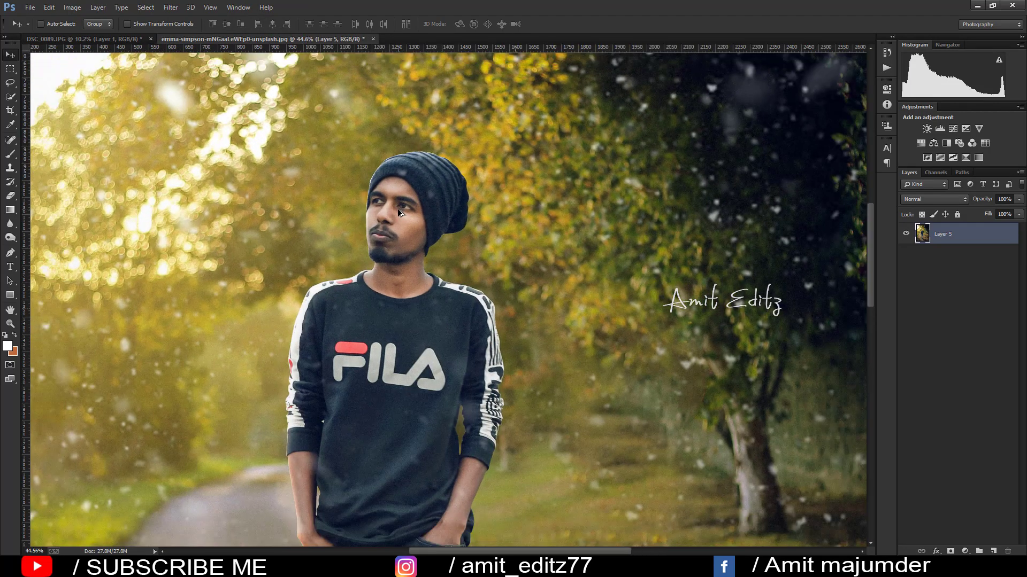
scroll(398, 213, down, 2)
scroll(399, 212, down, 2)
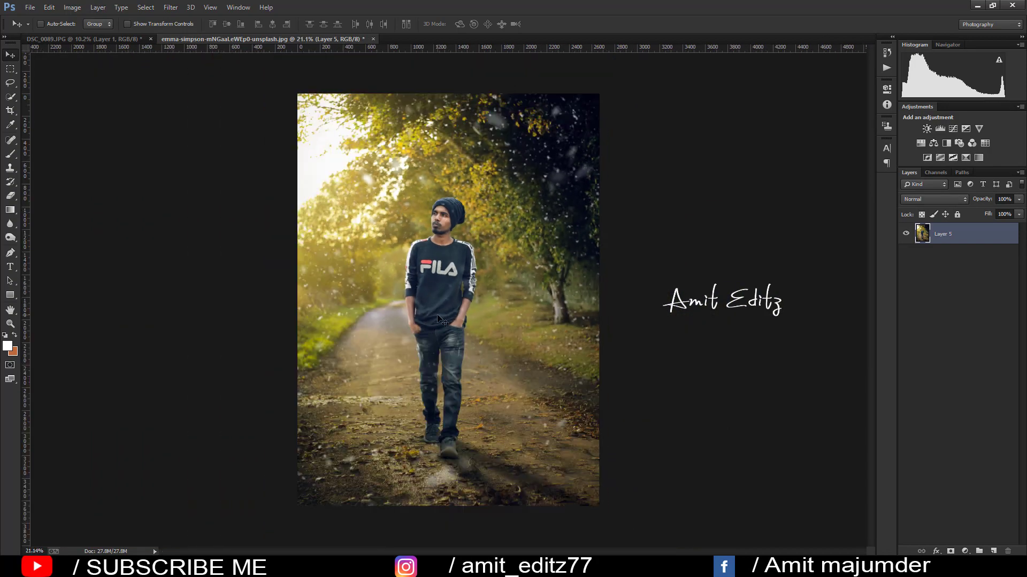
scroll(441, 319, down, 2)
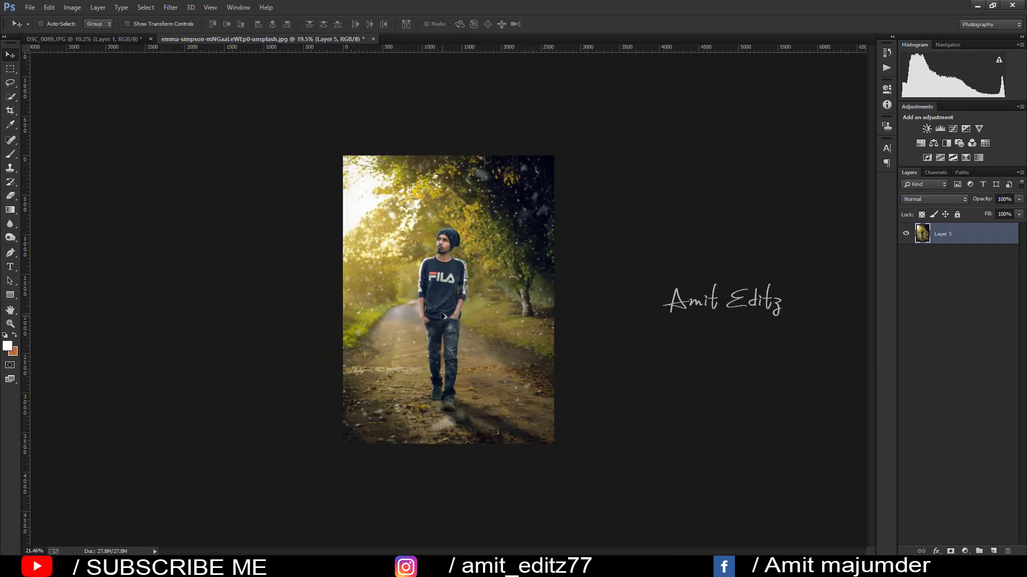
scroll(444, 315, up, 2)
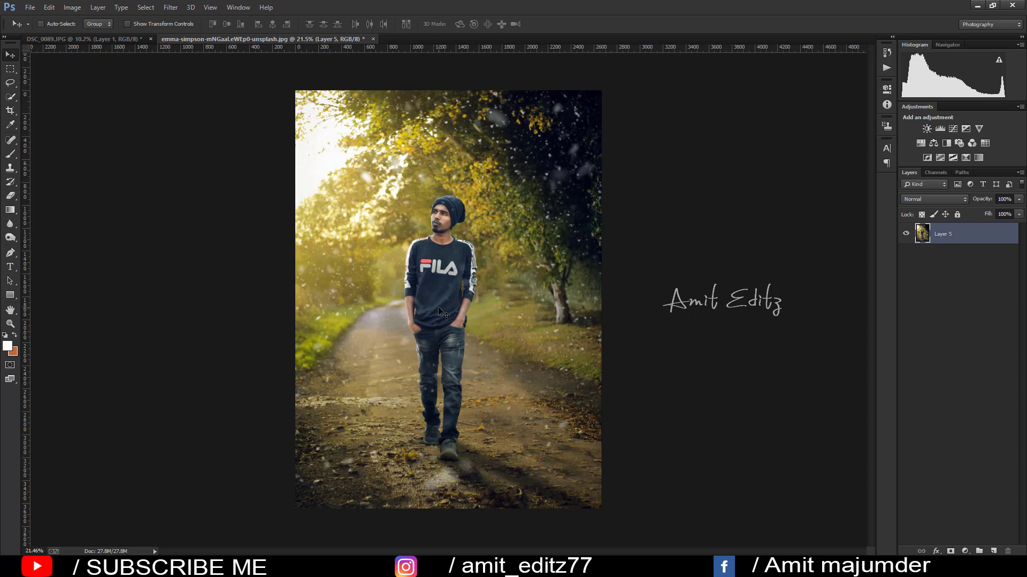
scroll(438, 310, up, 1)
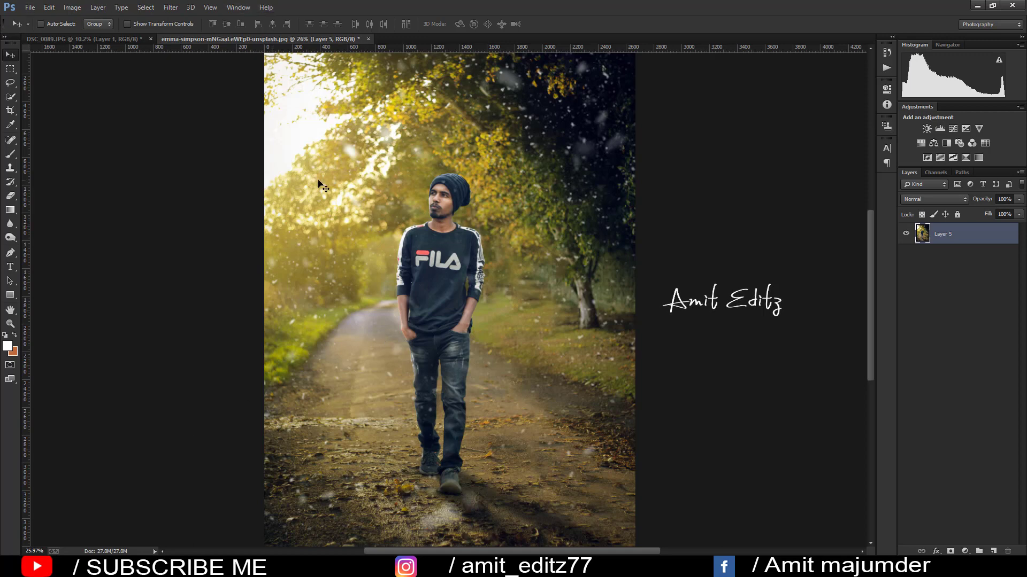
scroll(464, 450, down, 2)
scroll(465, 451, down, 2)
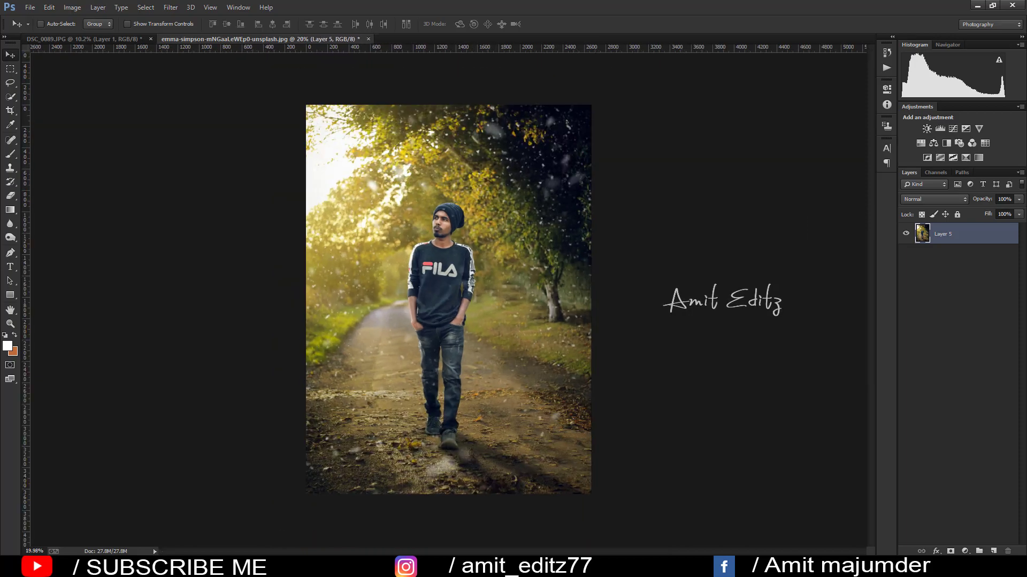